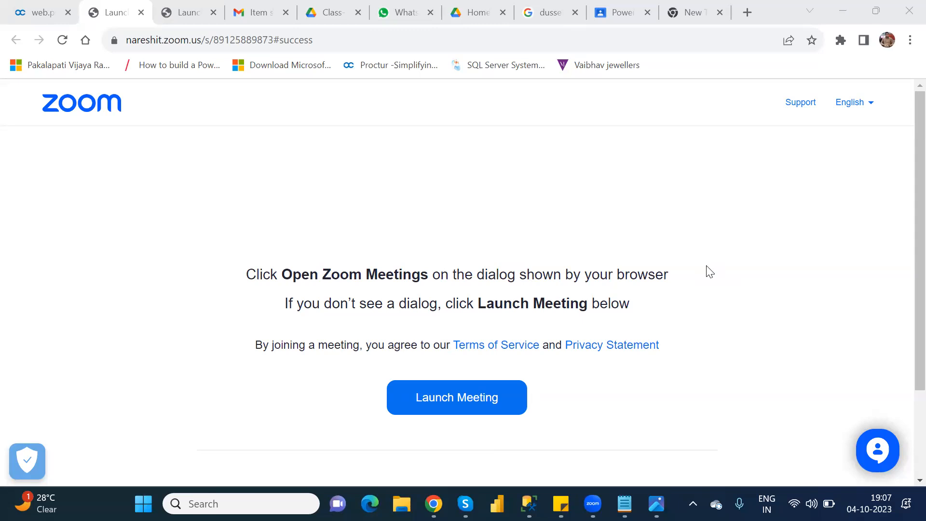
Switch to Power Apps, search the tables for "custo", and open the Customer table's business rules
mouse_move(433, 503)
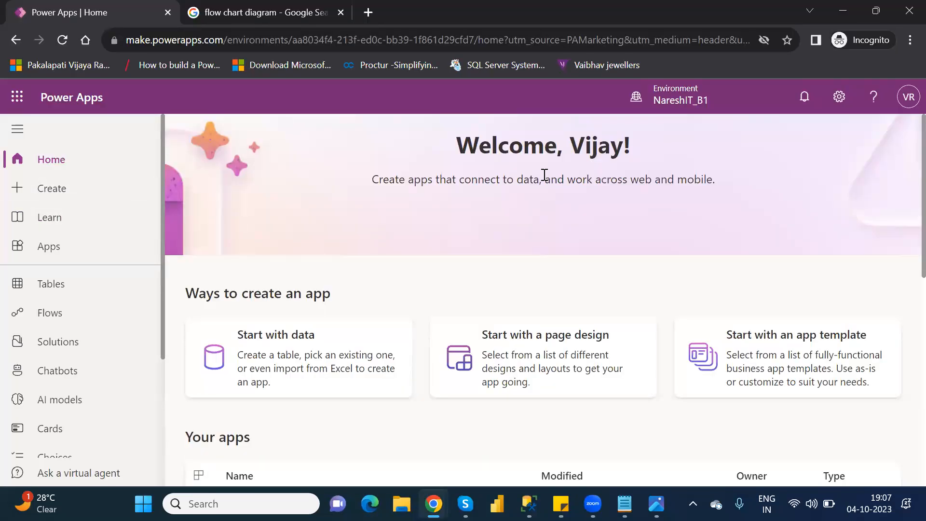
click(83, 285)
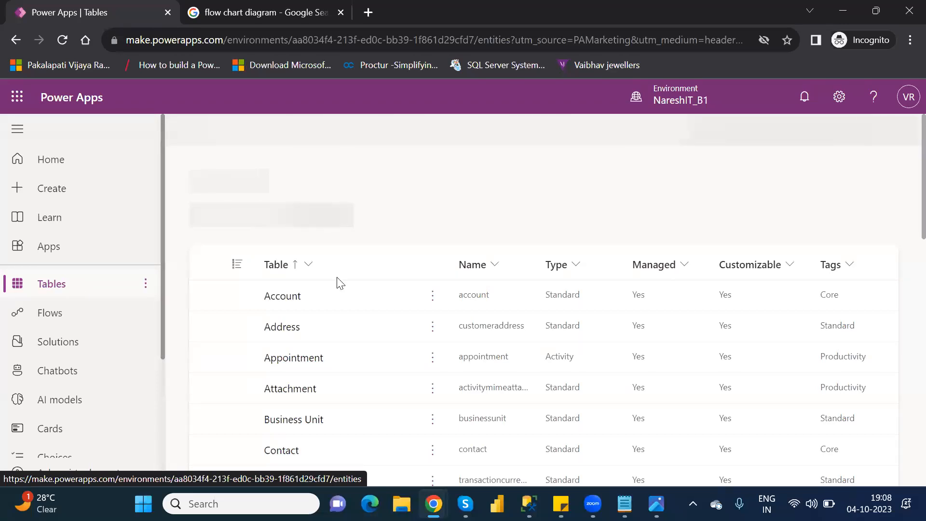
click(837, 133)
text(custo)
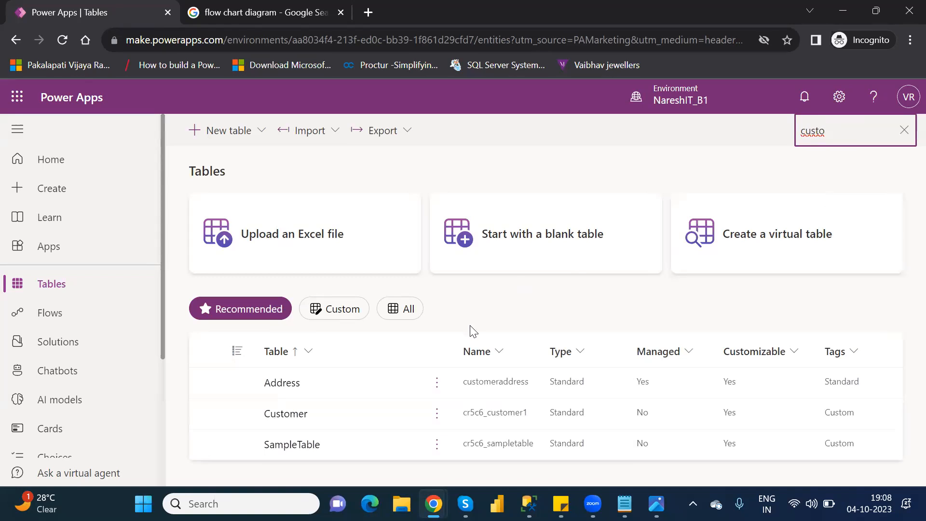
click(282, 419)
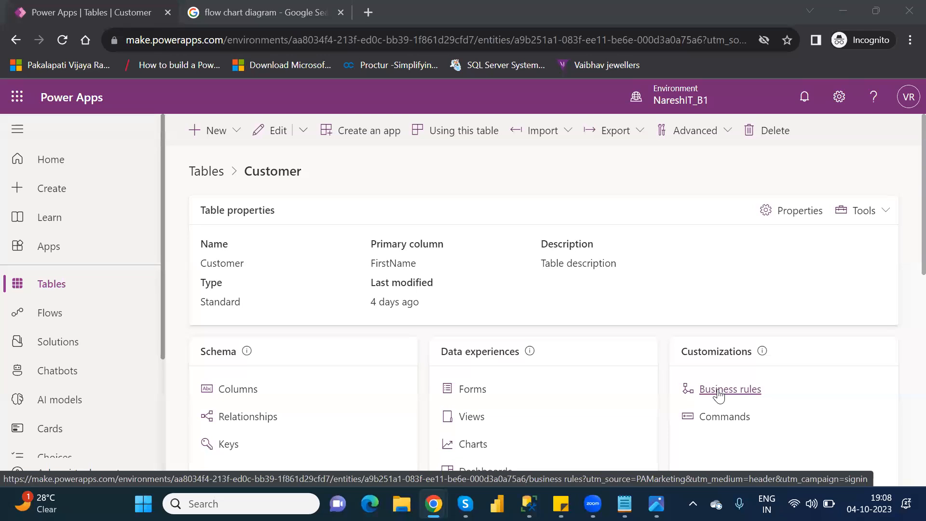
click(719, 392)
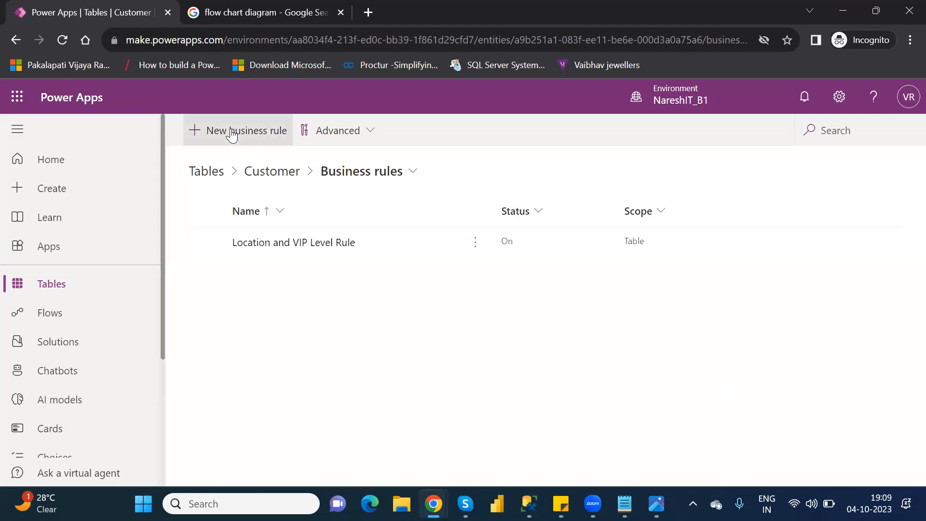
Try to delete the Location and VIP Level Rule from the Customer table's business rules
click(206, 242)
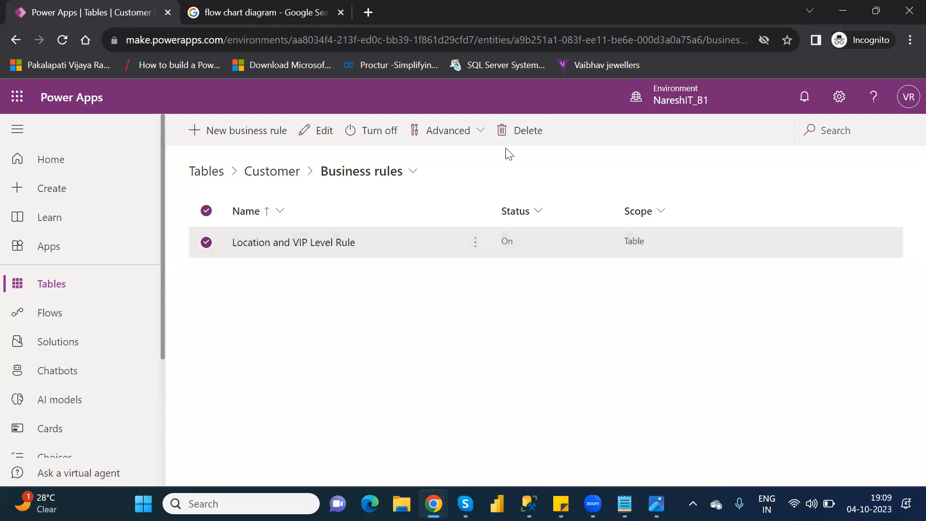
click(529, 137)
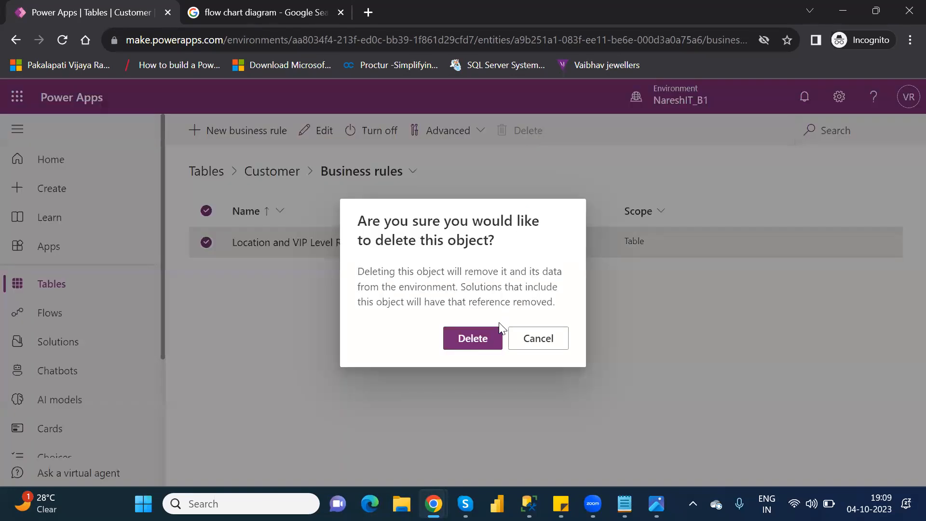
click(473, 347)
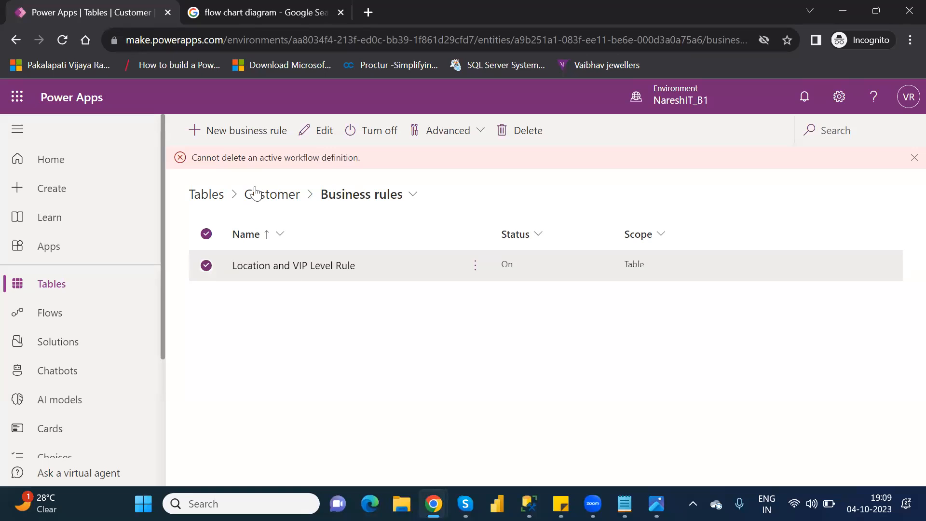
click(333, 265)
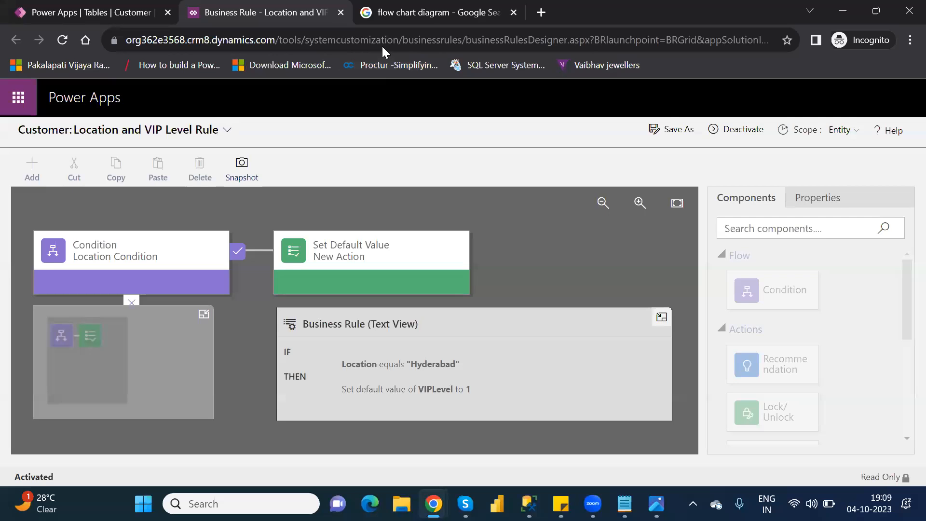
click(342, 12)
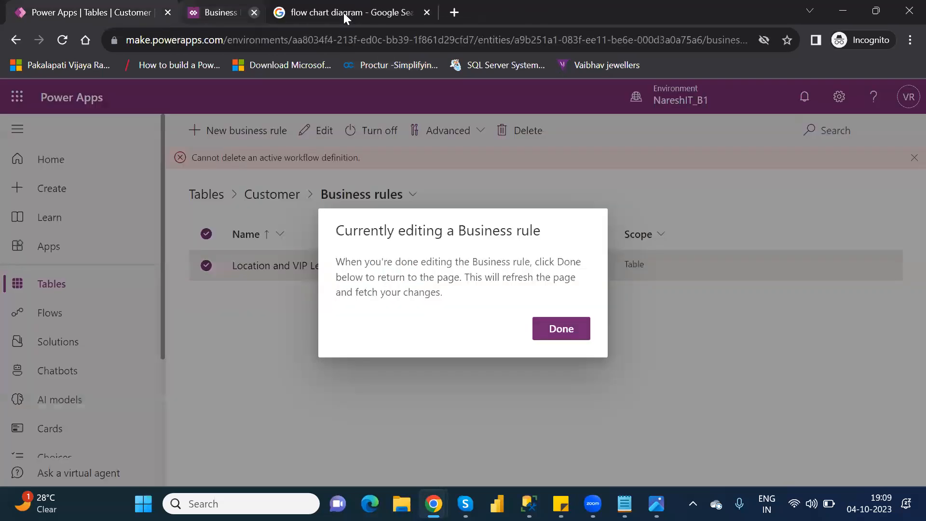
click(572, 330)
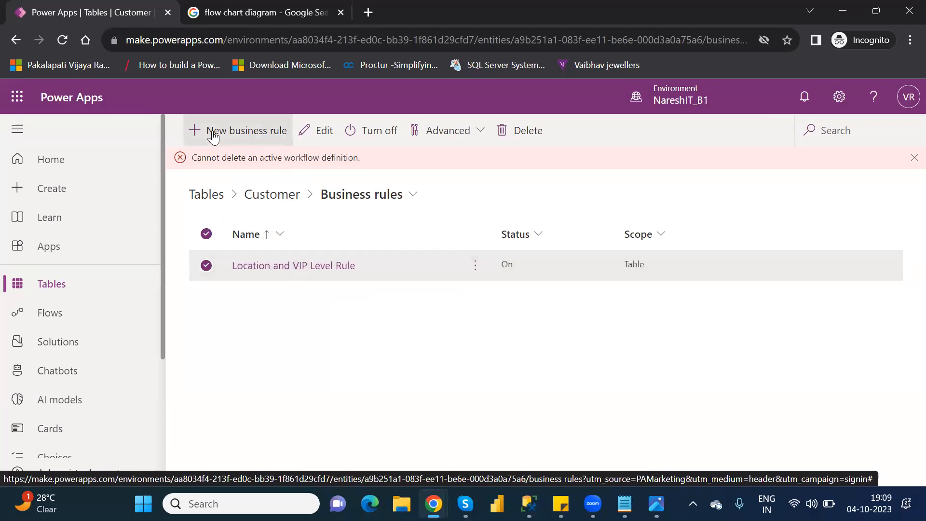
Open the Location and VIP Level Rule in the business rule designer and view its name and description details
click(288, 266)
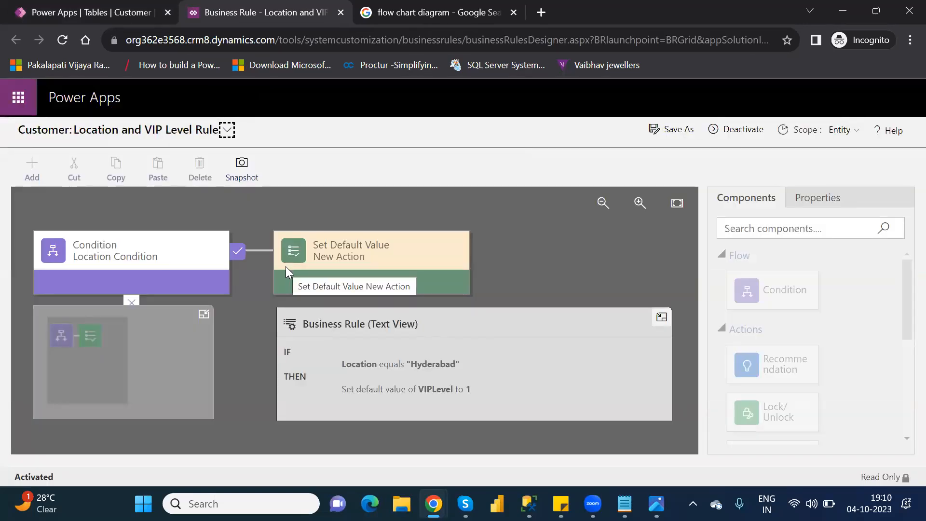
click(226, 131)
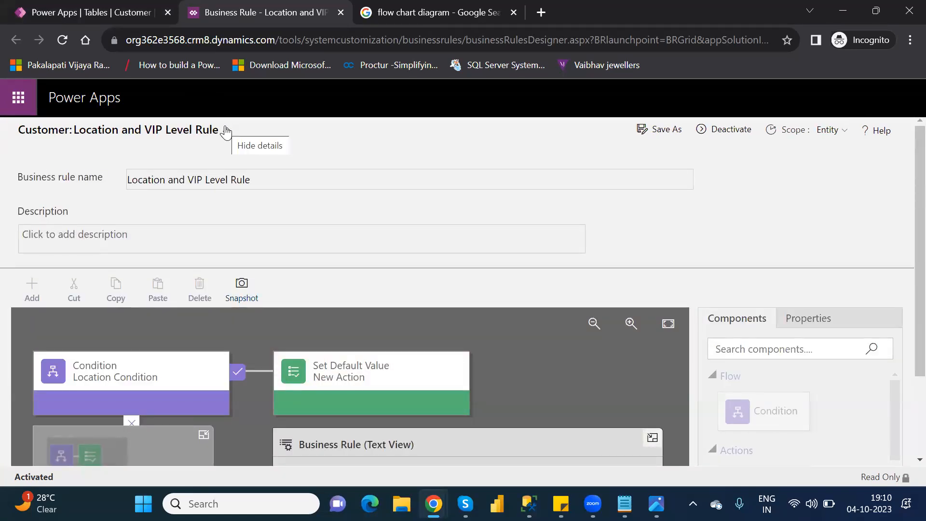
click(227, 131)
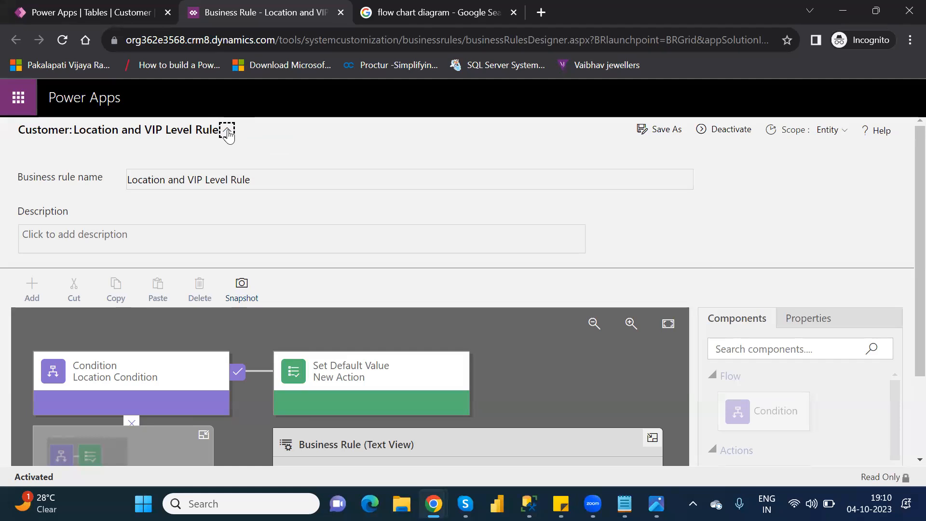
click(227, 132)
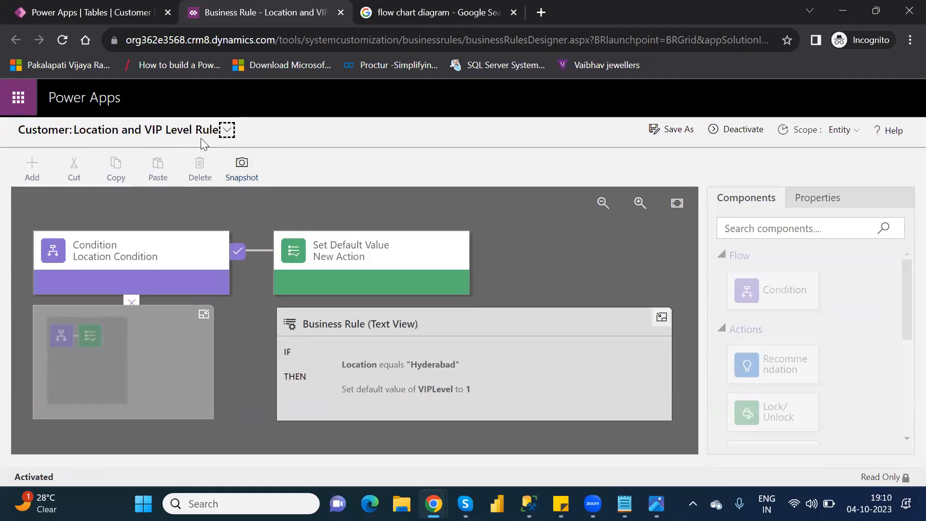
click(227, 131)
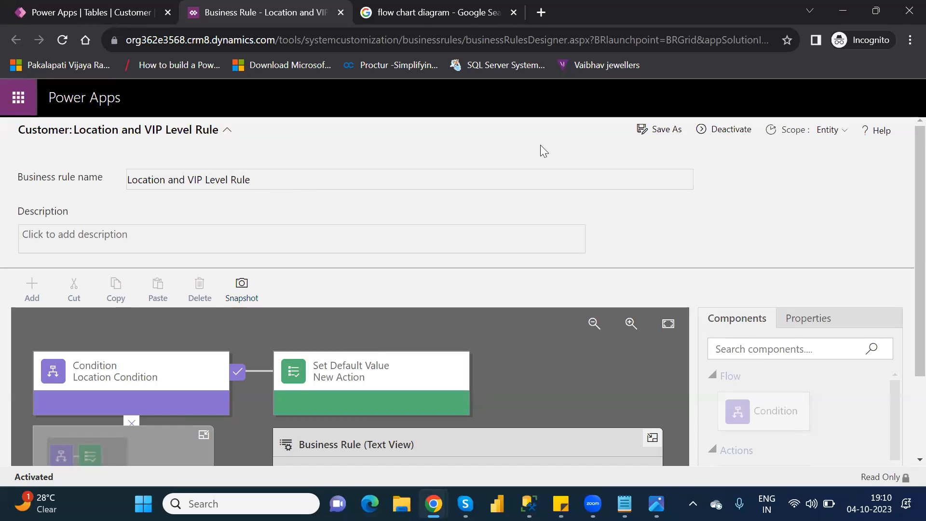
click(227, 130)
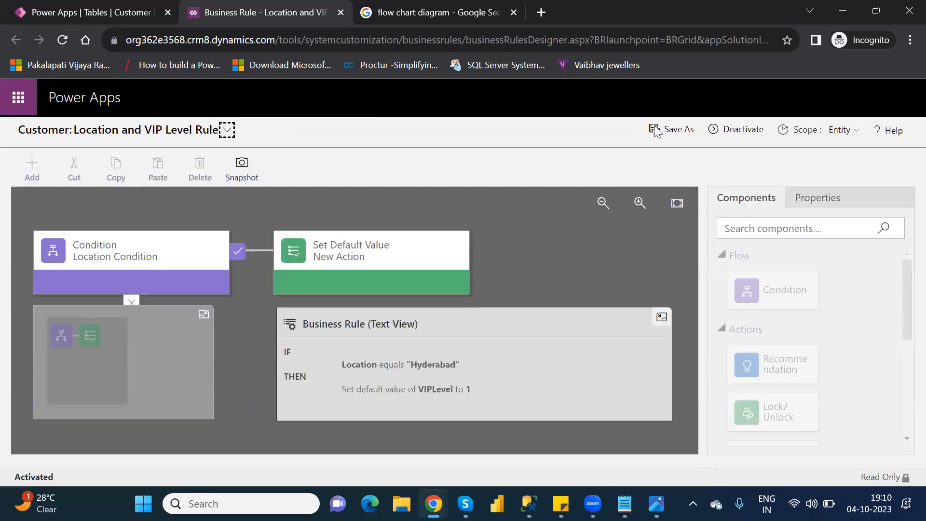
Deactivate the Location and VIP Level Rule and check its business rule name and description fields
click(748, 129)
click(543, 359)
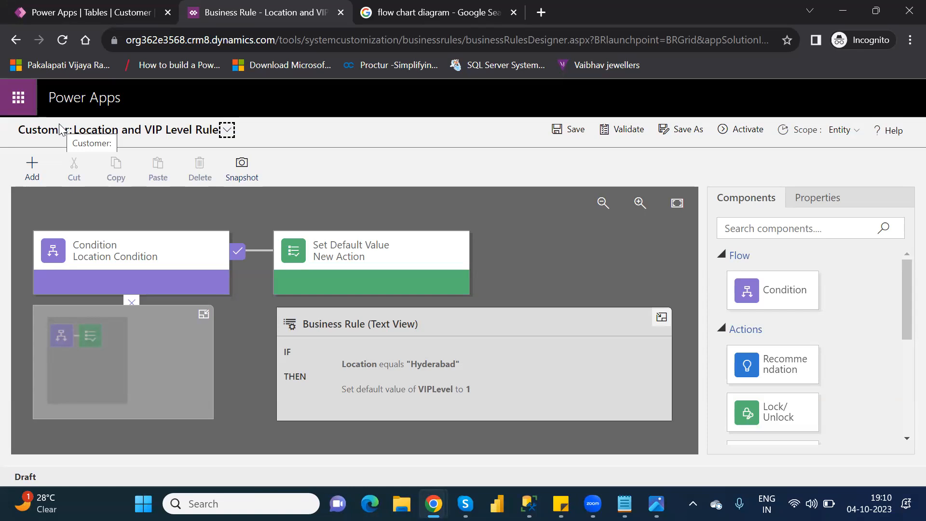
click(227, 130)
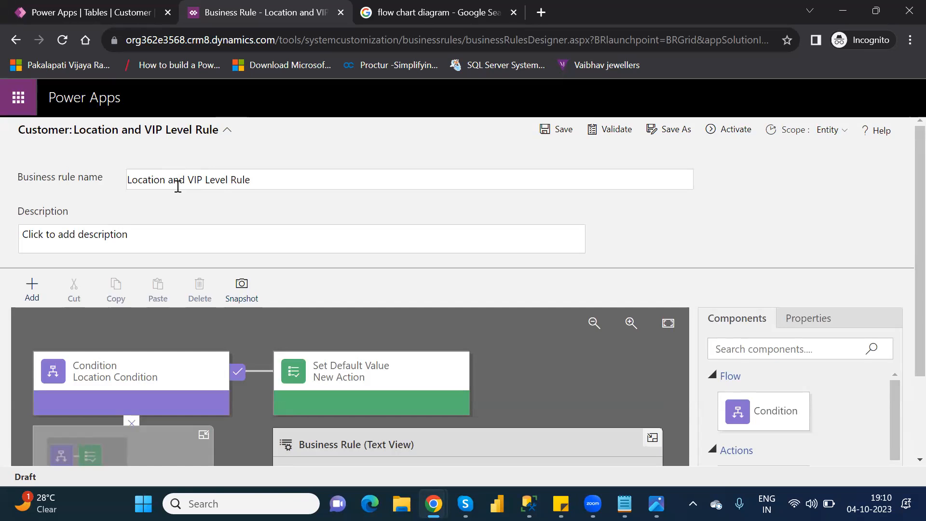
click(266, 182)
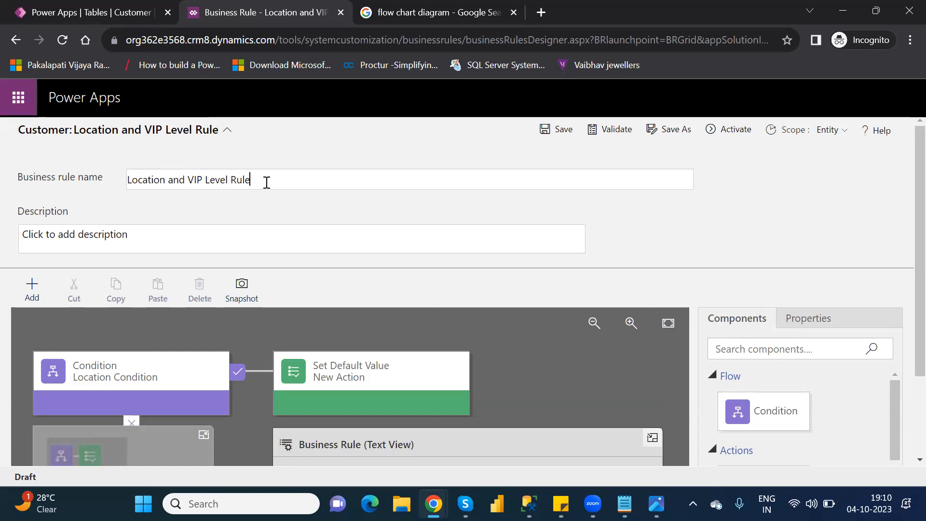
click(226, 131)
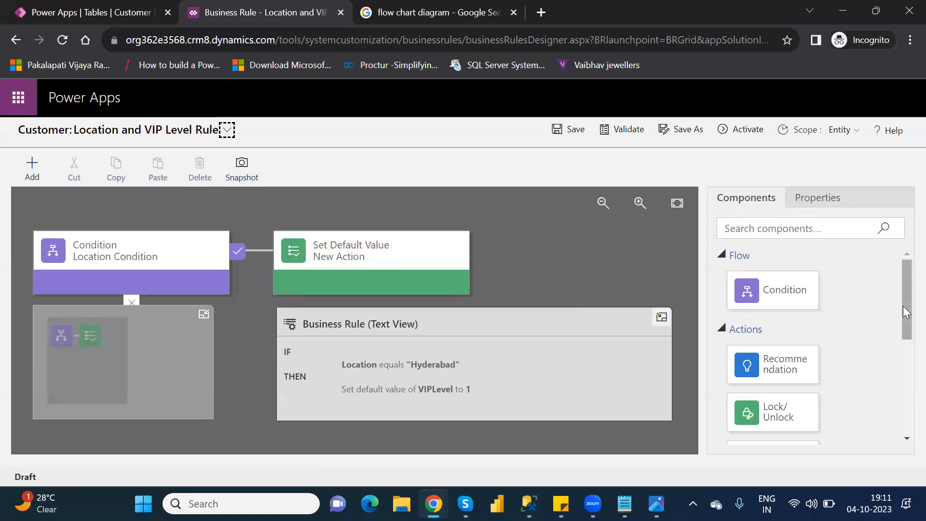
Add a Condition component to the false branch of Location Condition, and collapse the text view and minimap
drag(903, 307, 903, 401)
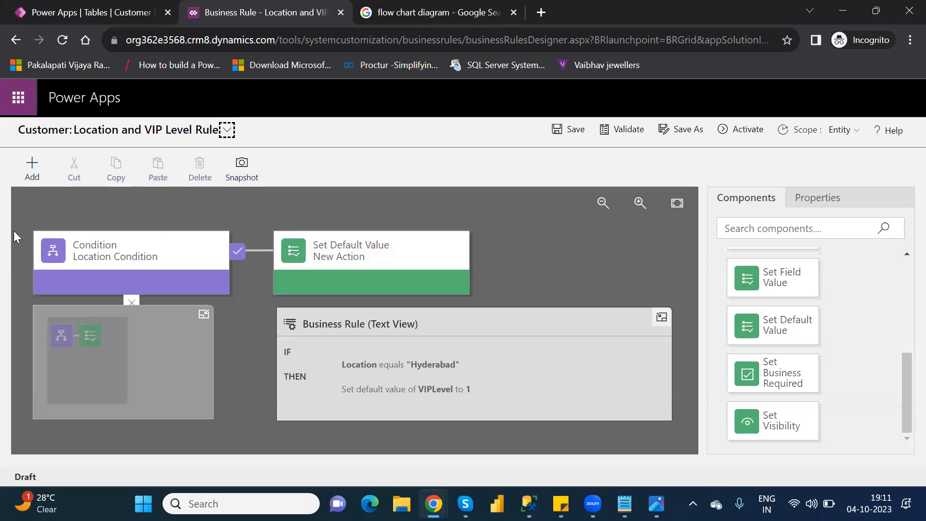
click(87, 258)
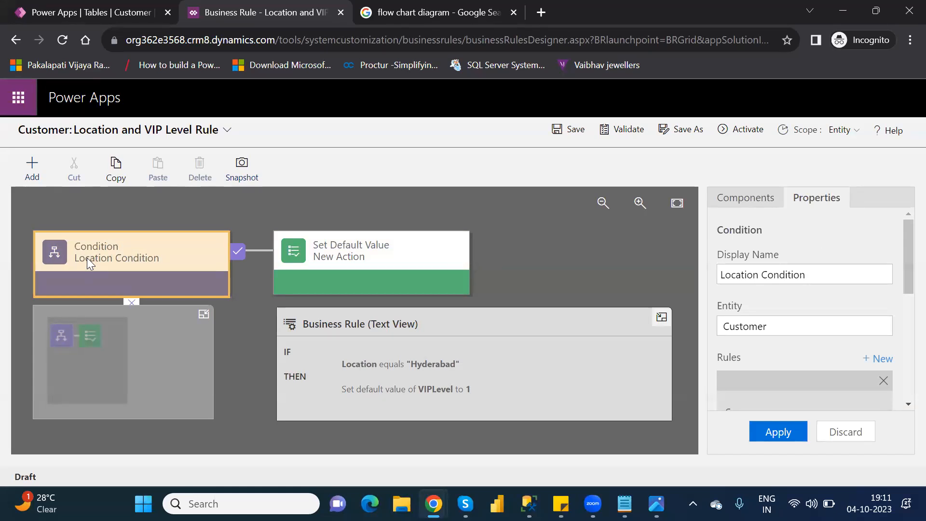
click(734, 199)
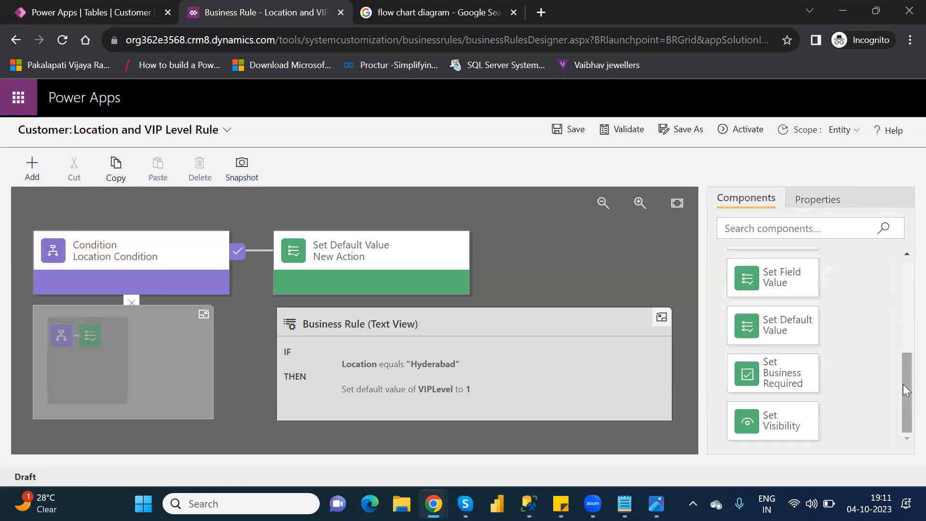
scroll(905, 336, up, 5)
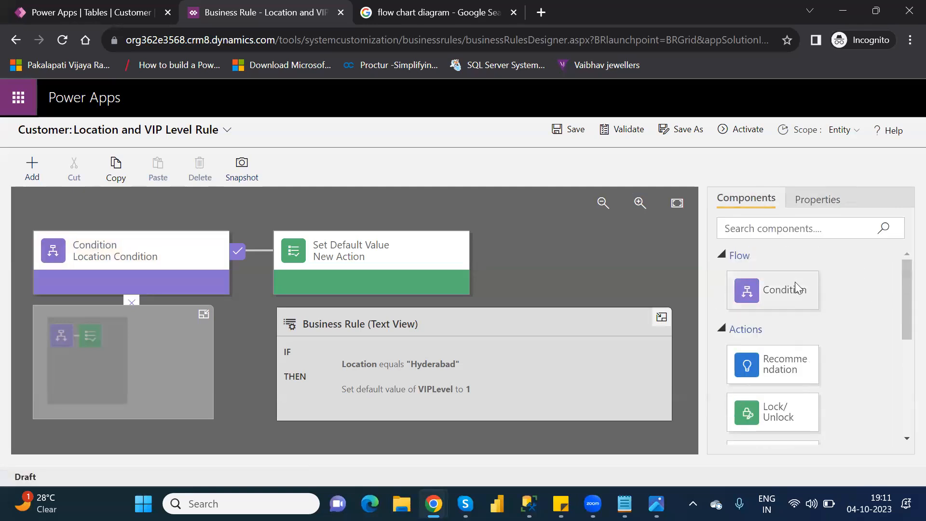
drag(796, 286, 193, 321)
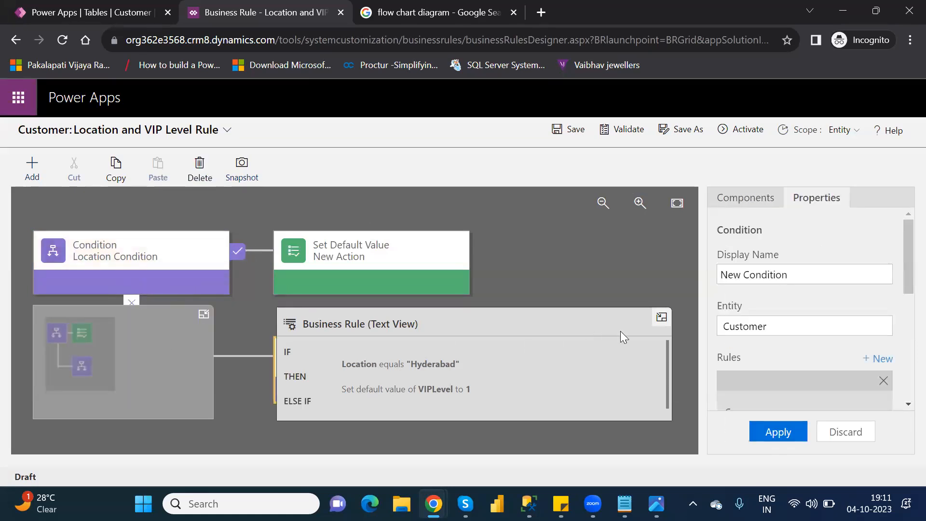
click(666, 319)
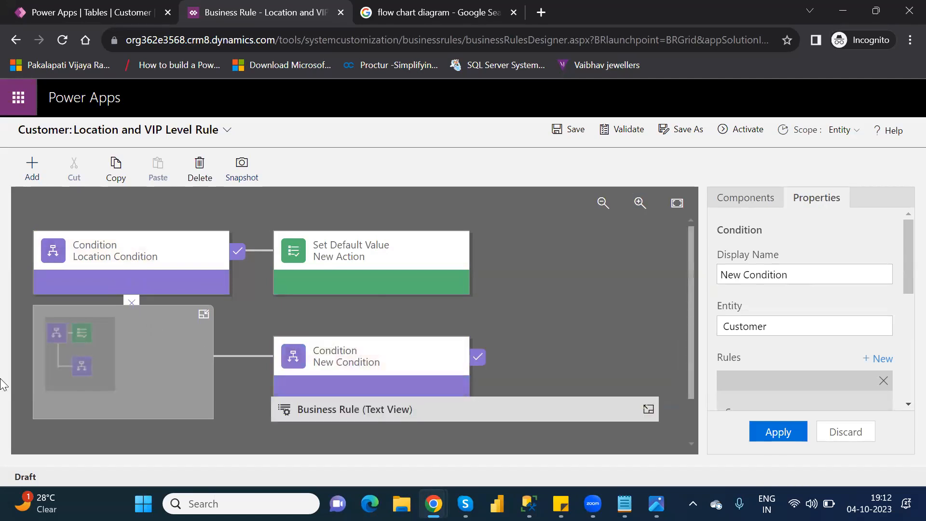
click(203, 315)
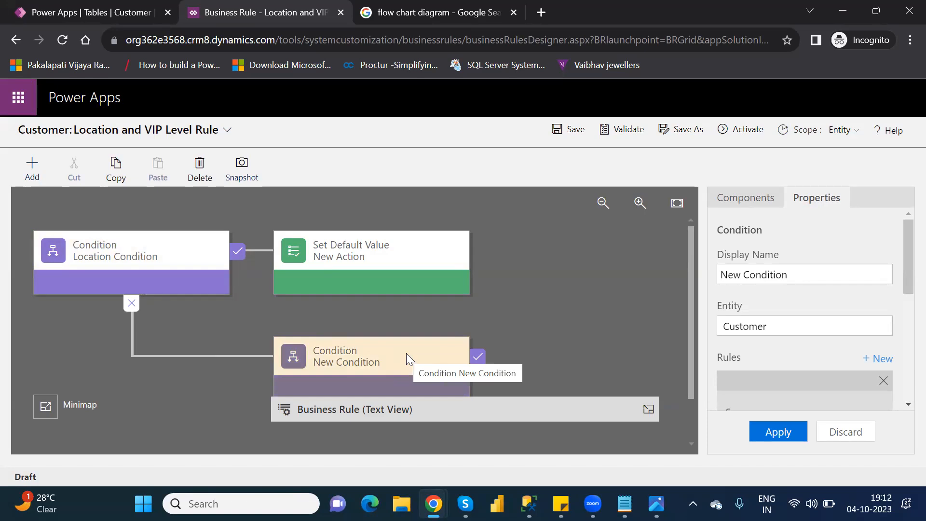
Delete the Set Default Value action from the true branch of Location Condition
click(330, 249)
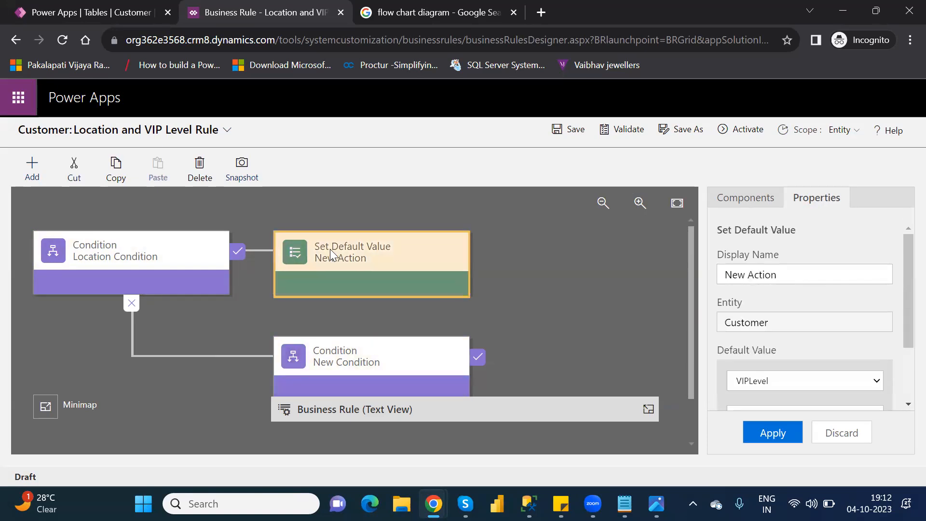
key(Delete)
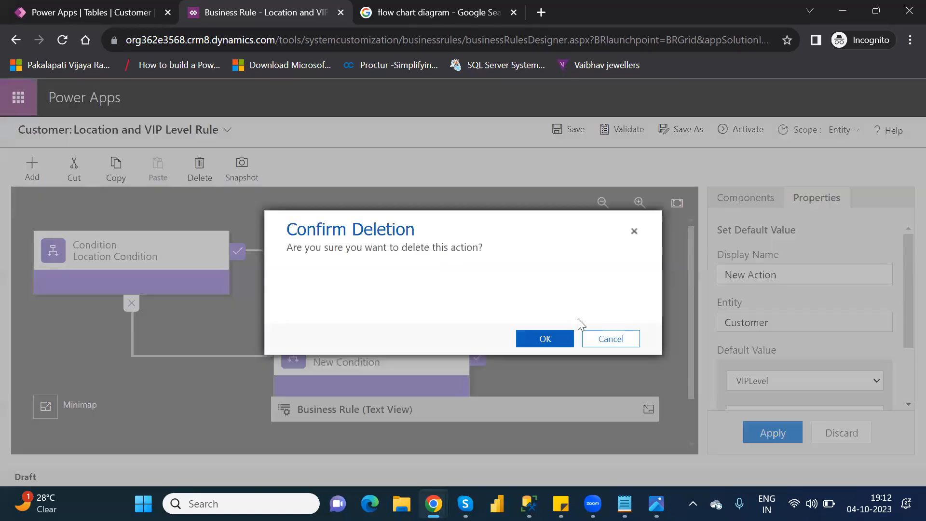
click(560, 339)
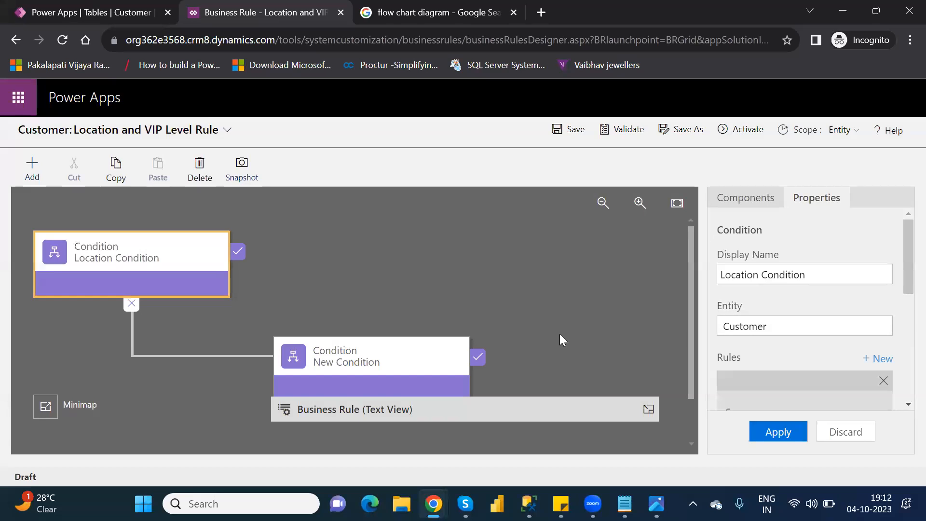
Inspect the properties of Location Condition and expand the business rule's text view to read its logic
click(753, 196)
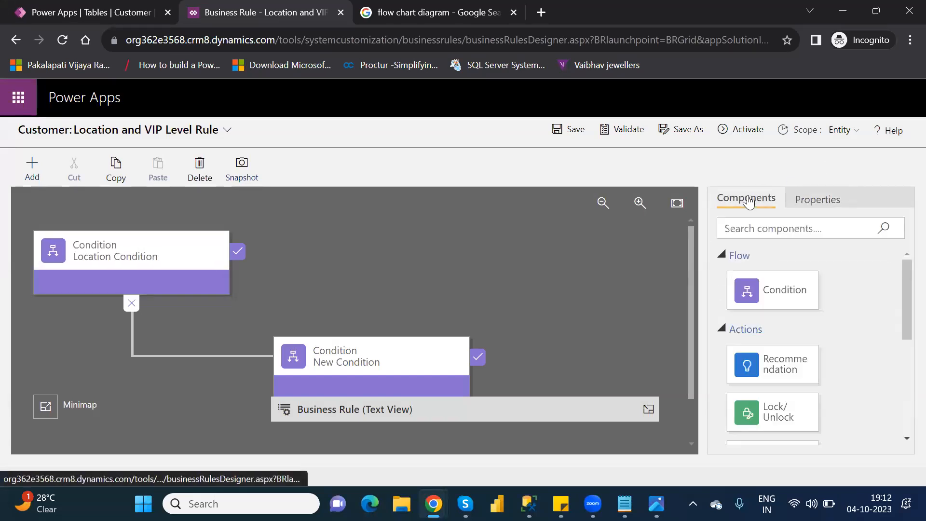
click(134, 242)
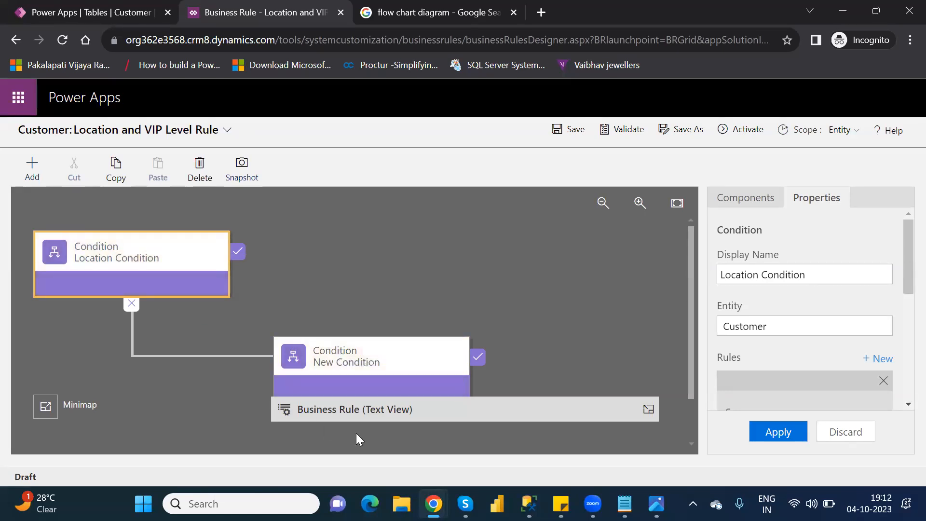
click(513, 398)
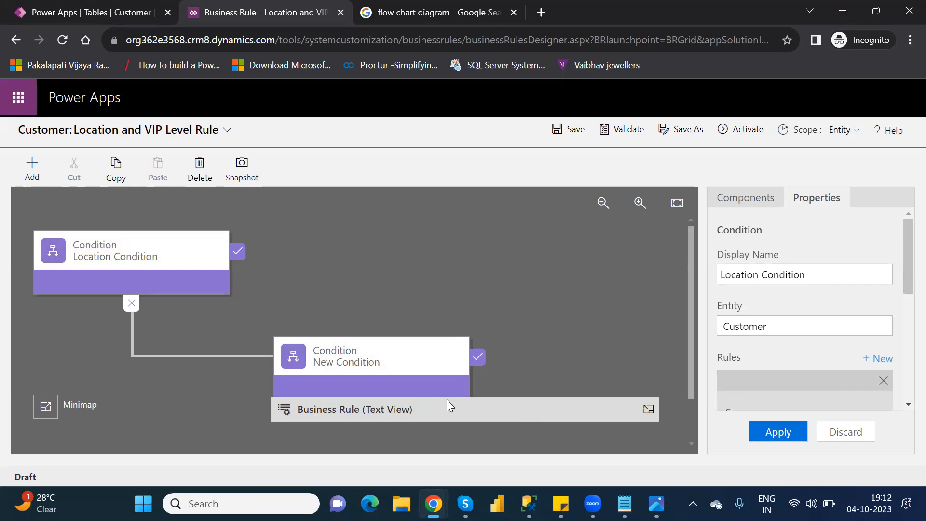
click(647, 409)
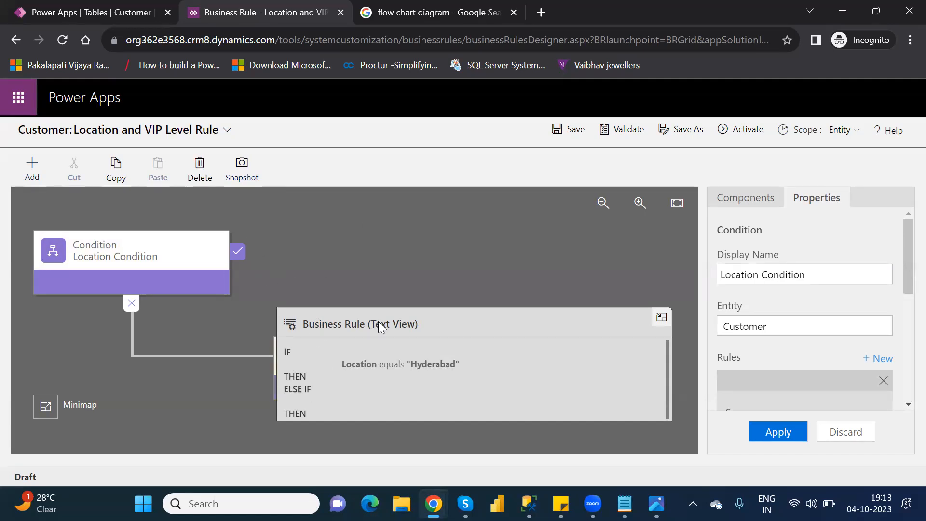
Delete New Condition from the false branch of Location Condition and add a fresh Condition component in its place
click(661, 317)
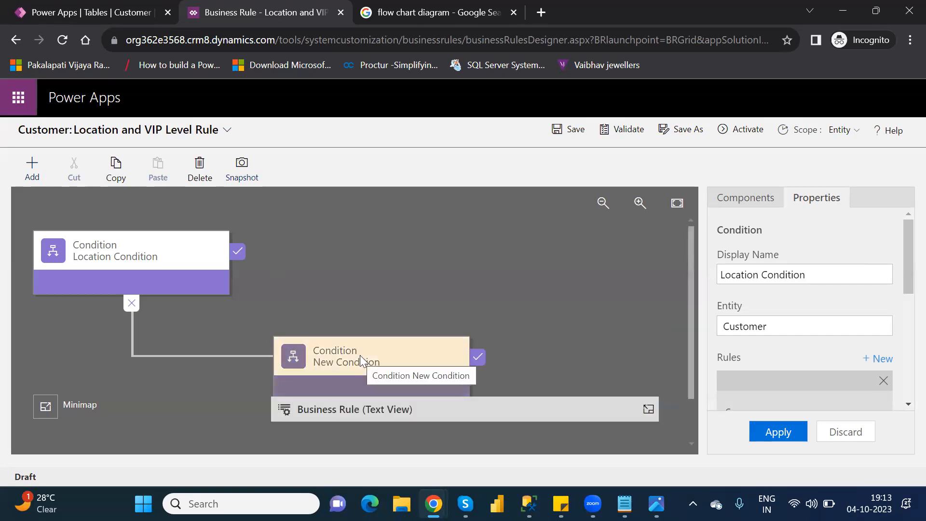
click(104, 251)
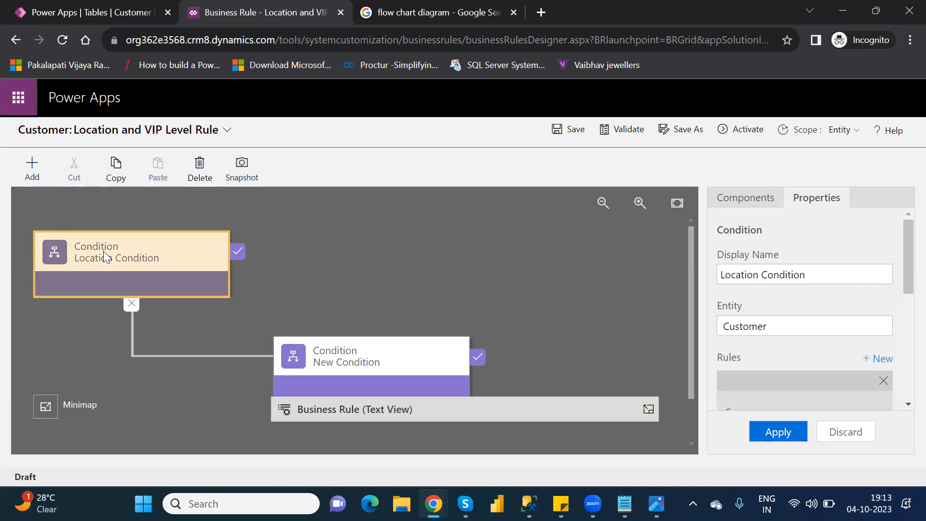
click(757, 203)
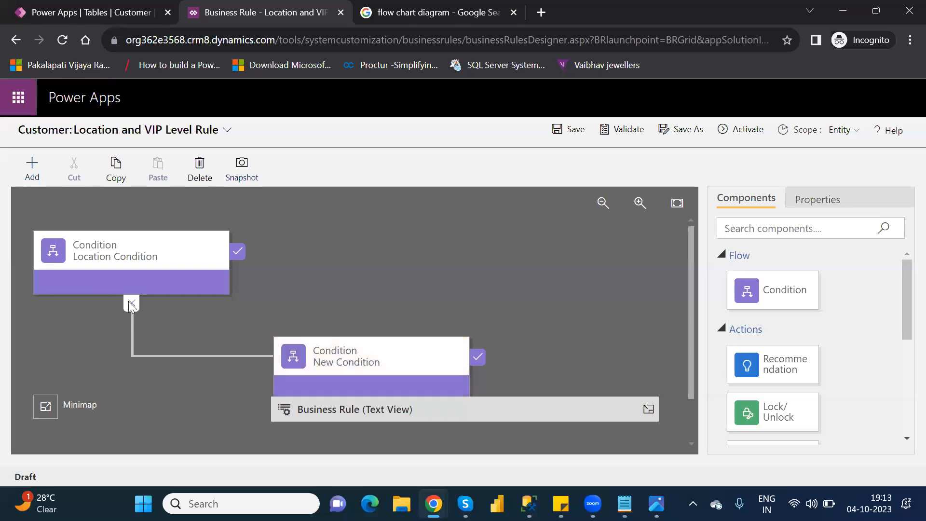
click(370, 360)
key(Delete)
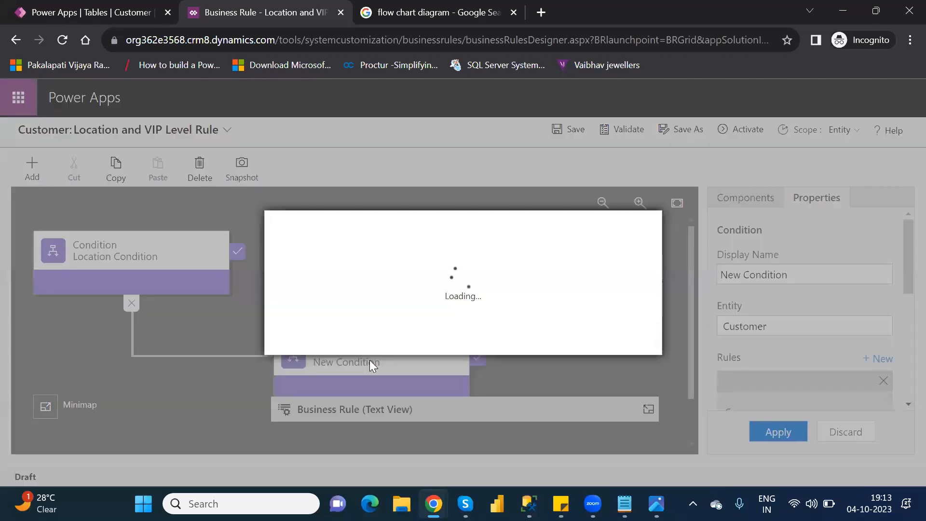
click(544, 339)
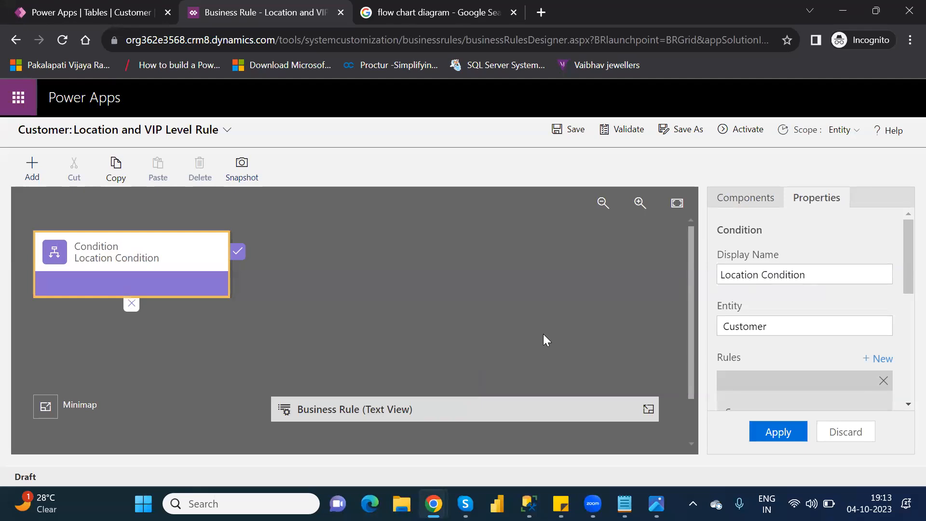
click(751, 204)
drag(778, 292, 103, 324)
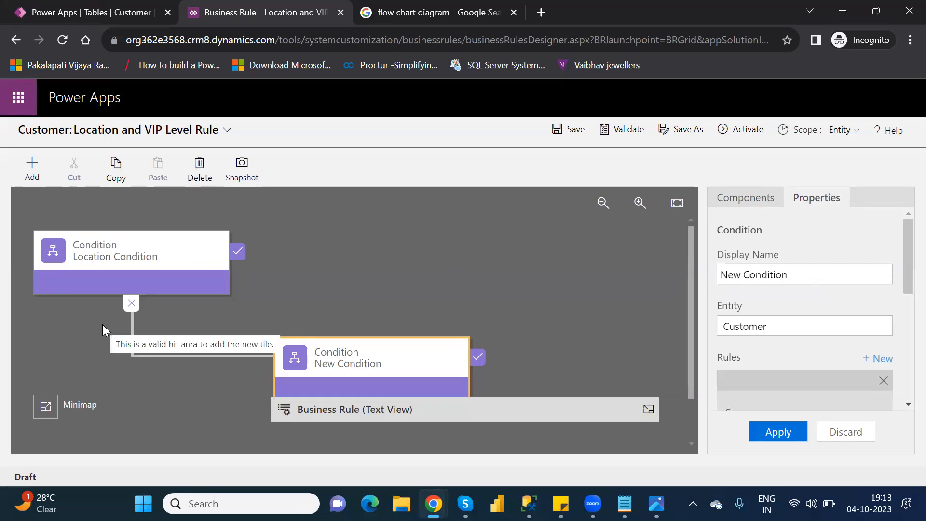
Expand the business rule's text view and review the rule settings in Location Condition's properties
click(101, 265)
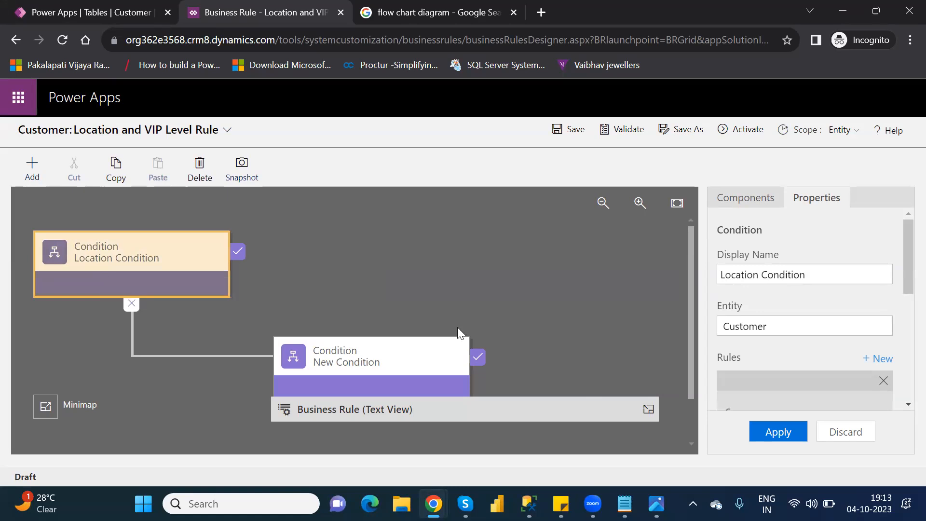
click(648, 410)
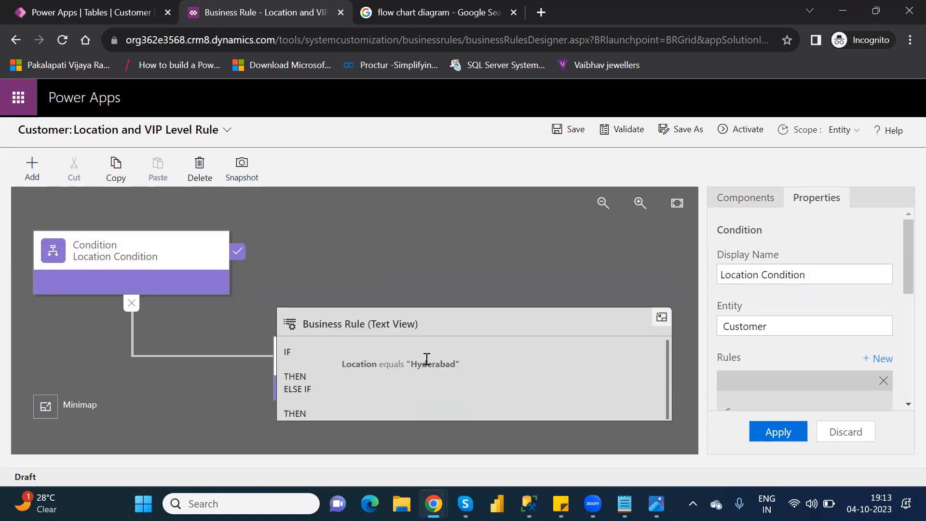
click(138, 251)
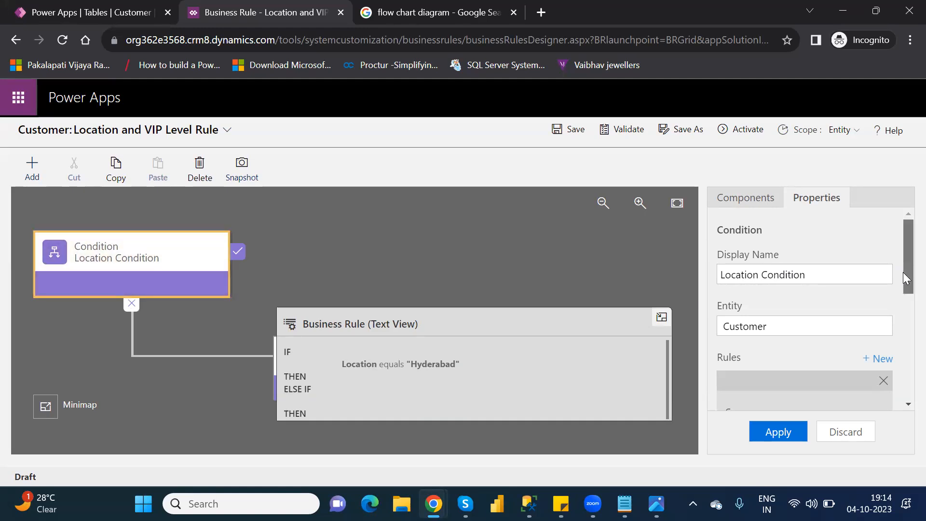
drag(902, 272, 903, 287)
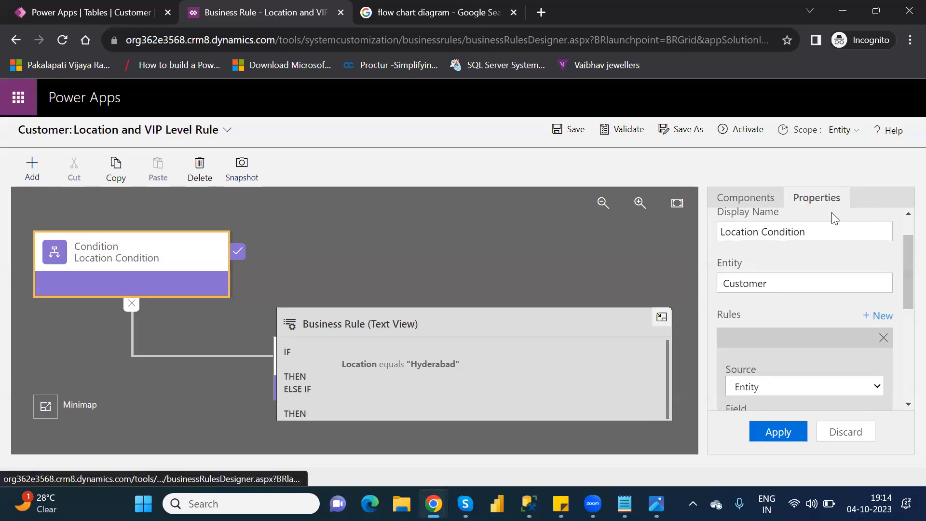
drag(903, 292, 903, 351)
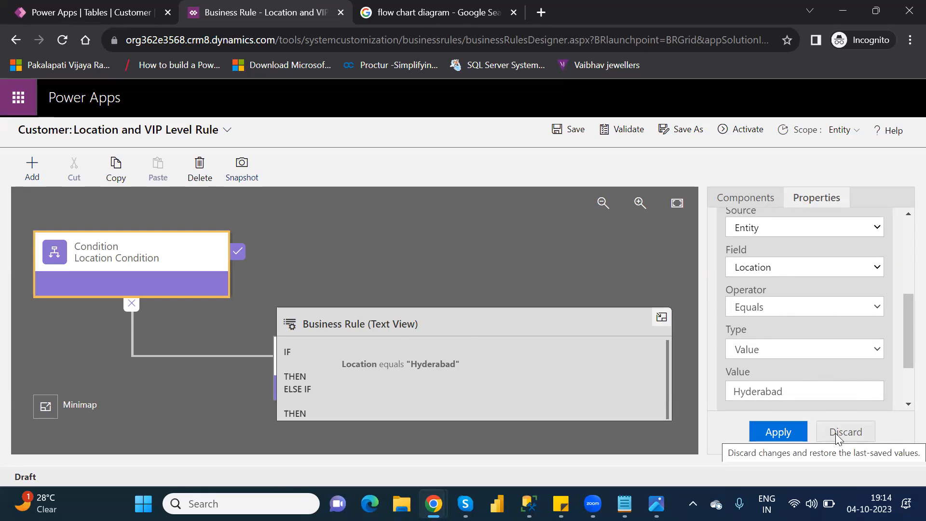
Add a Set Visibility action to the true branch of Location Condition
click(755, 202)
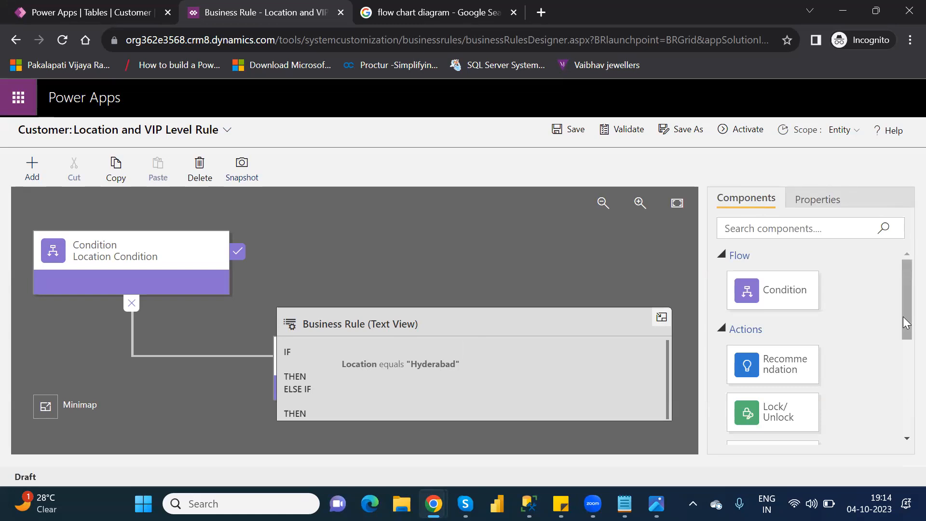
drag(903, 317, 905, 434)
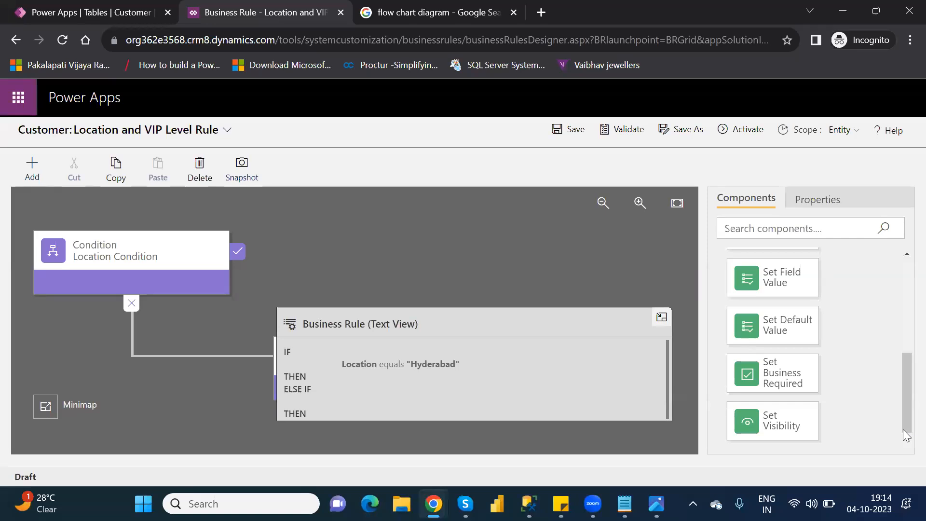
click(84, 262)
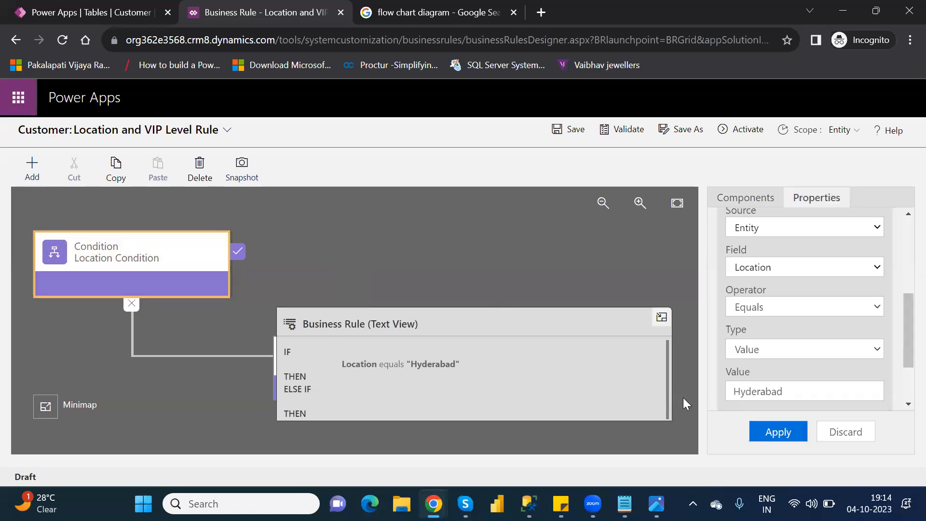
click(342, 240)
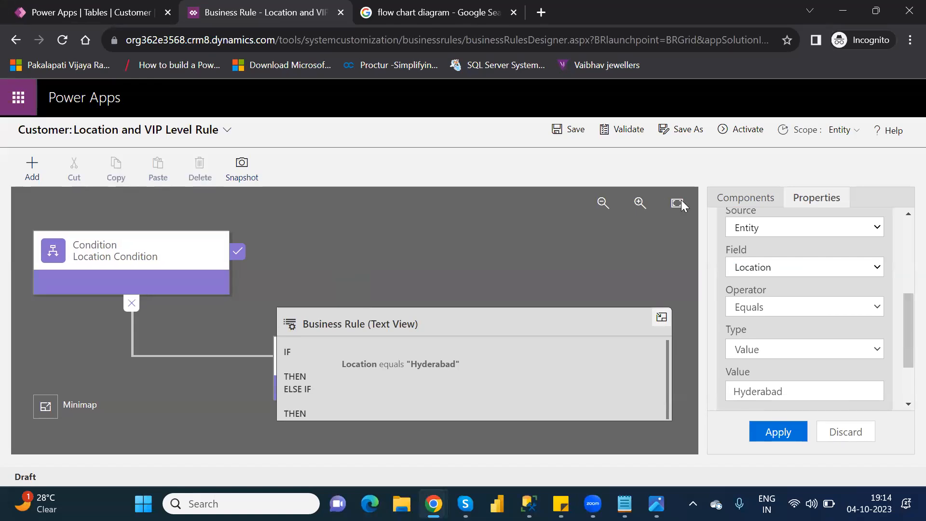
click(755, 206)
drag(792, 412, 256, 269)
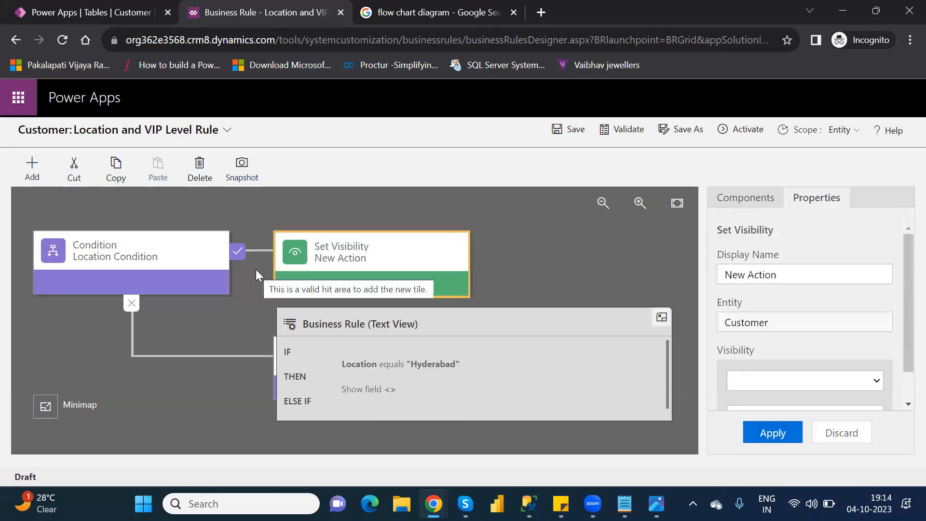
Review and reapply Location Condition's rule settings, and open the properties of the Set Visibility action
click(767, 200)
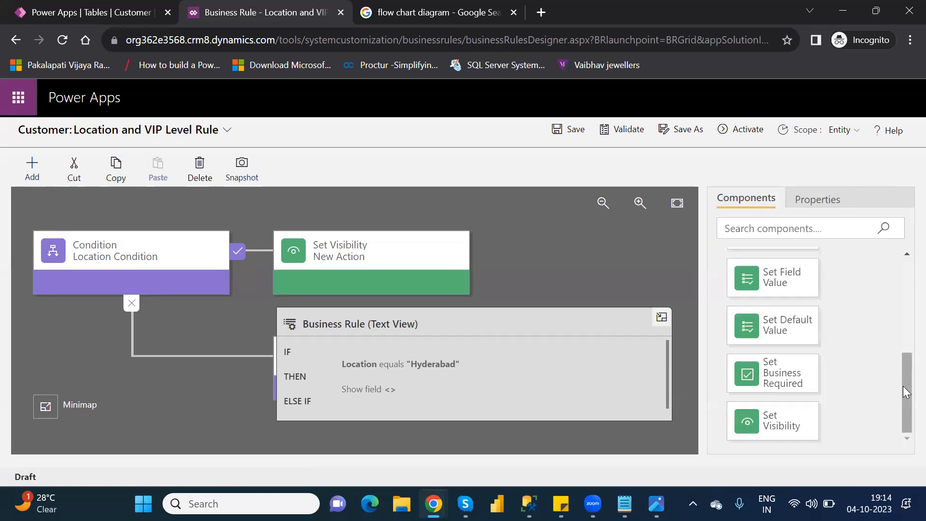
drag(903, 378, 907, 436)
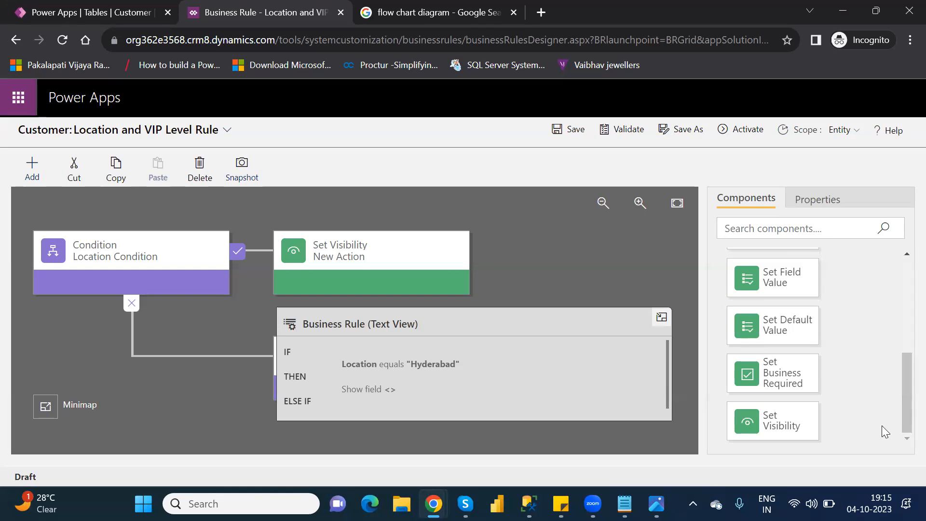
click(142, 252)
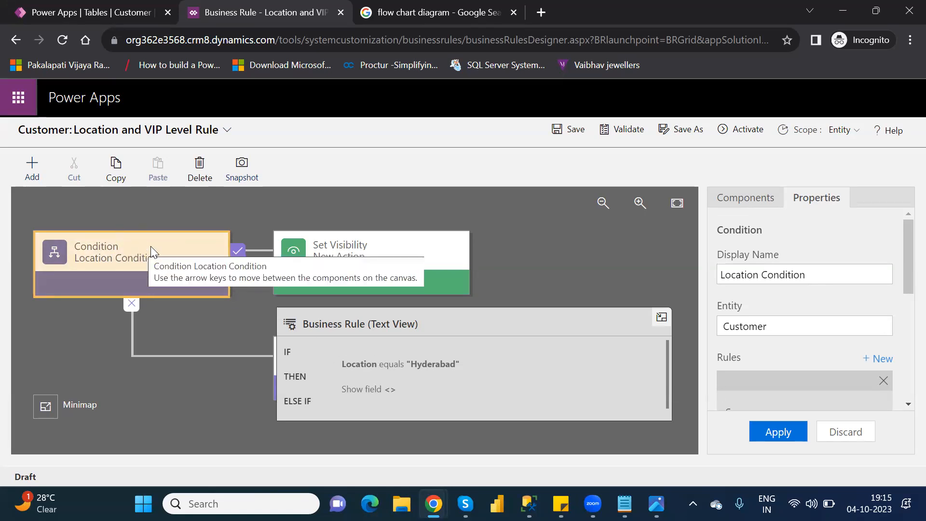
drag(903, 267, 904, 353)
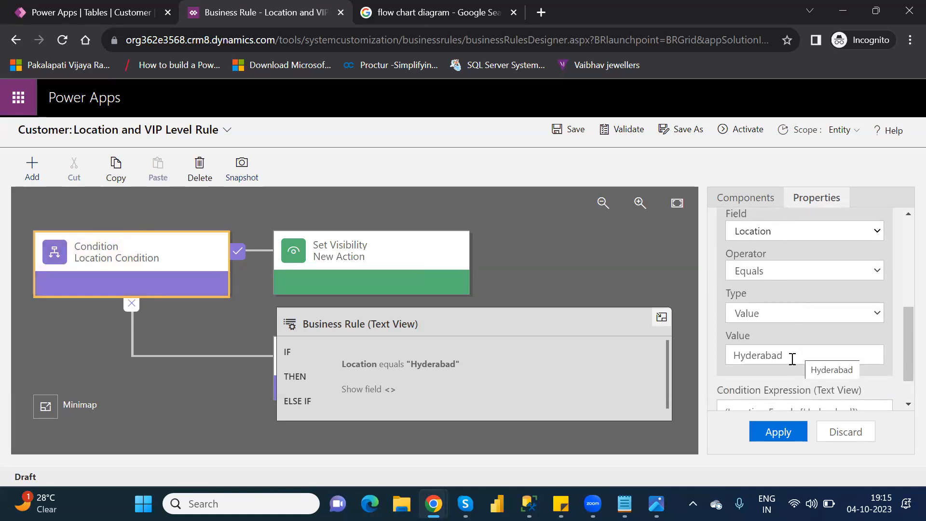
click(776, 433)
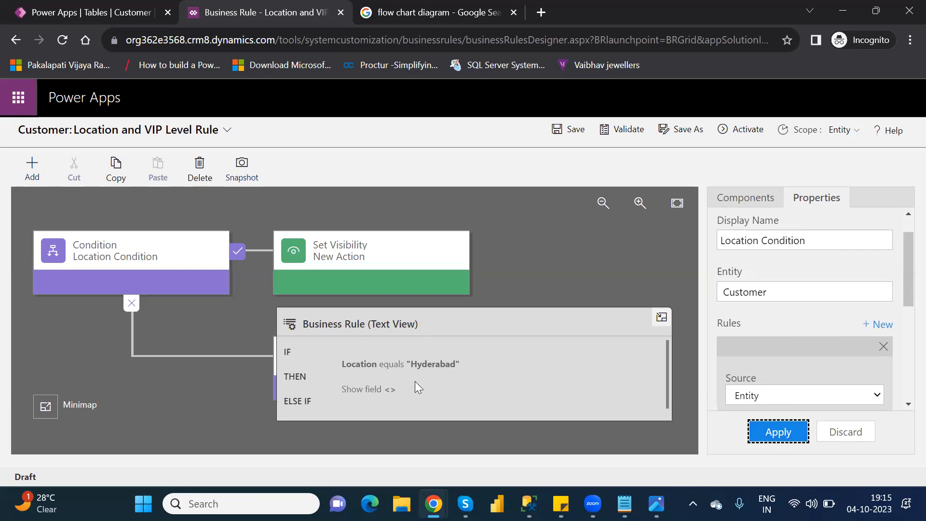
click(70, 234)
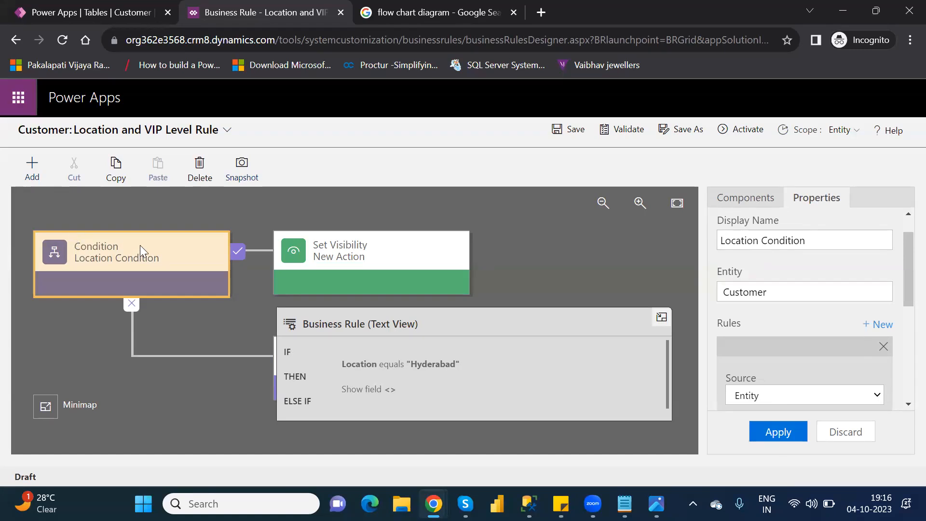
click(368, 244)
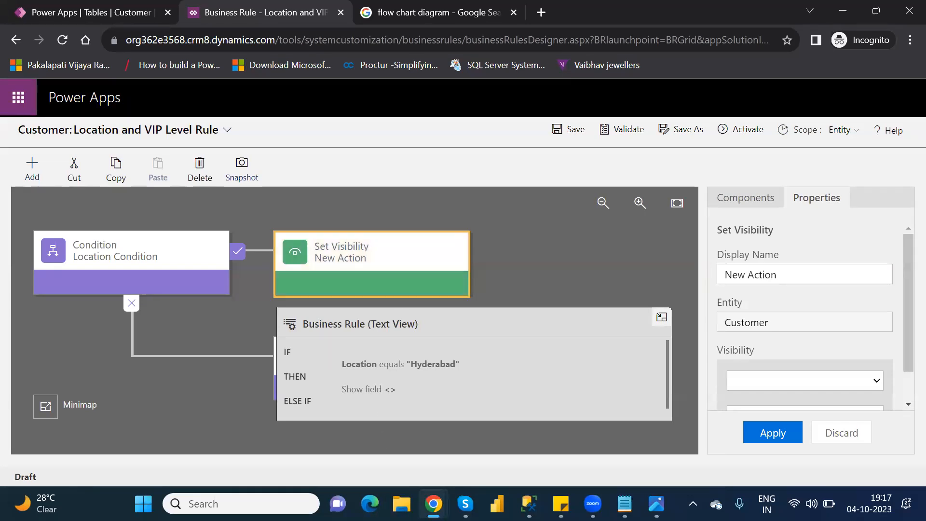
Switch to Microsoft Edge, search for powerapps.microsoft.com login, and sign in to Power Apps from the Microsoft Power Apps site
click(370, 503)
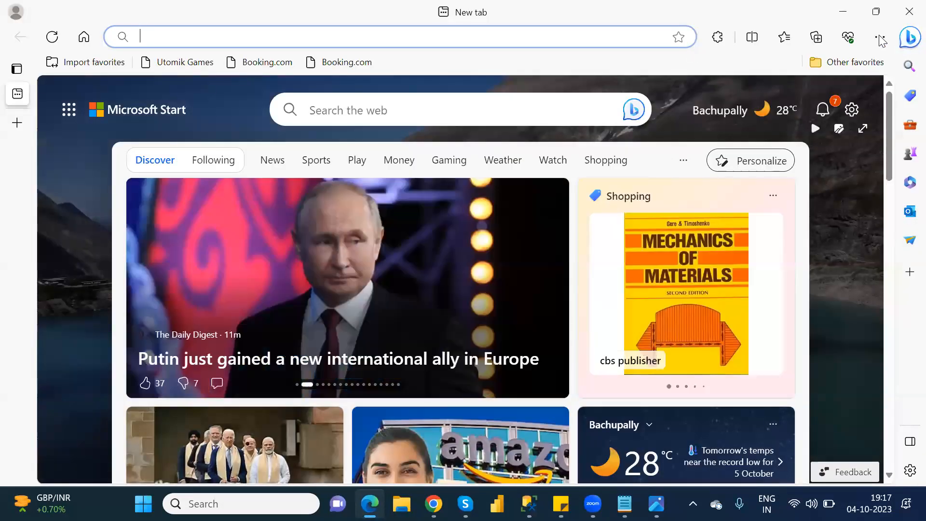
click(880, 39)
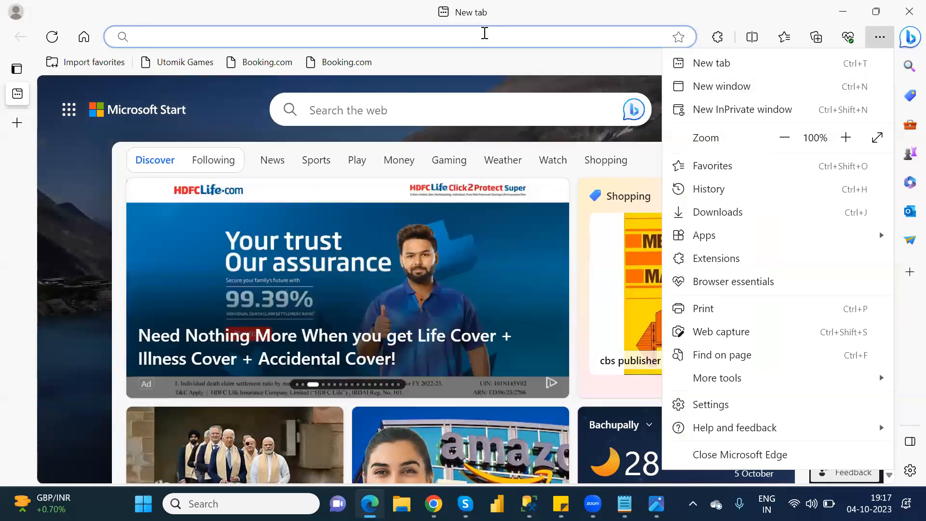
click(485, 33)
text(power)
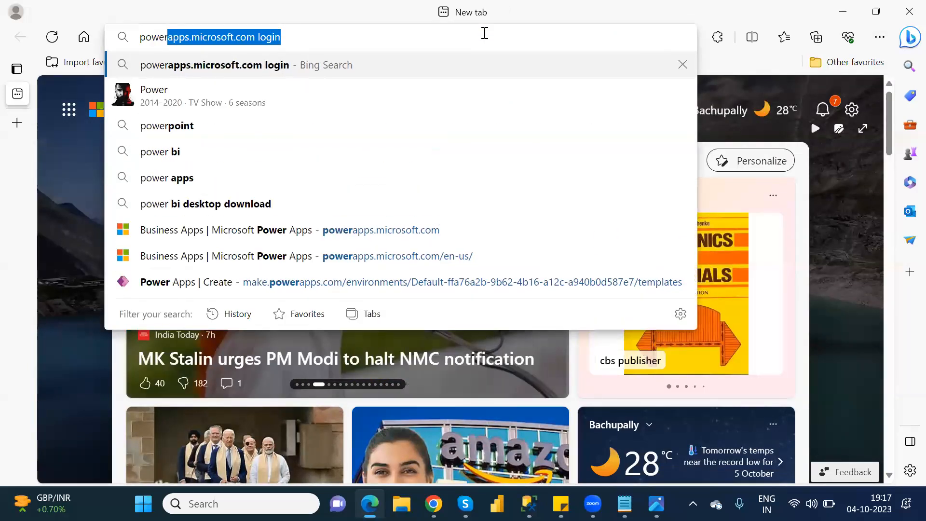
key(Return)
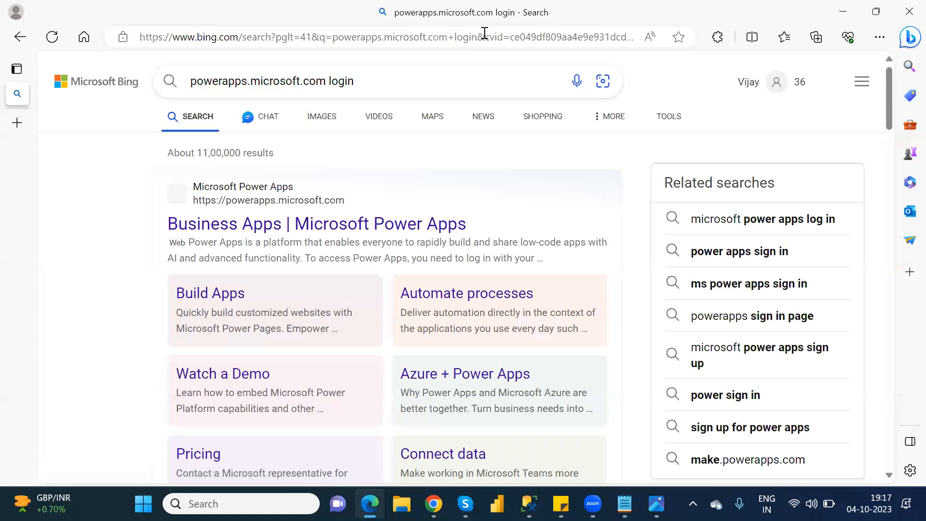
click(378, 229)
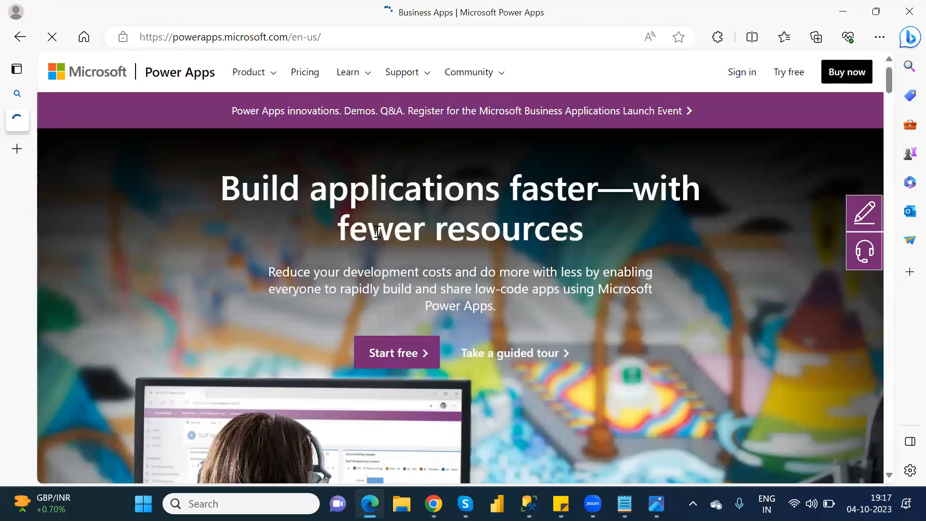
click(751, 72)
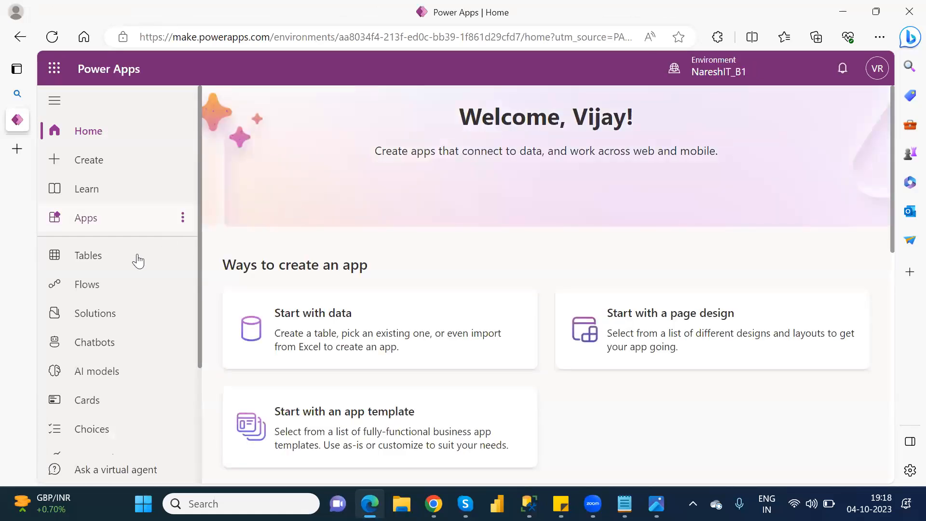
Search the Power Apps tables for "cust" and open the Customer table
click(120, 263)
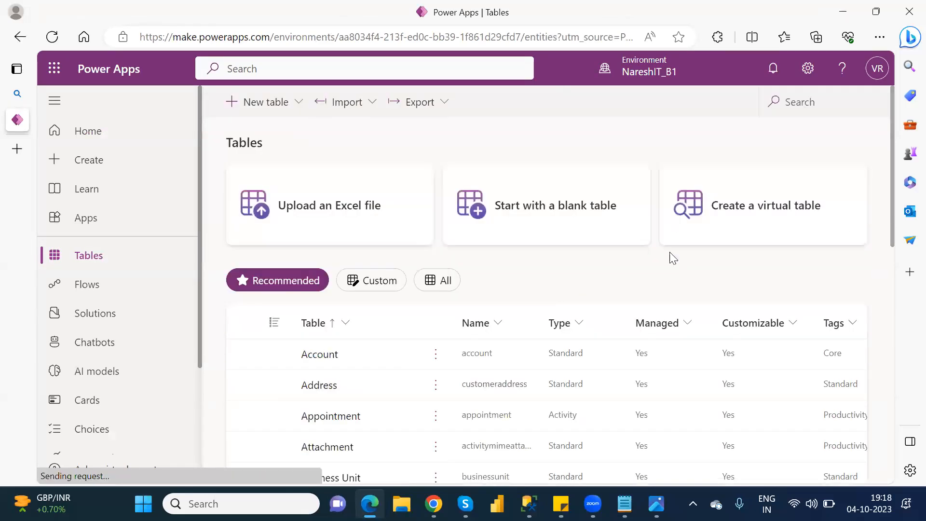
drag(892, 231, 576, 482)
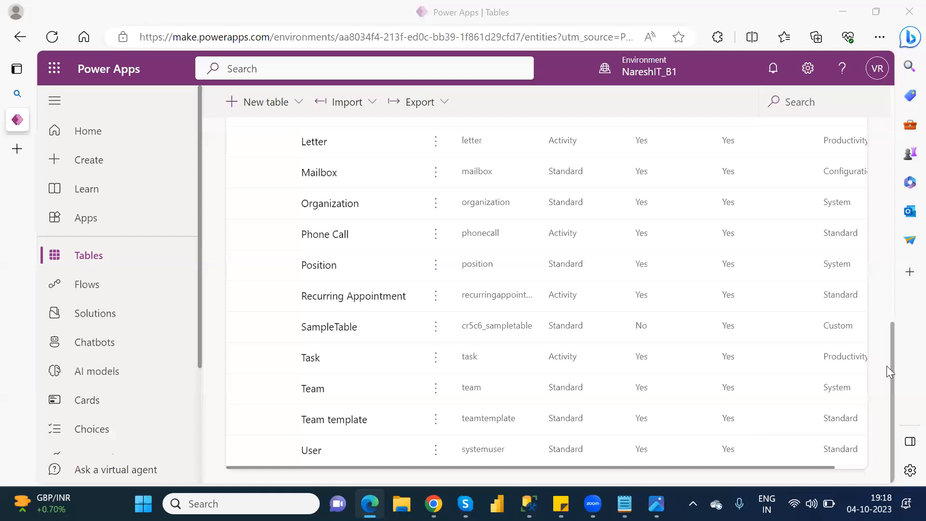
click(889, 174)
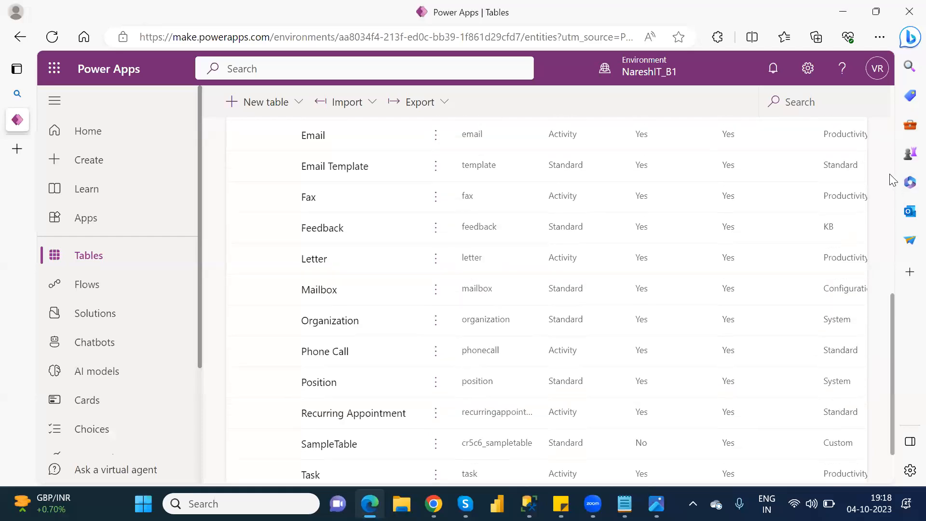
click(827, 103)
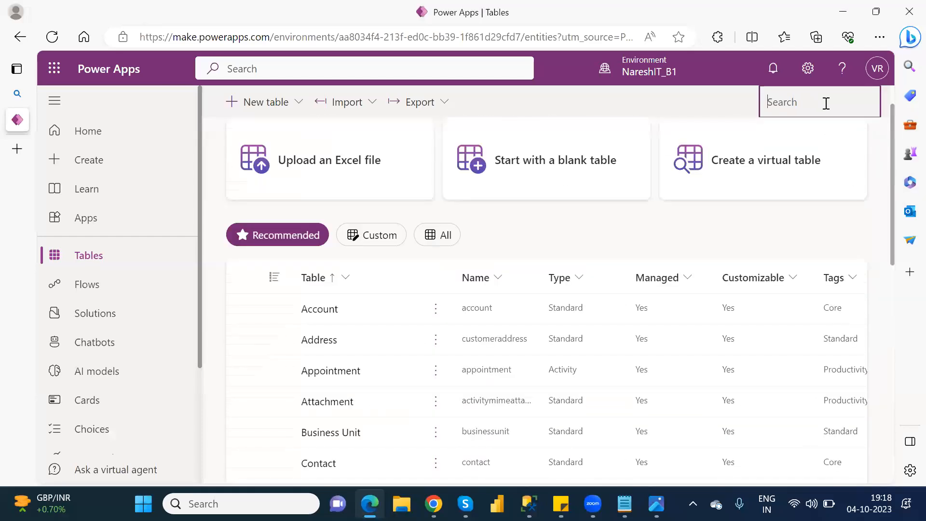
text(cust)
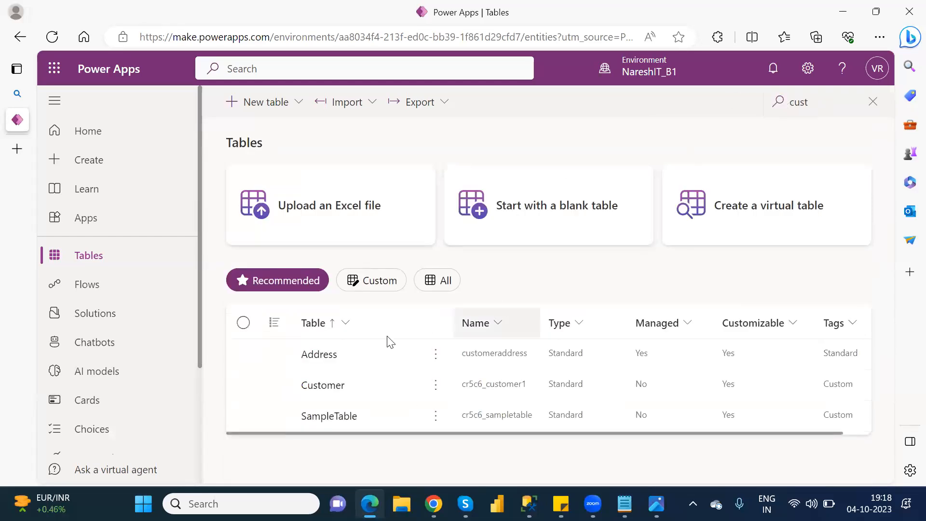
click(322, 386)
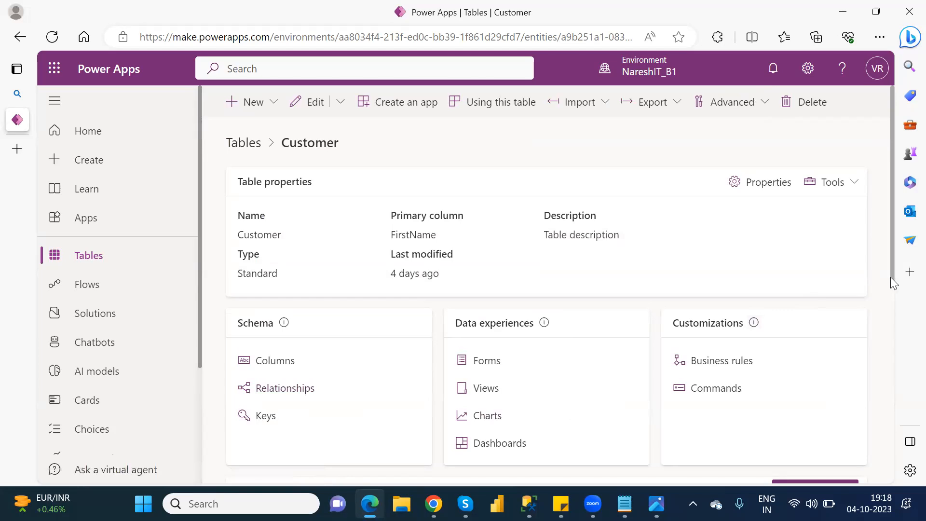
Examine the Customer table's rows in the preview and the full data editor, and return to the table overview
scroll(891, 274, down, 7)
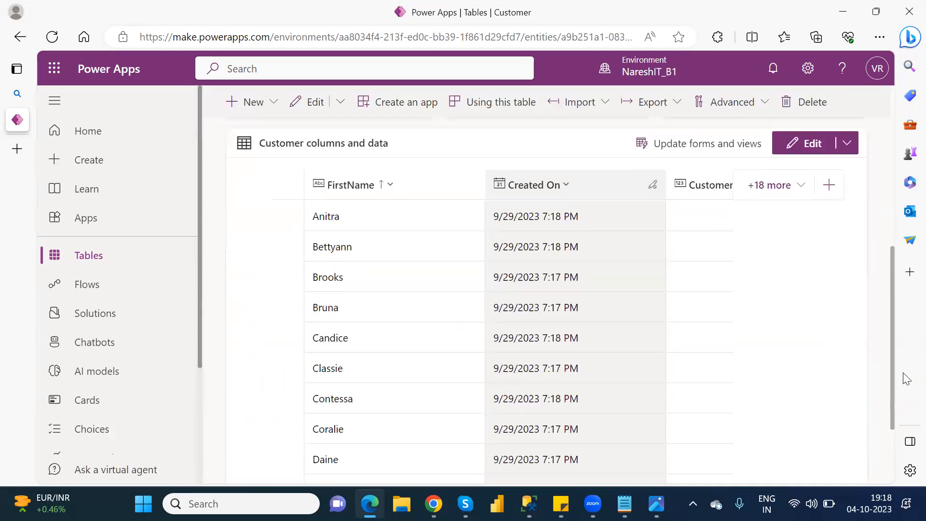
scroll(898, 458, down, 3)
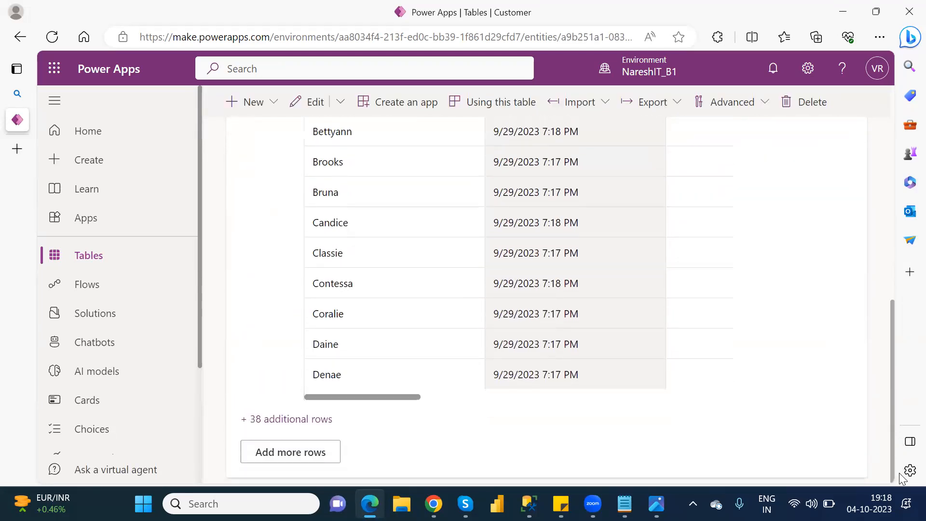
scroll(903, 444, up, 2)
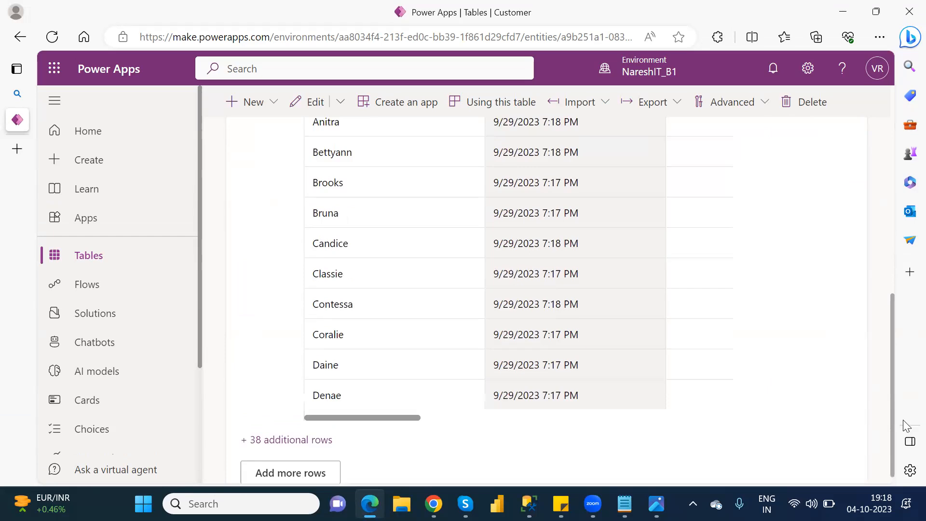
scroll(905, 434, down, 3)
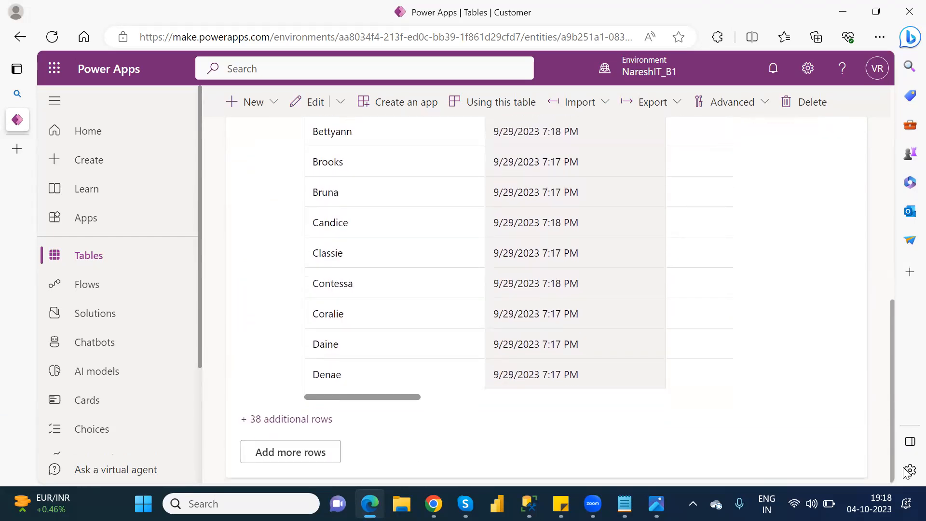
click(293, 457)
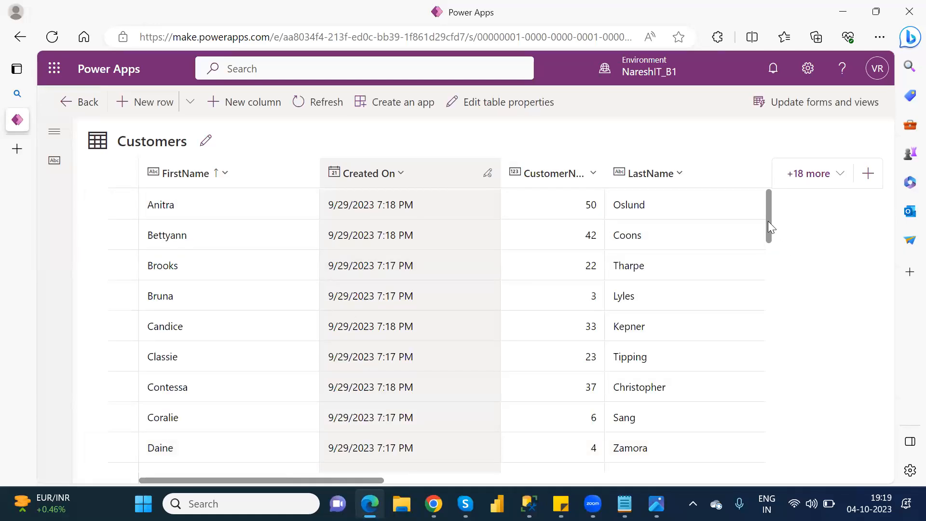
scroll(773, 248, down, 3)
scroll(779, 256, down, 2)
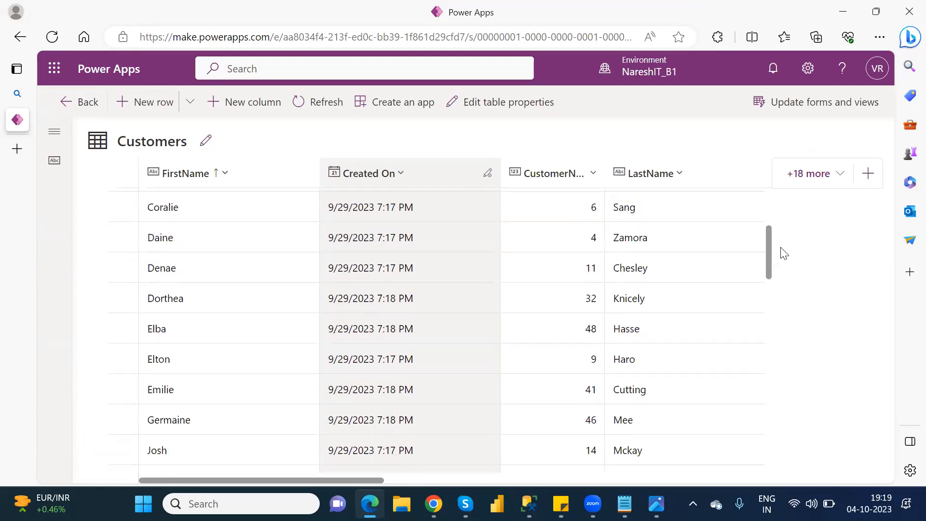
scroll(784, 231, up, 5)
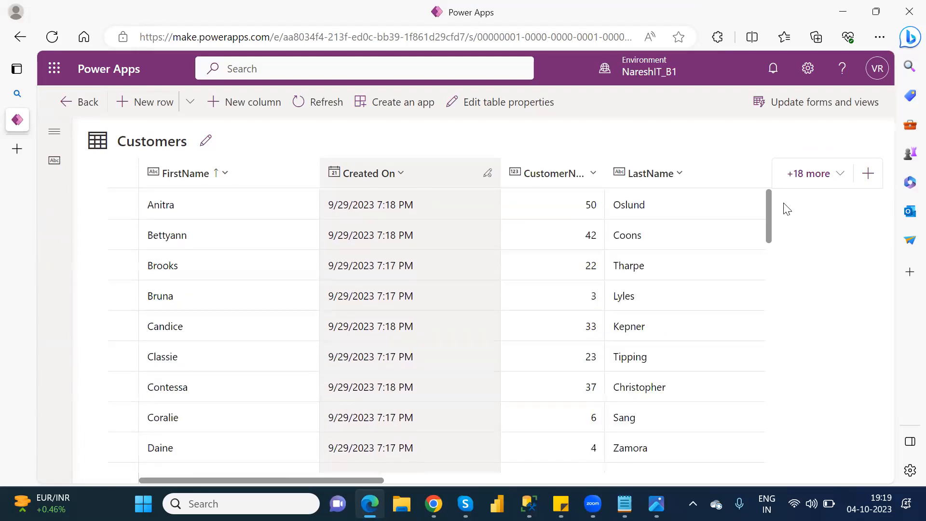
click(88, 102)
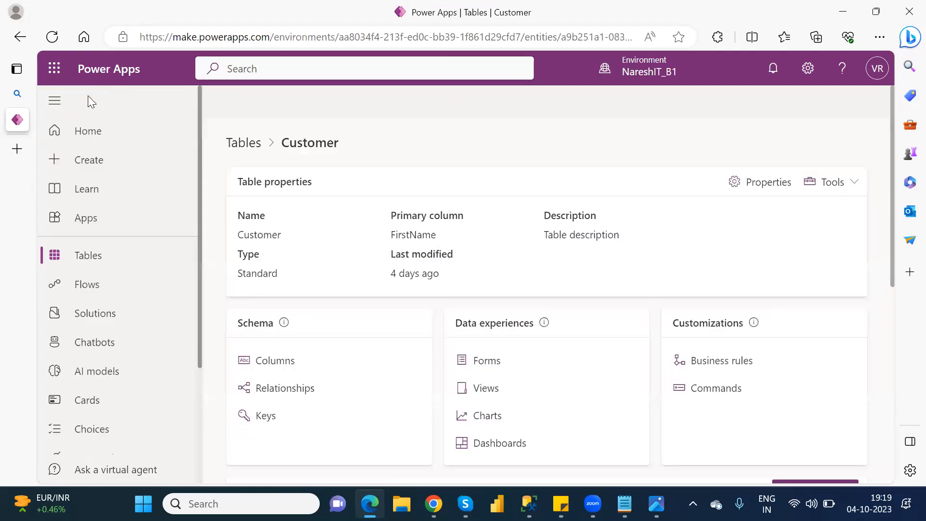
Open the main Customer Form, examine its fields from FirstName down to the Agent Details section, and close Edge
click(485, 366)
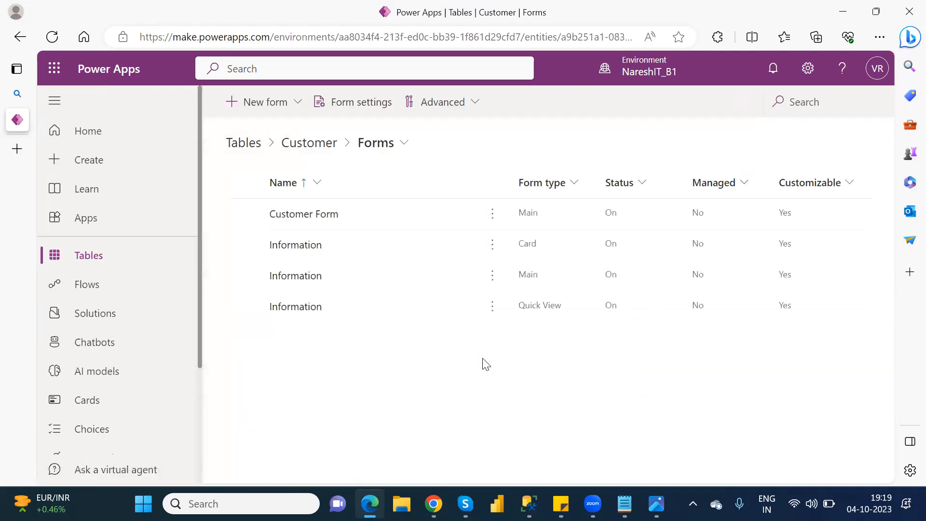
click(299, 215)
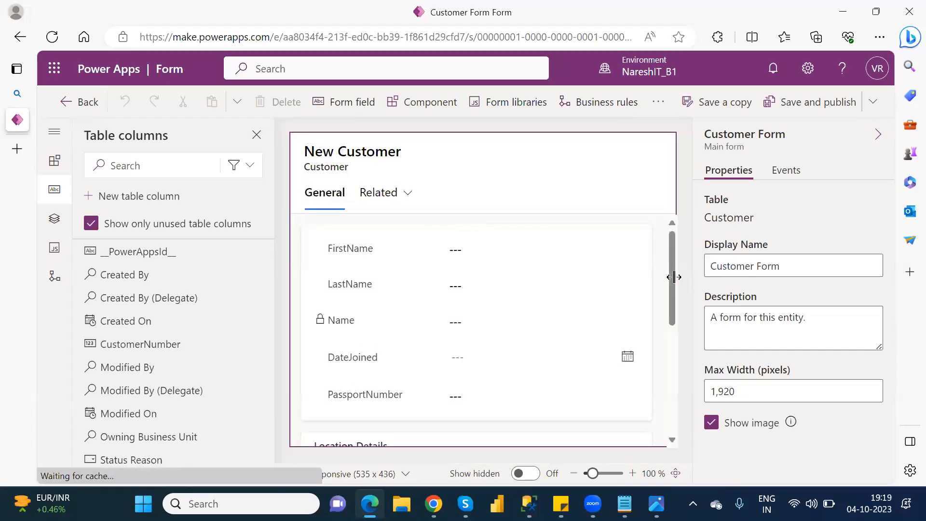
drag(670, 285, 691, 396)
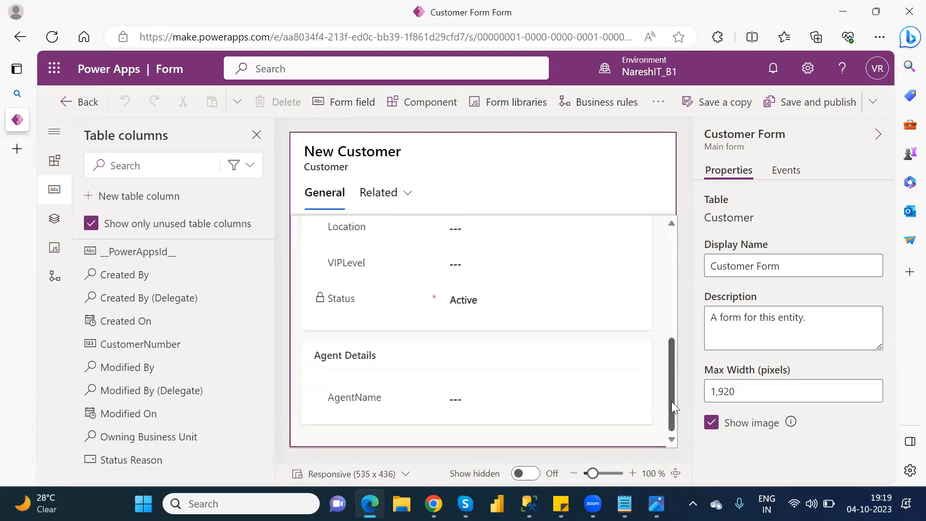
drag(670, 343, 670, 267)
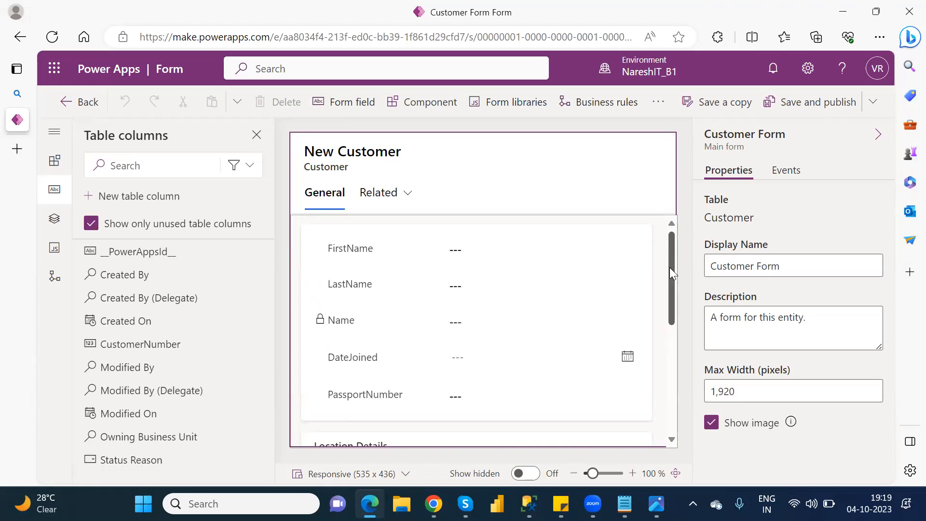
click(907, 12)
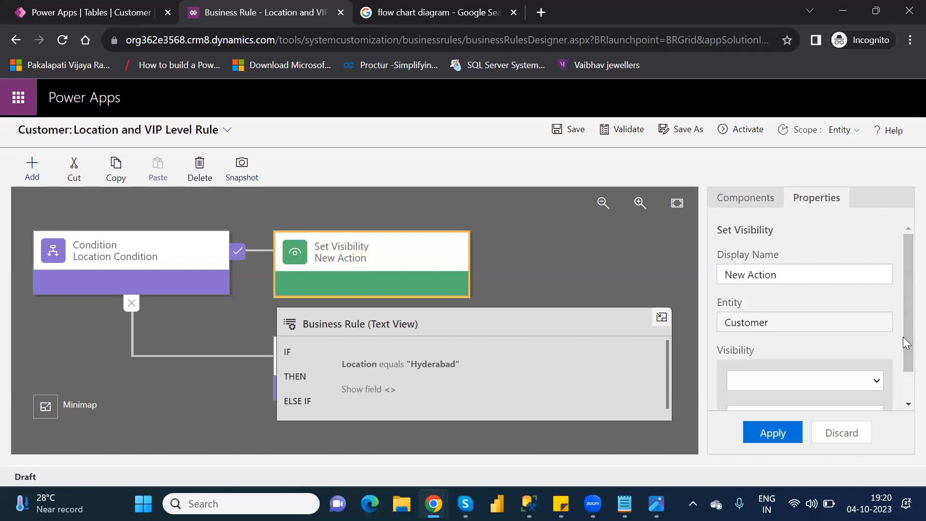
Set the Set Visibility action's field to AgentName with visibility No, and apply it
drag(903, 349, 903, 408)
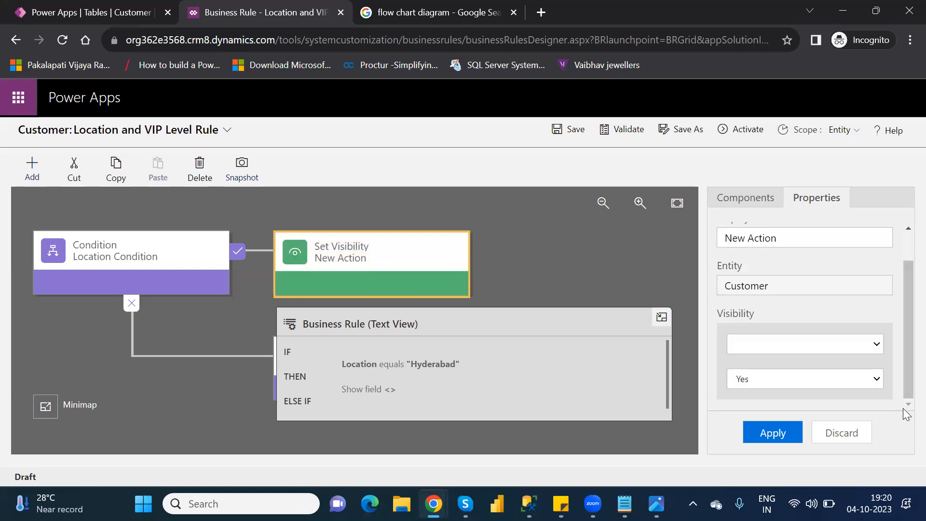
click(802, 346)
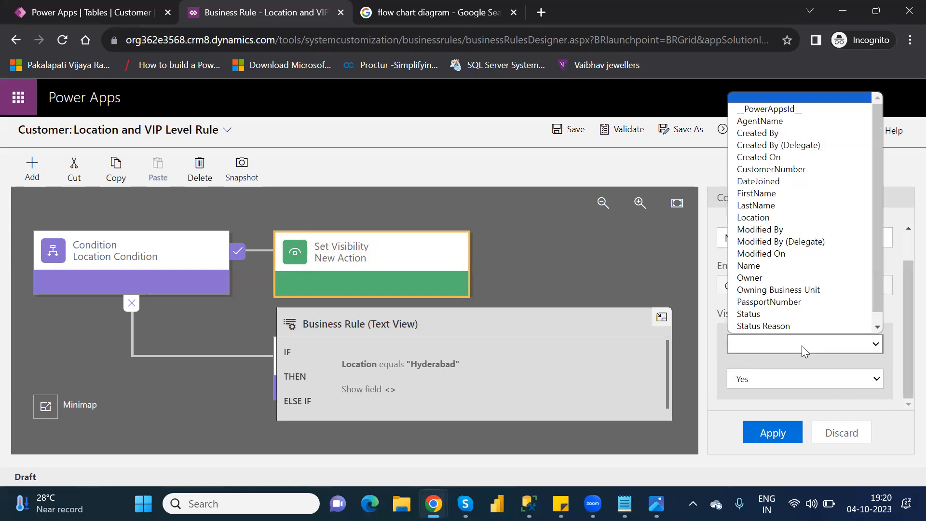
scroll(856, 268, down, 1)
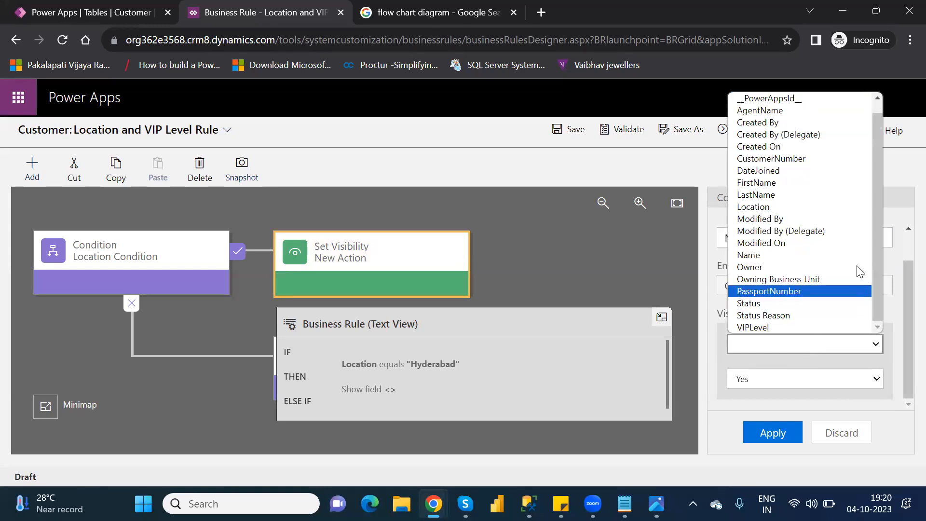
click(770, 112)
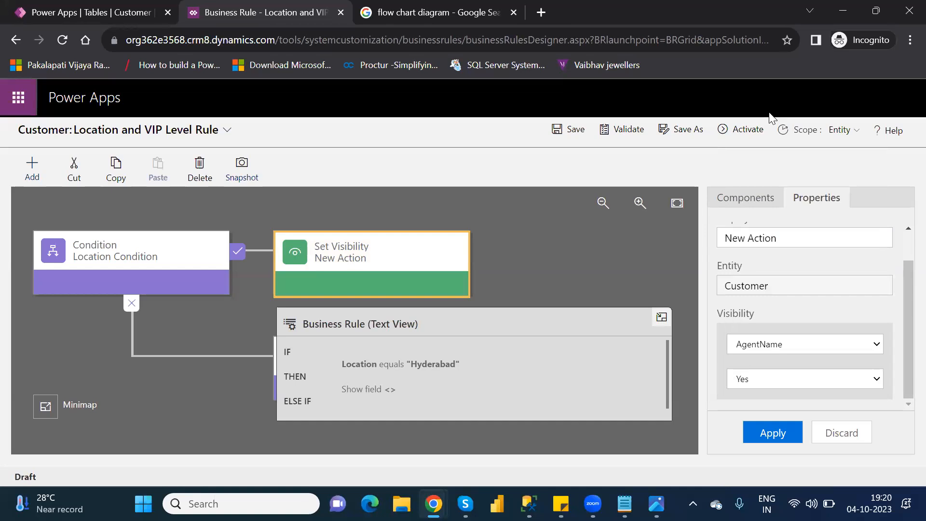
click(770, 381)
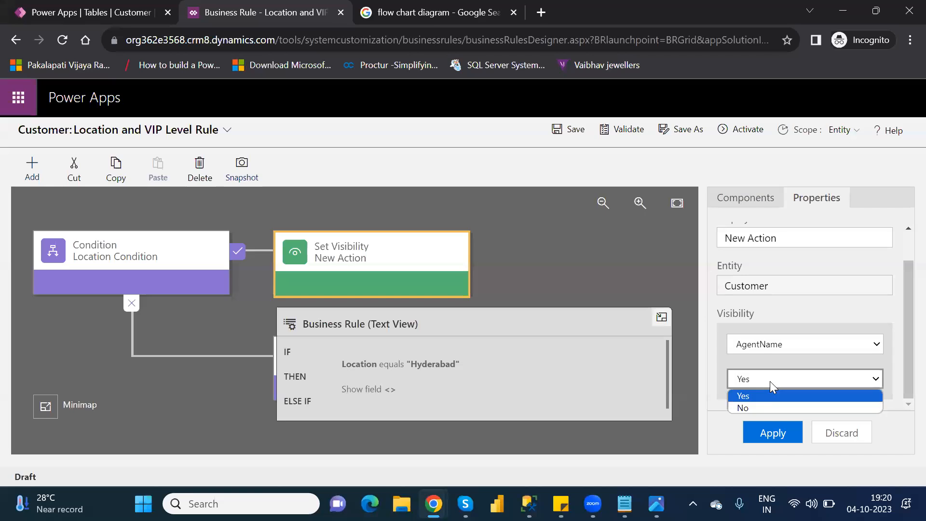
click(758, 408)
click(777, 435)
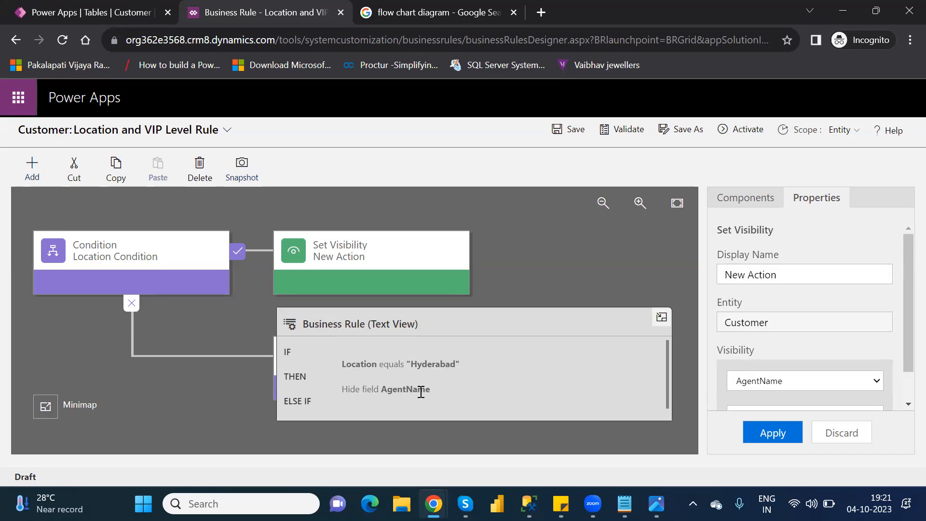
Try to save the business rule, and delete the empty New Condition from Location Condition's false branch
click(578, 129)
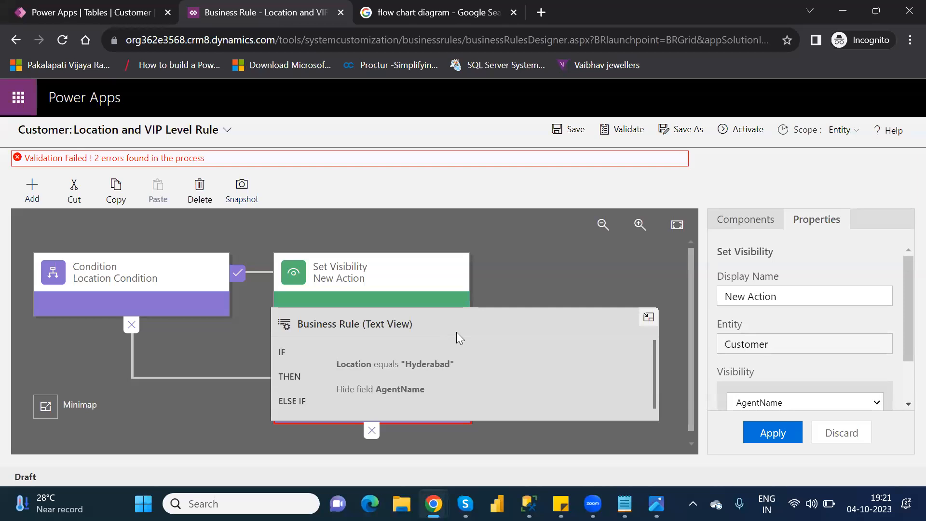
click(648, 318)
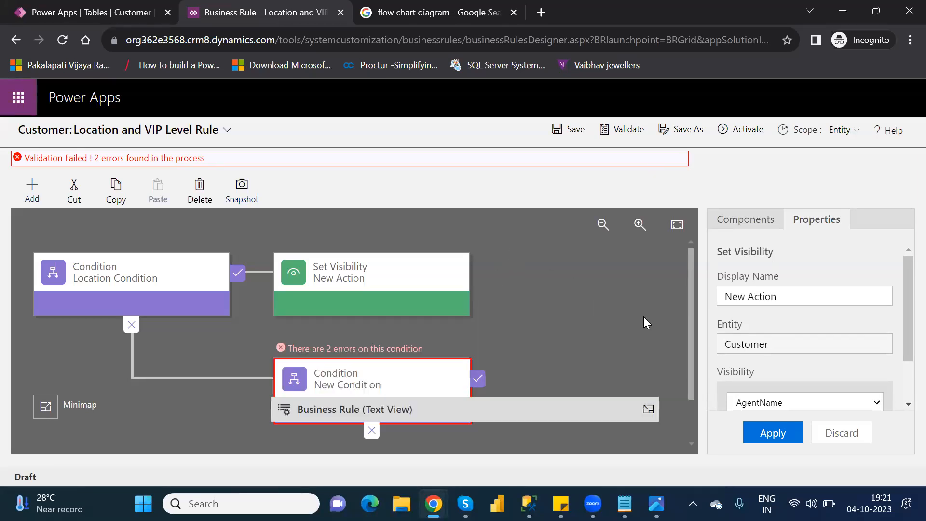
click(385, 370)
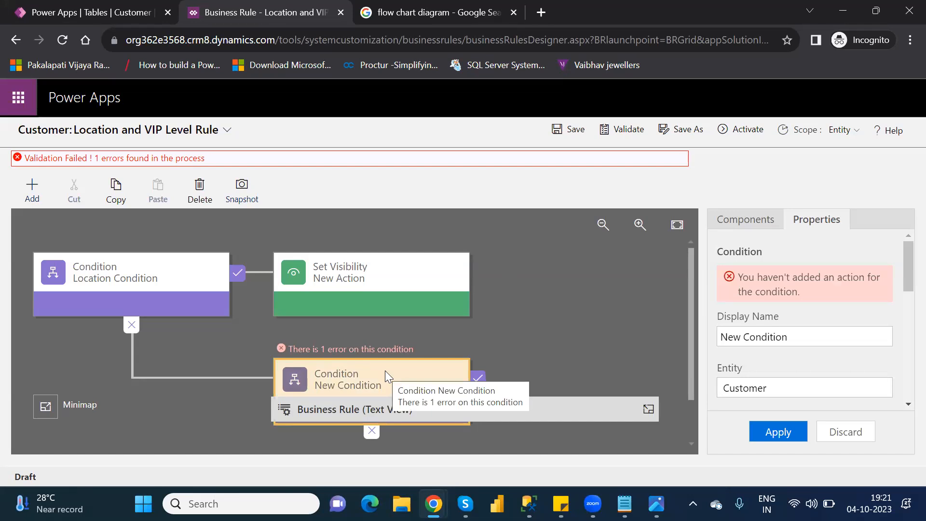
key(Delete)
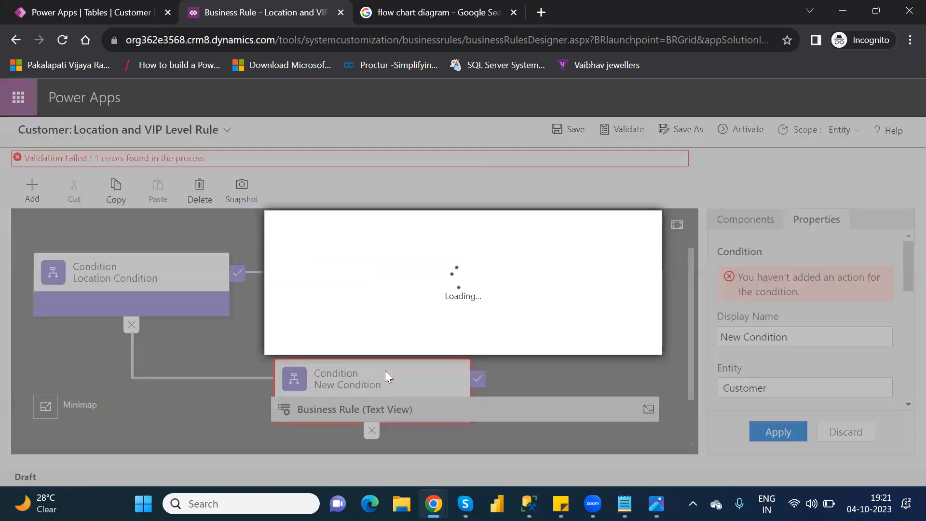
click(547, 338)
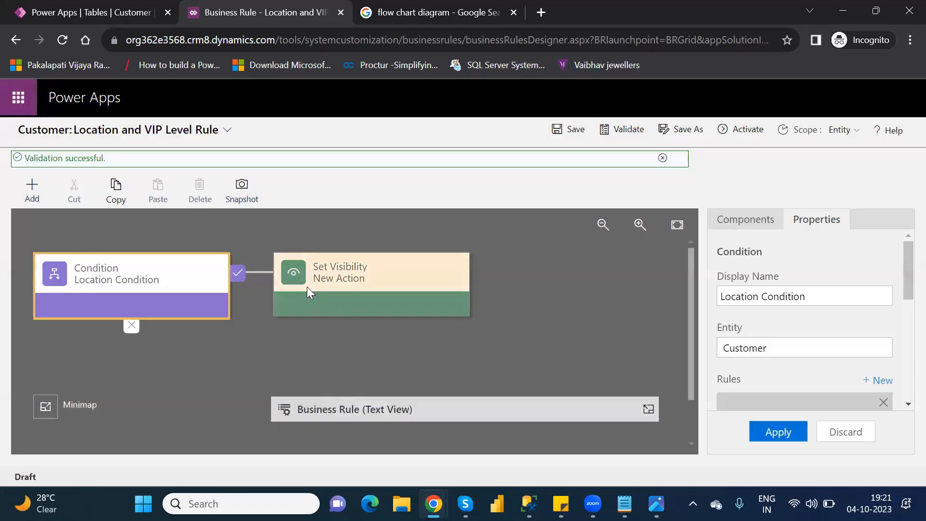
Save the Location and VIP Level Rule and activate it
click(574, 134)
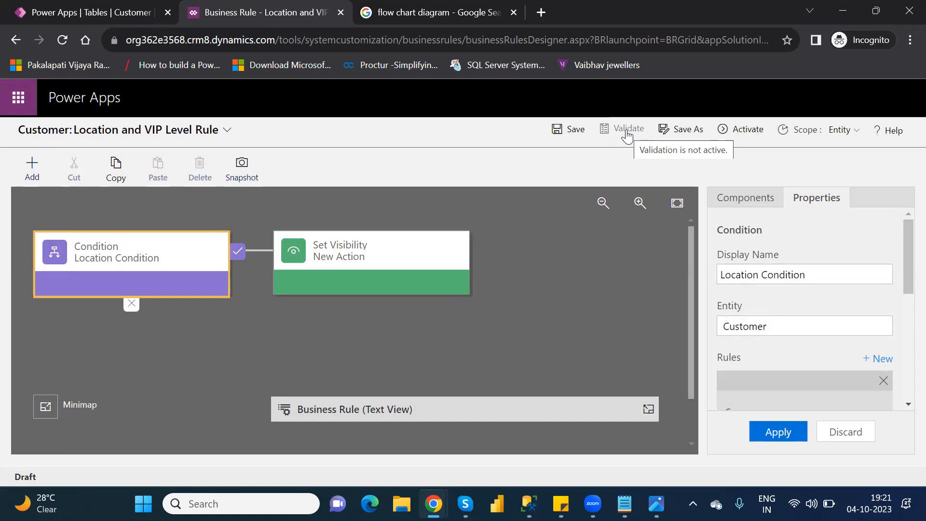
click(744, 135)
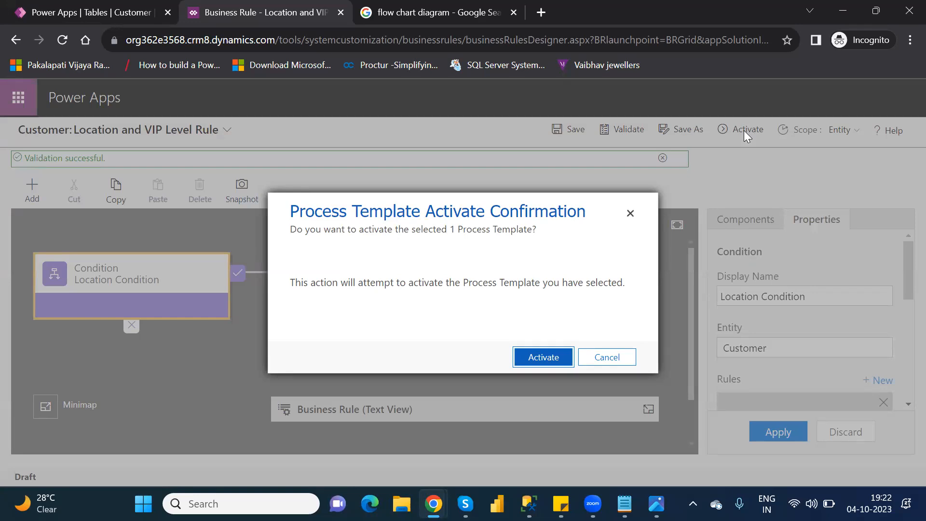
click(539, 357)
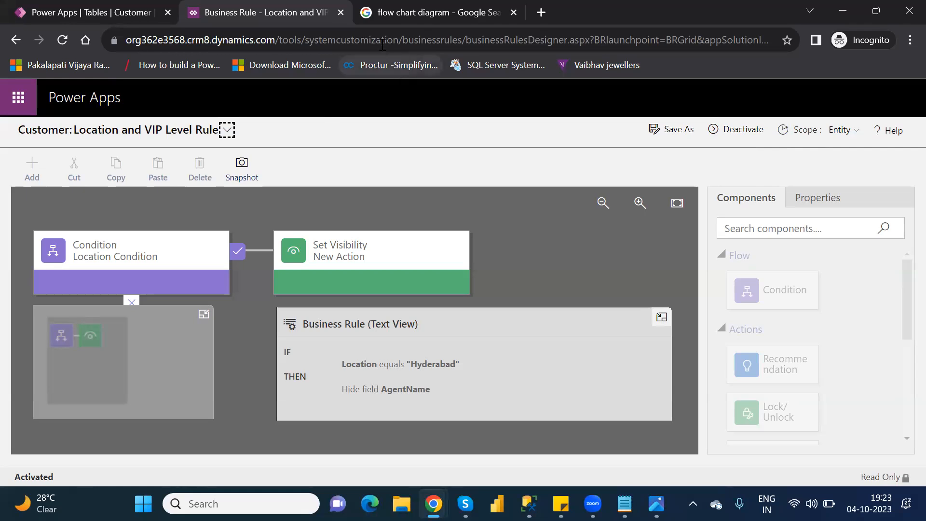
Close the business rule designer, finish the rule editing session, and reload the Power Apps page
click(347, 11)
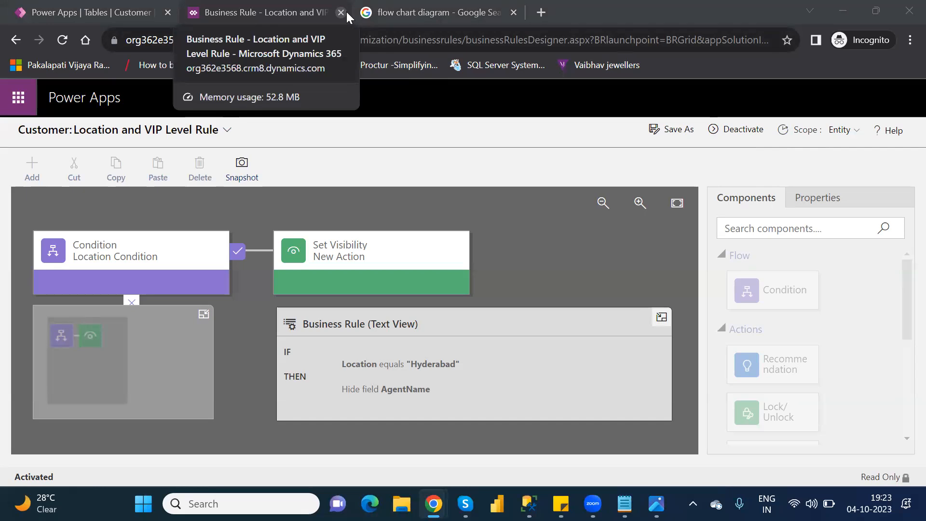
click(345, 12)
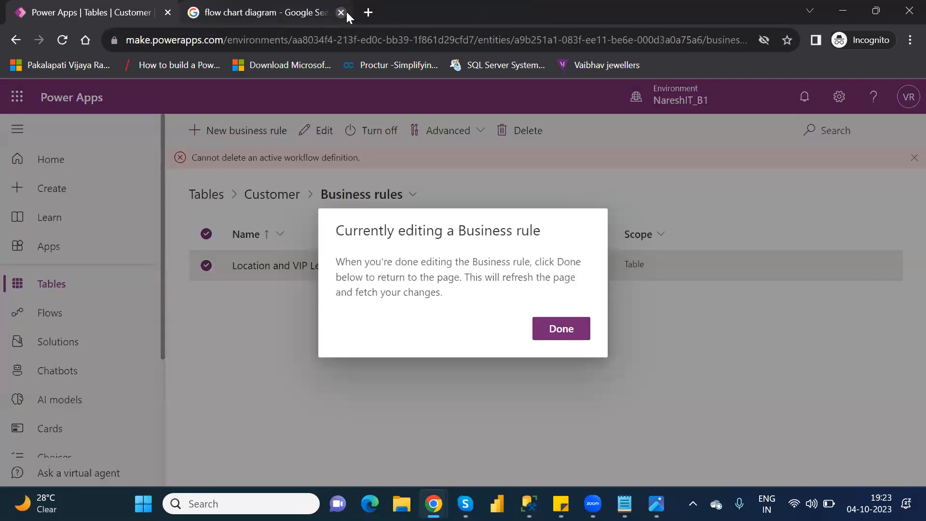
click(570, 332)
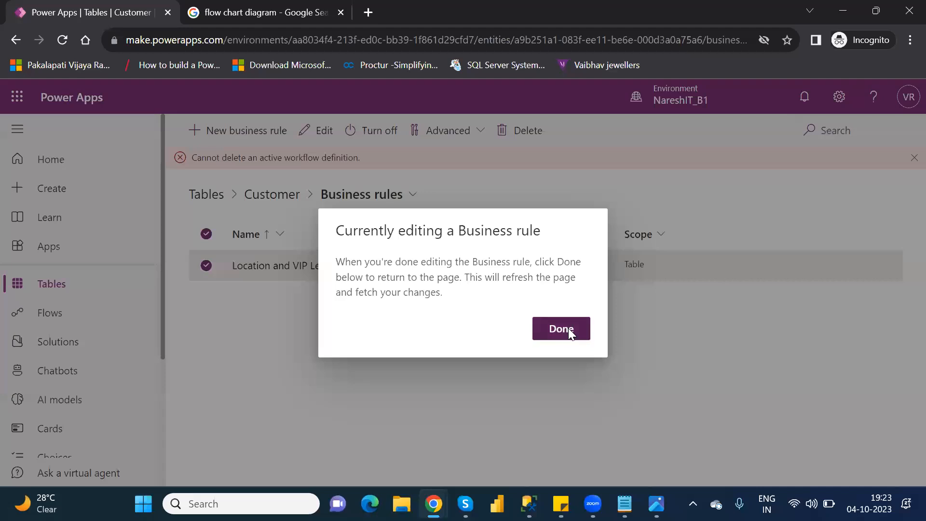
click(63, 40)
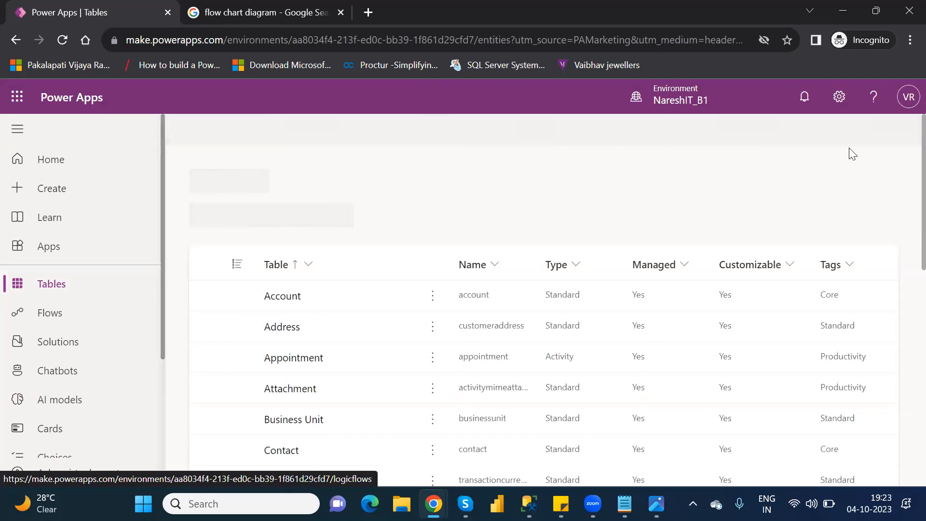
Search the tables for "cust", open the Customer table, and bring its columns and data section into view
click(830, 132)
text(cust)
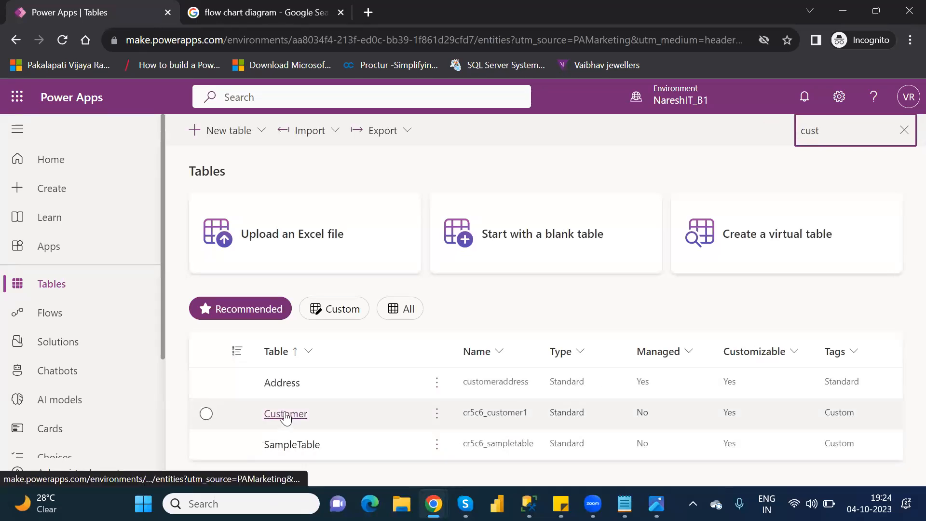
click(285, 415)
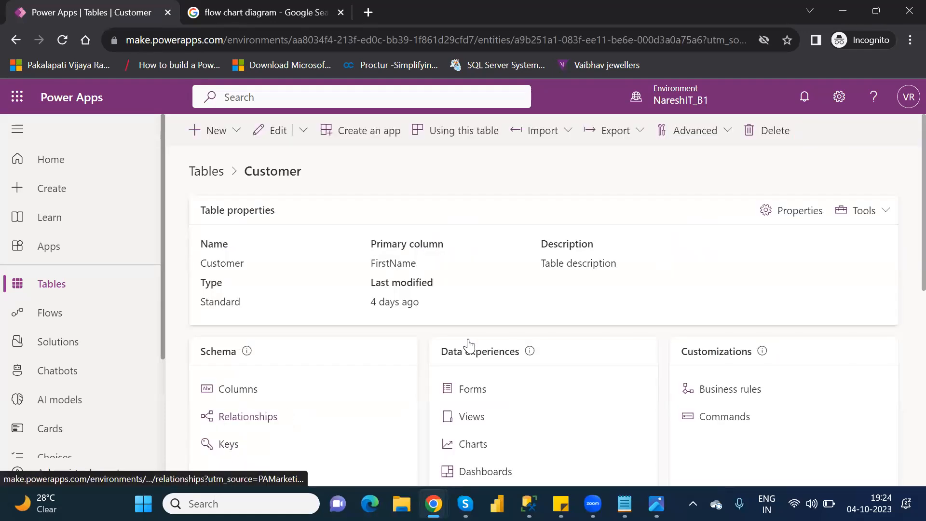
scroll(906, 289, down, 3)
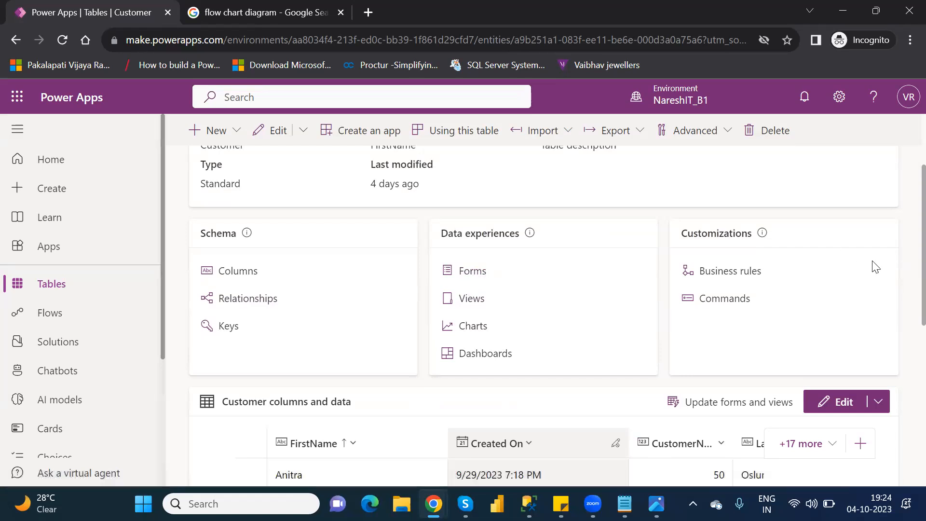
triple_click(905, 292)
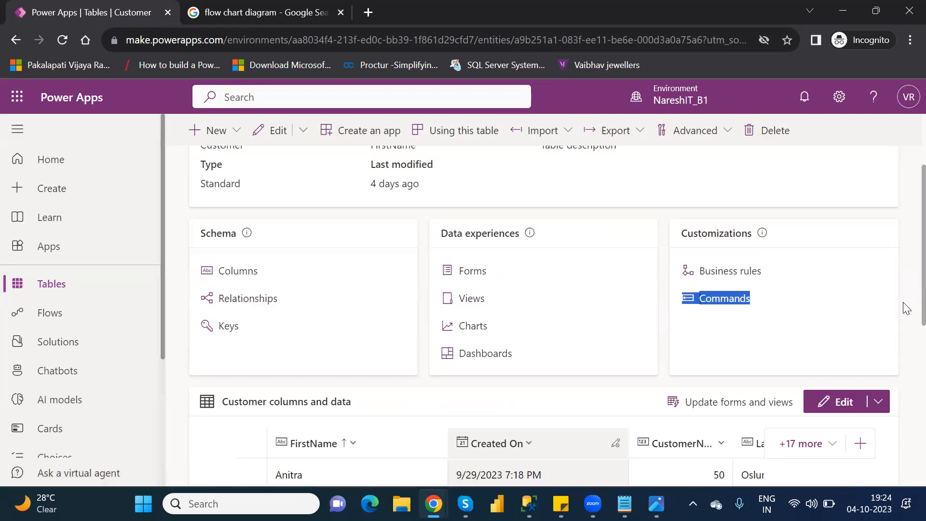
Display all Customer table rows, select only the NareshIT record, and open it for editing in its form
scroll(906, 323, down, 8)
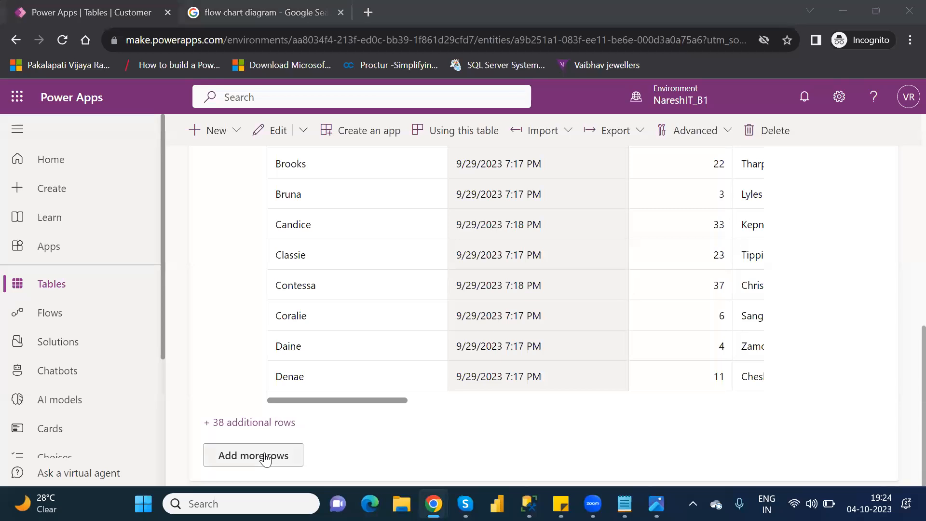
click(265, 460)
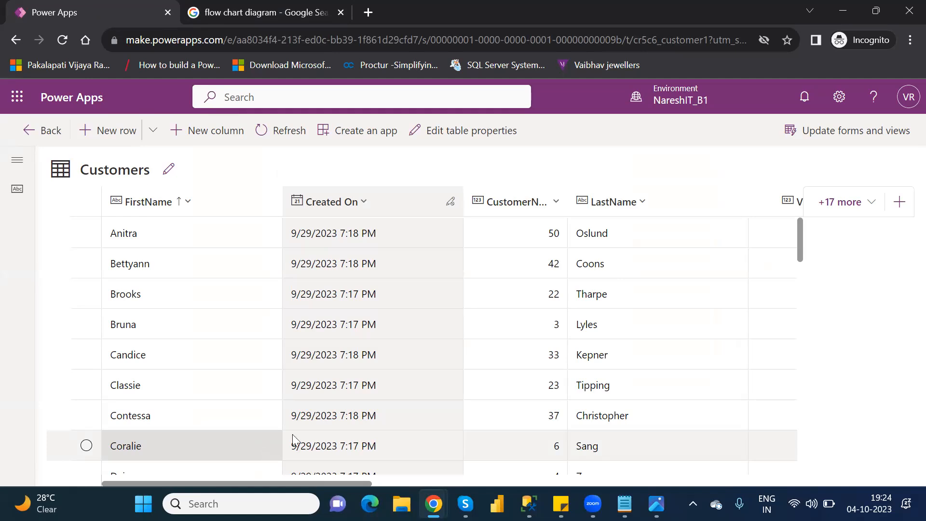
drag(799, 246, 831, 372)
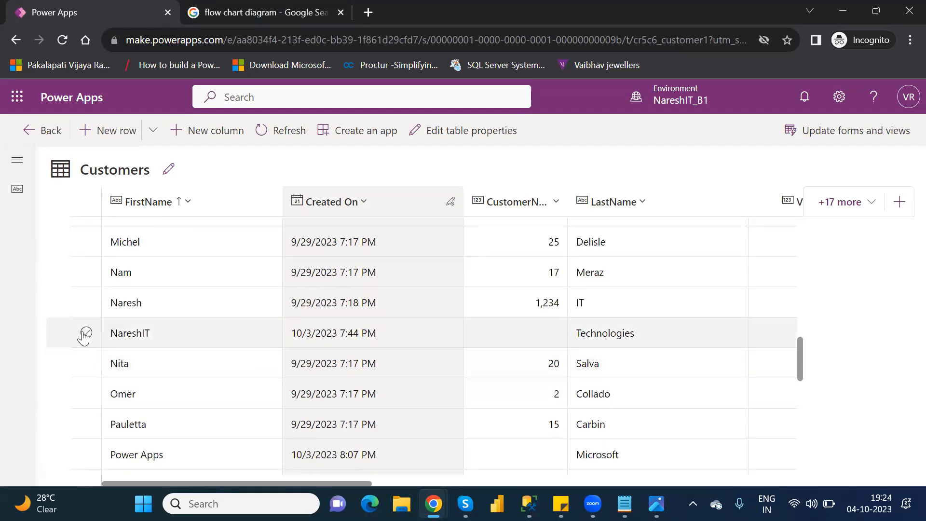
click(87, 331)
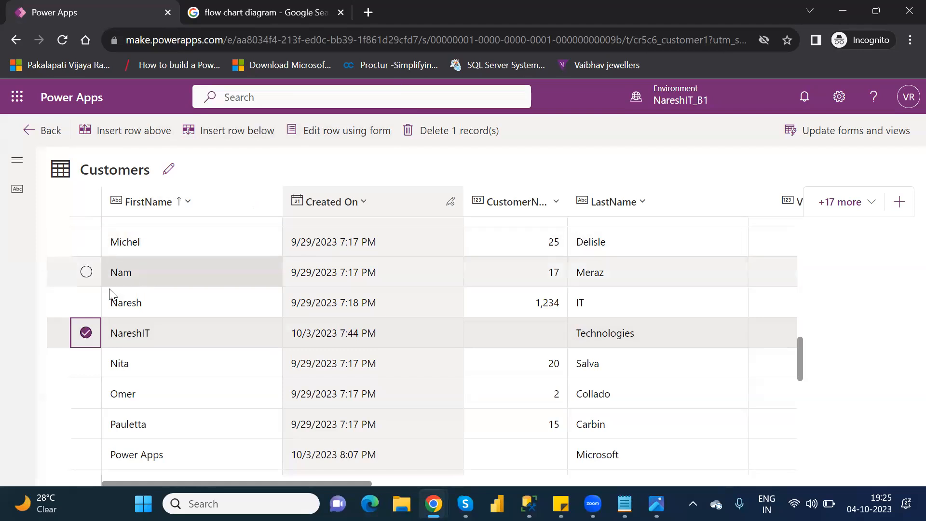
click(86, 303)
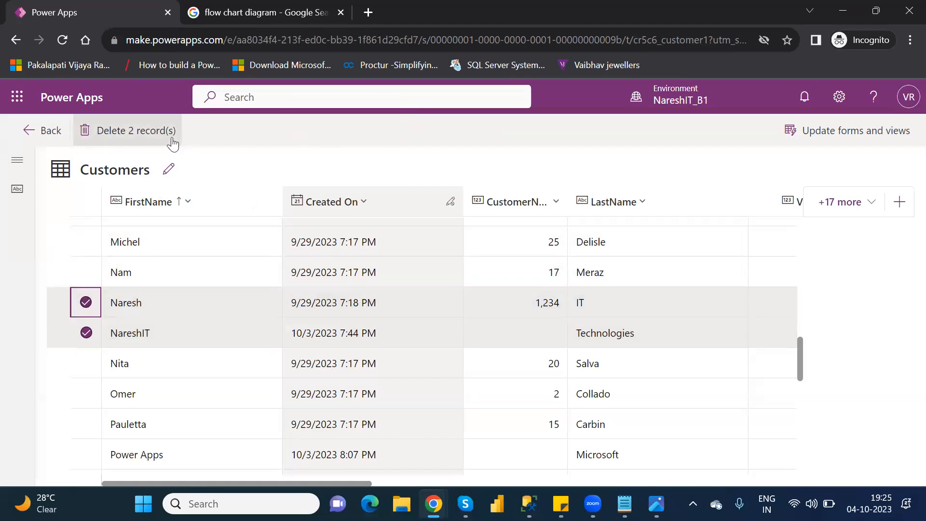
click(87, 303)
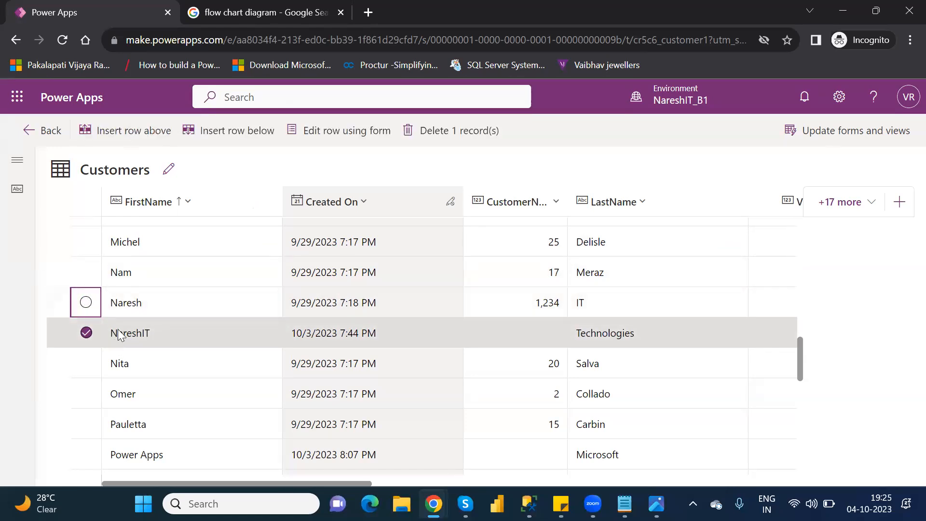
click(352, 130)
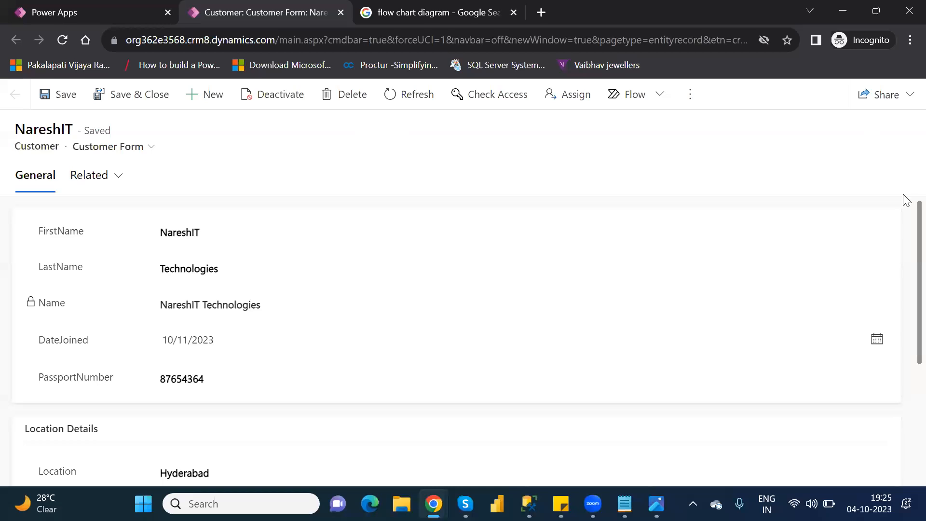
Try changing the NareshIT record's Location to AMeerpet, and reload the form without saving
scroll(904, 351, down, 1)
scroll(907, 351, down, 3)
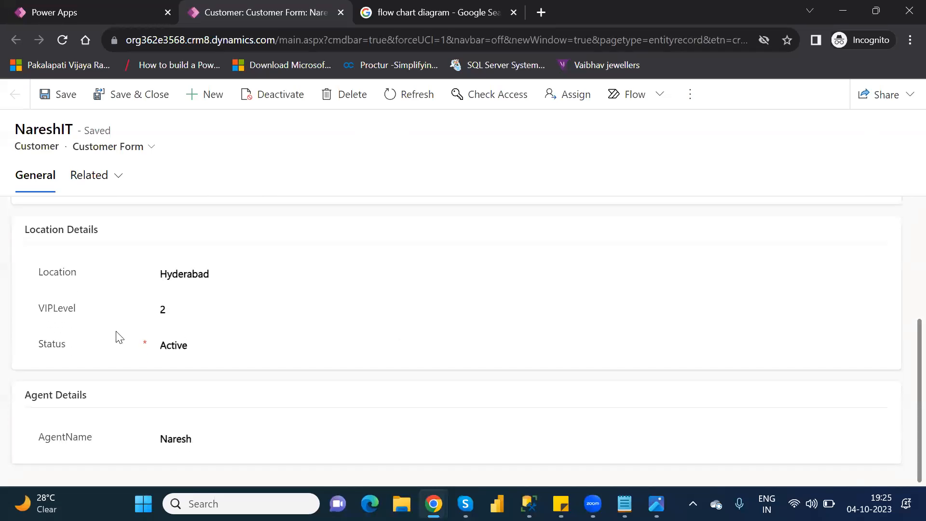
double_click(199, 279)
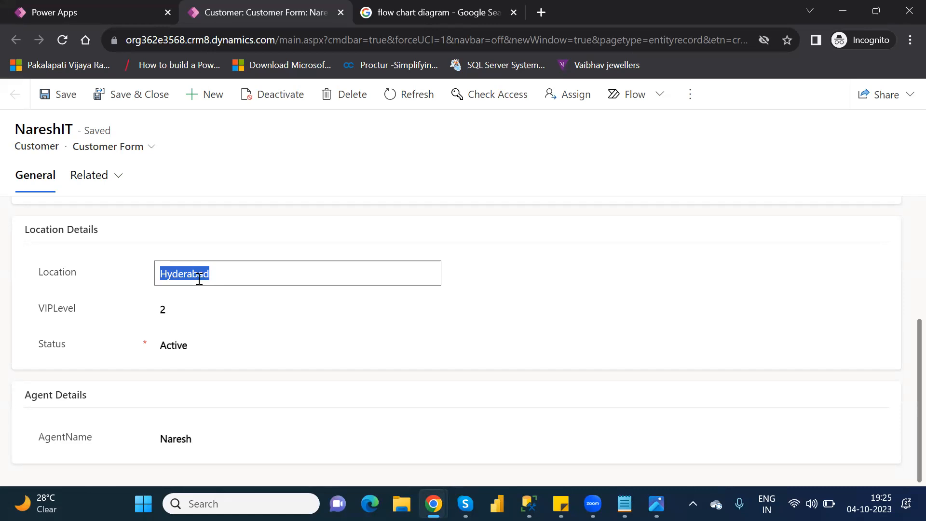
text(AMeerpet)
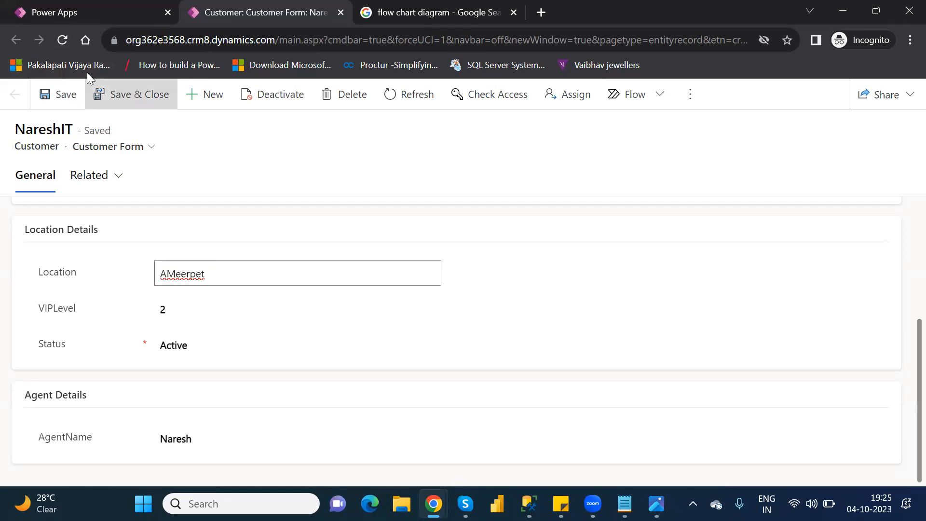
click(61, 40)
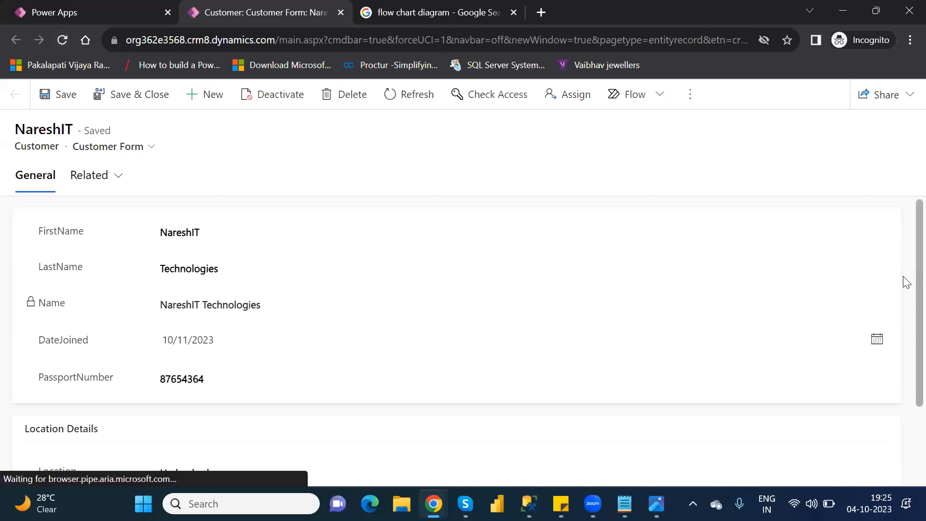
Set the NareshIT record's Location to Ameerpet, save the record, and reload the form
scroll(903, 276, down, 5)
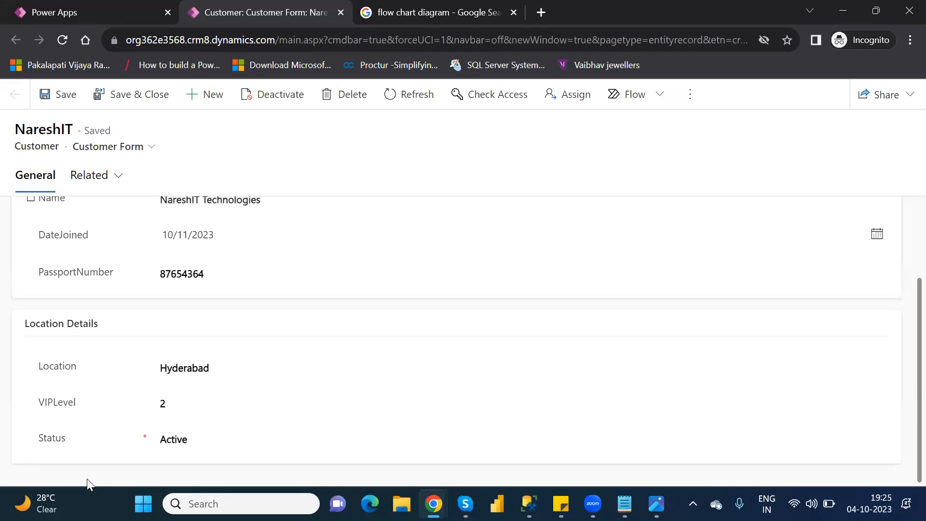
double_click(189, 363)
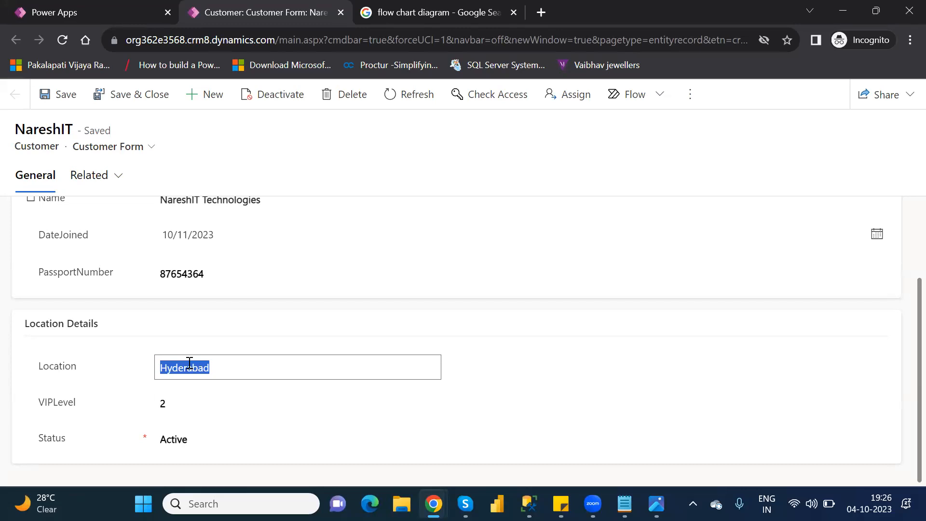
text(Ameerpet)
click(487, 389)
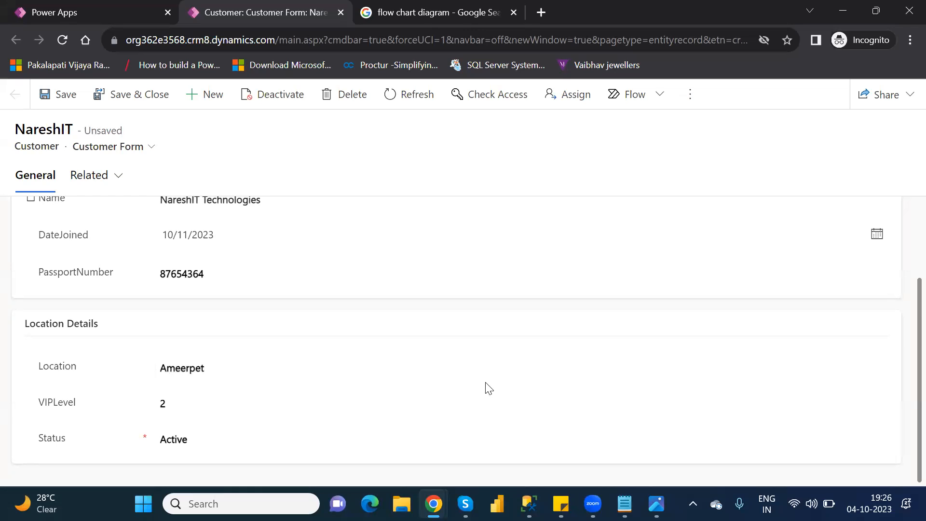
click(56, 95)
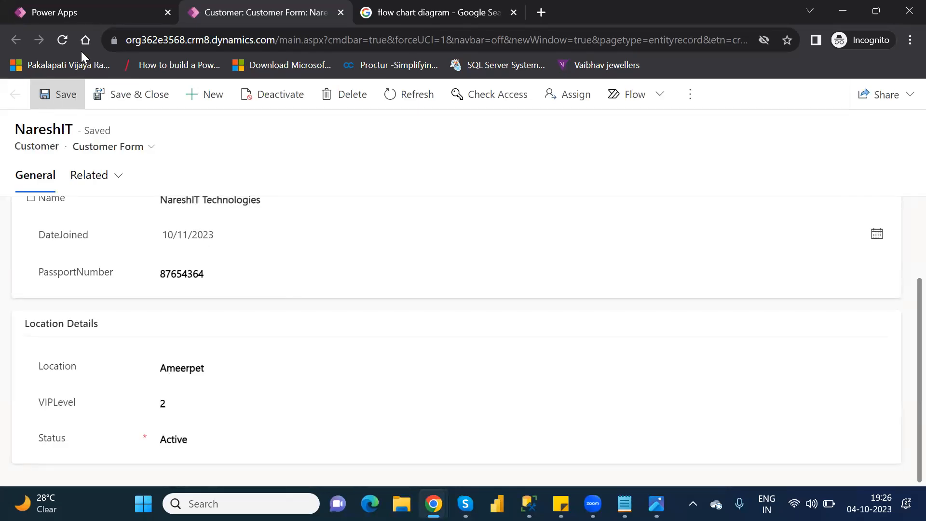
click(55, 40)
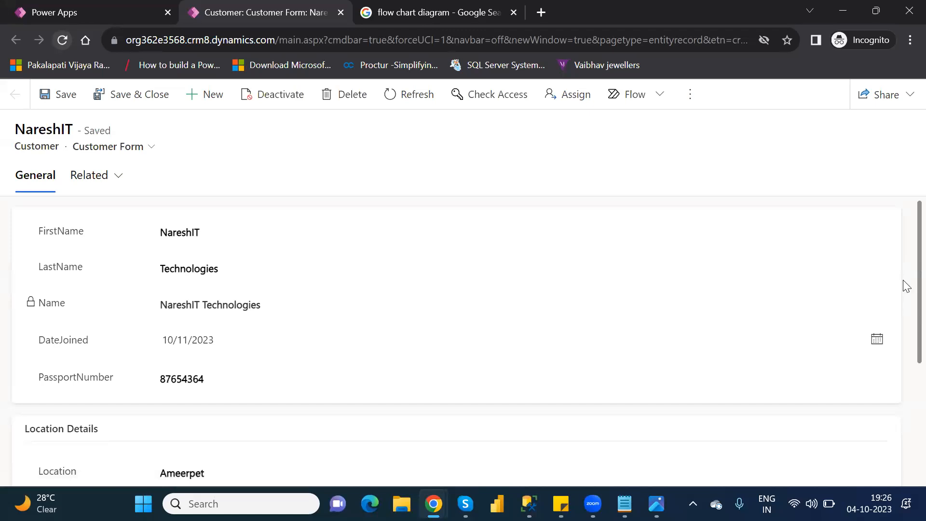
Check the Agent Details section, set the record's Location to Hyderabad, and save the record
scroll(903, 302, down, 4)
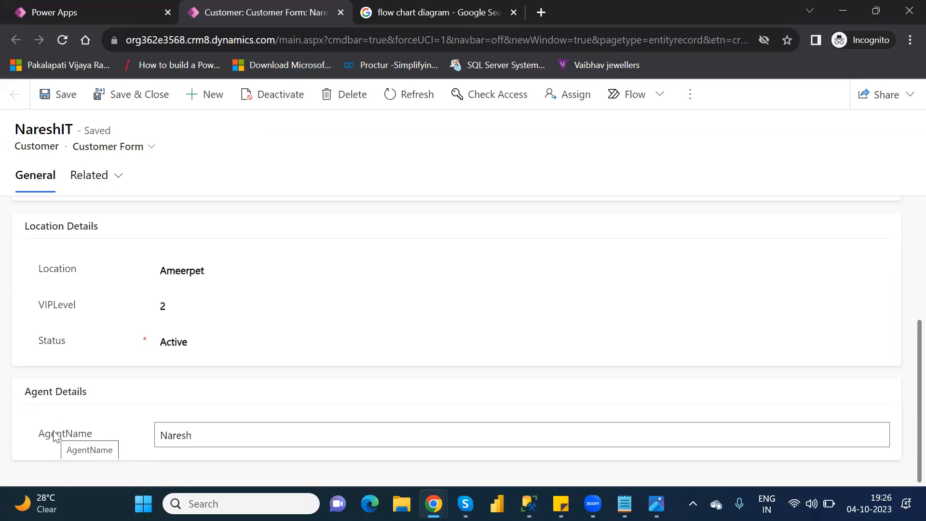
click(188, 268)
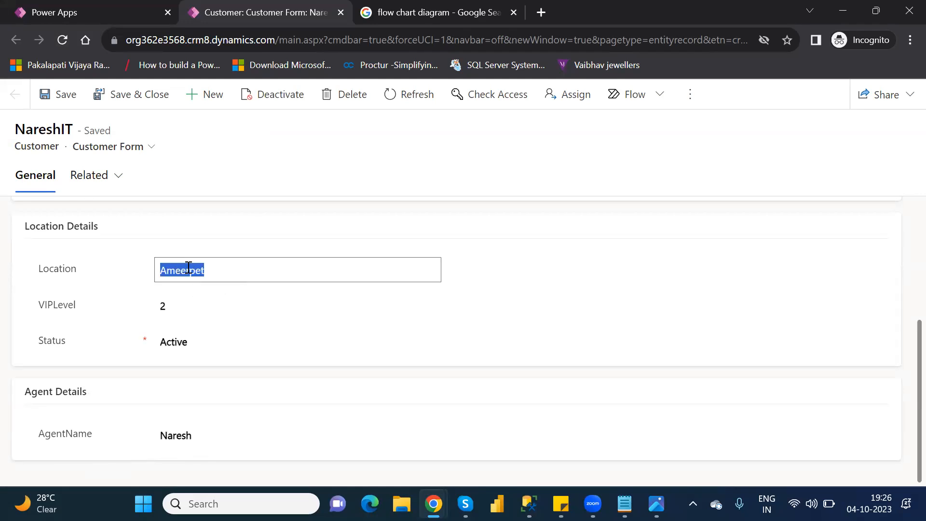
text(Hyderabad)
click(66, 95)
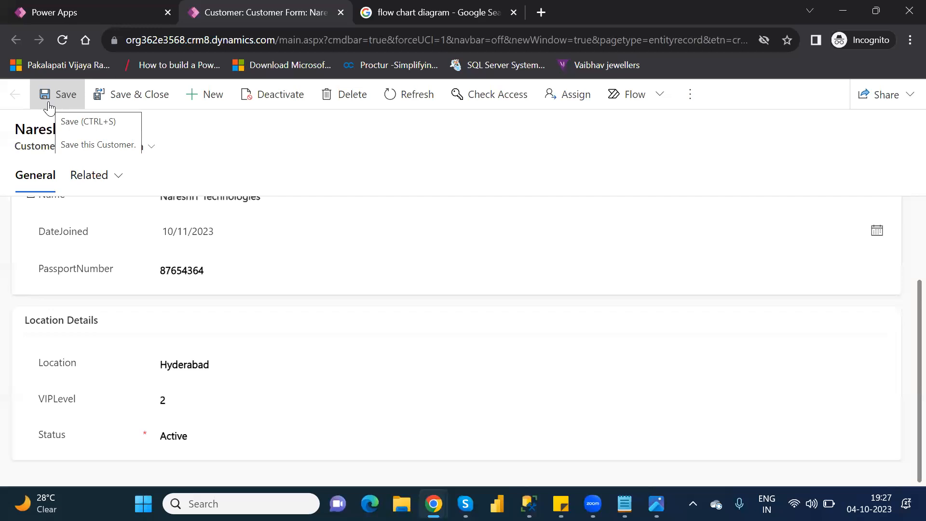
click(48, 107)
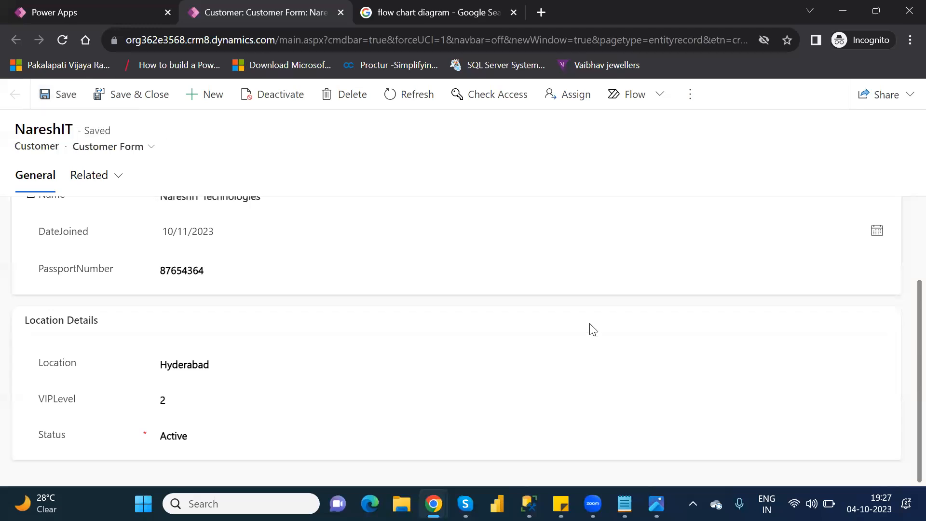
Set the record's Location back to Ameerpet, save and reload the form, and check the Agent Details section
double_click(185, 364)
text(Ameer)
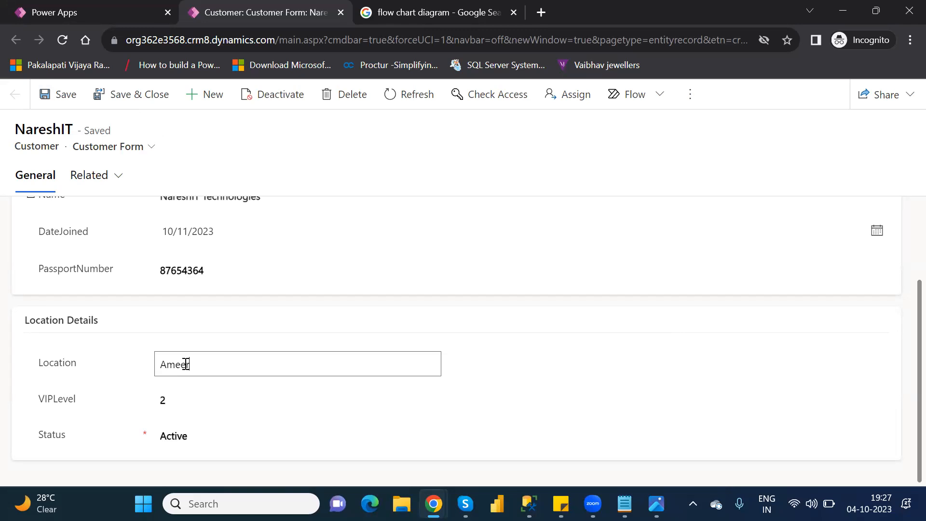
text(pet)
click(59, 104)
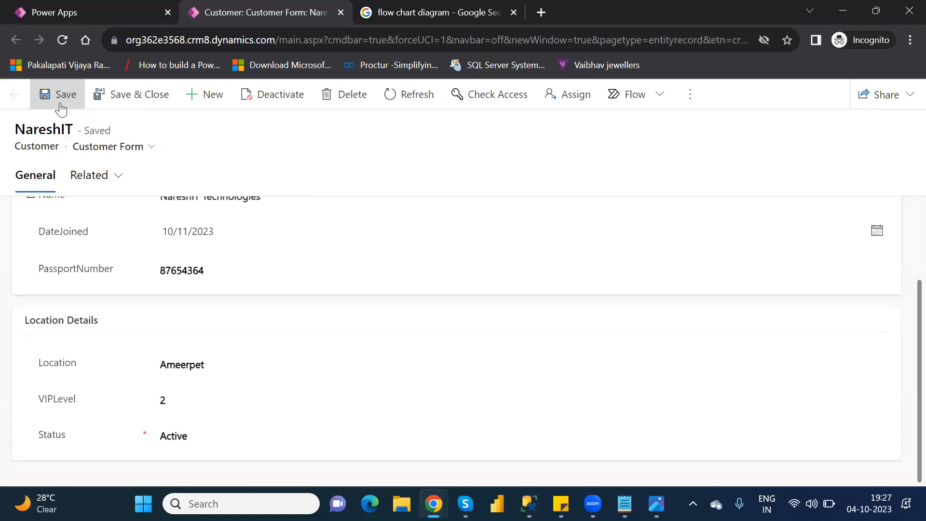
click(64, 42)
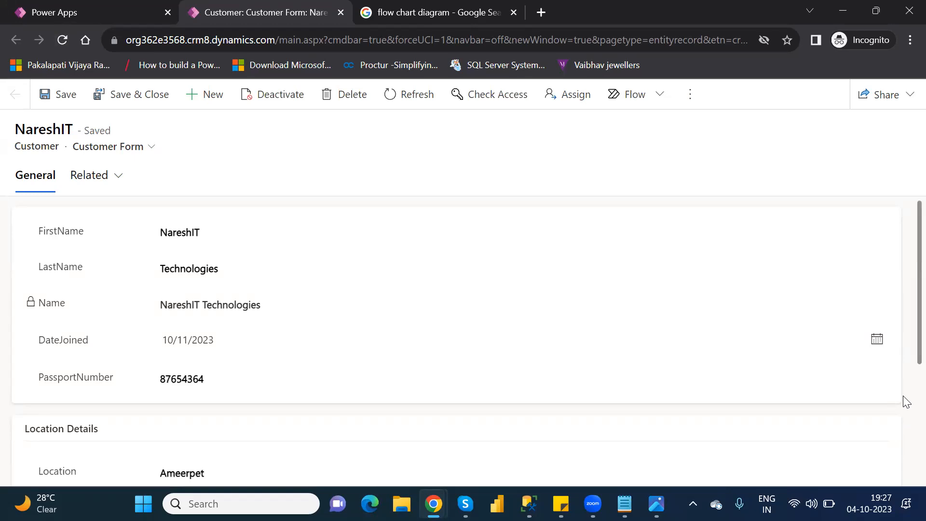
scroll(904, 398, down, 4)
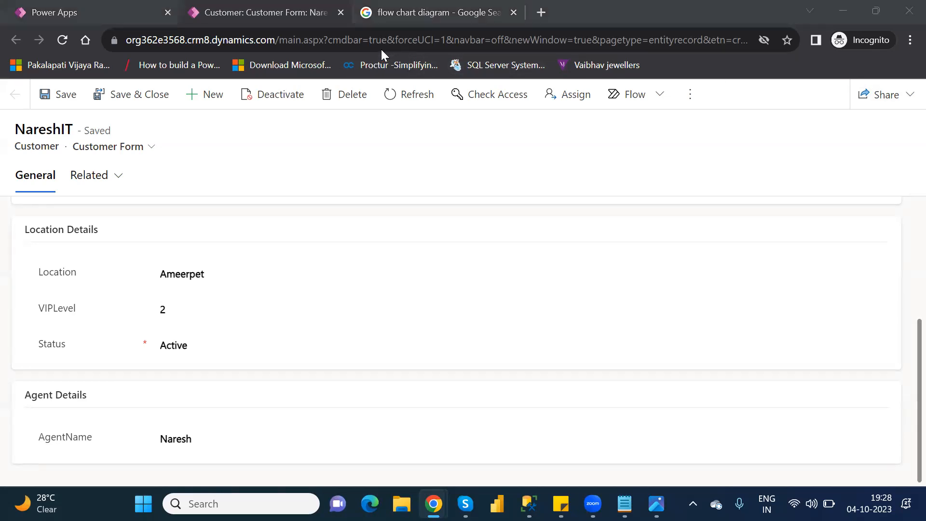
Close the customer record form, finish the row editing session, and return to the Customer table's overview
click(339, 13)
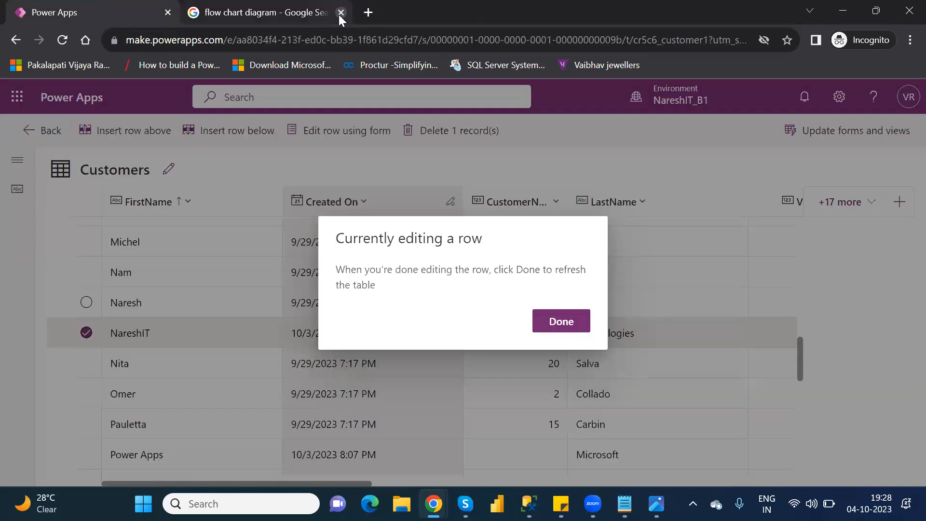
click(573, 327)
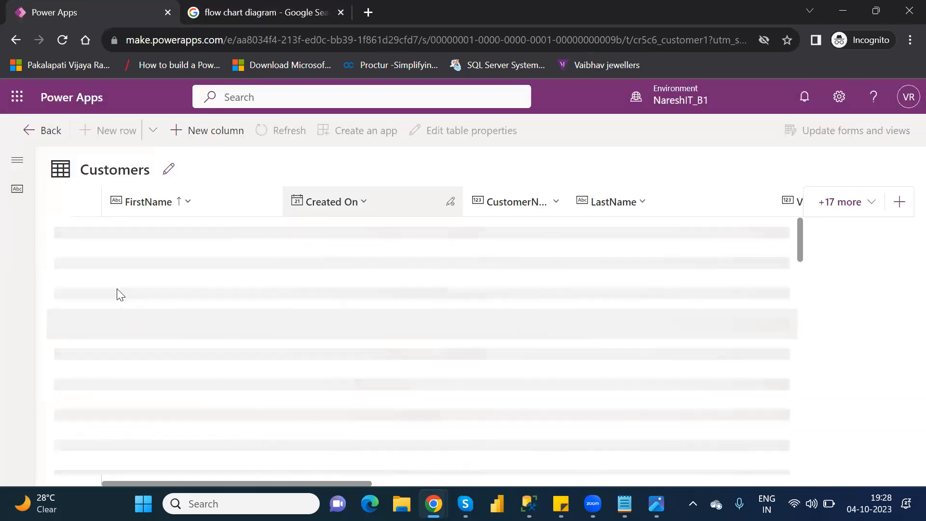
click(35, 140)
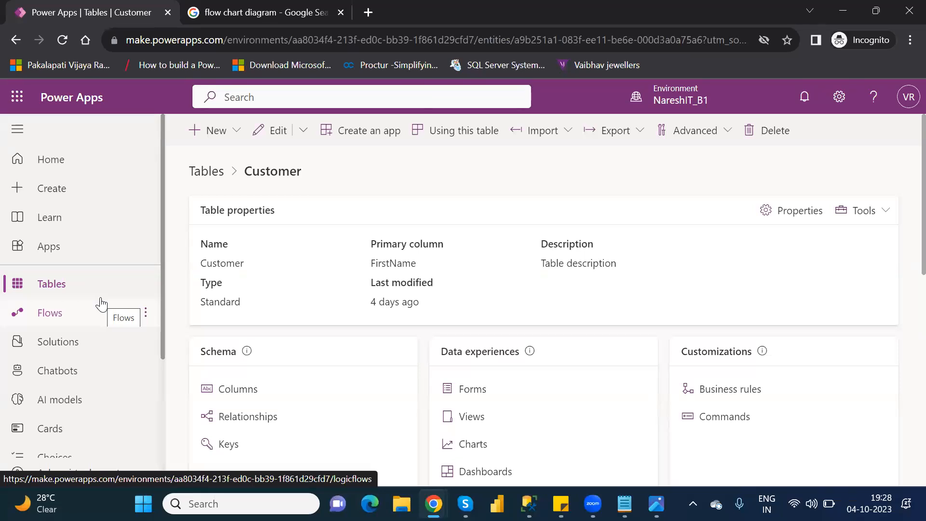
Open the Location and VIP Level Rule from the Customer table's business rules and deactivate it
click(742, 394)
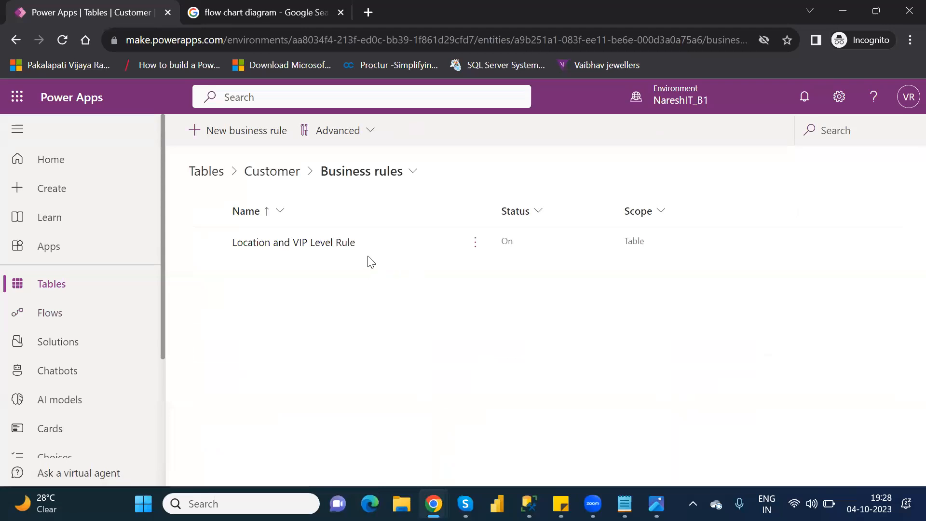
click(264, 242)
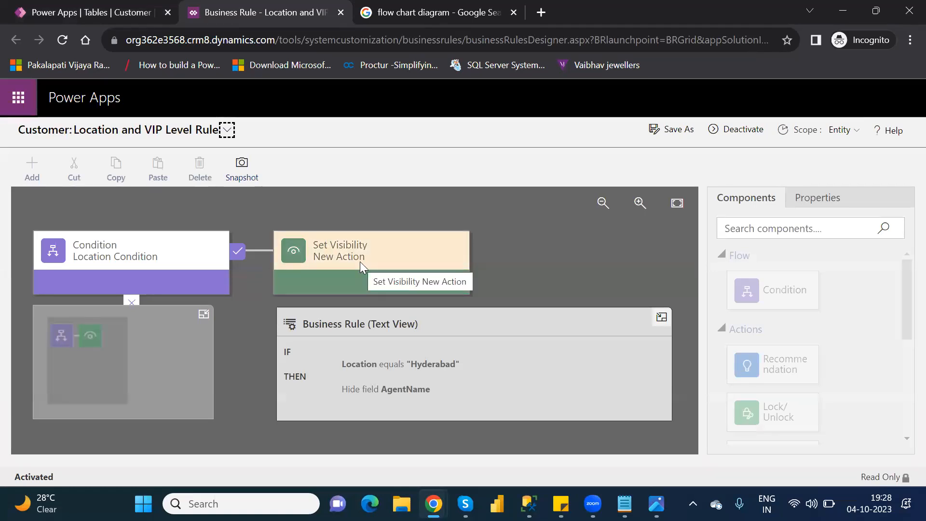
click(741, 131)
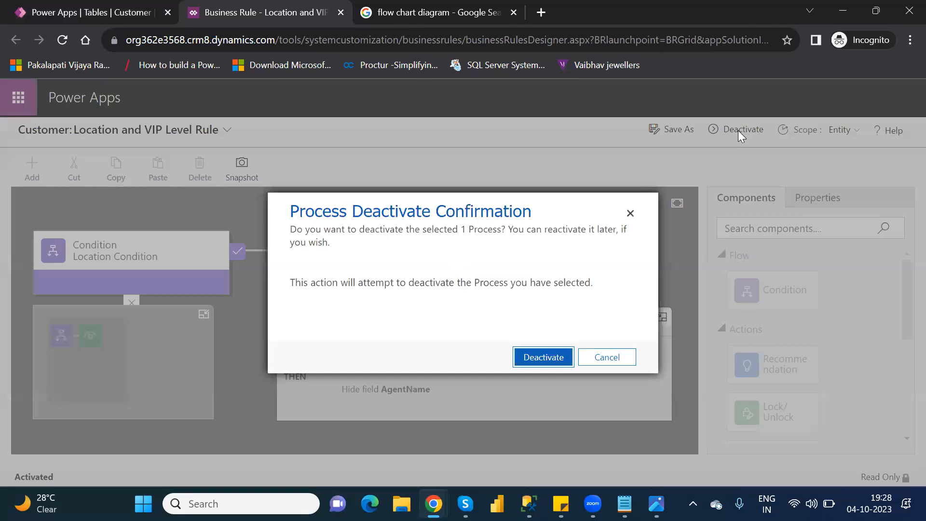
click(551, 358)
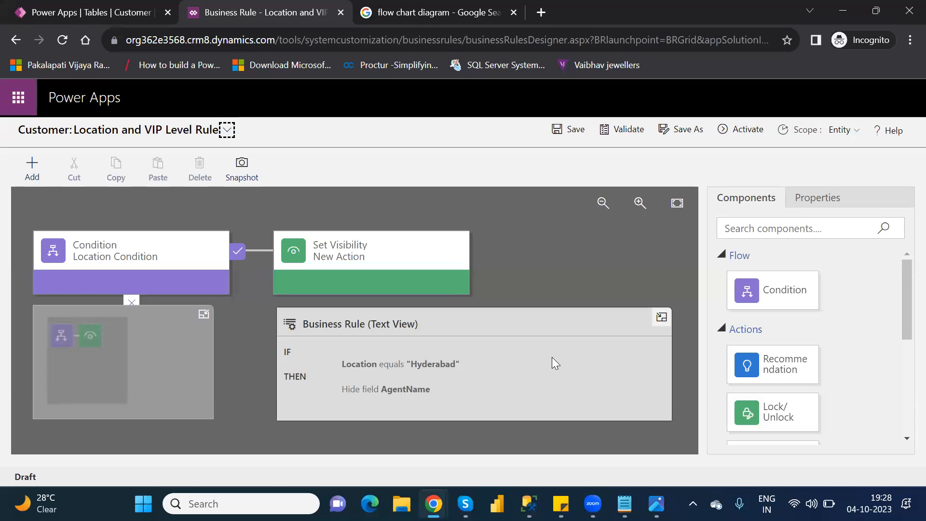
Delete the Set Visibility action from the Location Condition's true branch
click(319, 244)
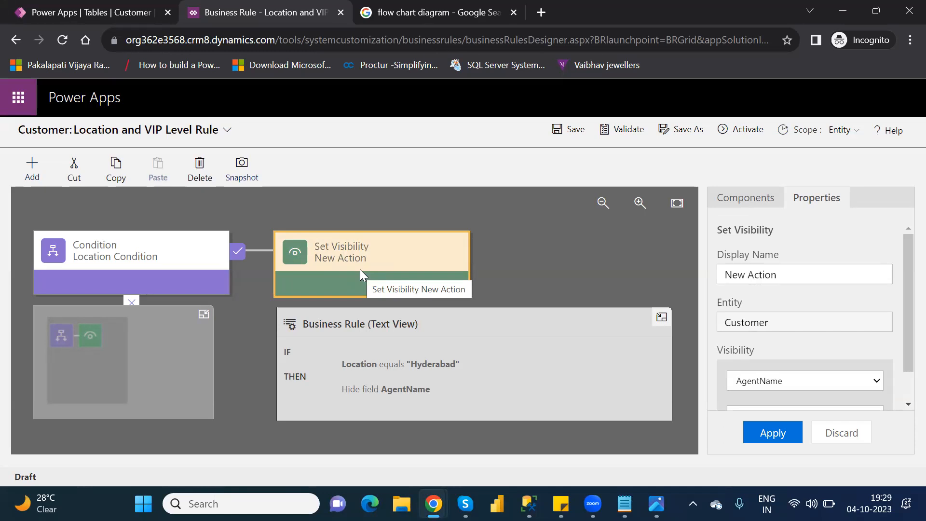
click(747, 201)
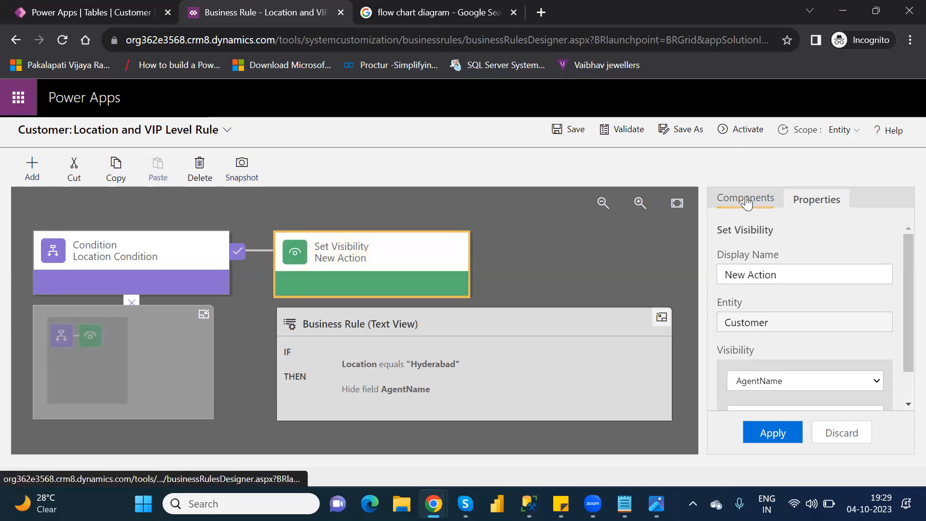
drag(903, 324, 907, 464)
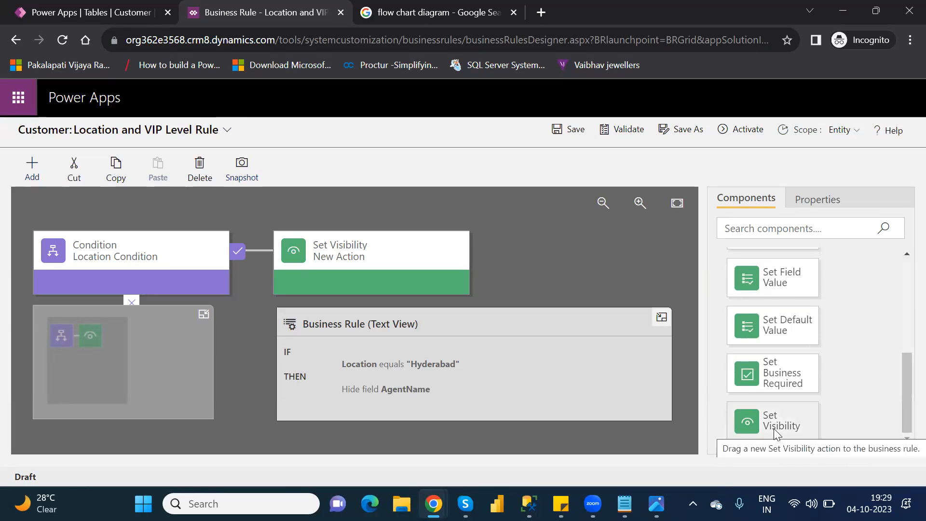
drag(774, 430, 444, 247)
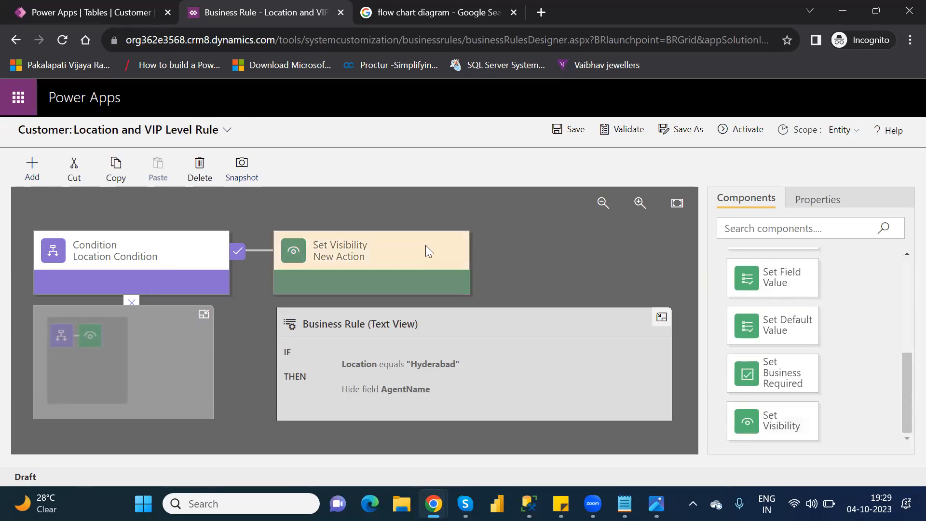
click(425, 245)
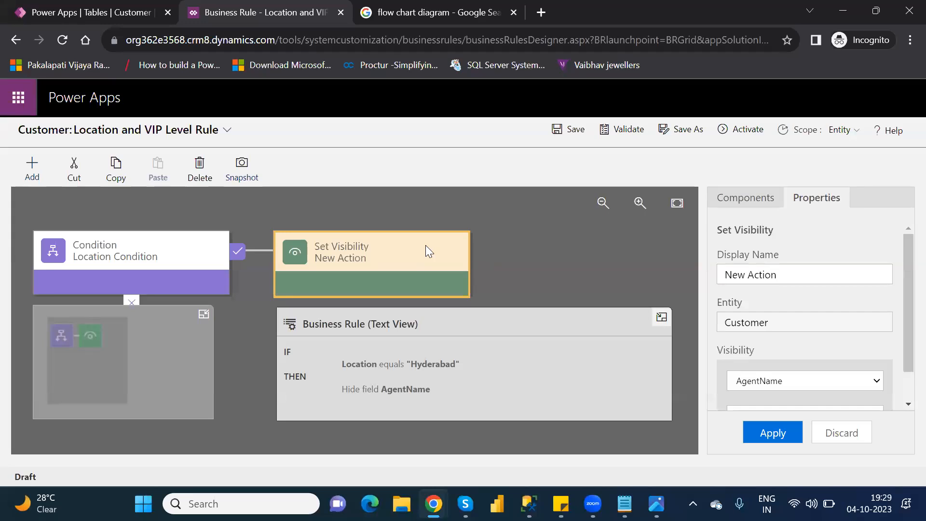
key(Delete)
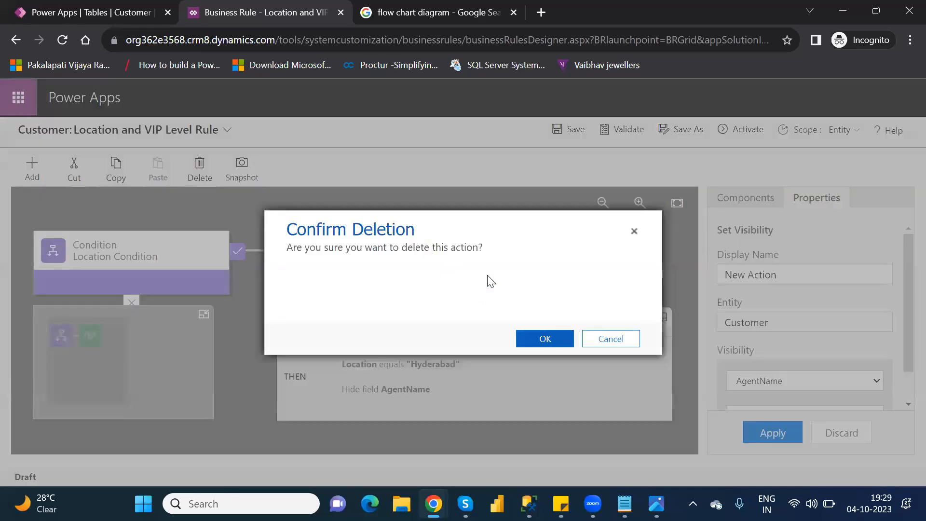
click(545, 339)
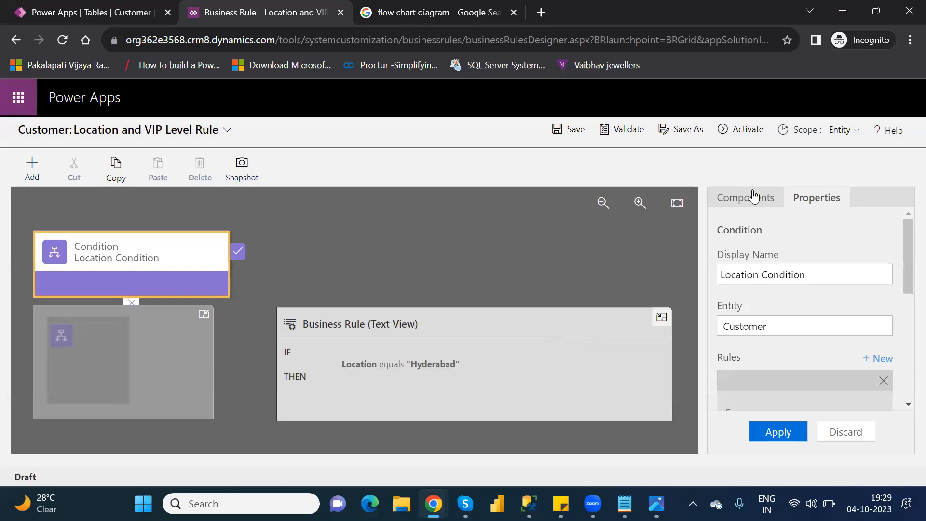
Add a Set Business Required action to the condition's true branch, set VIPLevel to Not Business Required, and apply it
click(757, 198)
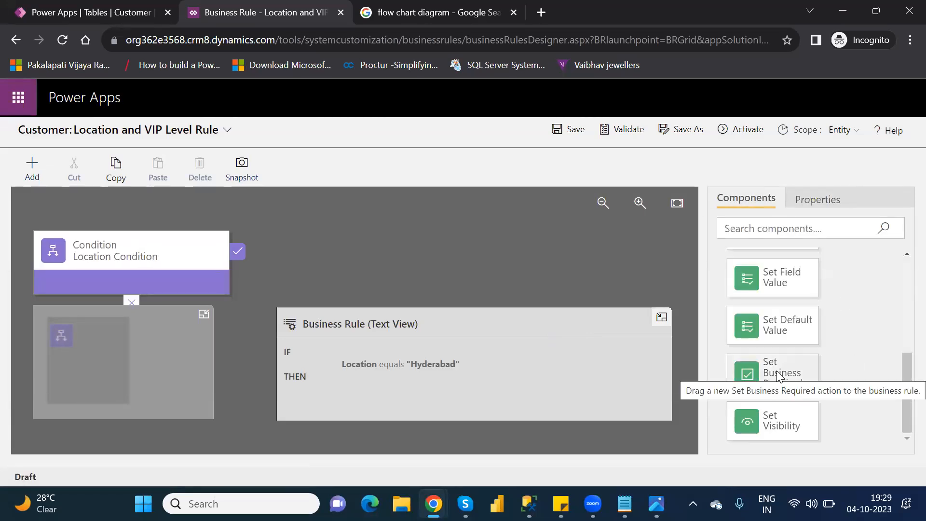
drag(777, 376, 251, 268)
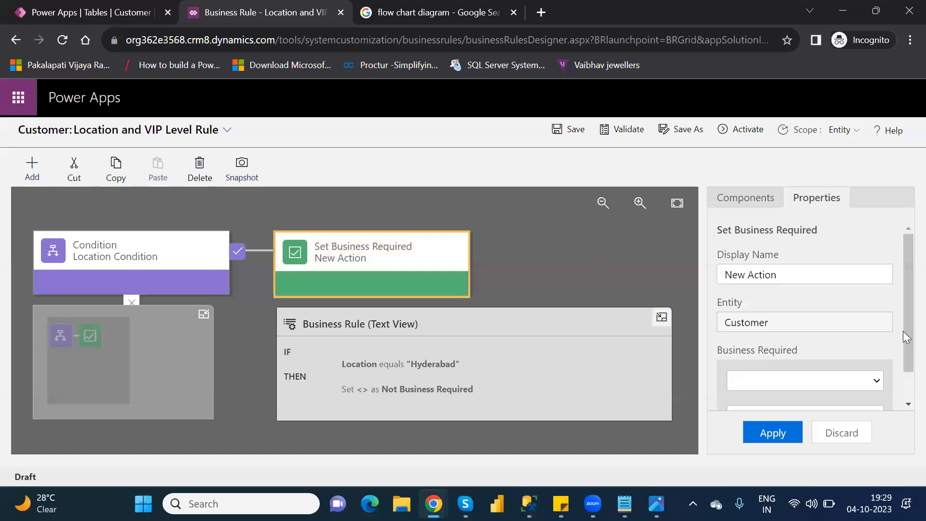
scroll(903, 351, down, 1)
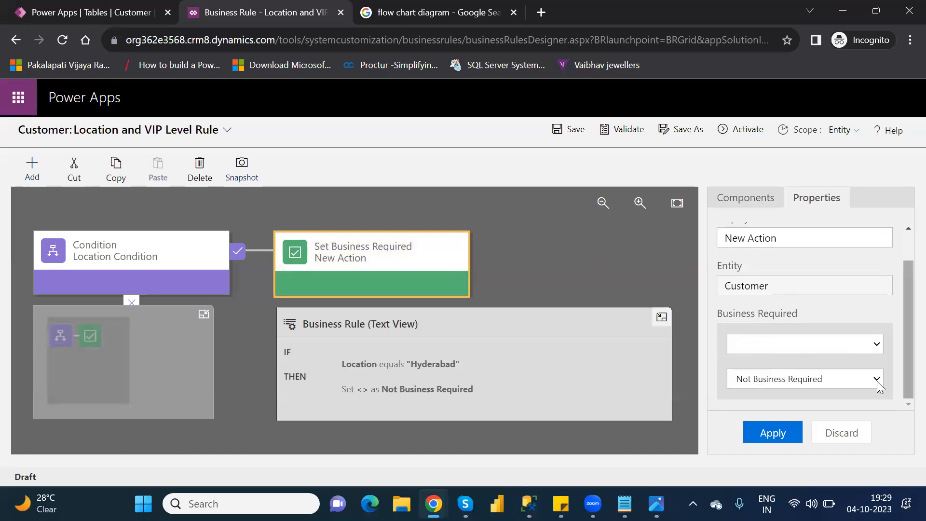
click(846, 345)
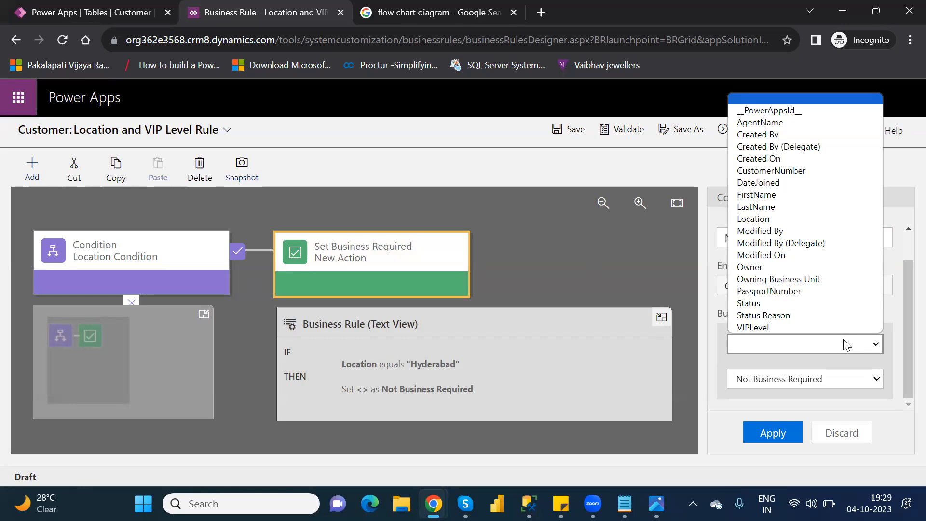
click(811, 329)
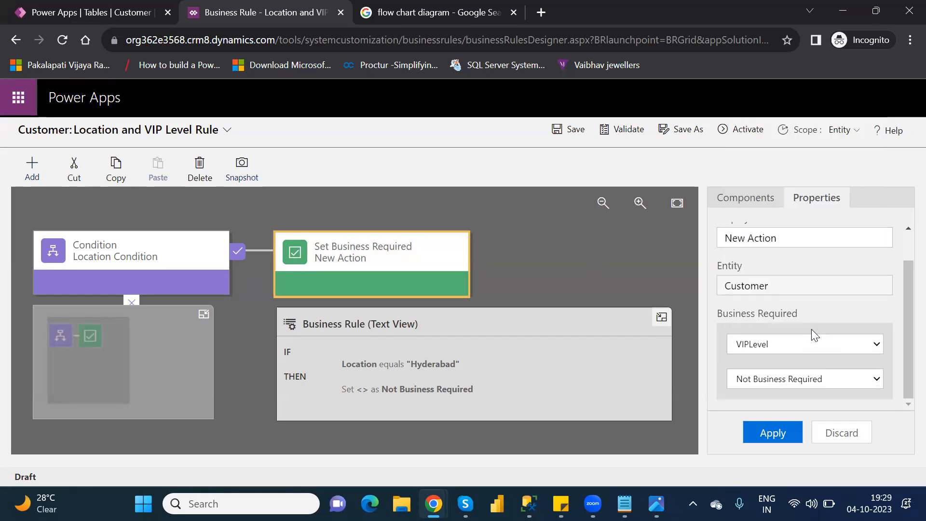
click(804, 384)
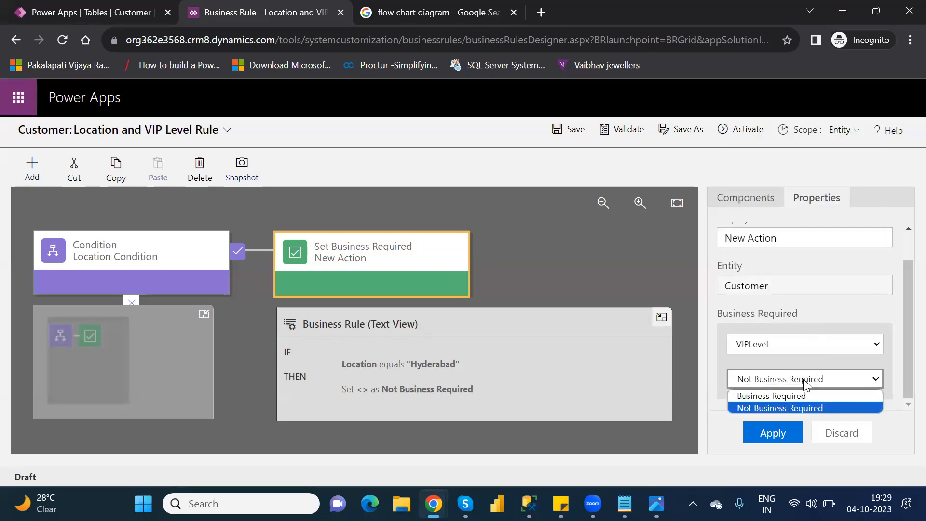
click(817, 407)
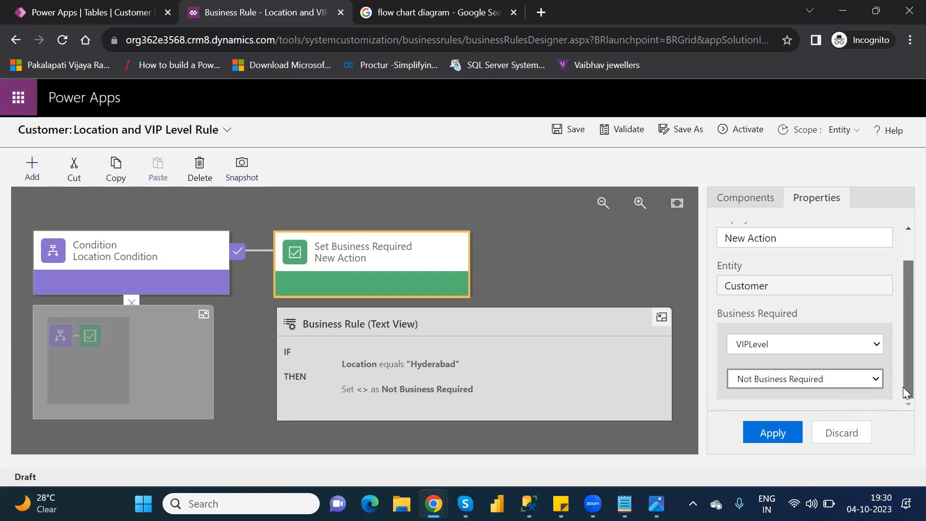
click(784, 431)
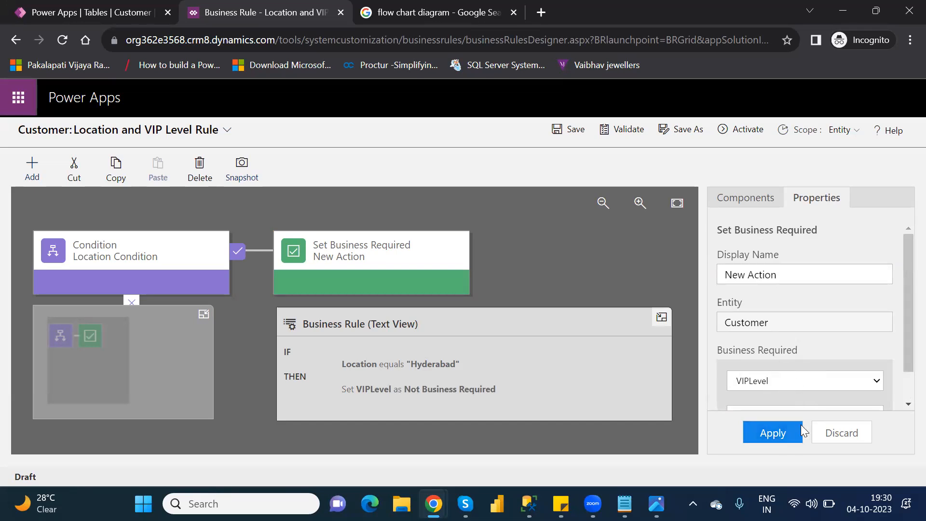
scroll(906, 381, down, 2)
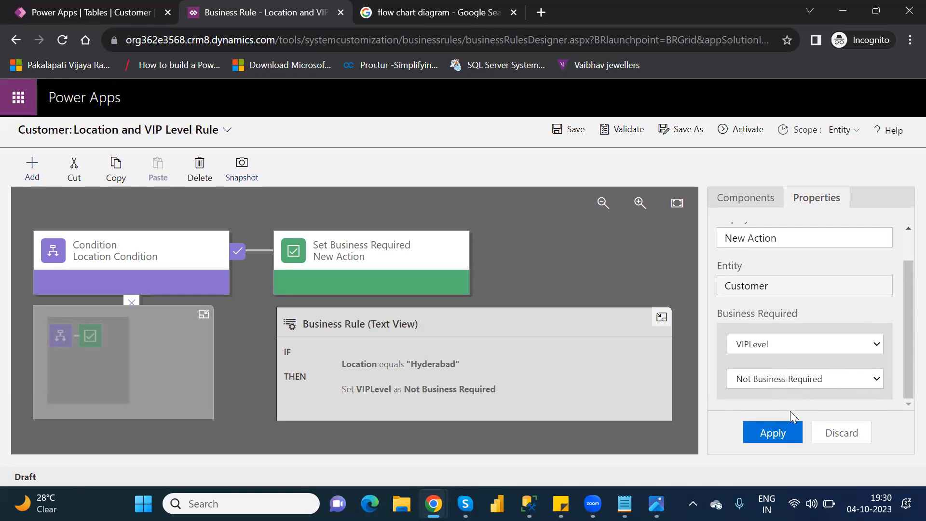
click(782, 434)
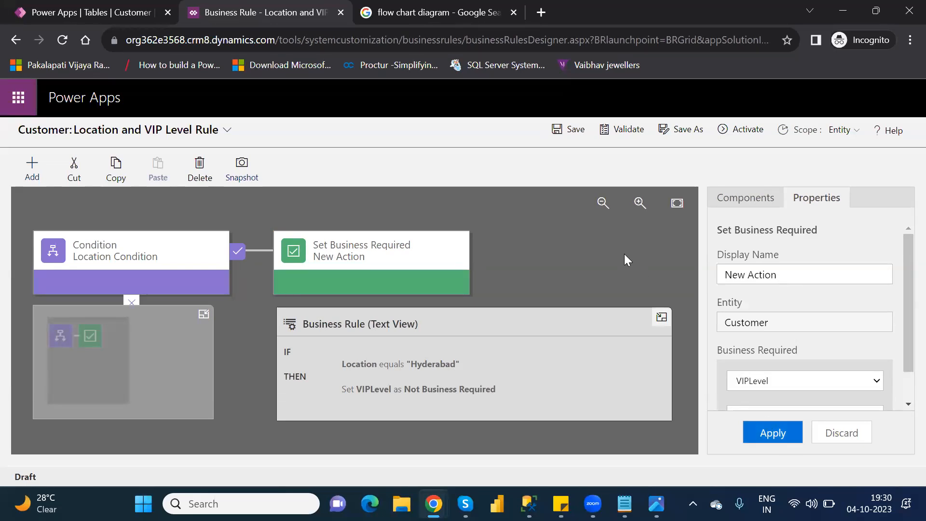
Validate and activate the Location and VIP Level Rule, then close its designer and finish the editing session
click(623, 130)
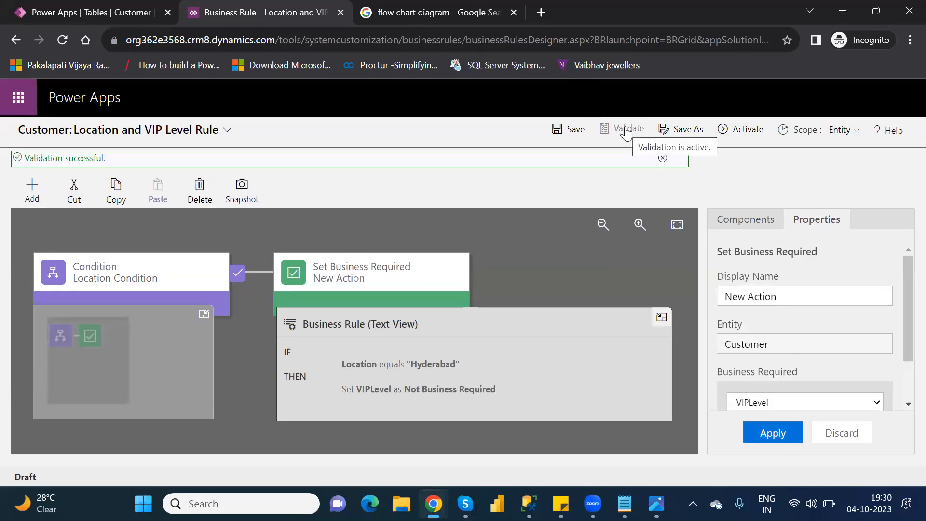
click(746, 130)
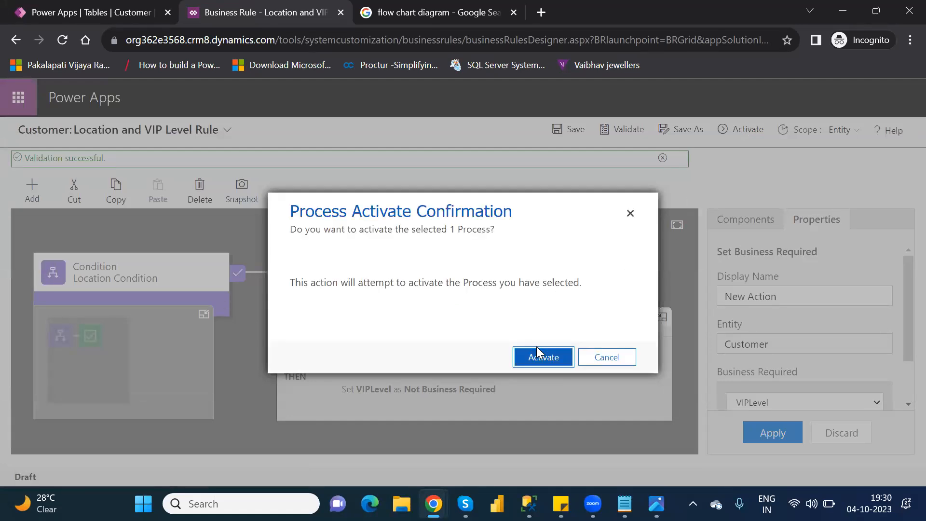
click(551, 356)
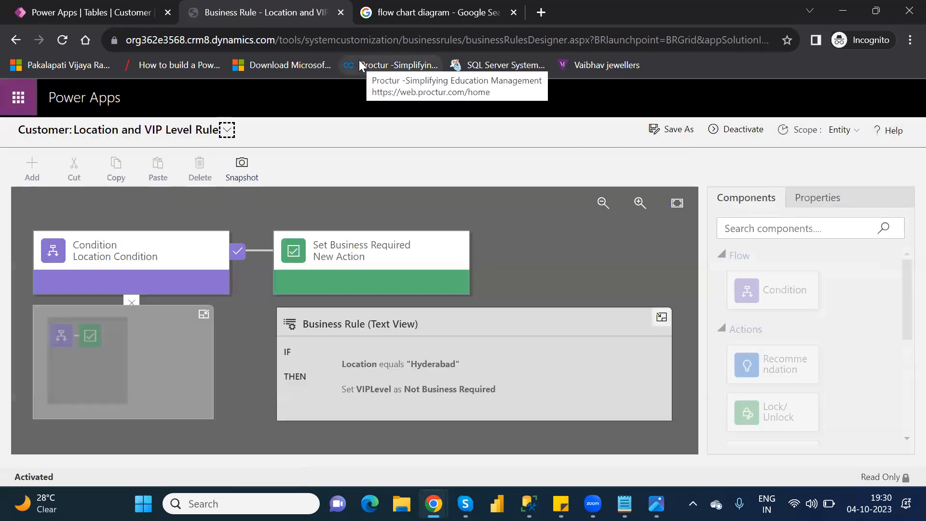
click(340, 13)
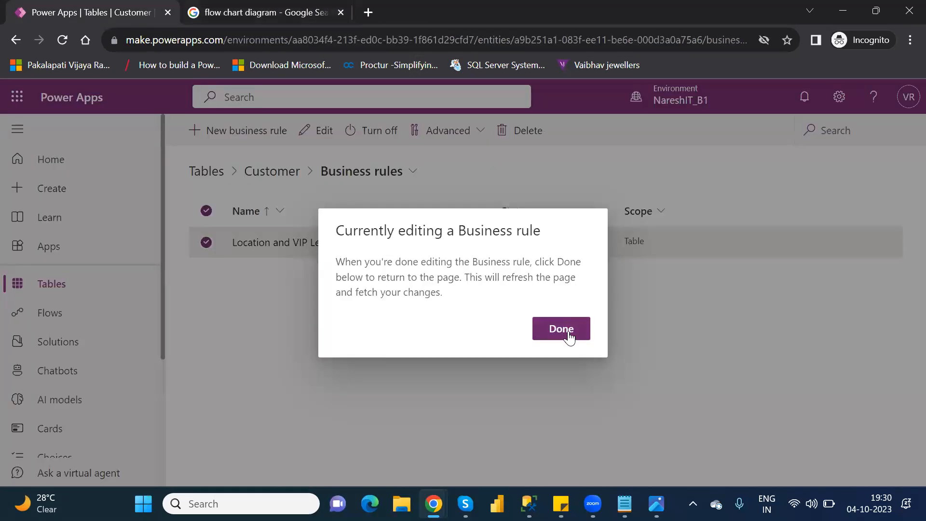
click(561, 330)
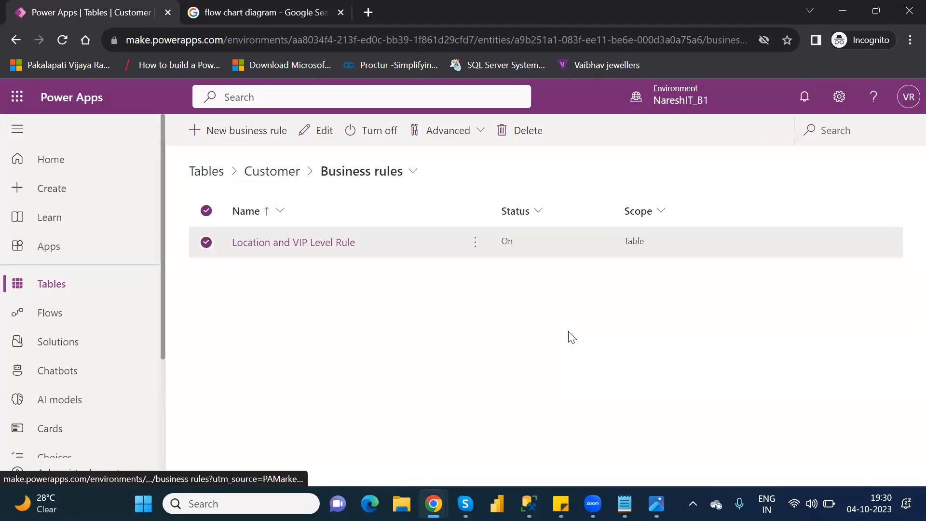
Search the tables list for "custome" and open the Customer table
click(64, 284)
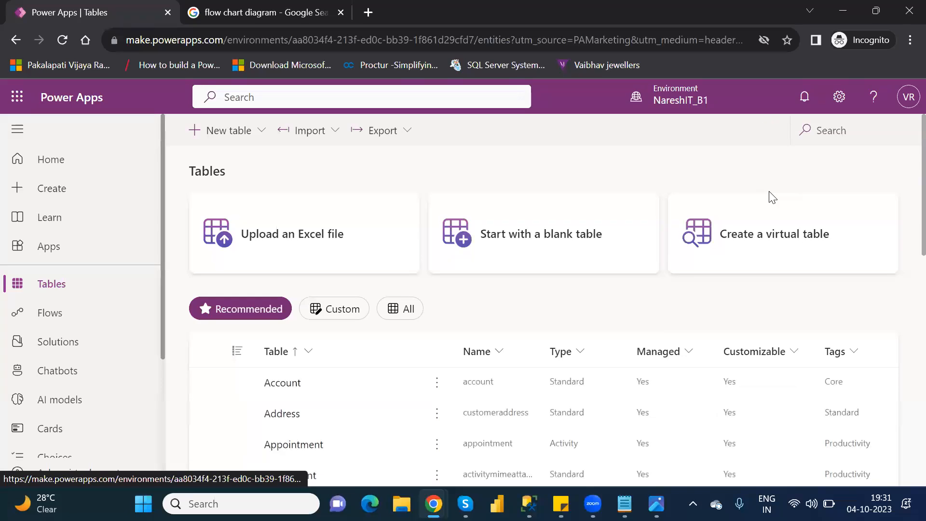
click(828, 131)
text(custome)
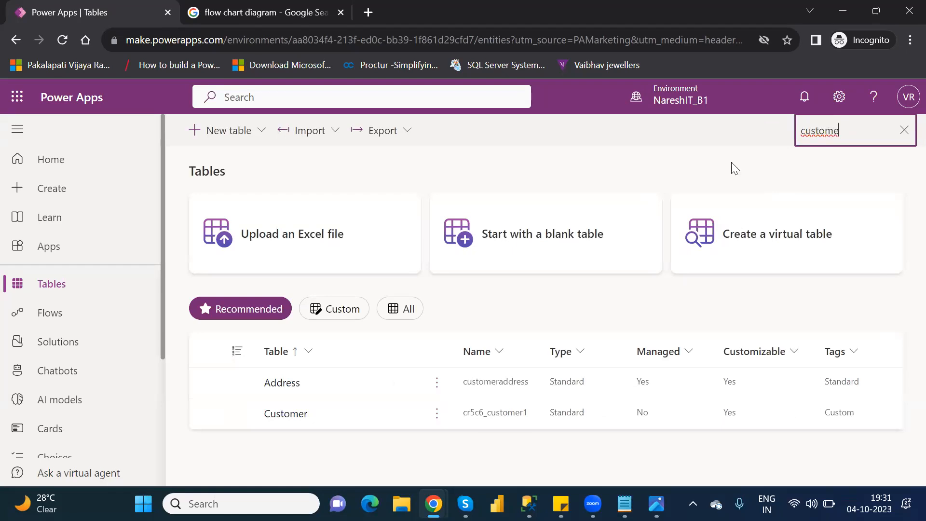
click(283, 417)
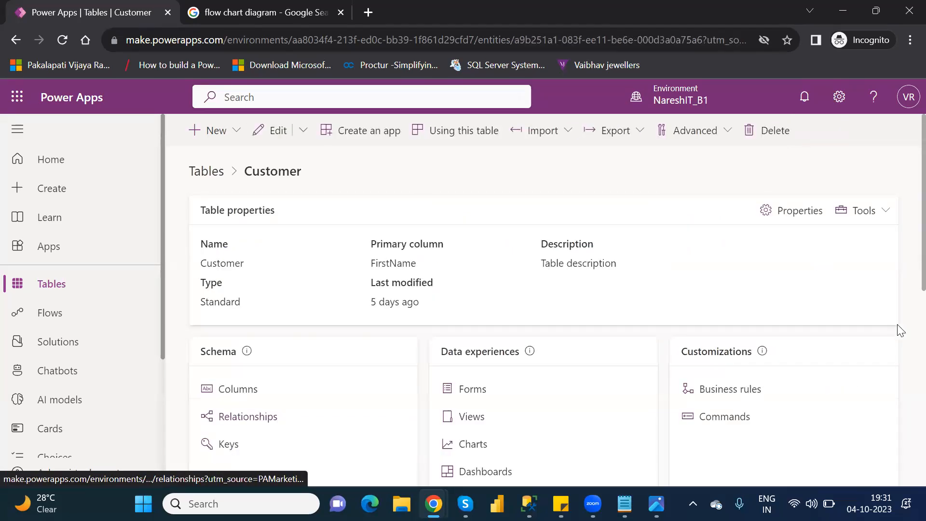
Open the Customer table's rows for editing and start a new row using the form
scroll(904, 252, down, 5)
scroll(906, 389, down, 3)
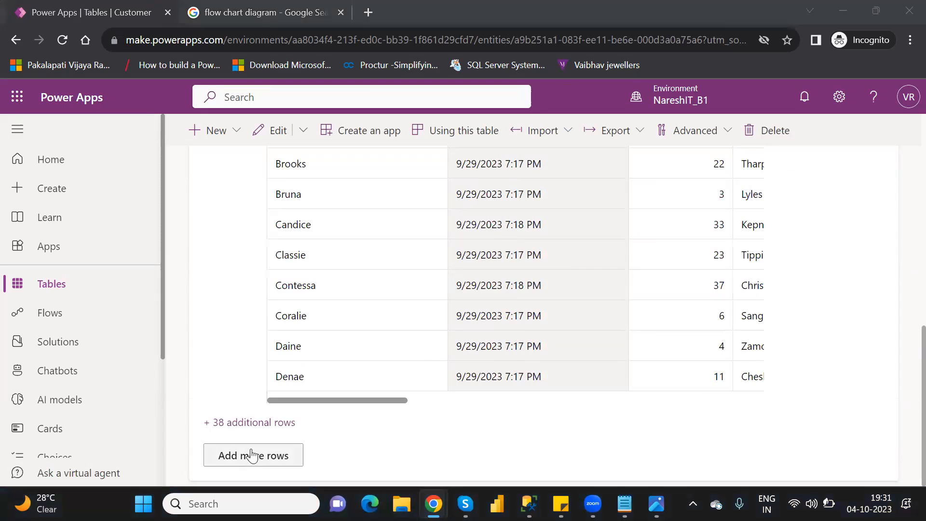
click(250, 455)
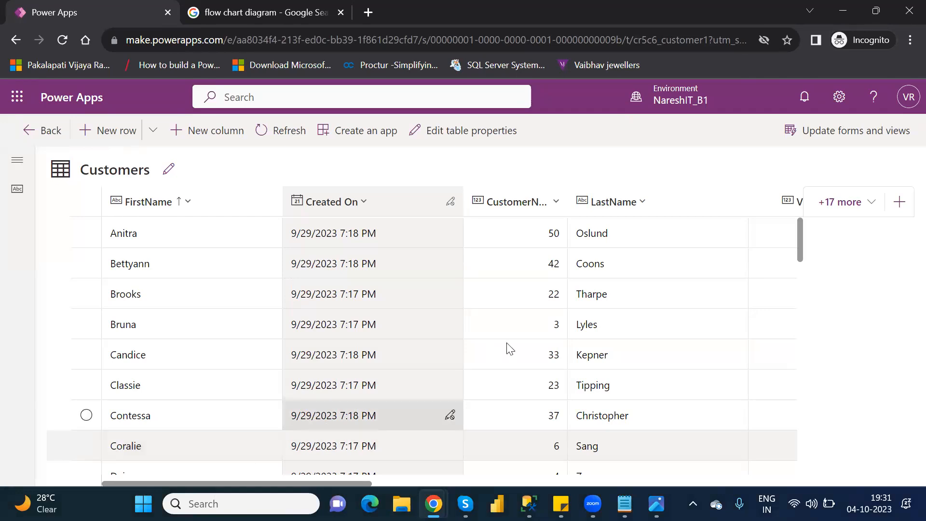
mouse_move(800, 241)
mouse_down()
mouse_move(801, 268)
mouse_move(801, 235)
mouse_up()
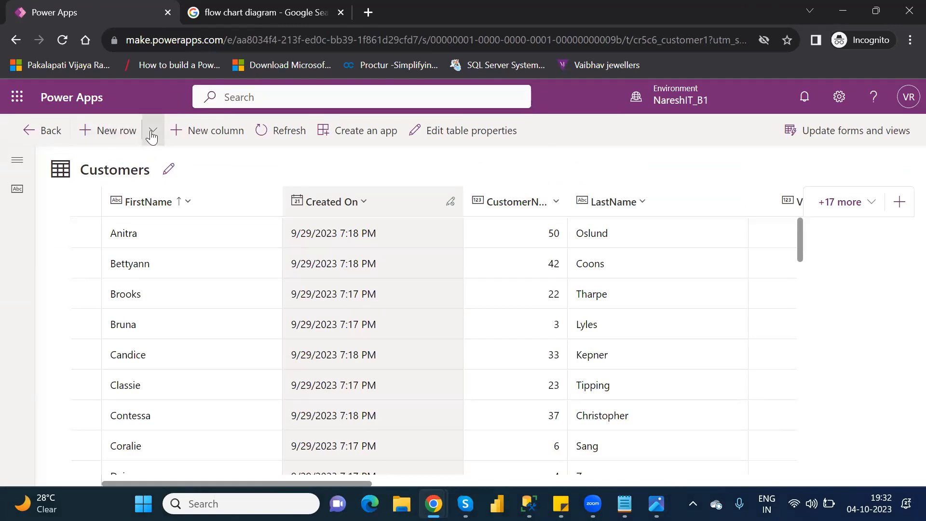
click(153, 133)
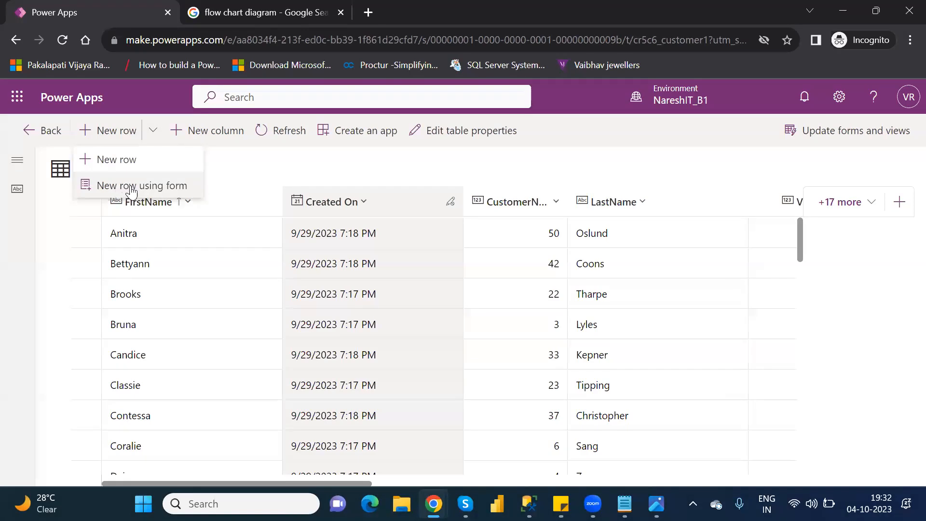
click(163, 191)
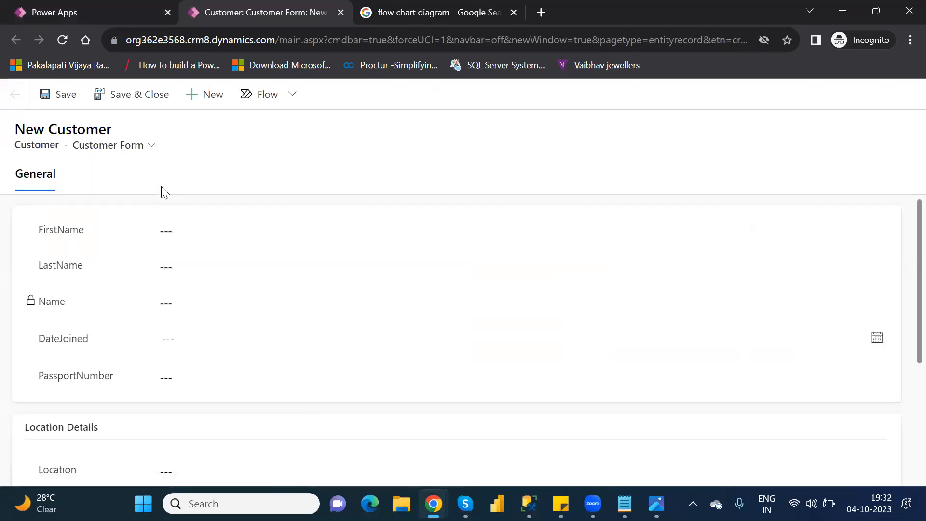
Fill in the new customer's FirstName as Power Platform and LastName as Microsoft, and move on to DateJoined
click(205, 234)
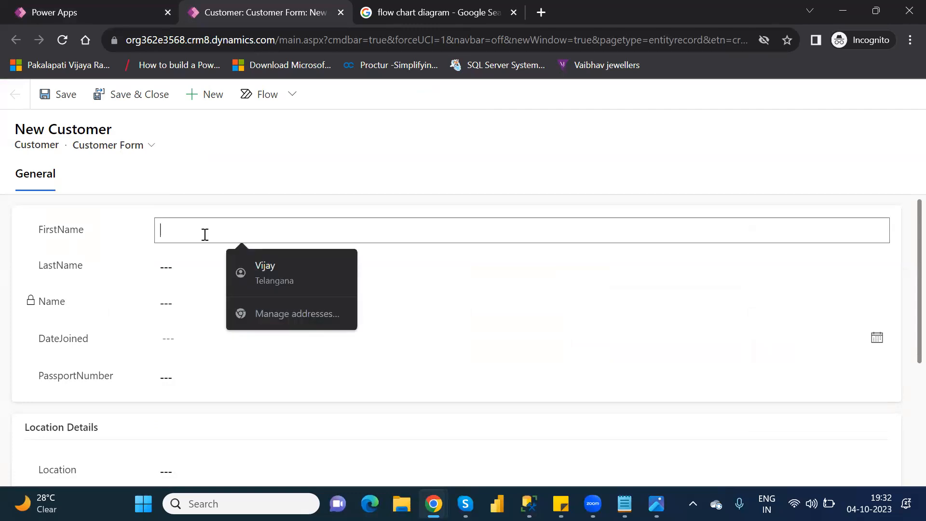
text(P)
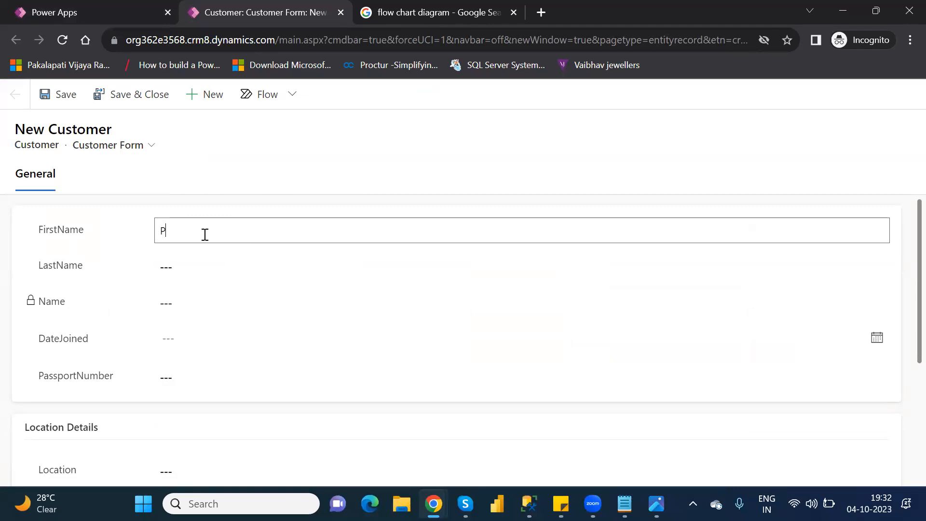
text(ower Platform)
key(Tab)
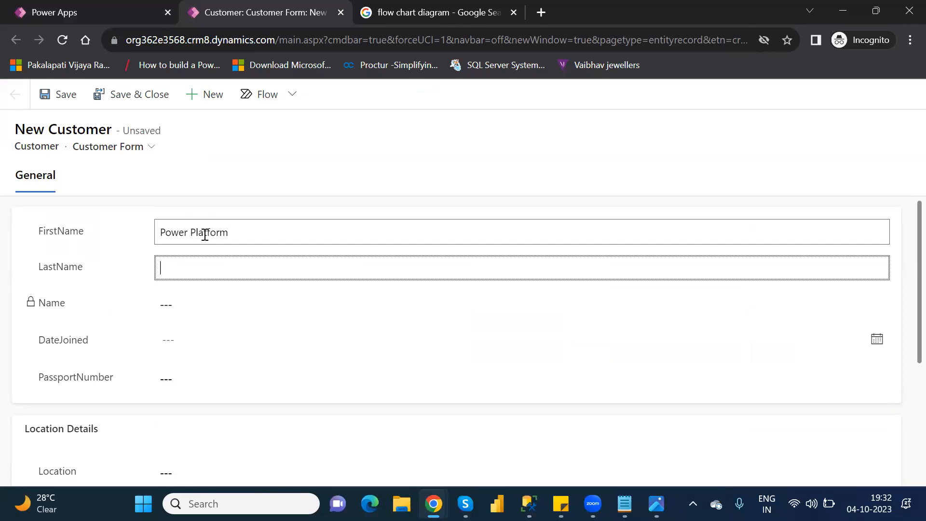
text(Microsoft)
key(Tab)
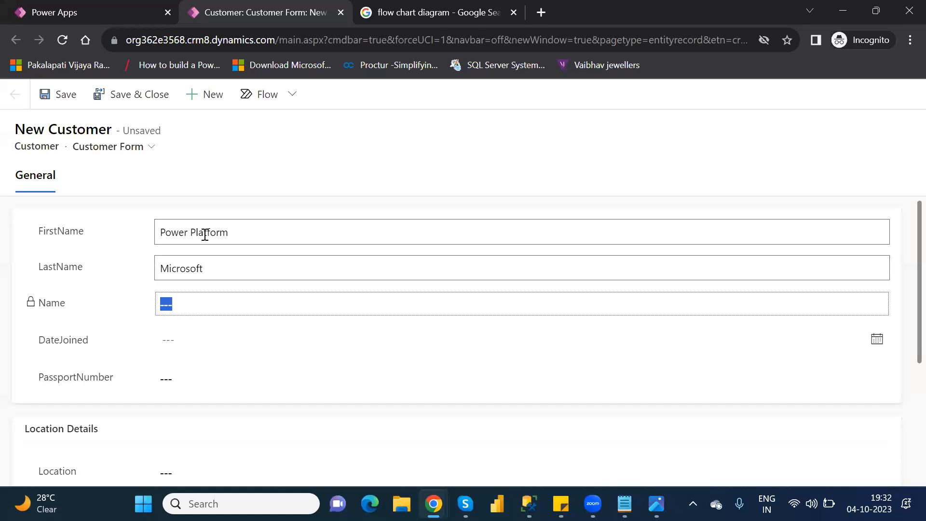
key(Tab)
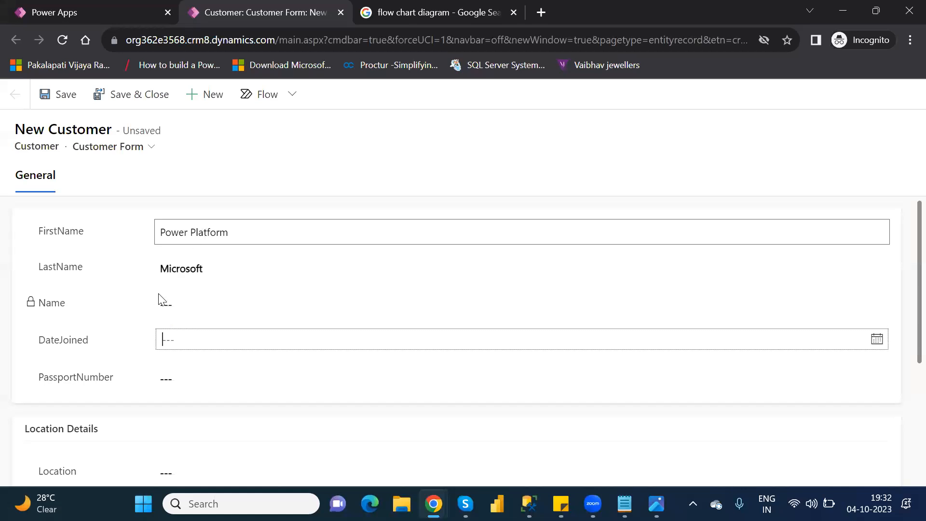
Set DateJoined to 10/18/2023 and enter the customer's passport number in PassportNumber
click(199, 341)
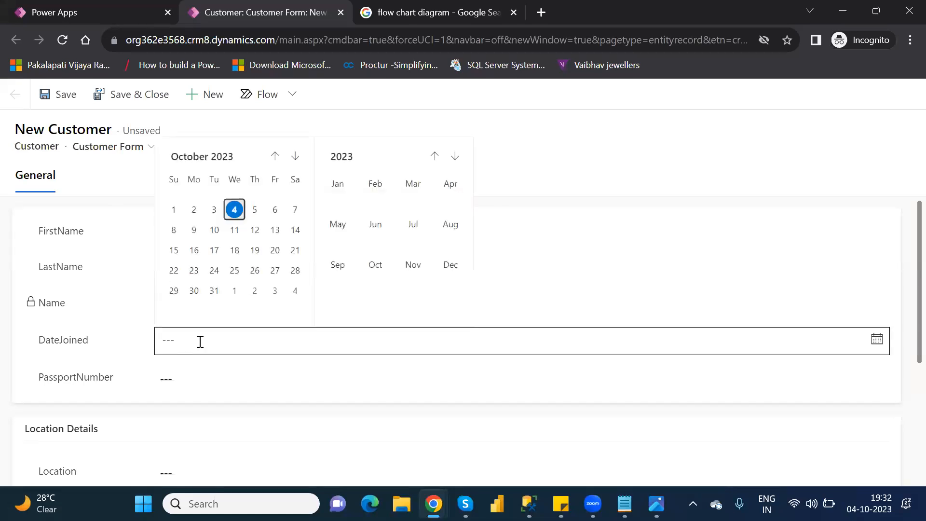
click(235, 251)
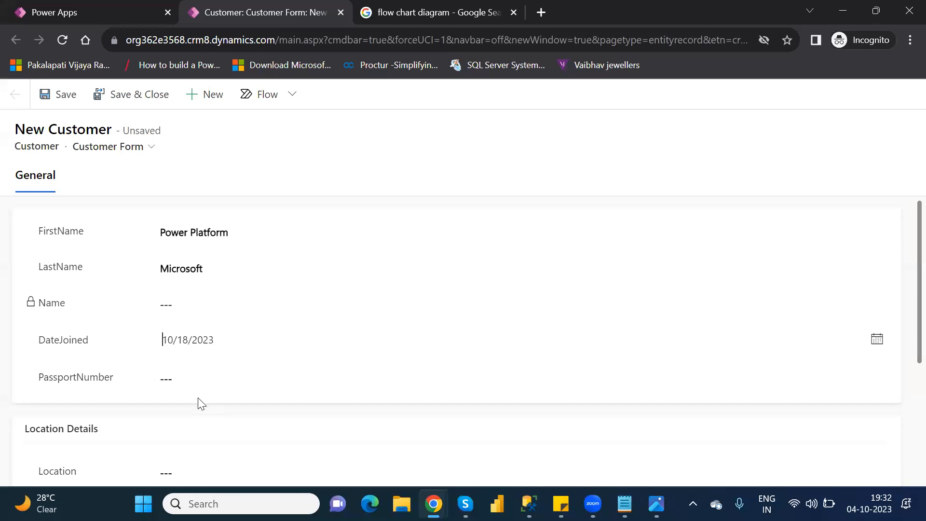
click(197, 378)
text(3u7418274389)
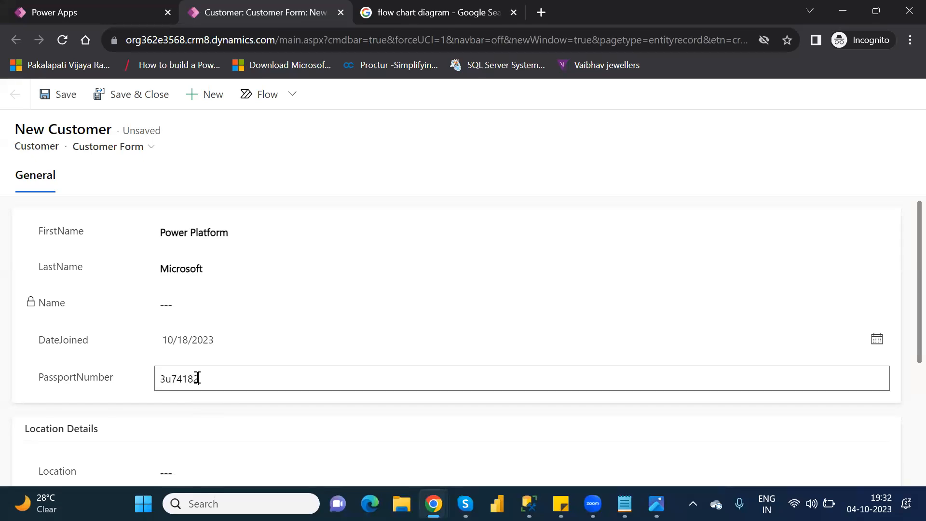
key(BackSpace)
key(BackSpace)
key(BackSpace)
key(BackSpace)
key(BackSpace)
key(BackSpace)
key(BackSpace)
key(BackSpace)
key(BackSpace)
key(BackSpace)
key(BackSpace)
key(BackSpace)
text(3478234589274)
click(903, 343)
Set the new customer's Location to Hyderabad and VIPLevel to 3, then save the record
scroll(903, 393, down, 4)
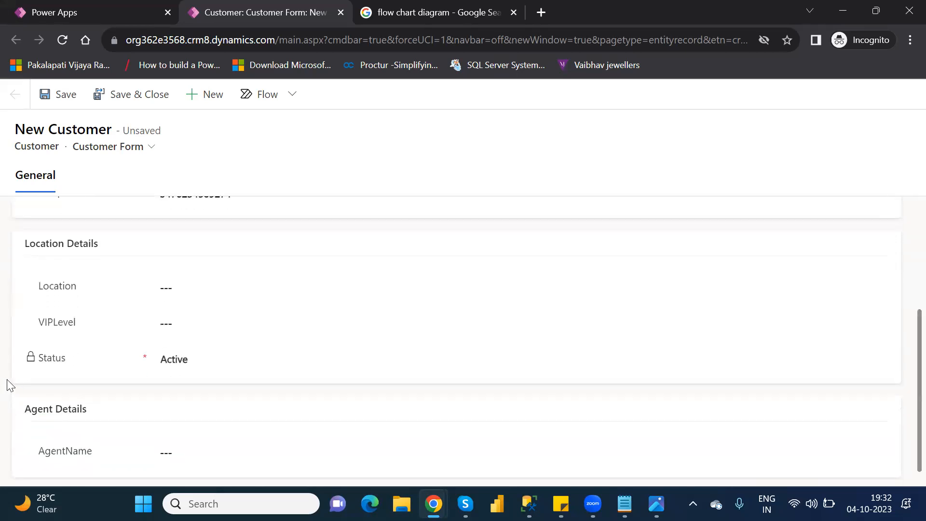
click(187, 287)
text(Hydera)
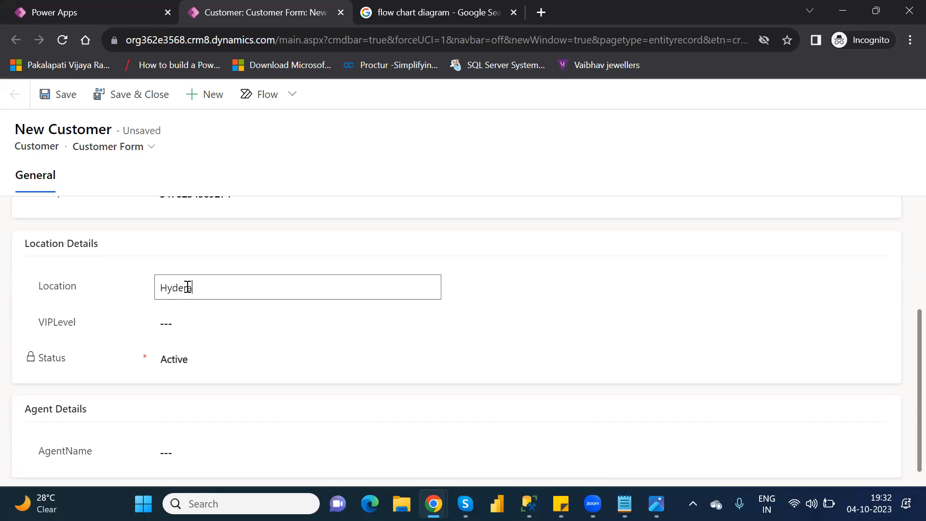
text(bad)
click(186, 327)
scroll(185, 327, up, 2)
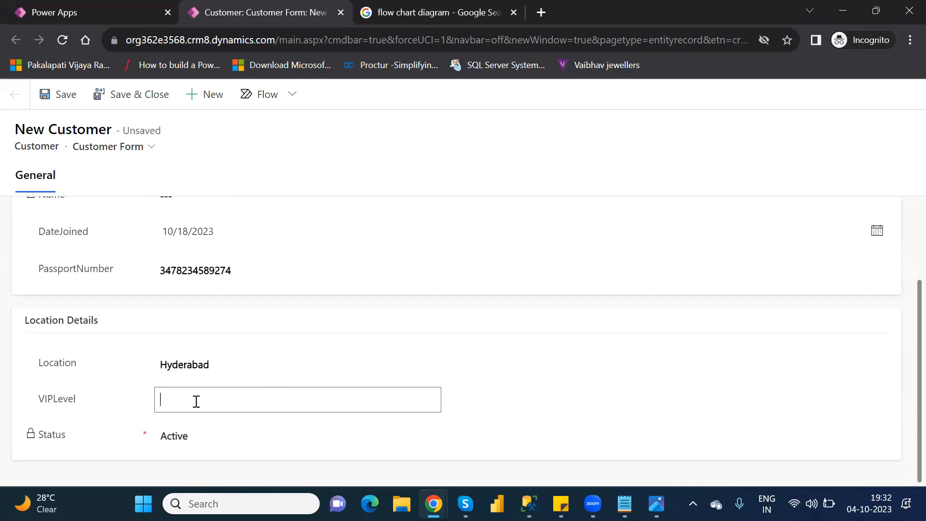
click(905, 386)
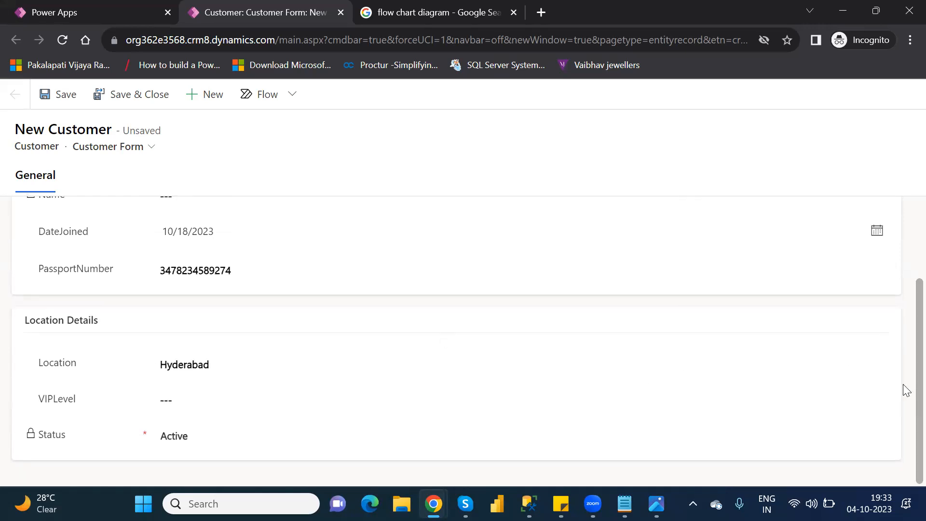
click(170, 400)
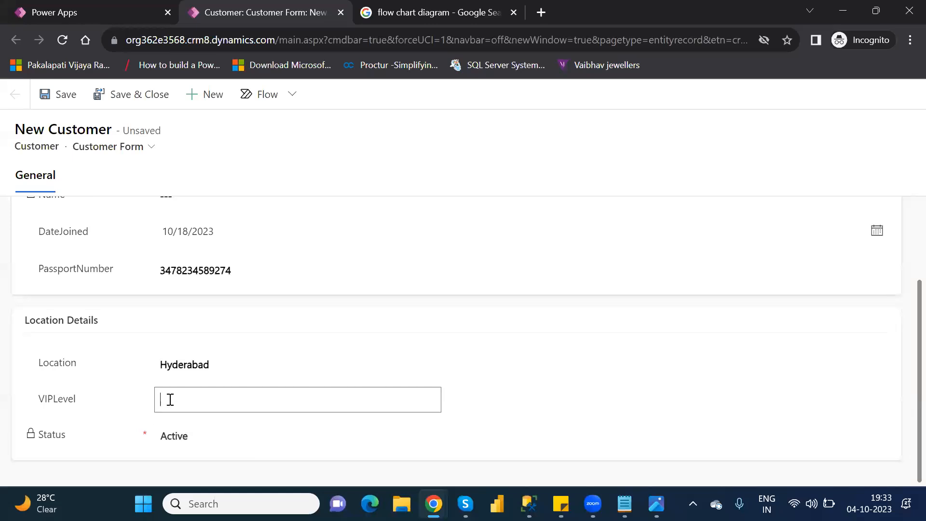
text(3)
click(78, 107)
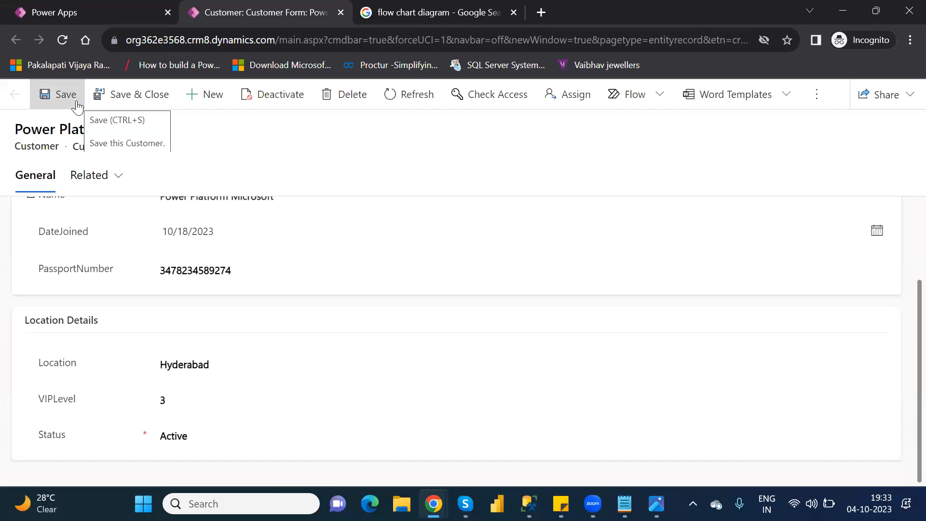
Reload the saved customer record, set AgentName to Microsoft under Agent Details, and save it
click(62, 41)
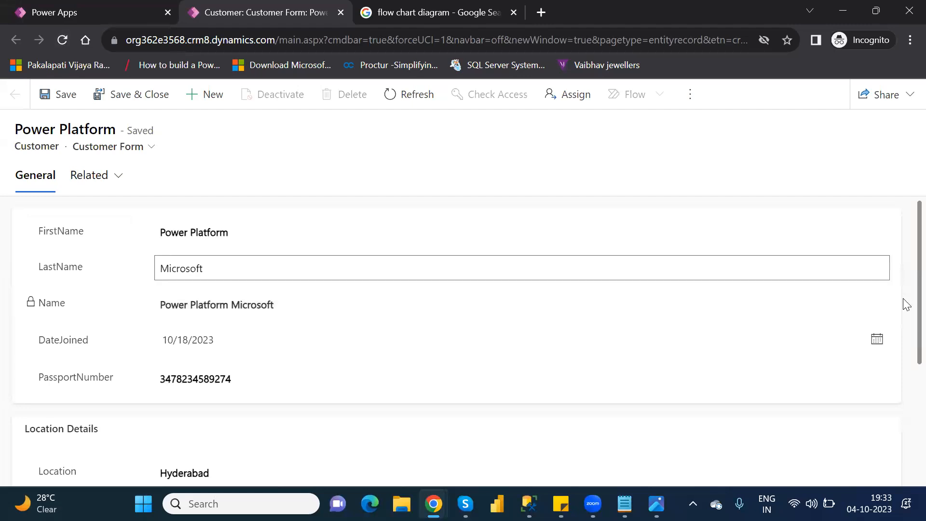
scroll(903, 309, down, 1)
scroll(904, 408, down, 4)
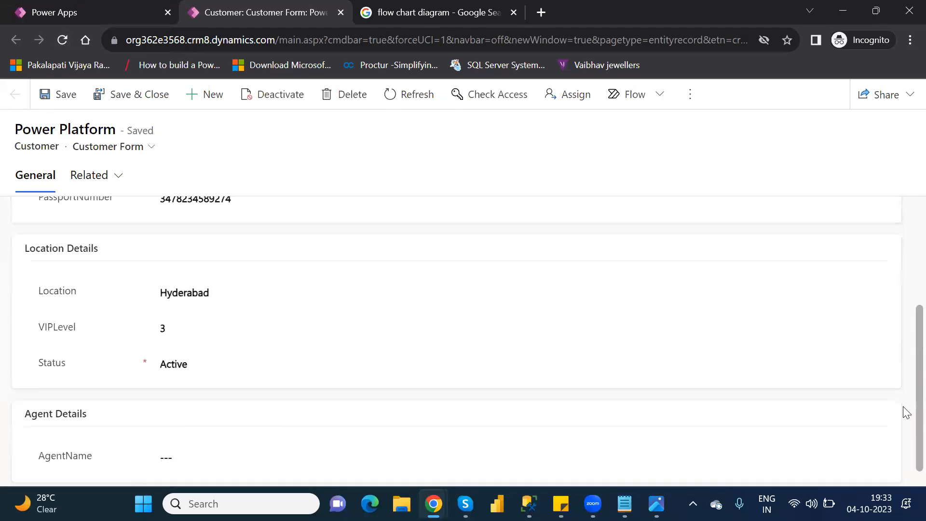
click(199, 440)
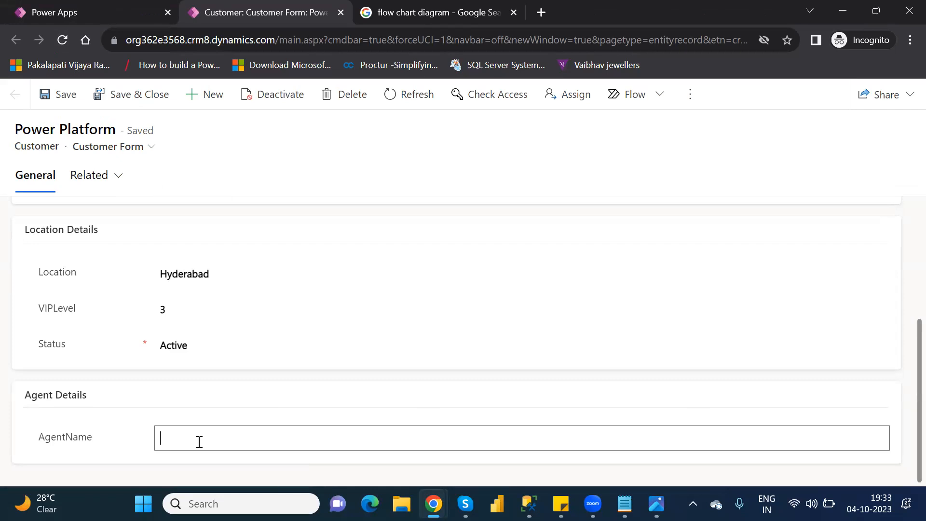
text(Microsoft)
click(67, 95)
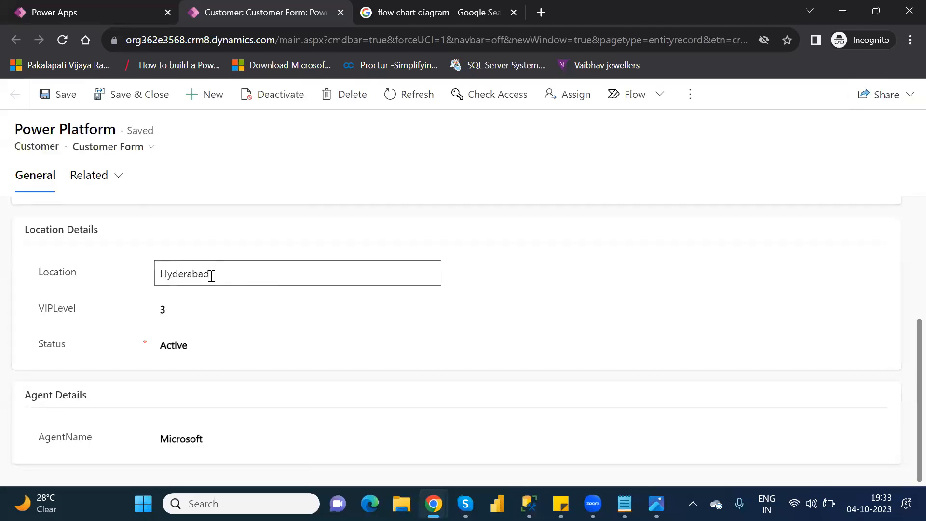
Change the customer's Location to Ameerpert, save the record and reload the form
click(212, 275)
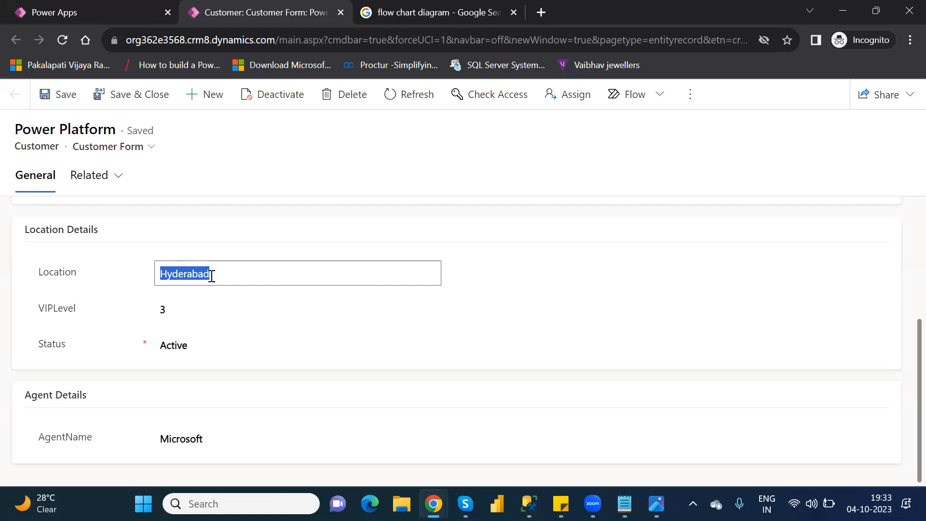
text(Amee)
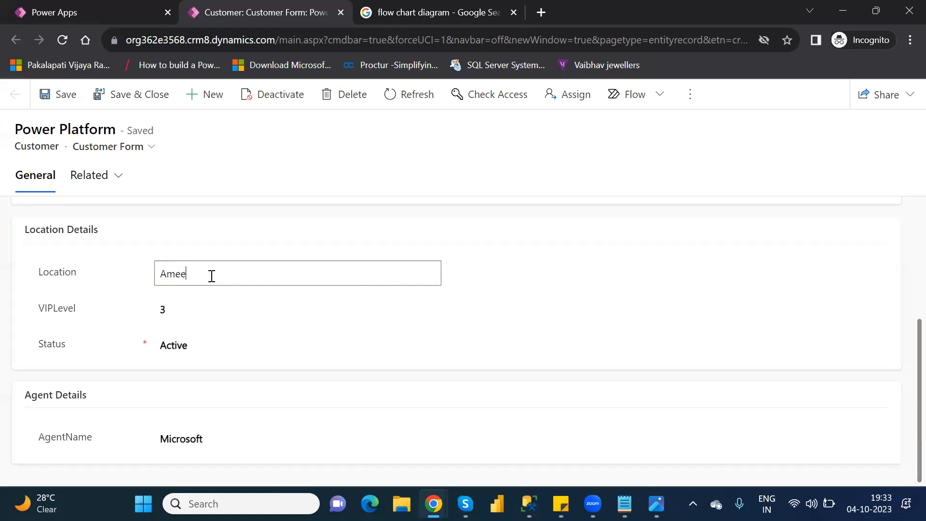
text(rpert)
click(61, 107)
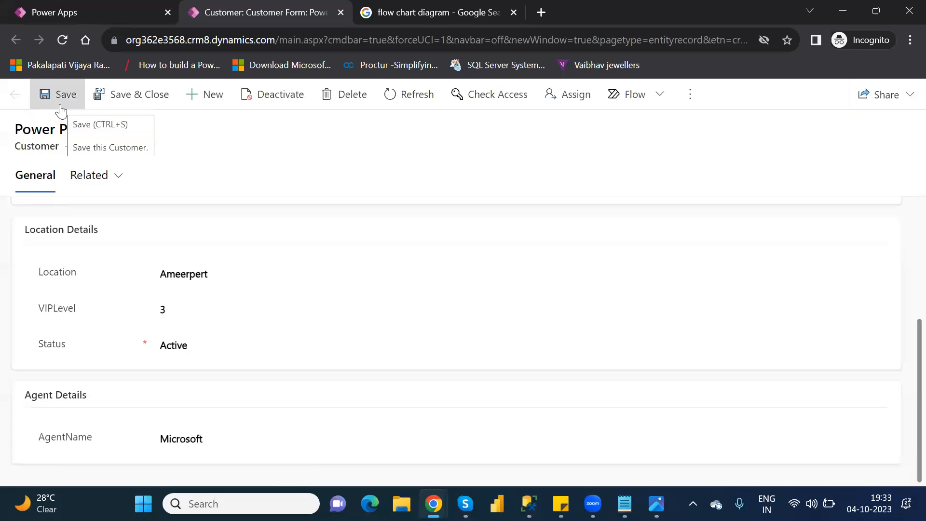
click(63, 41)
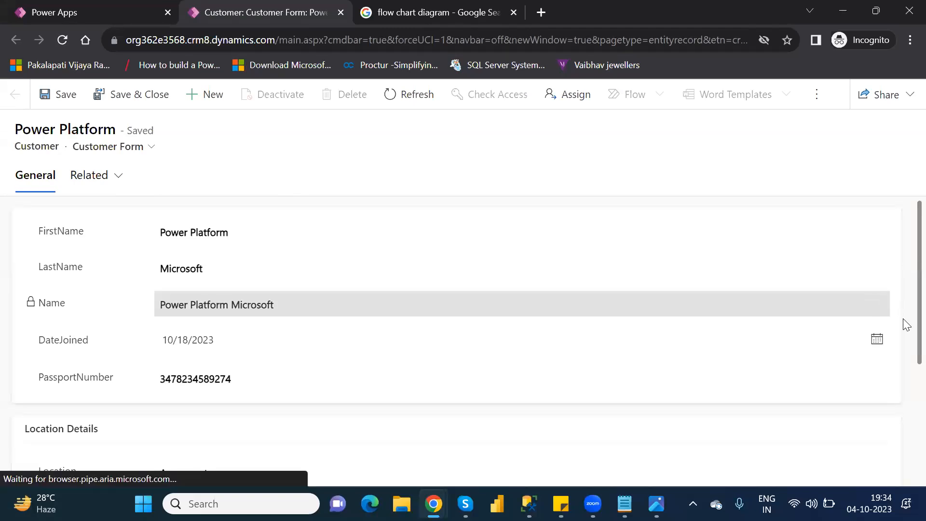
Set the customer's Location back to Hyderabad, save the record and reload the form
scroll(903, 338, down, 3)
scroll(905, 420, down, 1)
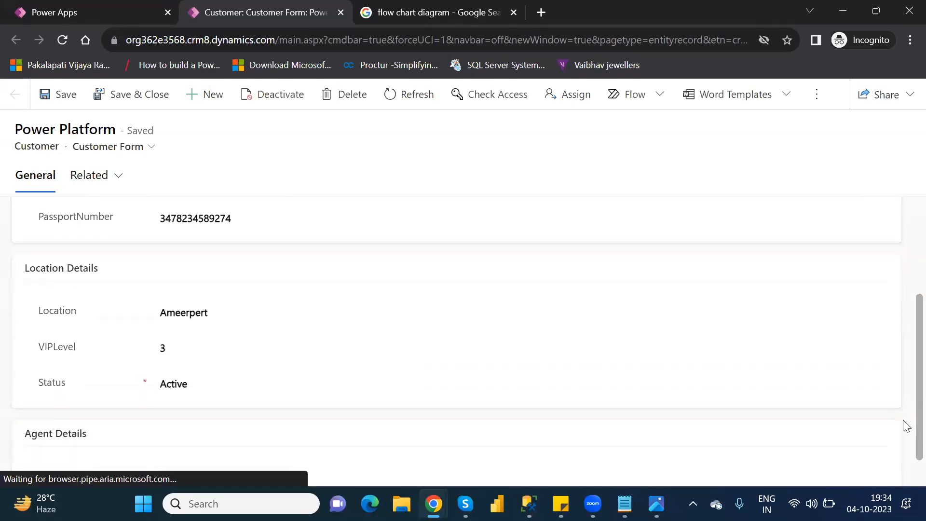
click(216, 300)
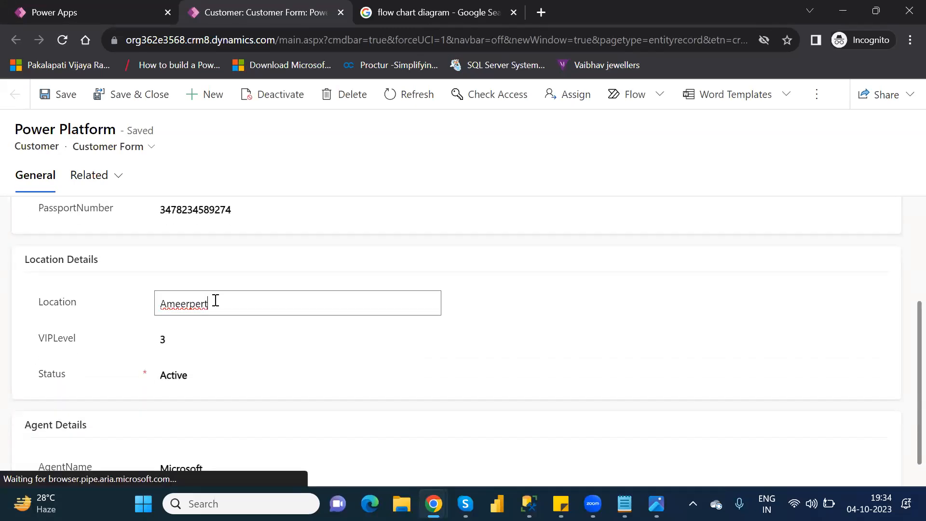
double_click(199, 300)
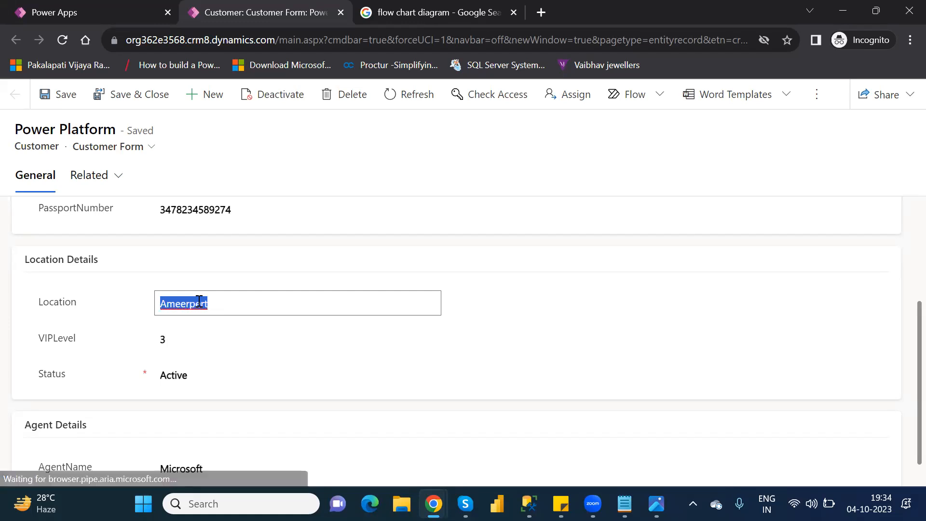
text(Hyderabad)
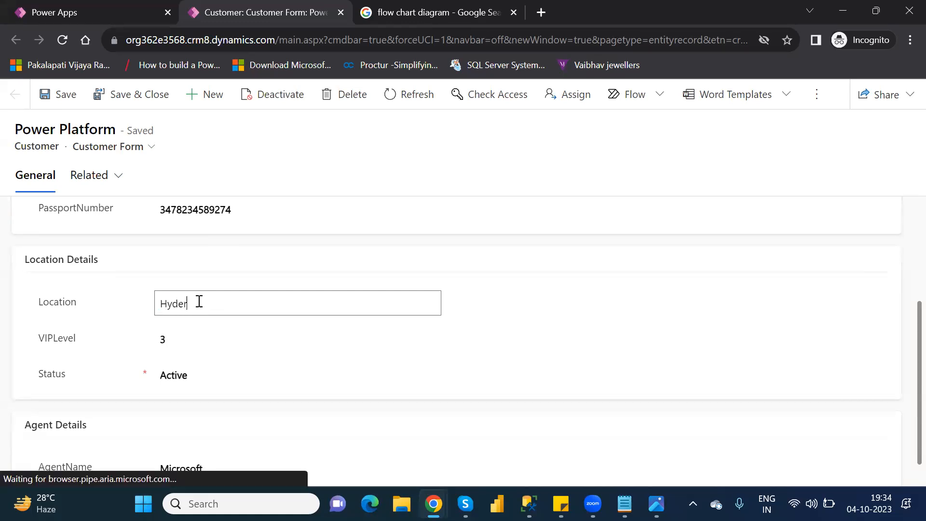
click(181, 340)
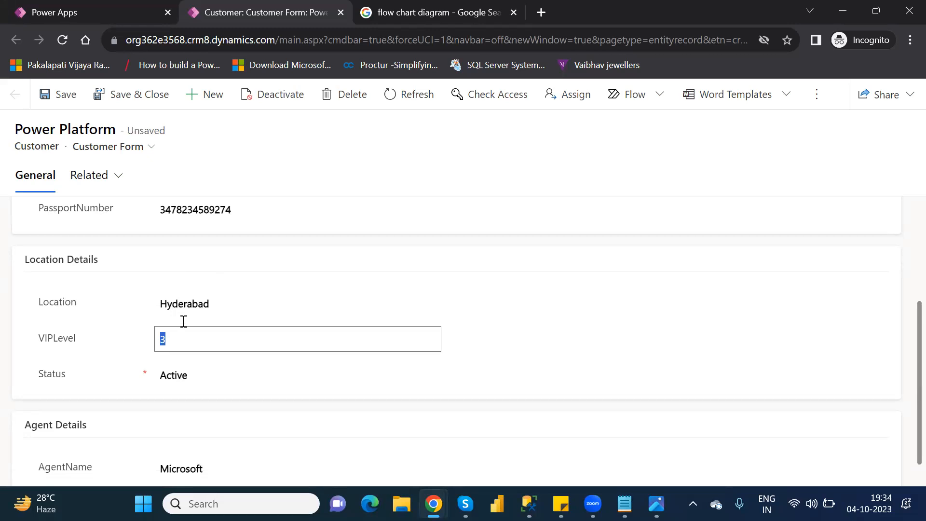
click(200, 288)
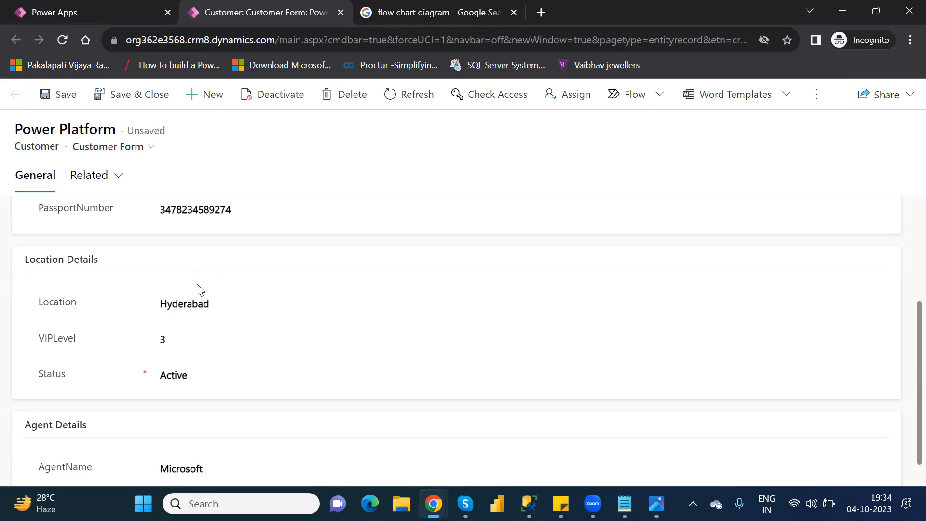
click(63, 99)
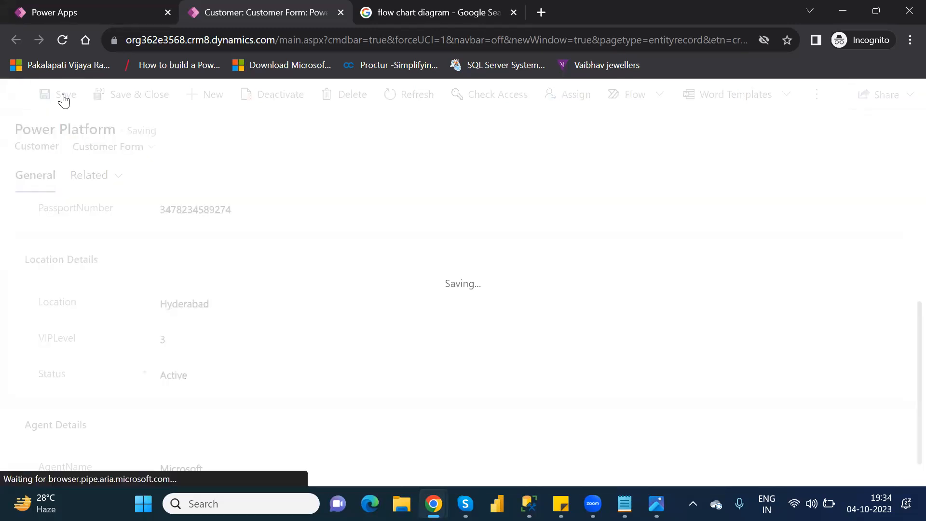
click(63, 41)
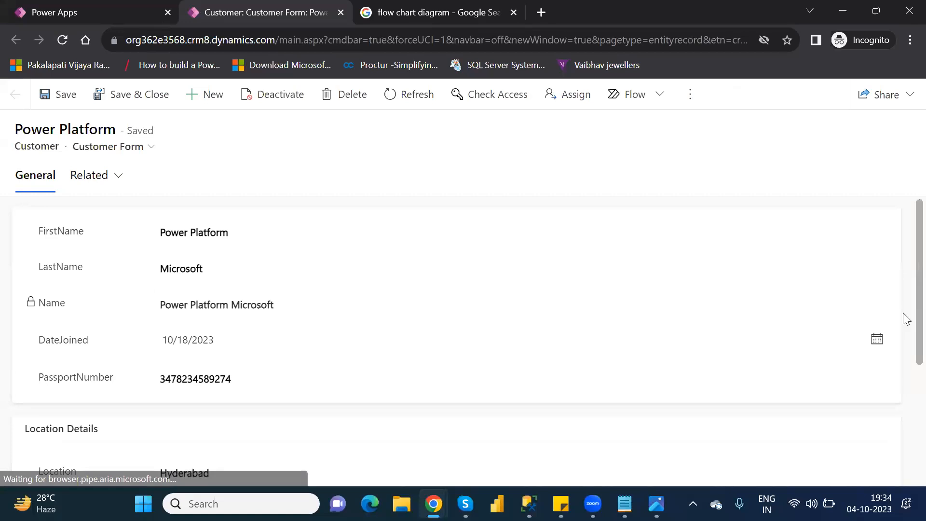
Open the VIPLevel value under Location Details for editing
scroll(903, 313, down, 3)
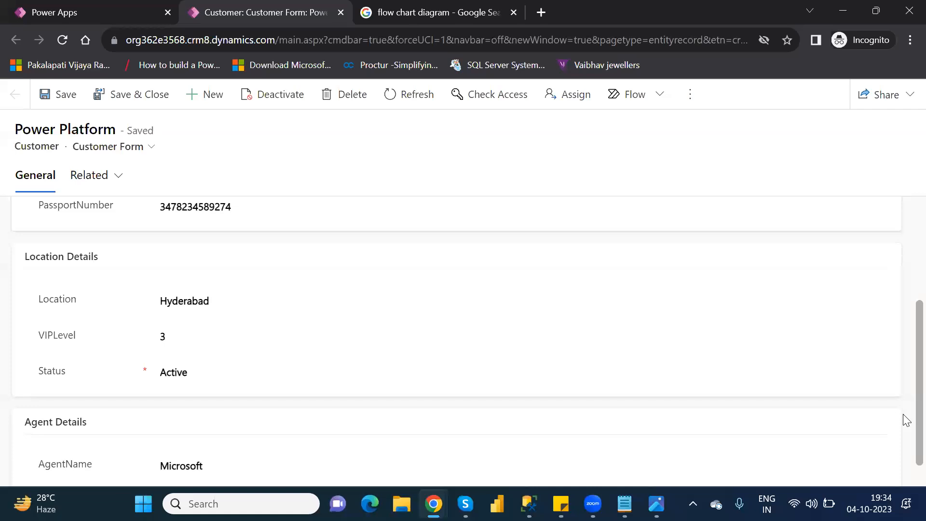
drag(904, 414, 903, 415)
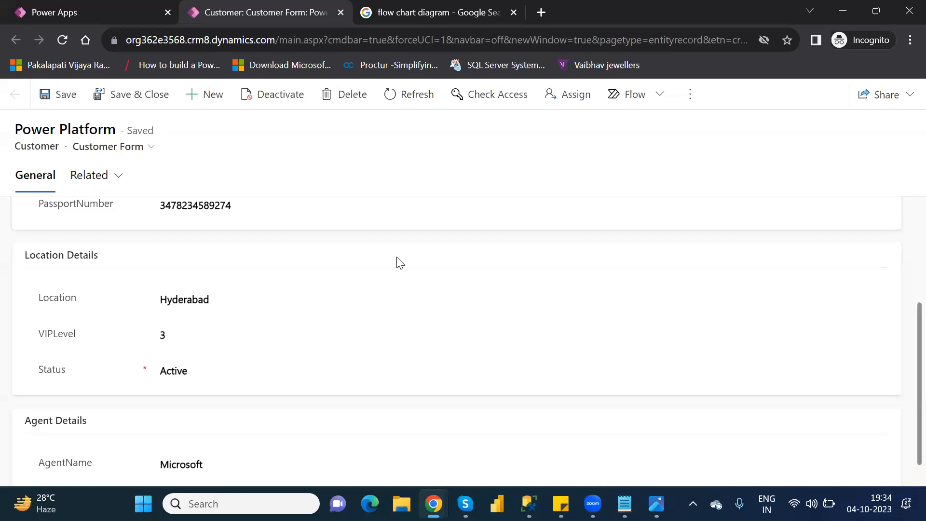
double_click(170, 339)
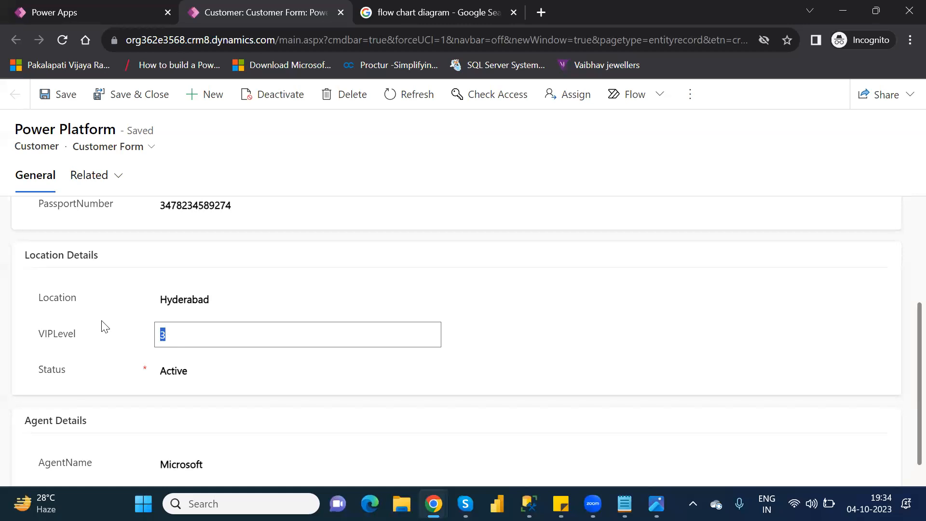
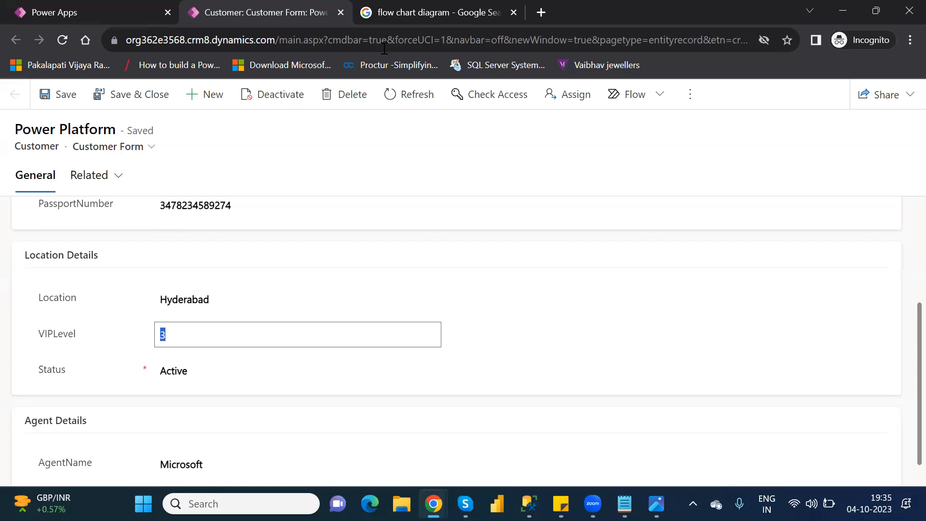
Close the customer form, finish adding the row and return to the list of tables
click(341, 13)
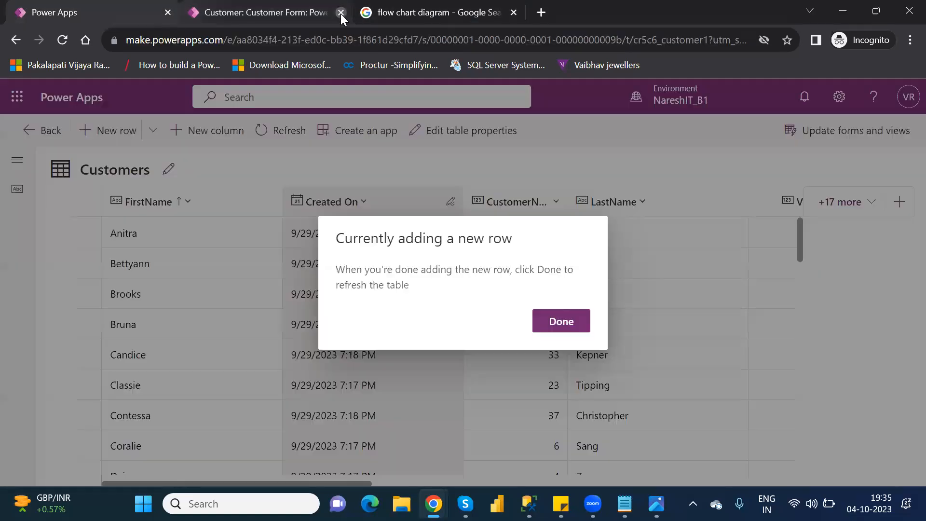
click(561, 321)
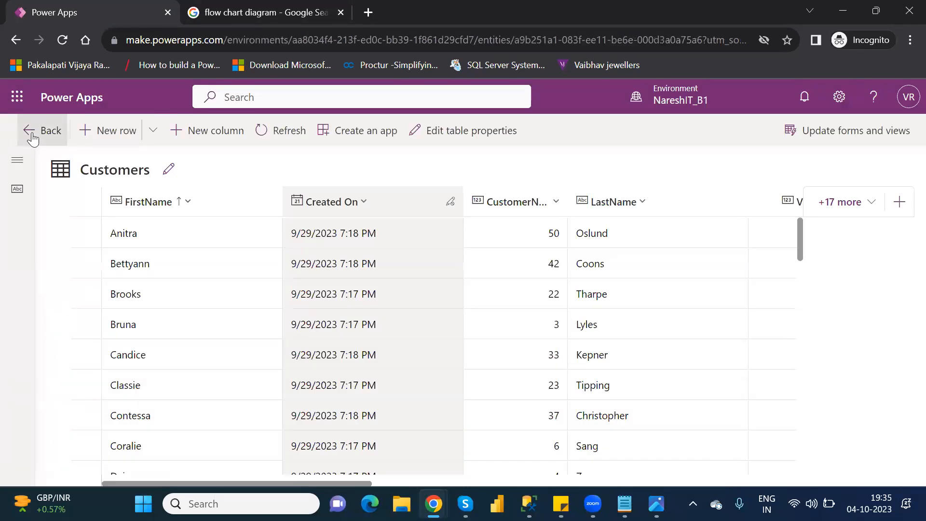
click(31, 139)
click(75, 291)
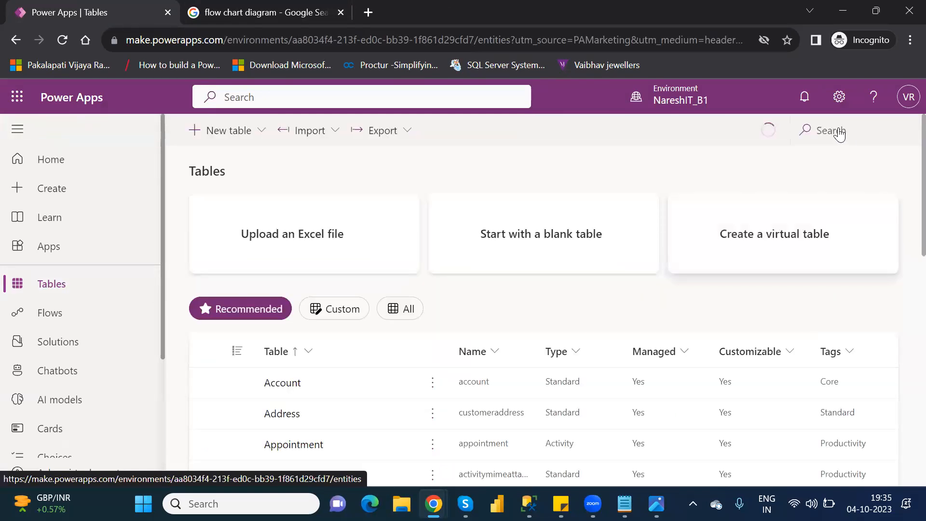
Search the tables for "cust" and open the Customer table's business rules
click(839, 128)
text(cust)
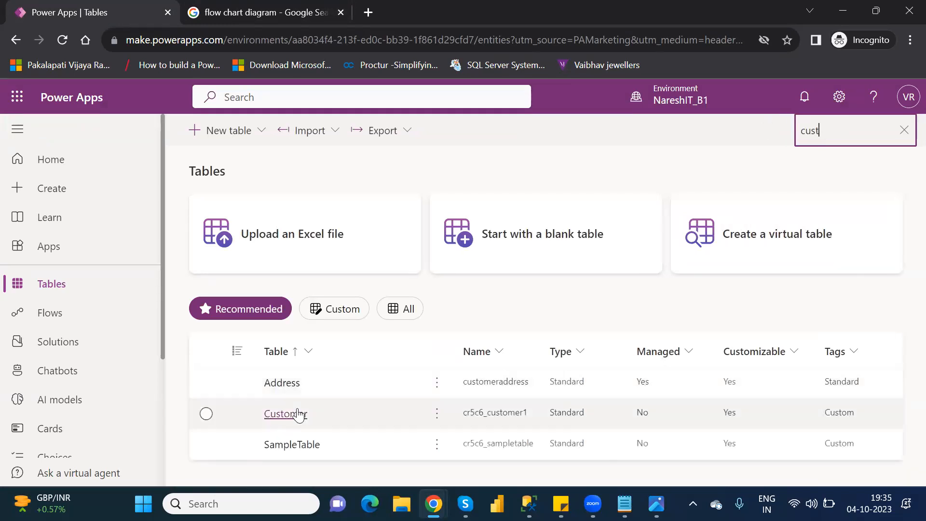
click(298, 413)
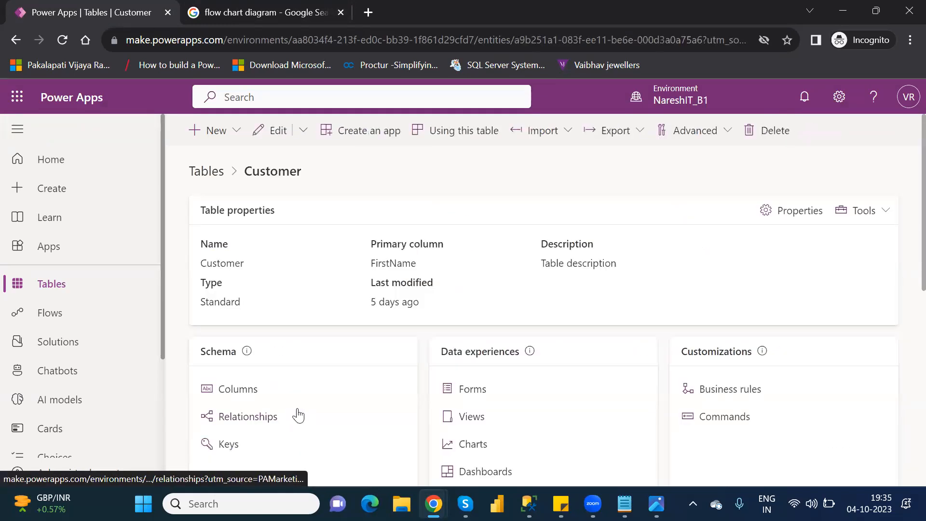
click(722, 391)
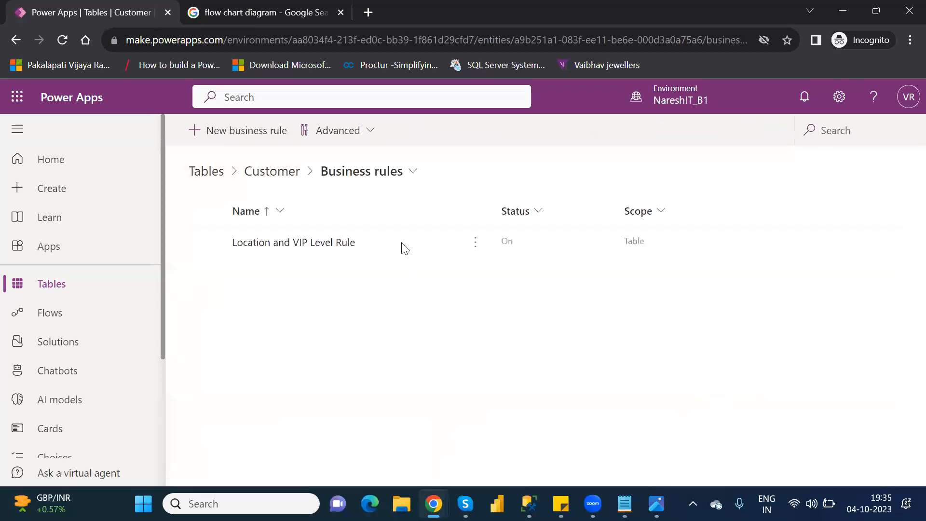
Open the Location and VIP Level Rule in the designer and deactivate it
click(281, 244)
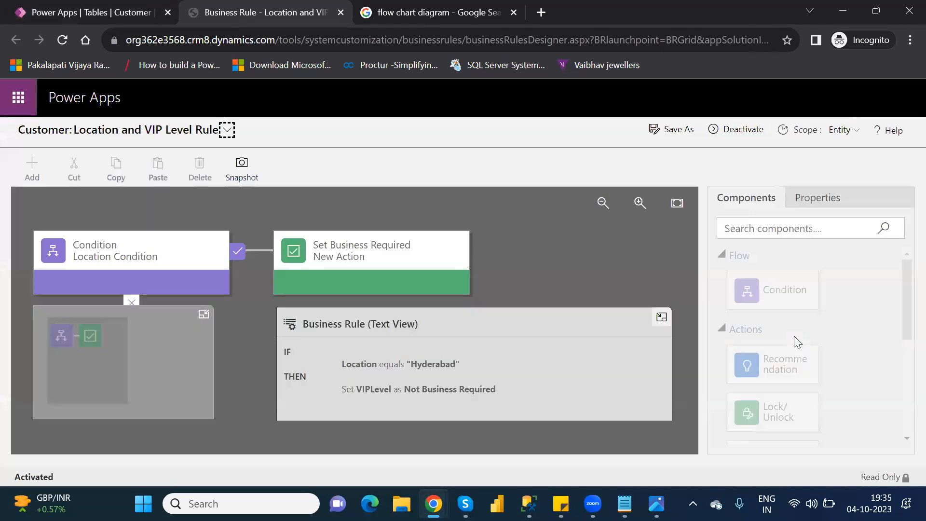
click(743, 131)
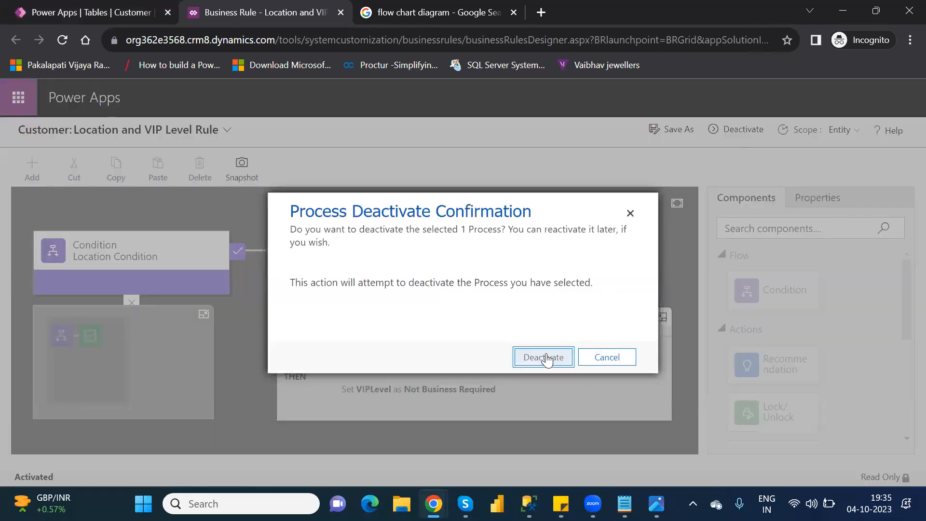
click(546, 357)
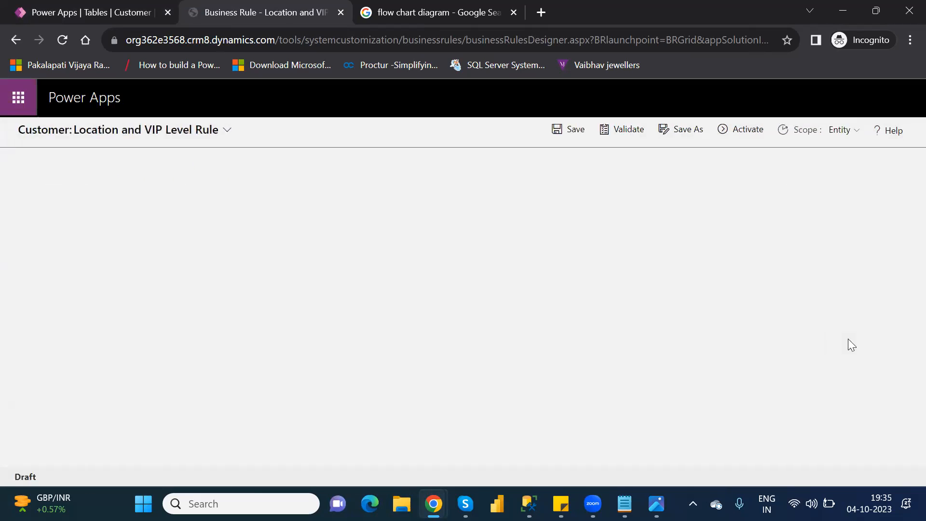
Delete the Set Business Required action for VIPLevel from the Location Condition's true branch
click(417, 261)
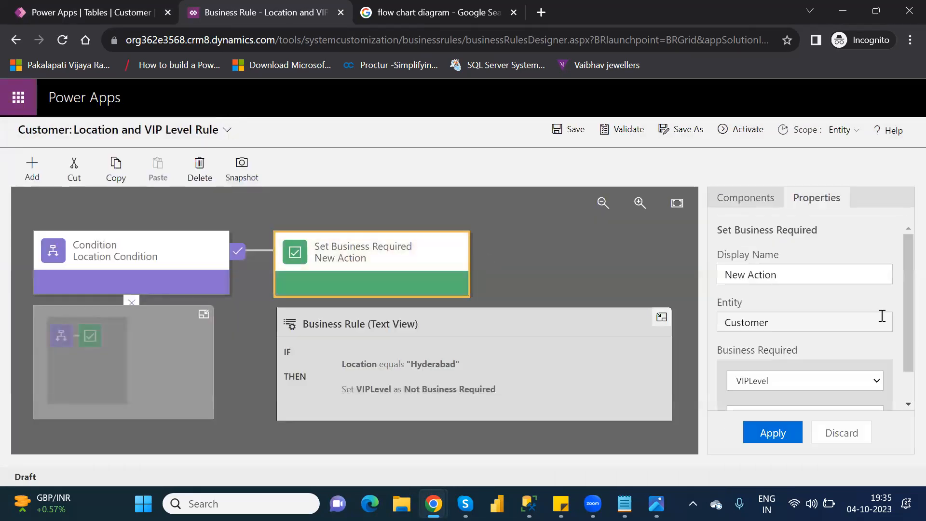
scroll(904, 386, down, 1)
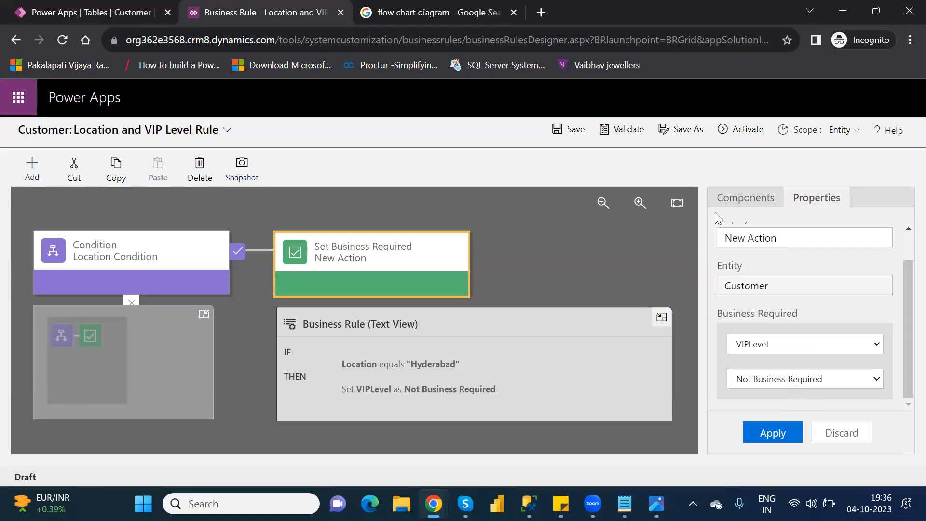
click(746, 196)
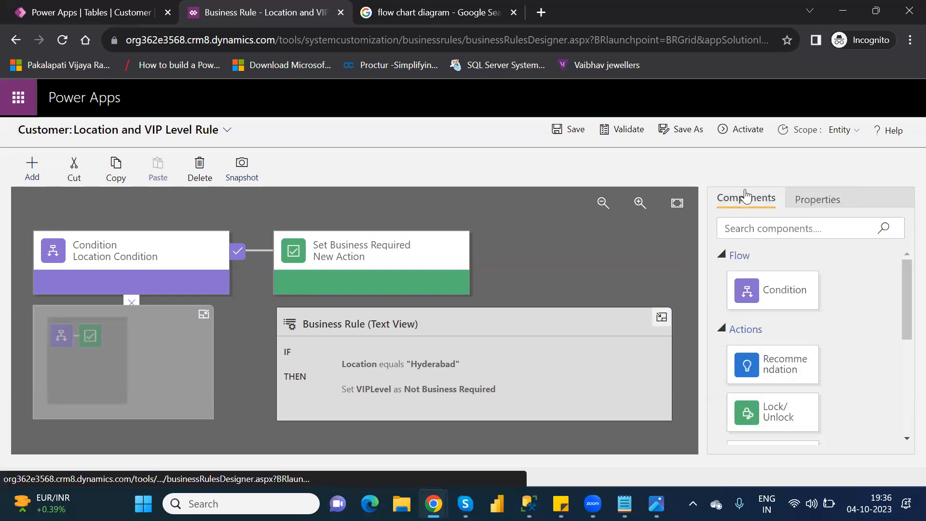
drag(901, 312, 903, 383)
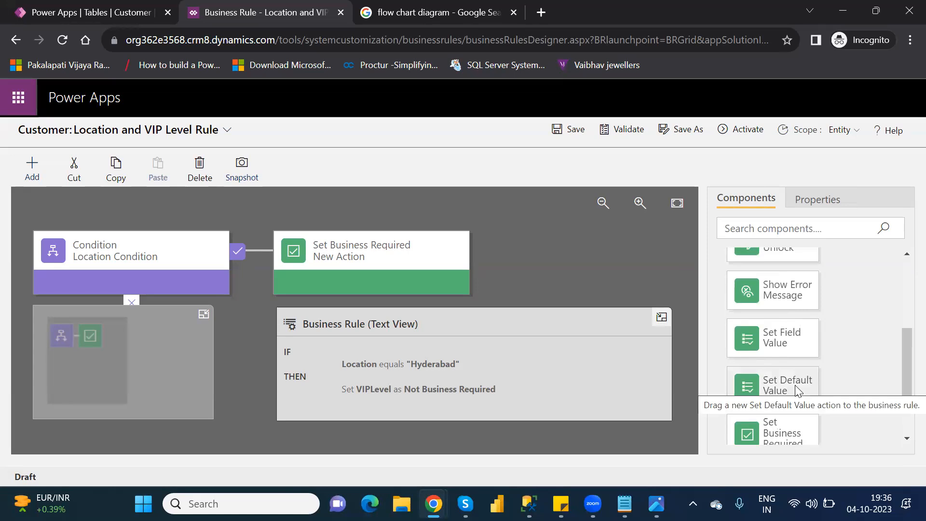
click(385, 238)
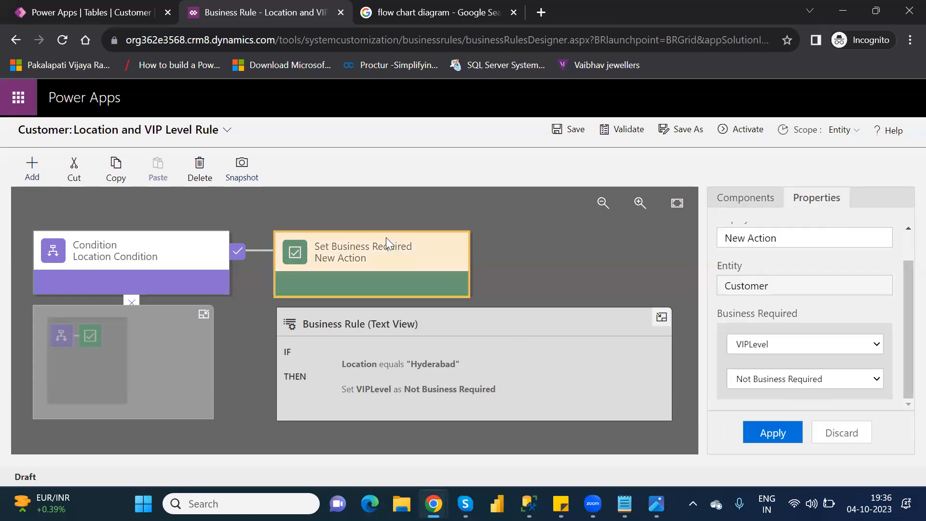
key(Delete)
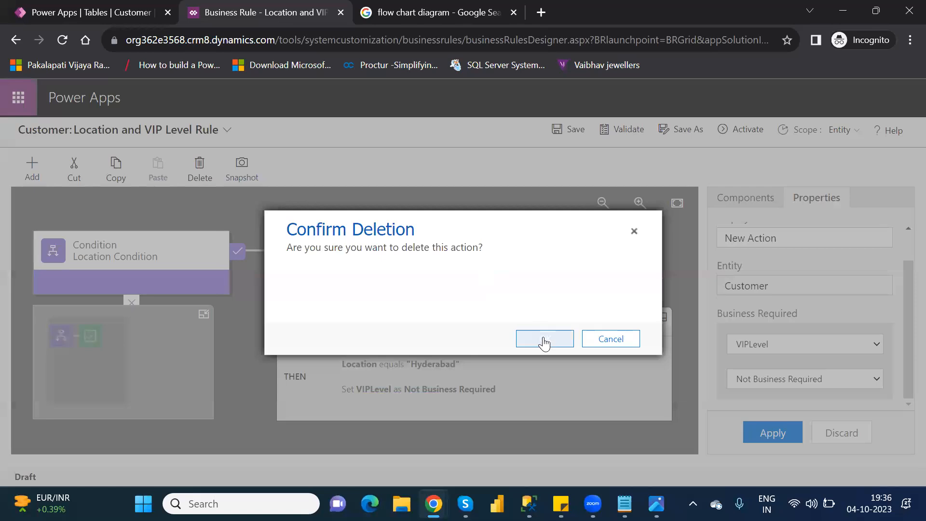
click(544, 340)
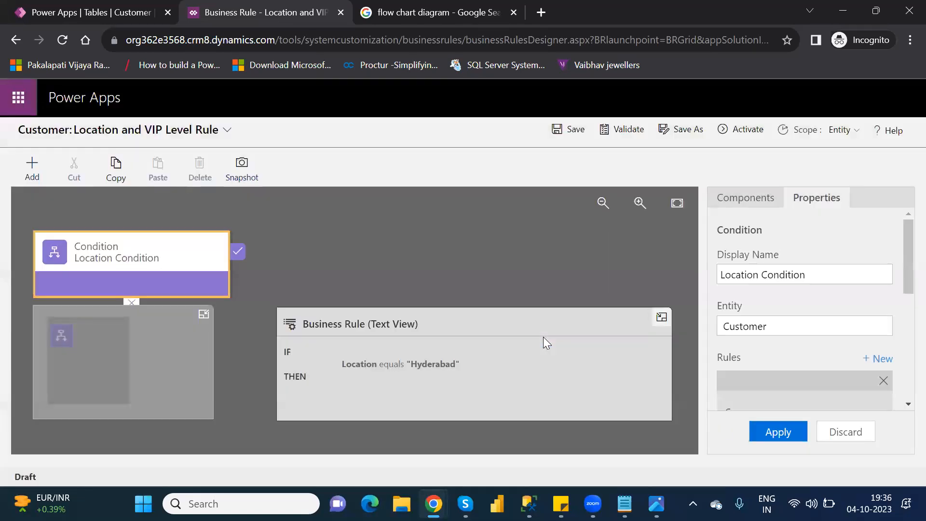
Add a Set Default Value action to the Location Condition's true branch that sets VIPLevel to the value 2, and apply it
click(740, 195)
drag(816, 381, 255, 268)
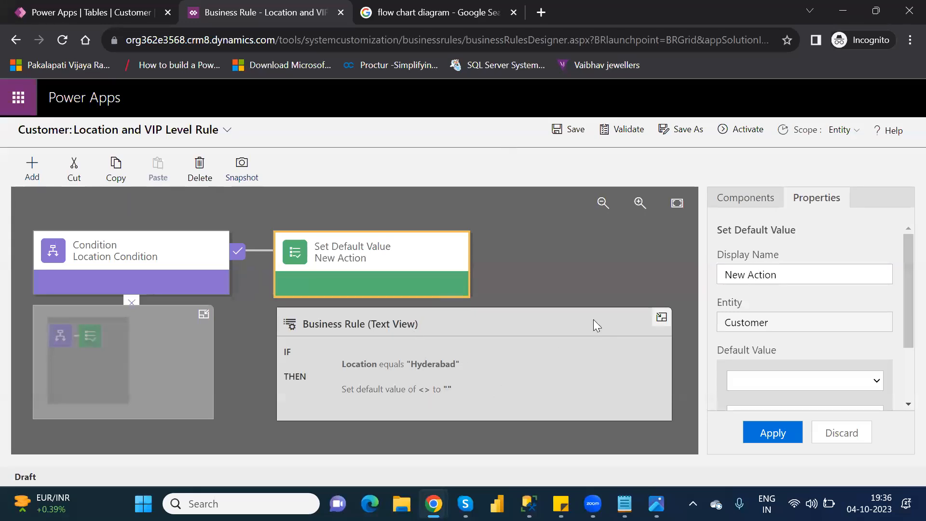
drag(903, 330, 906, 386)
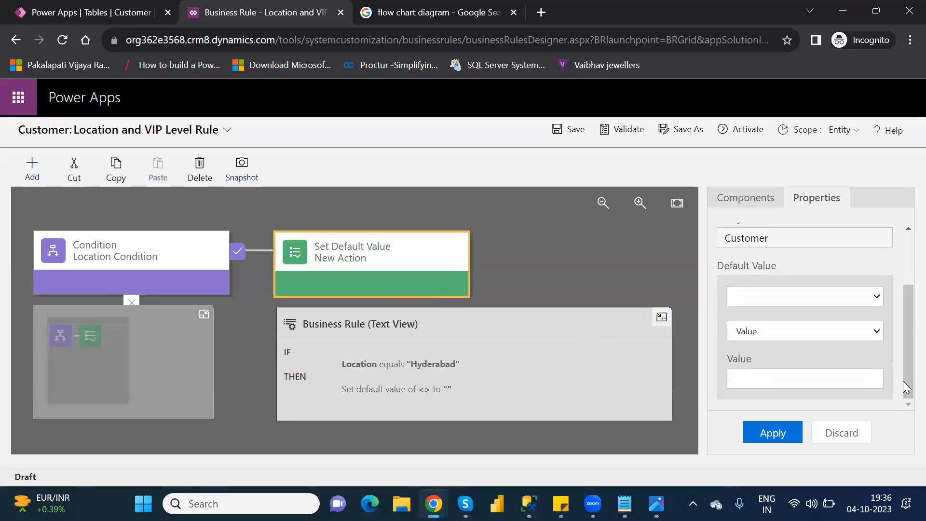
click(803, 294)
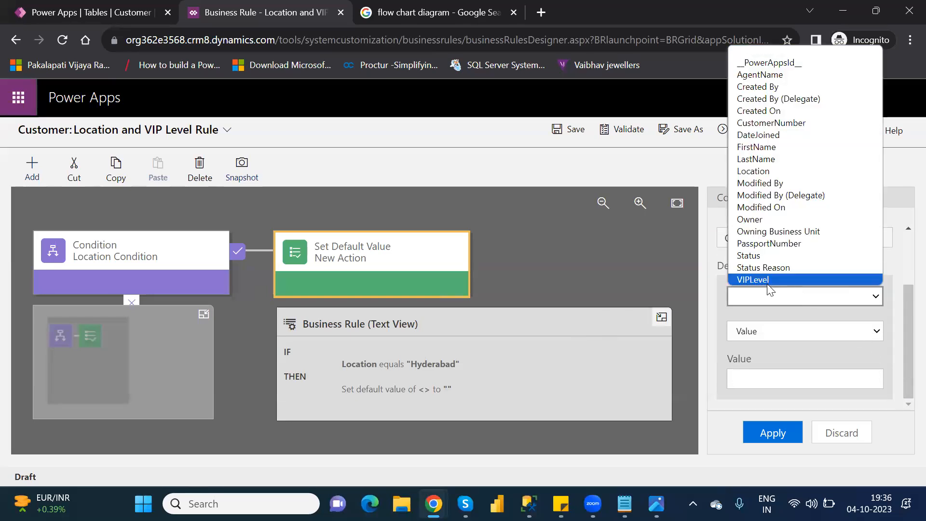
click(753, 279)
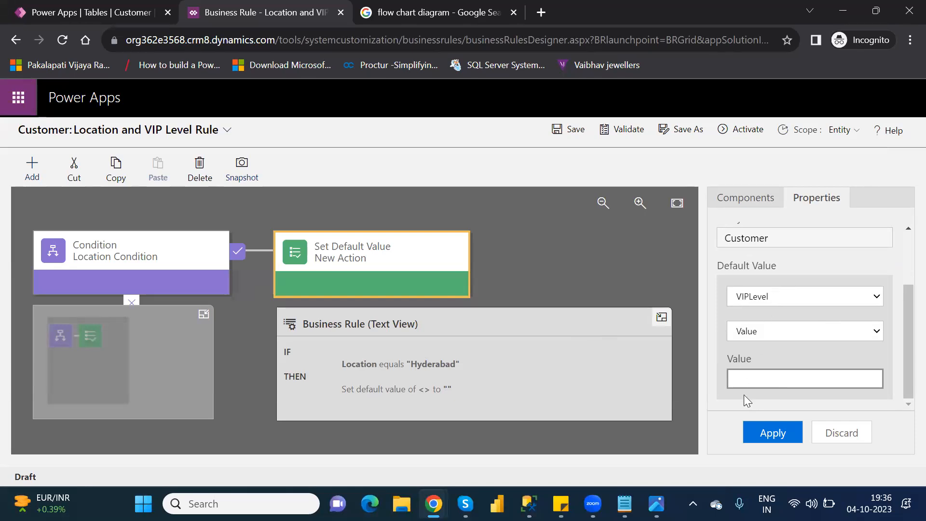
click(742, 379)
text(2)
click(772, 433)
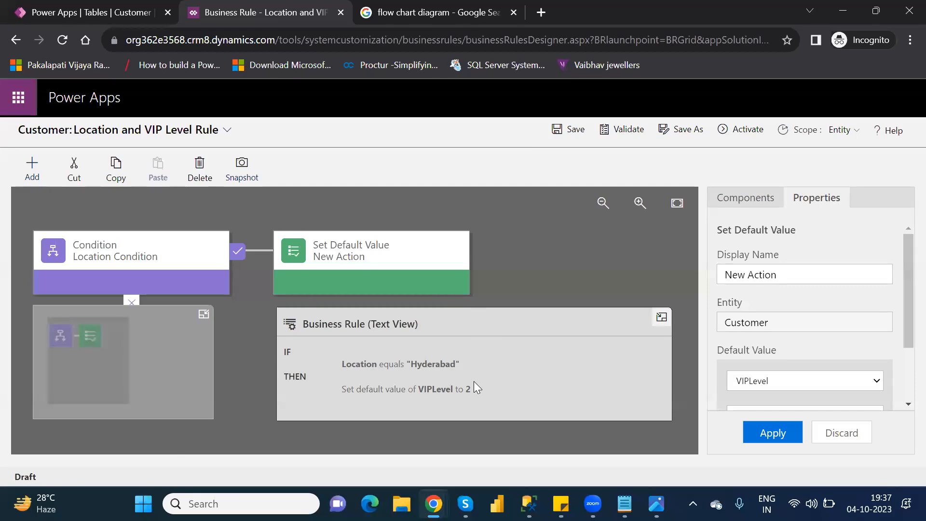
Save the Location and VIP Level Rule and activate it
click(568, 133)
click(748, 134)
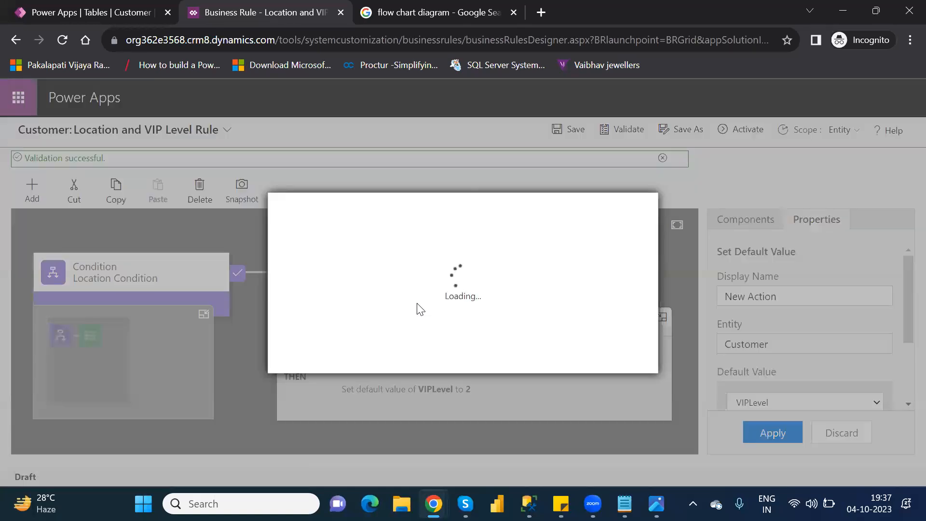
click(543, 357)
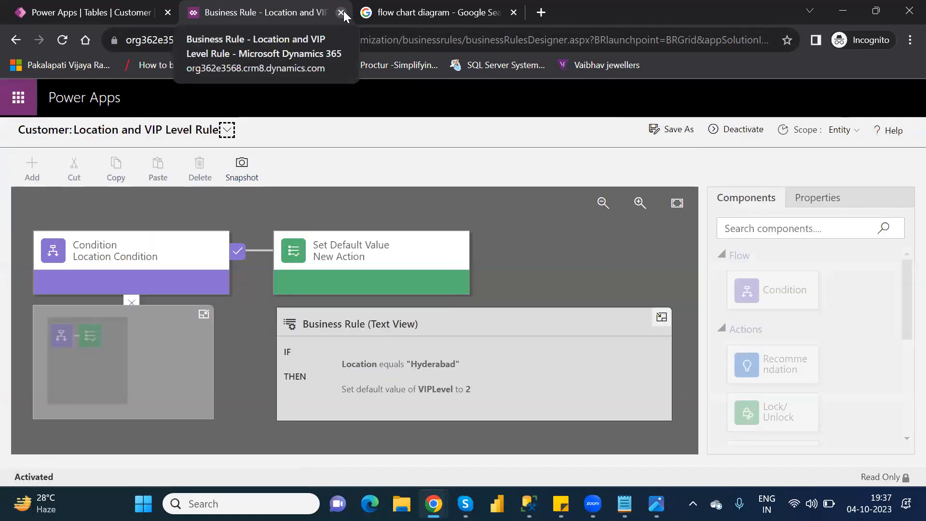
Close the rule designer, finish the business rule edit and return to the Customer table's overview
click(341, 13)
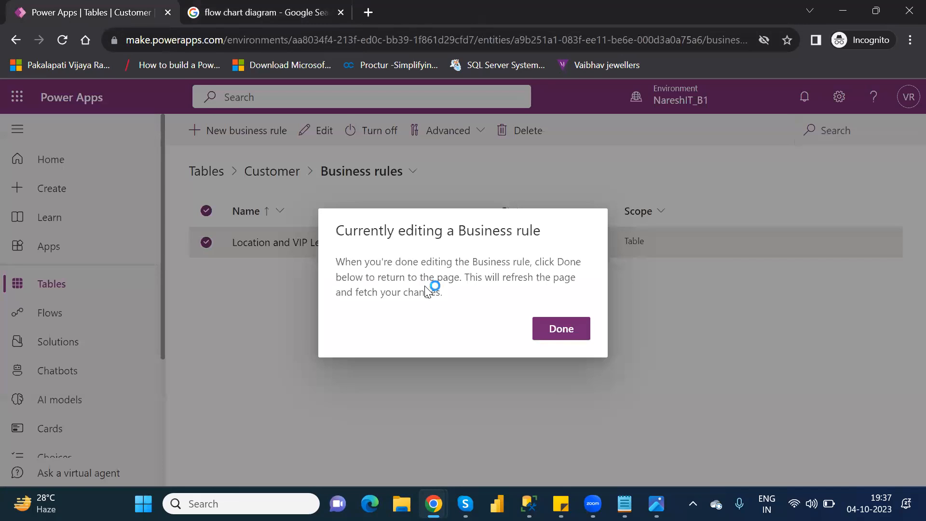
click(577, 328)
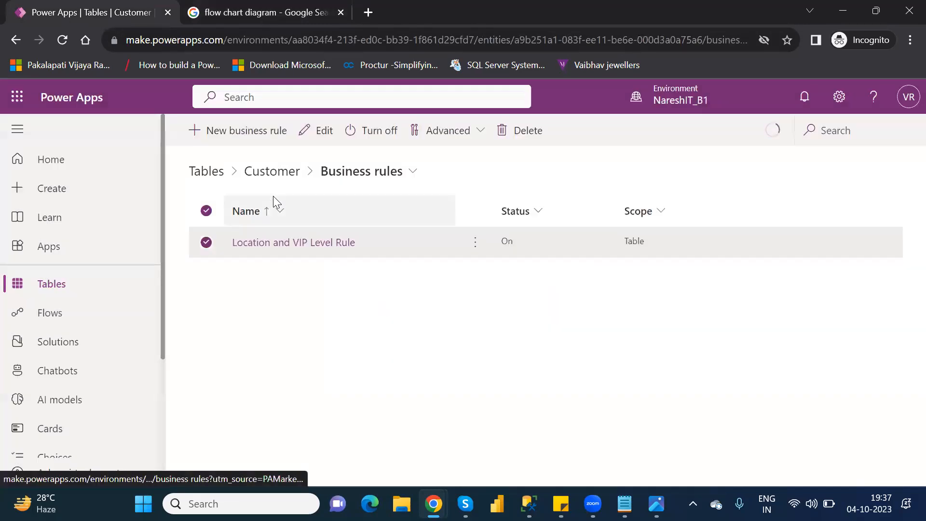
click(271, 176)
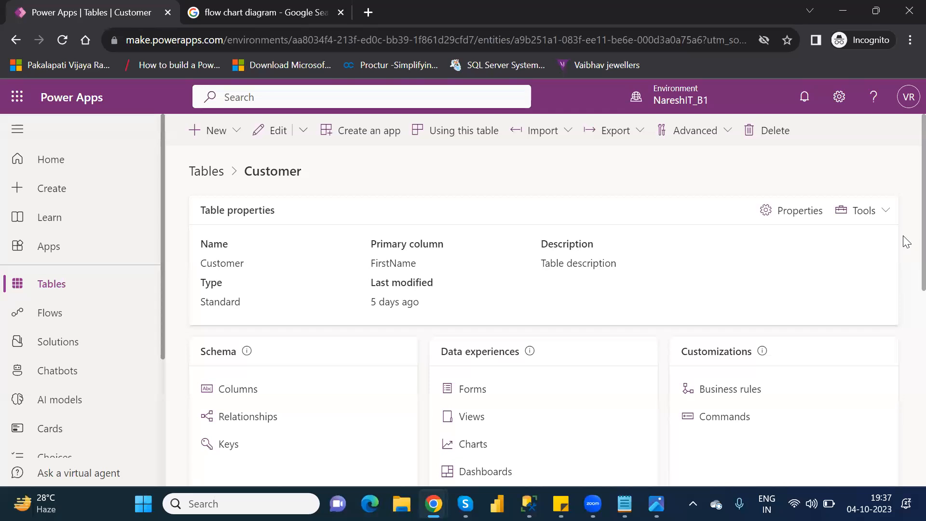
Open the Customer table's data for adding rows and start a new row using the form
drag(903, 245, 903, 319)
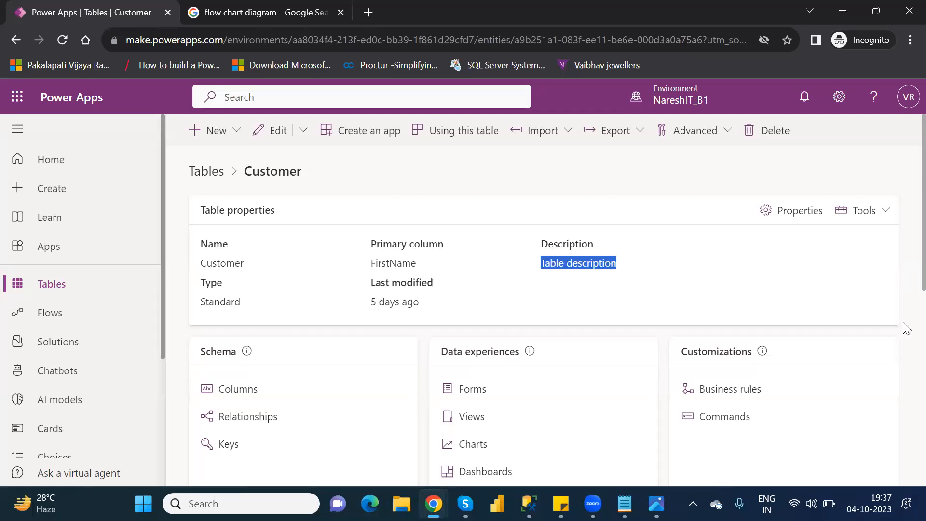
scroll(901, 322, down, 5)
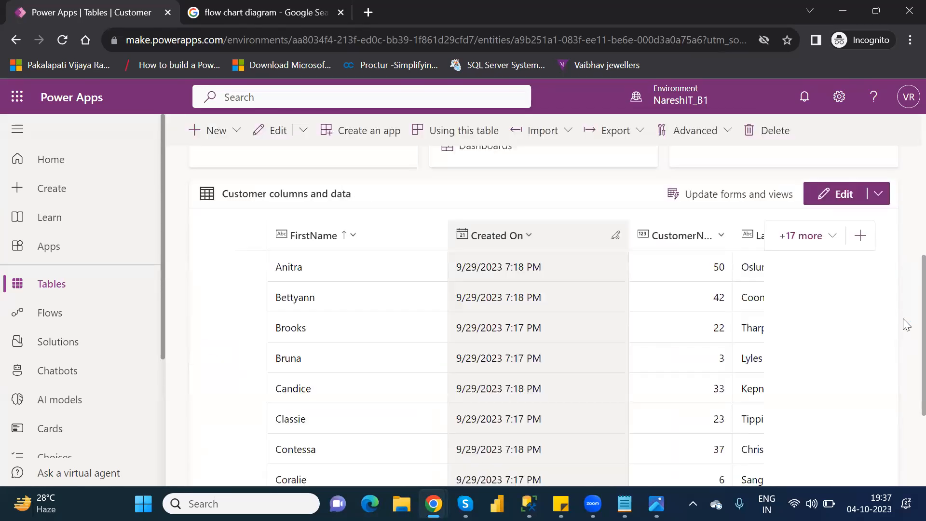
scroll(904, 433, down, 3)
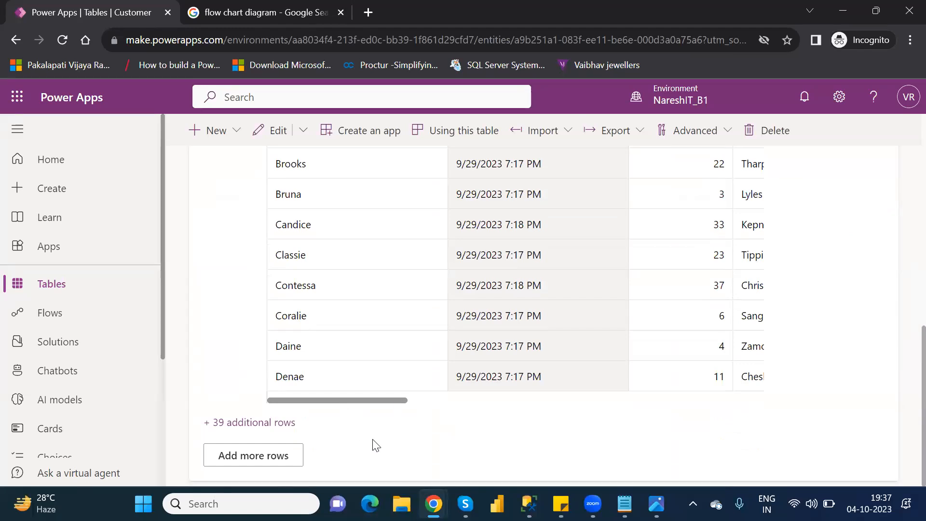
click(261, 457)
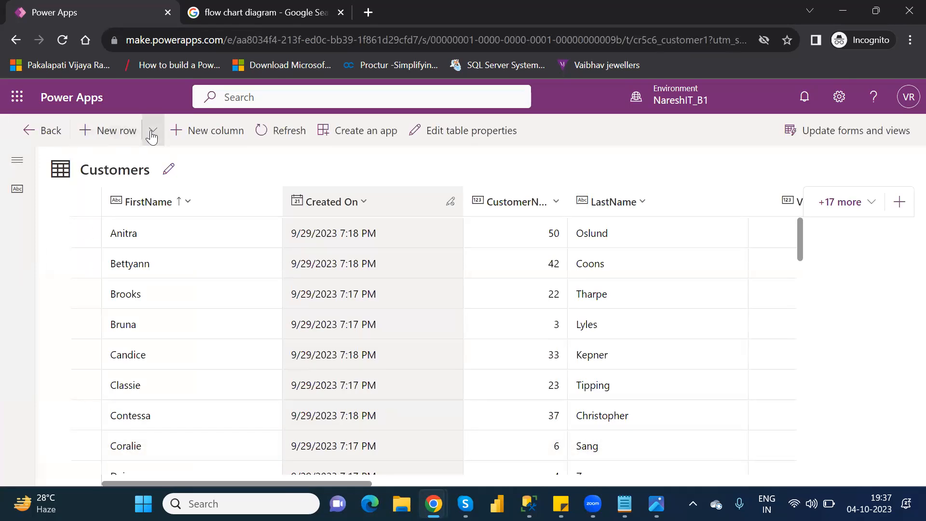
click(152, 137)
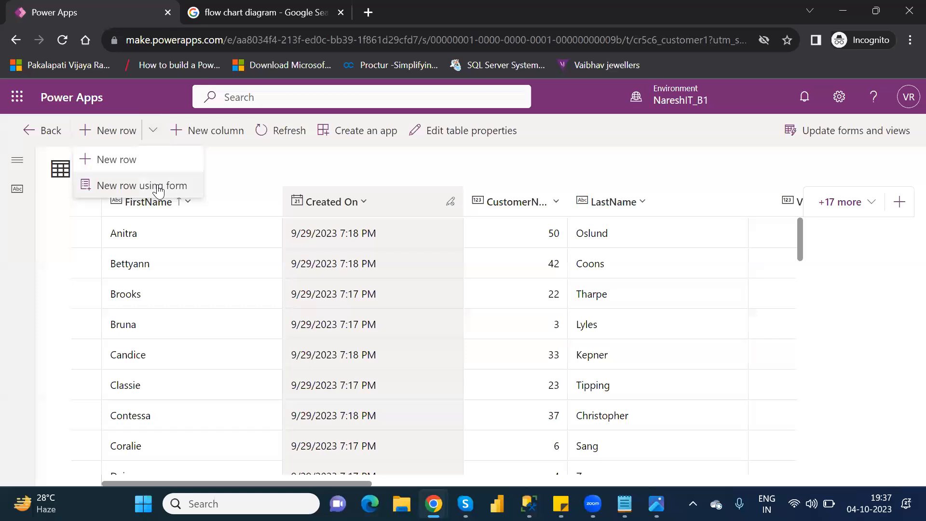
click(159, 188)
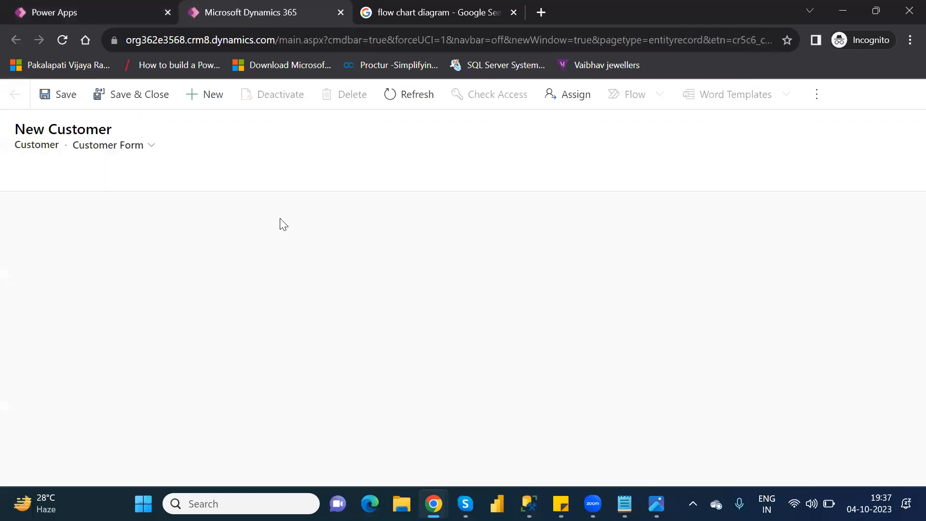
Enter Power Automate as the new customer's FirstName and move on to LastName
click(215, 230)
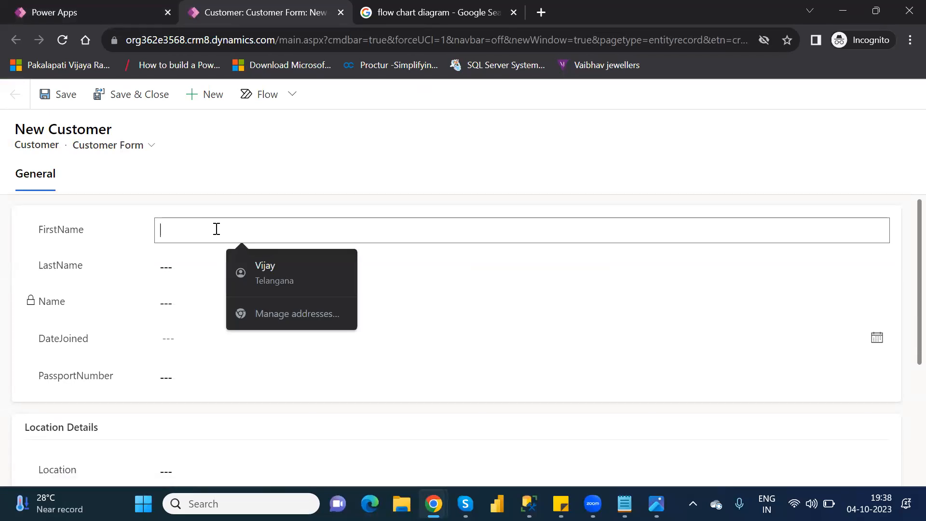
text(Power AUt)
key(BackSpace)
key(BackSpace)
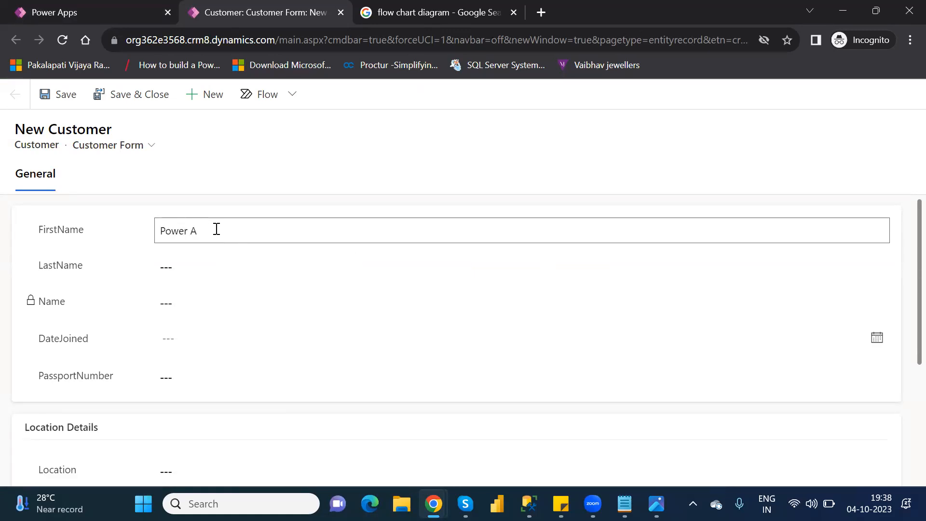
text(utomate)
key(Tab)
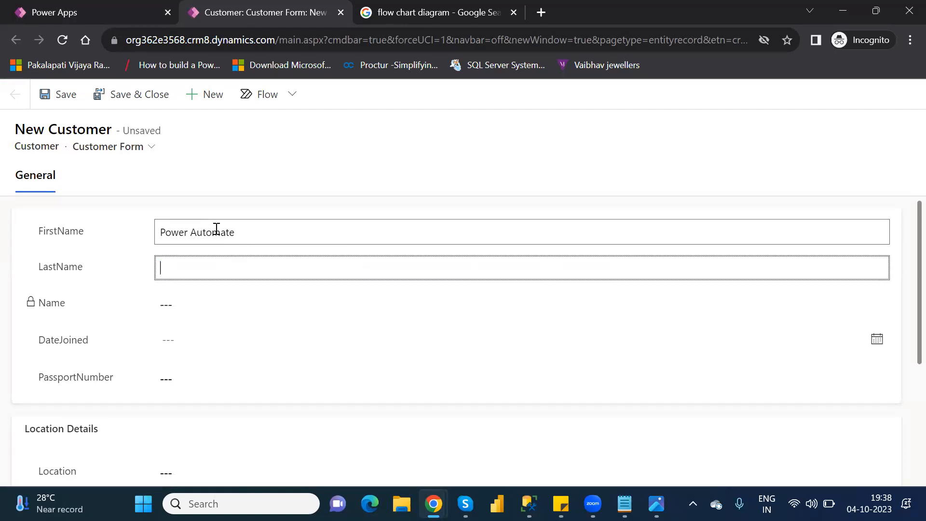
Enter Microsoft as the new customer's LastName and set DateJoined to 10/25/2023
text(Micro)
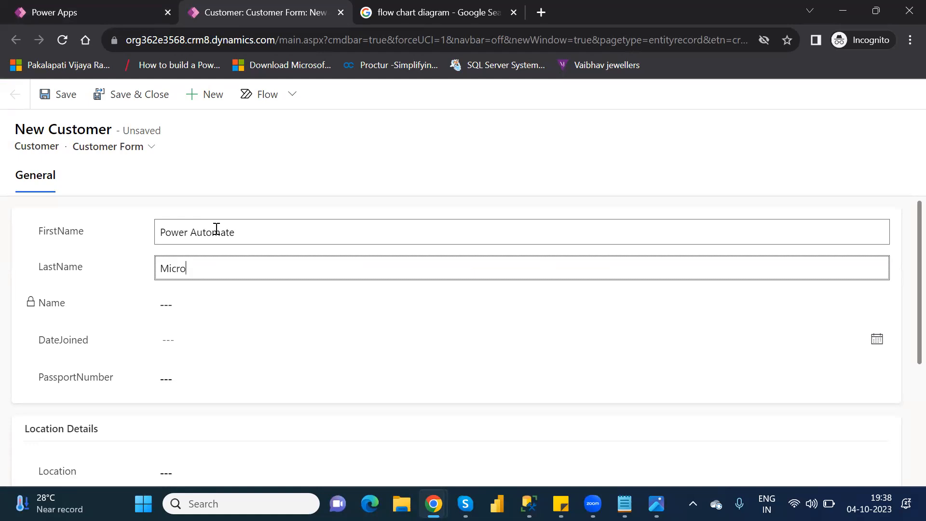
text(soft)
key(Tab)
key(Tab)
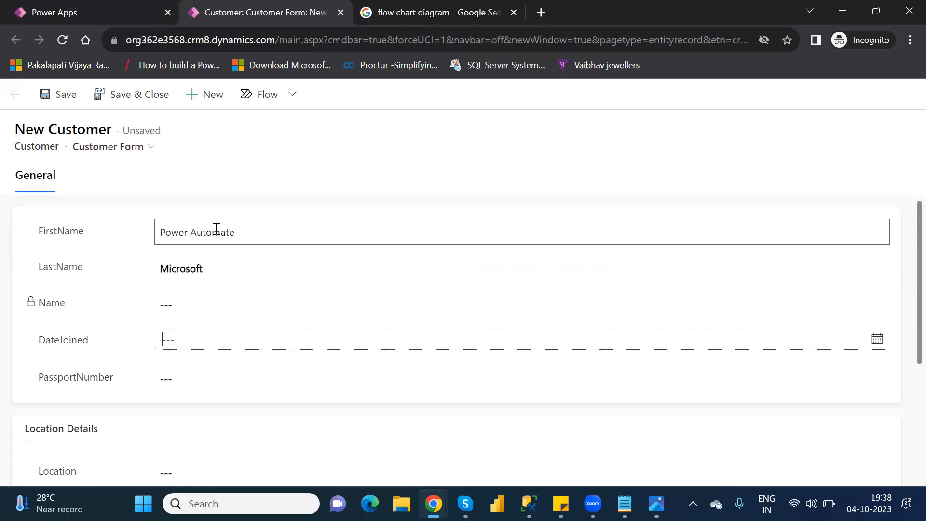
click(235, 338)
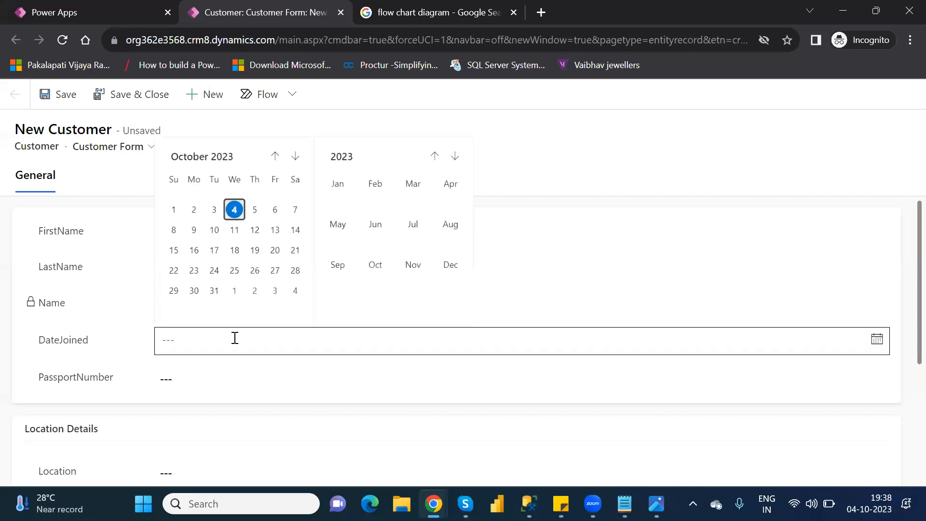
click(235, 273)
Fill in the customer's passport number and enter Hyderabad as the Location
click(188, 387)
text(38713498721)
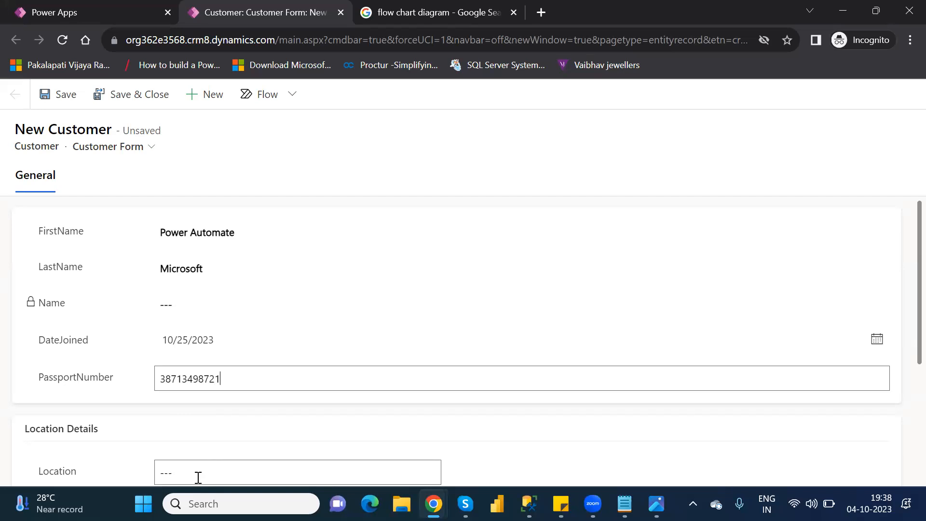
click(197, 478)
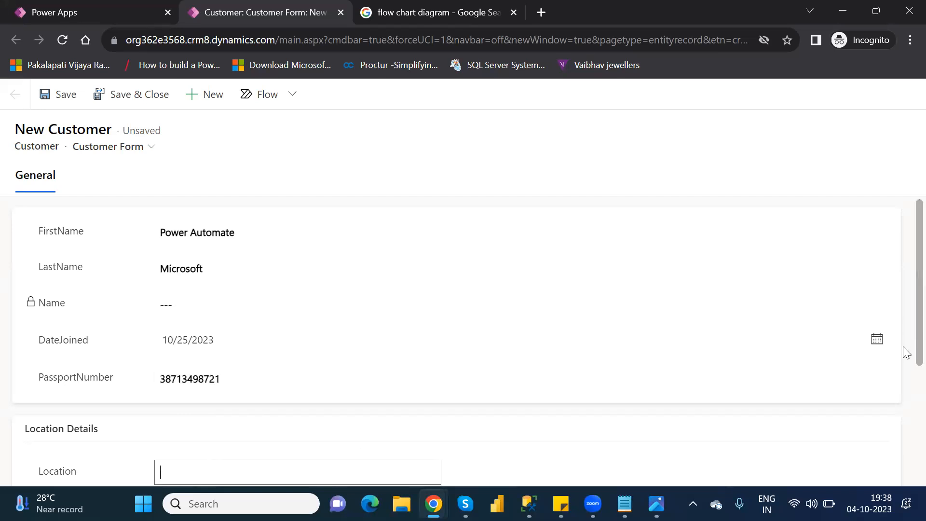
scroll(903, 346, down, 3)
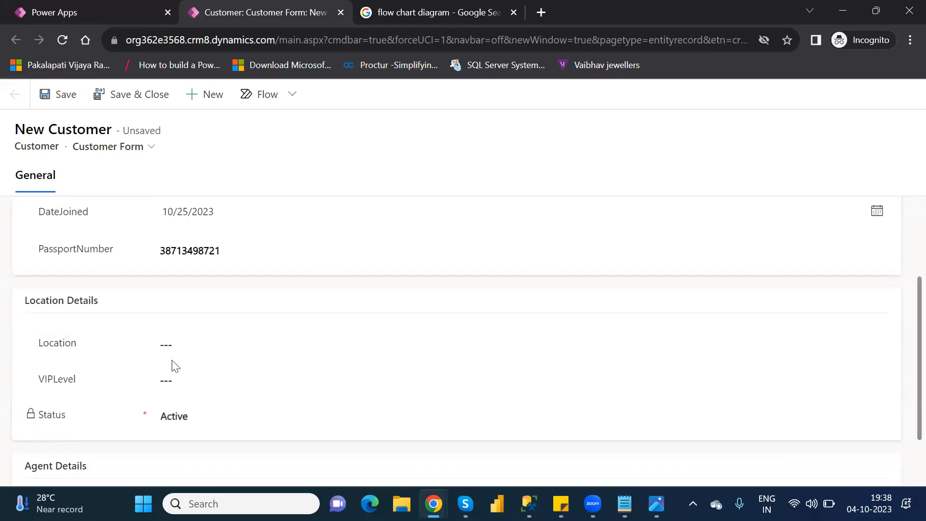
click(184, 349)
text(Hydera)
text(va)
text(bad)
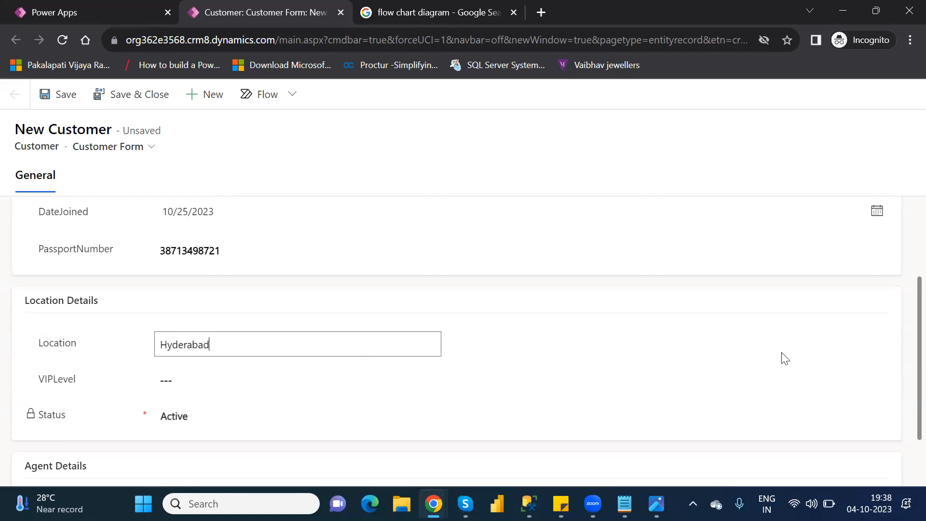
Enter Microsoft as the AgentName and save the new customer record
drag(905, 409, 906, 480)
click(310, 444)
text(Microsoft)
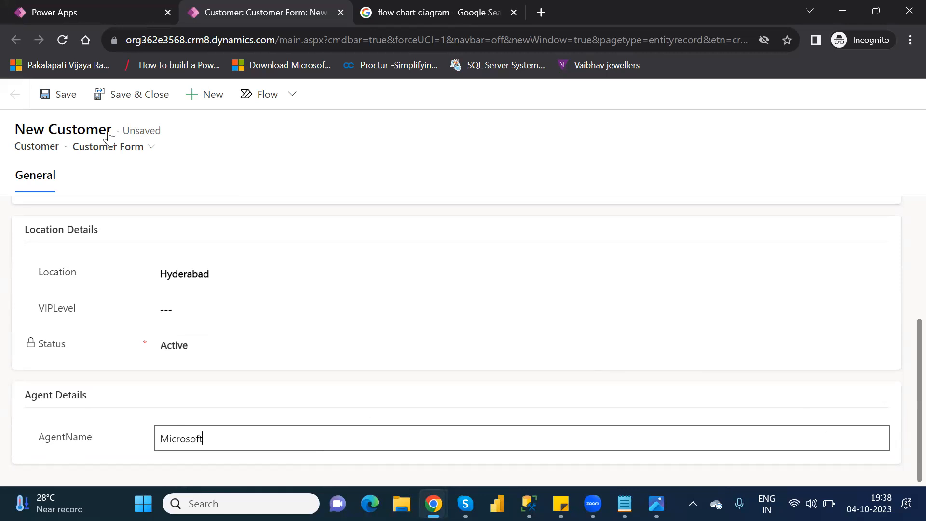
click(68, 98)
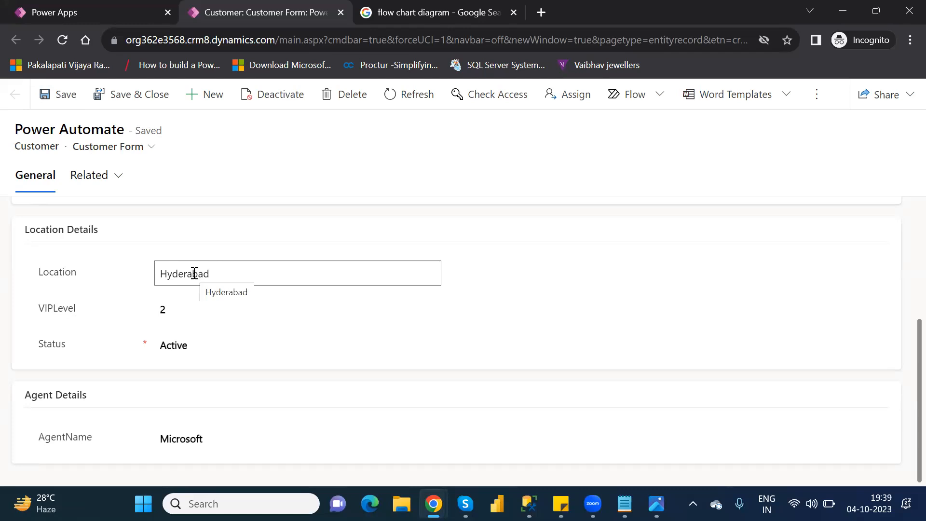
Change the customer's Location to Ameerpet, save the record and reload the page to check its location details
click(194, 273)
text(Amme)
key(BackSpace)
key(BackSpace)
text(eerpet)
click(66, 107)
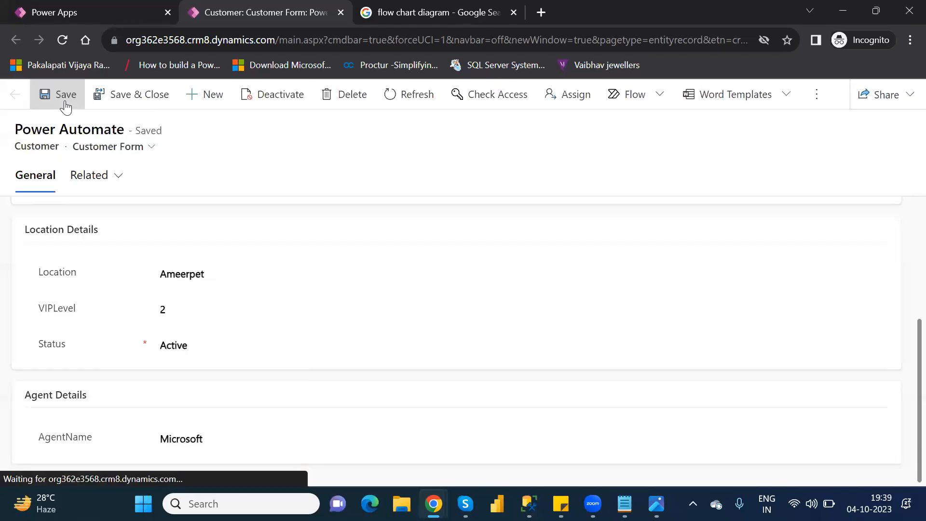
click(62, 40)
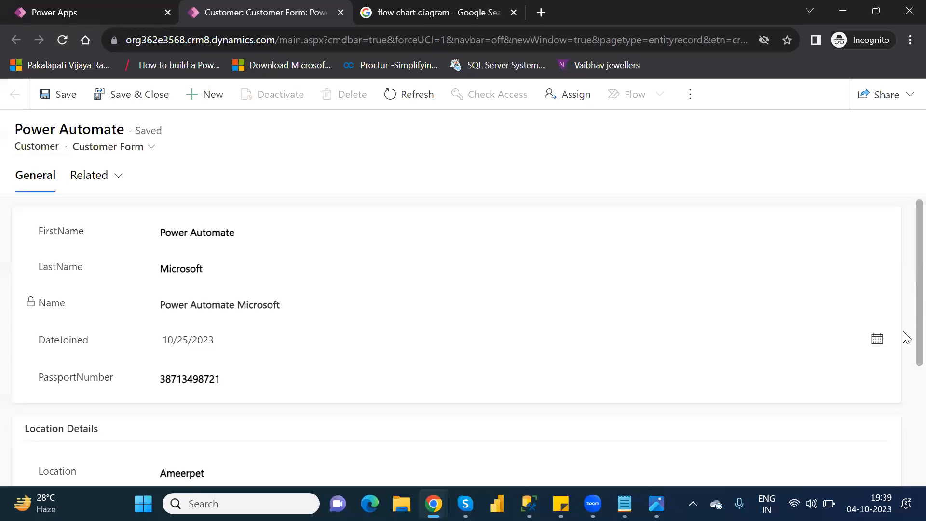
scroll(906, 393, down, 5)
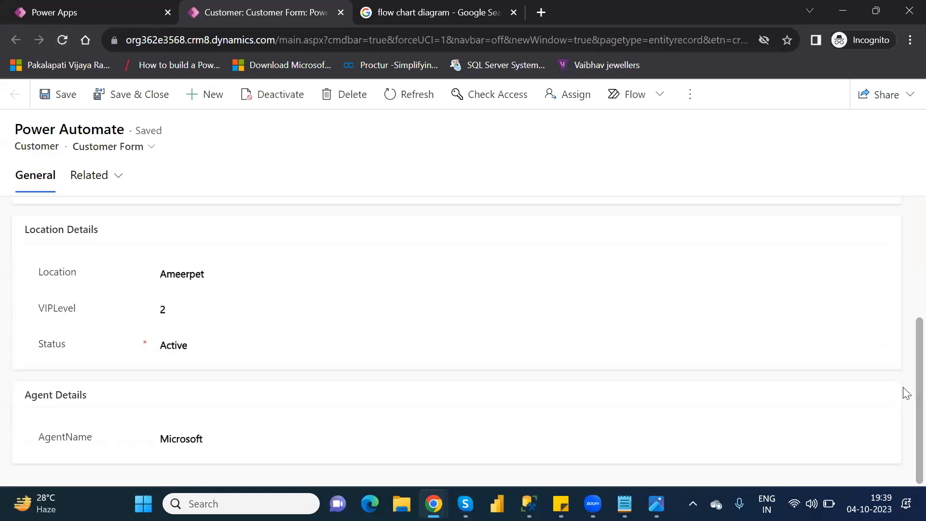
Clear the customer's VIPLevel and save the record
click(161, 308)
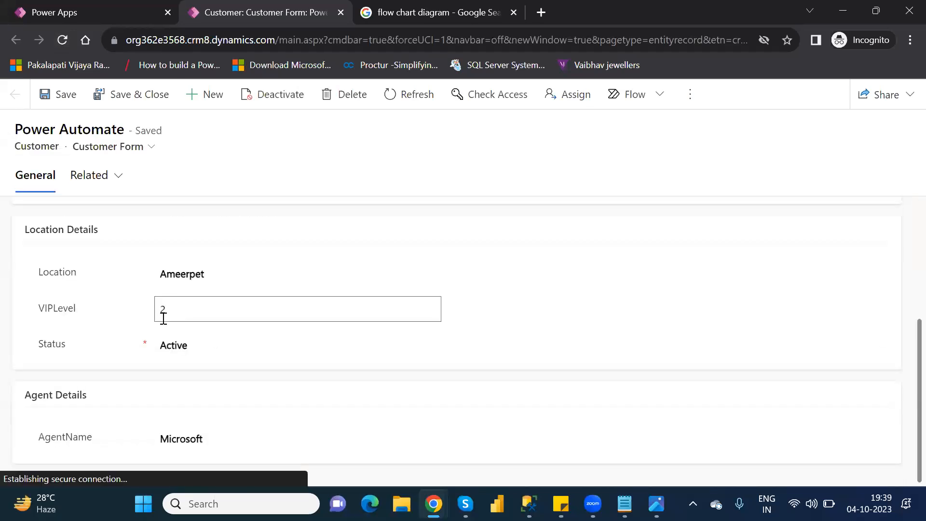
click(164, 316)
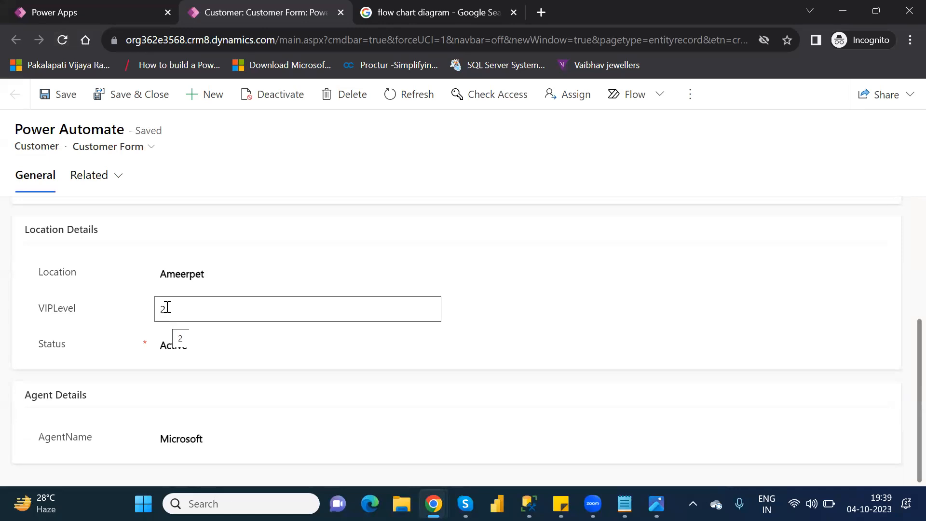
double_click(164, 308)
key(BackSpace)
text(3)
key(BackSpace)
click(65, 101)
Replace the customer's Location with hyderabad in lowercase and save the record
click(190, 274)
double_click(189, 274)
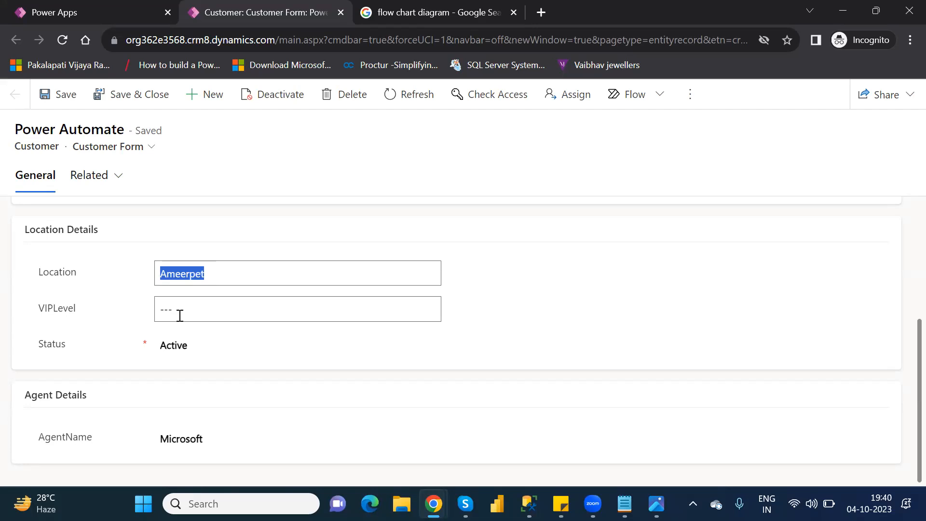
text(hyd)
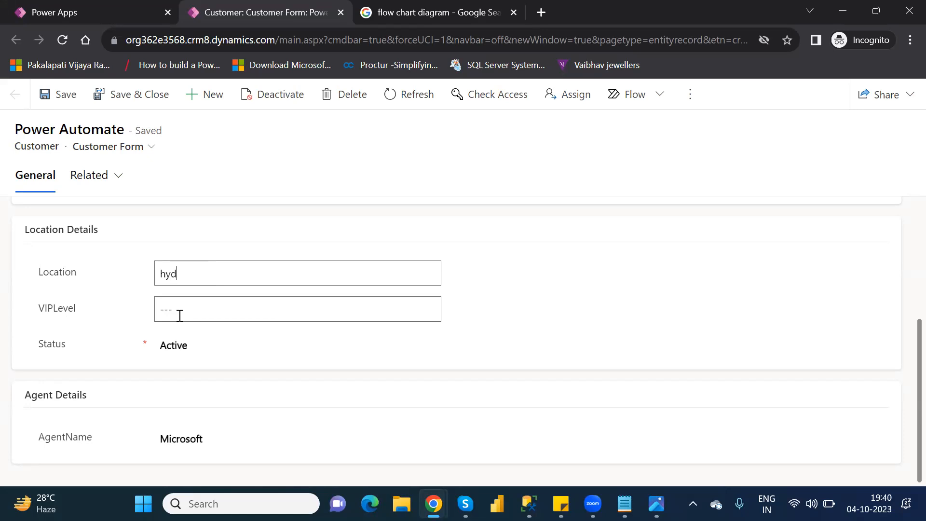
text(erabad)
click(66, 96)
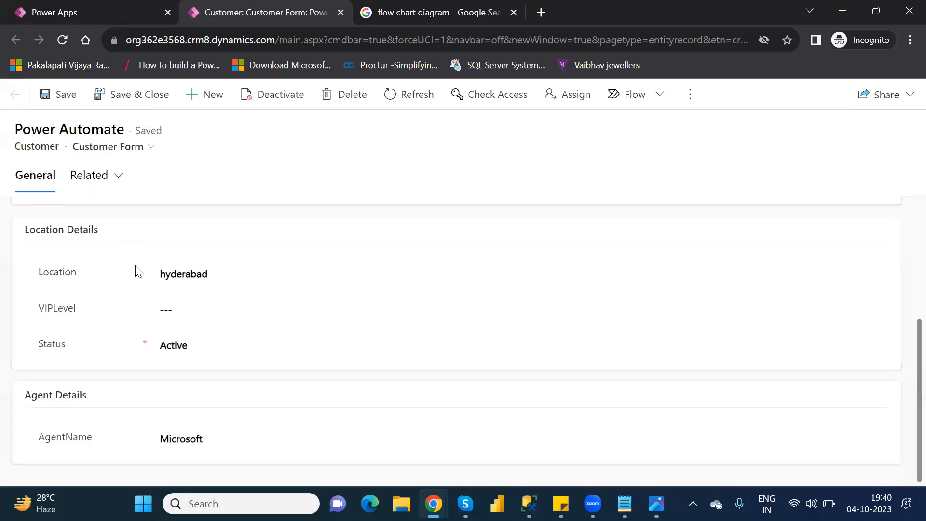
Capitalize the Location as Hyderabad, save the record and reload the page to recheck the location details
click(167, 275)
key(BackSpace)
text(H)
click(64, 102)
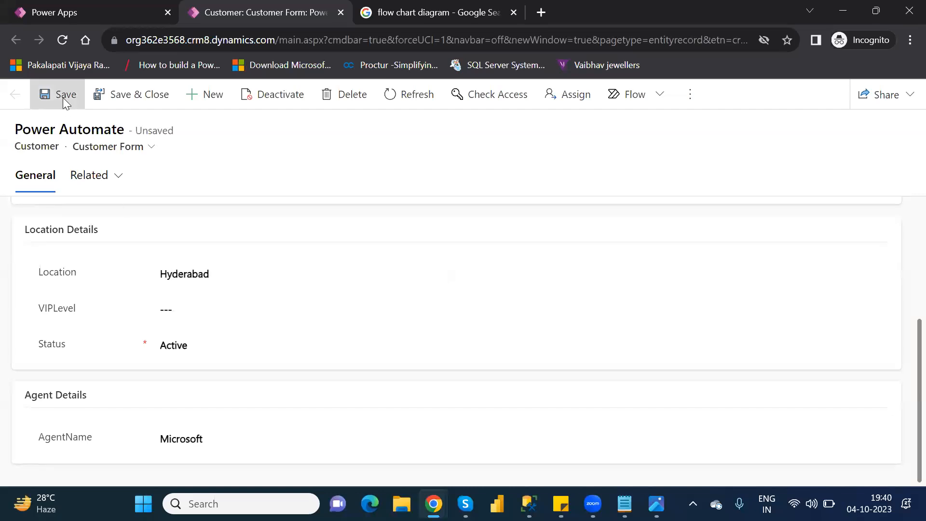
click(62, 40)
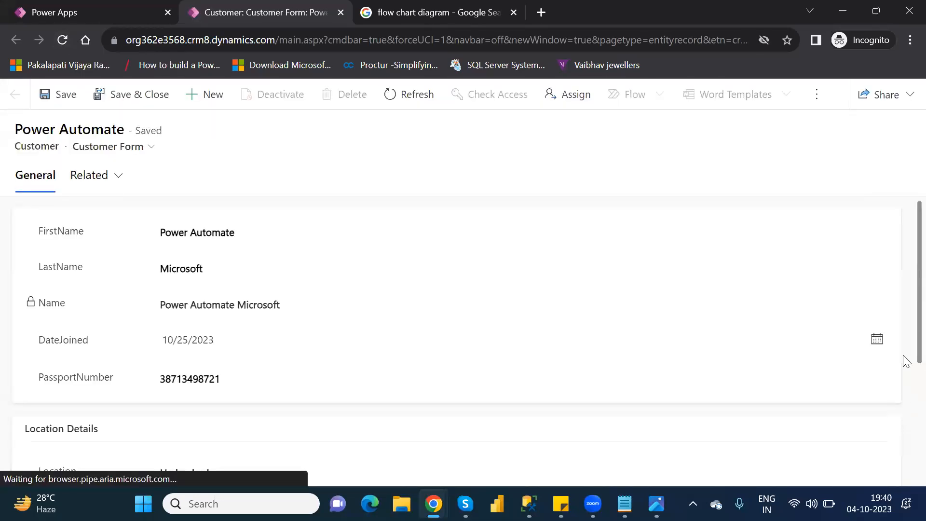
scroll(904, 376, down, 3)
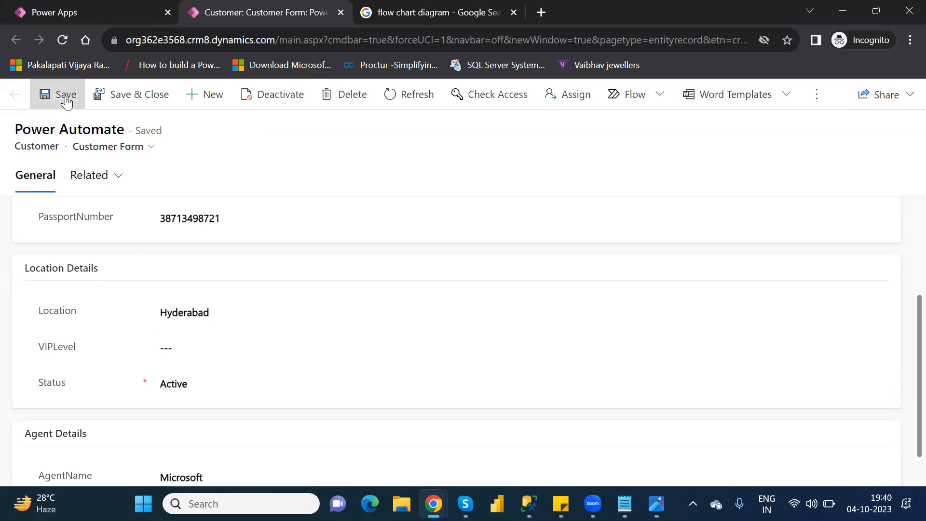
click(63, 40)
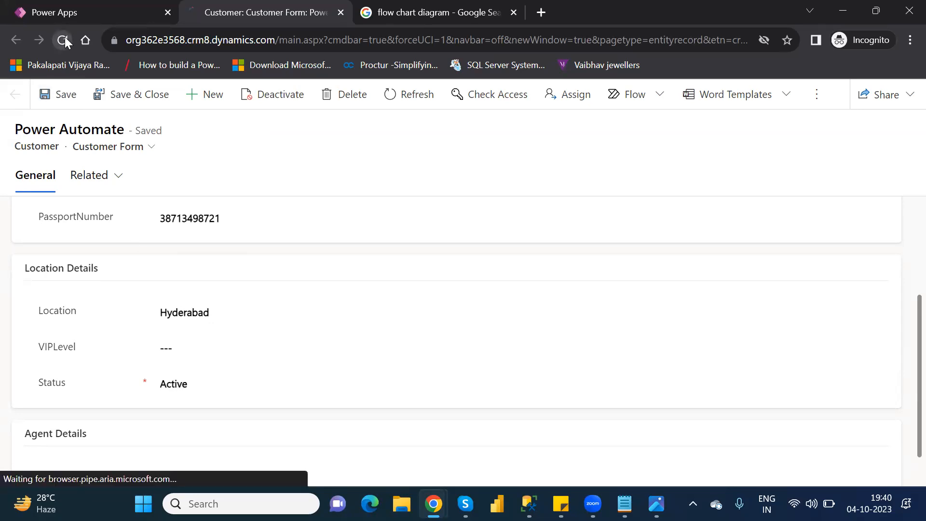
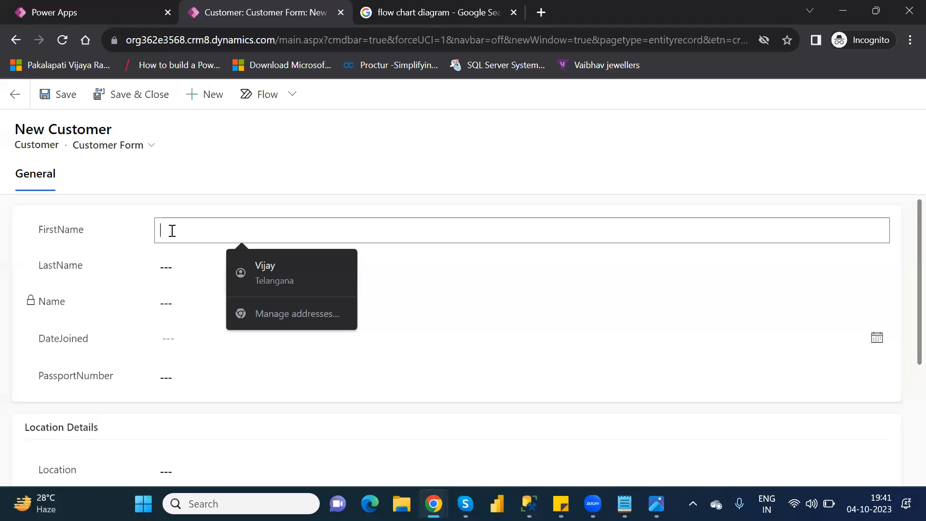
Enter SSRS as the new customer's FirstName and Microsoft as the LastName
text(SR)
key(BackSpace)
text(SRS)
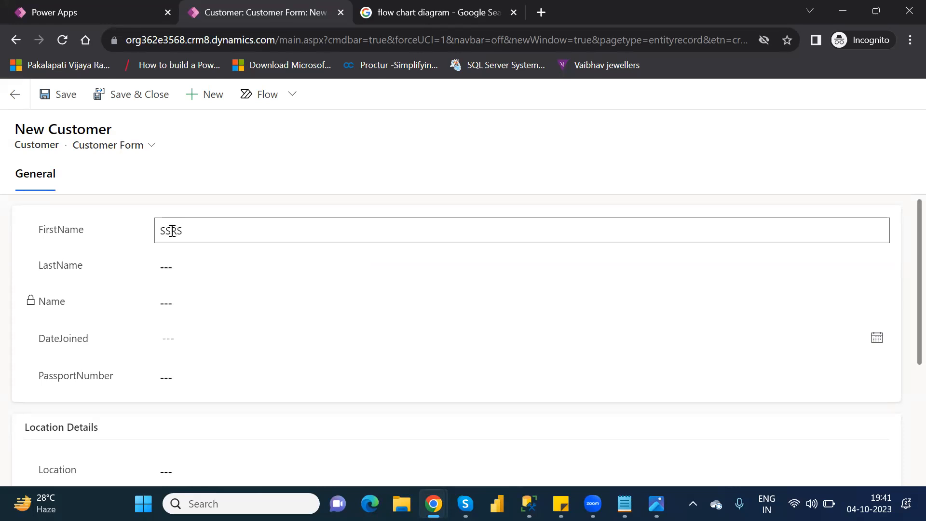
key(Tab)
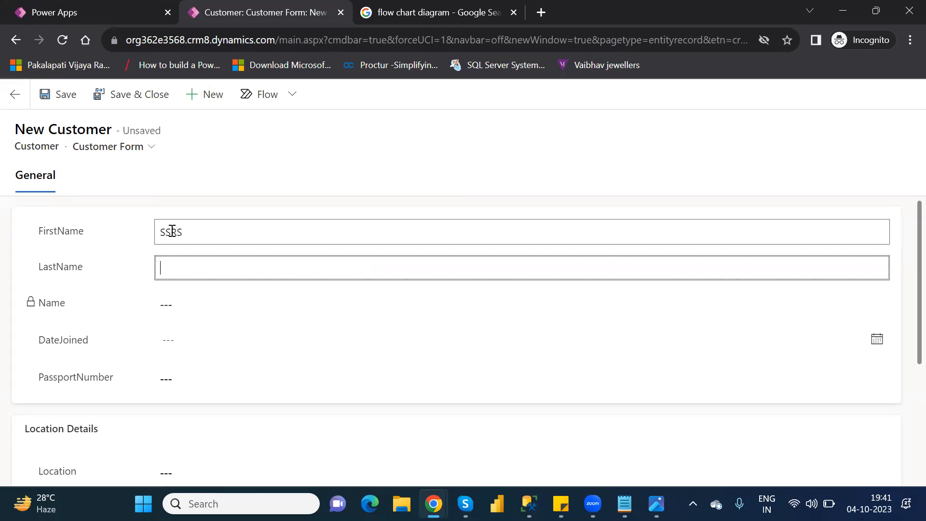
text(Microsoft)
key(Tab)
key(Tab)
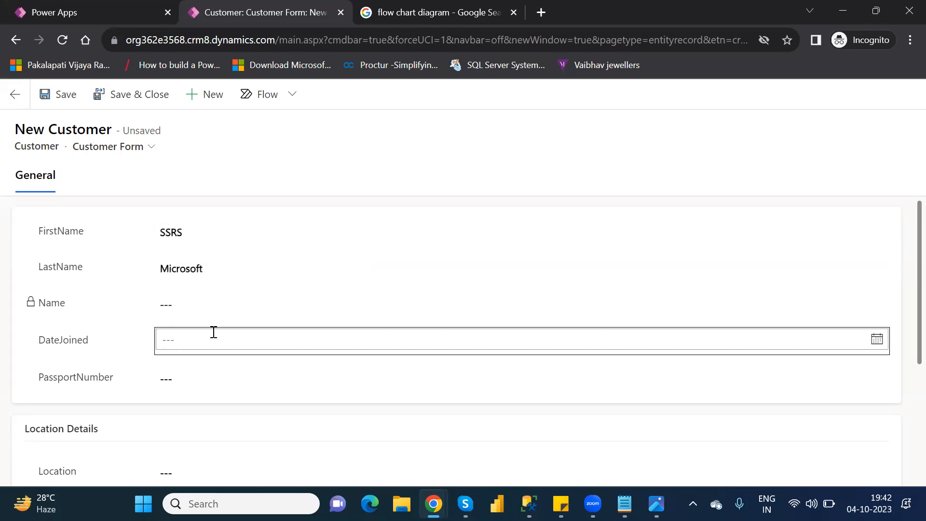
Set the customer's DateJoined to 10/19/2023 and fill in the passport number
click(223, 337)
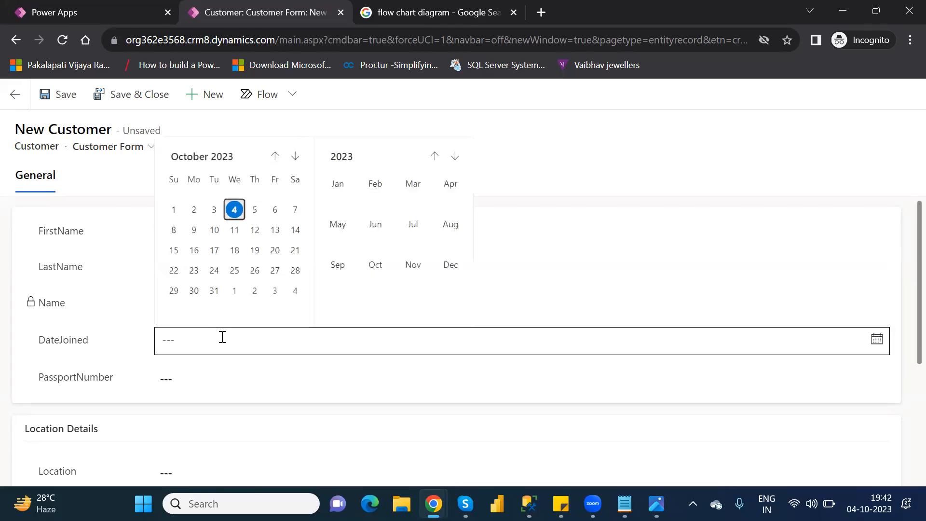
click(256, 251)
click(195, 379)
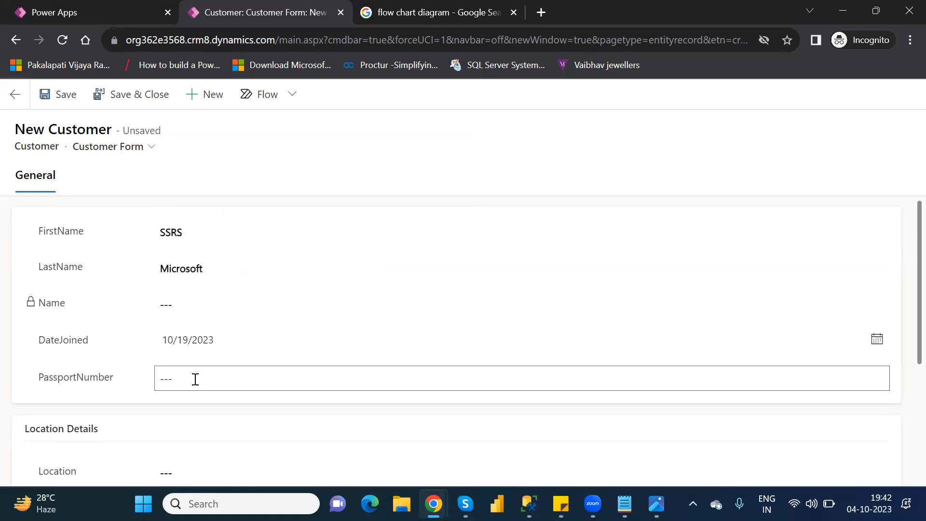
text(8347918274329817)
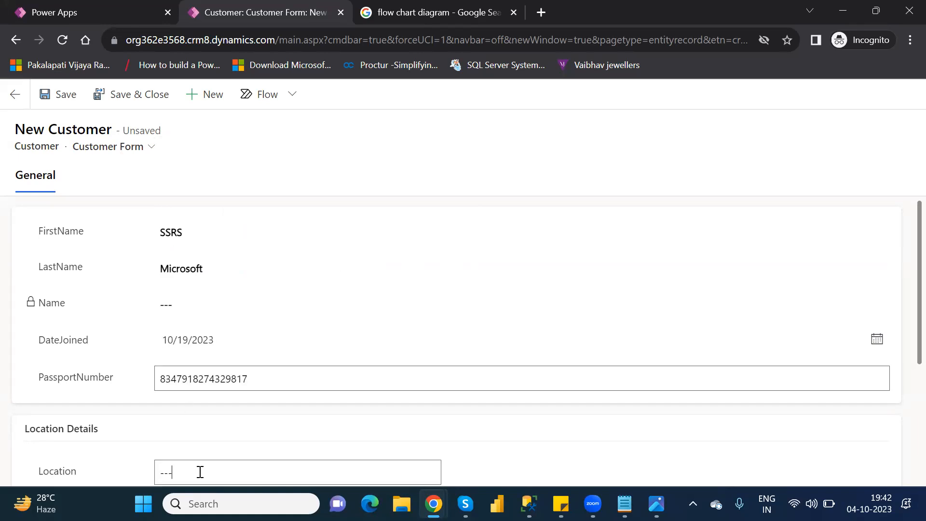
Enter Ameerpet as the new customer's Location
click(902, 343)
scroll(903, 366, down, 3)
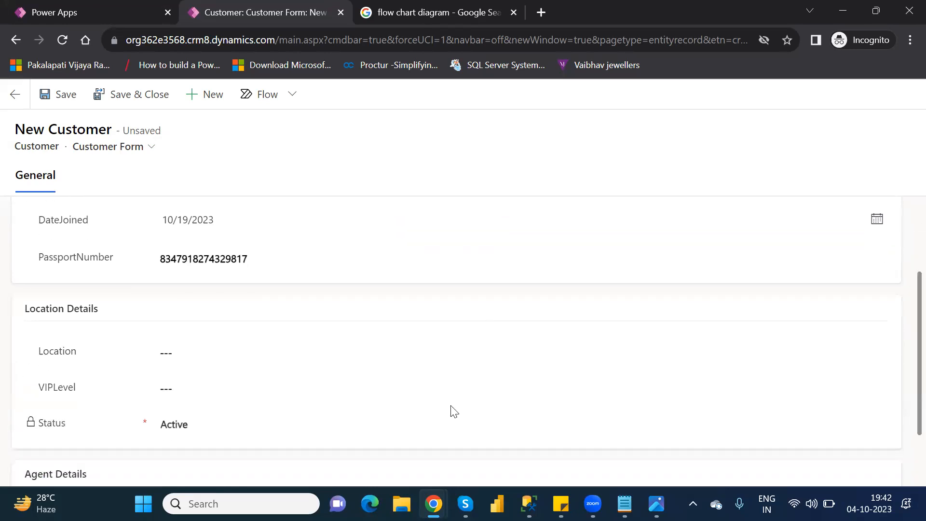
click(211, 354)
text(Ameerpet)
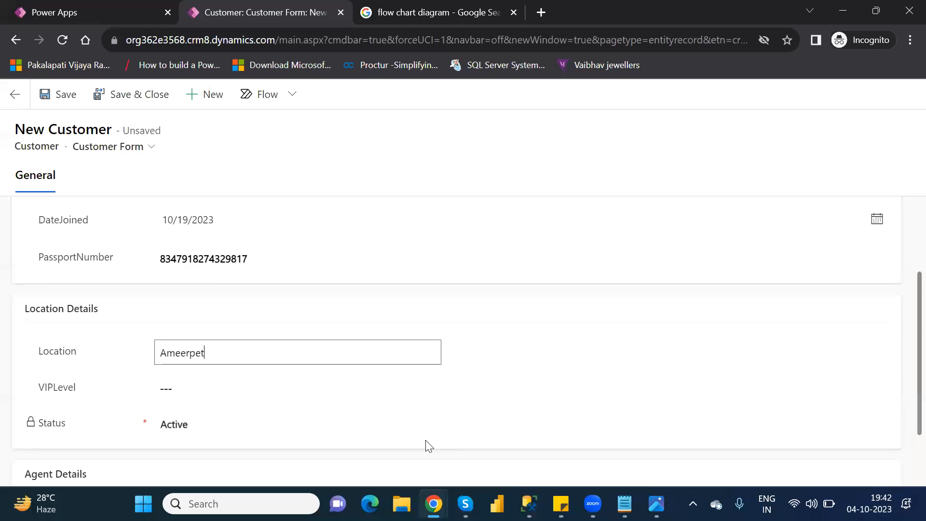
Enter Microsoft as the customer's AgentName and save the record
scroll(903, 417, down, 1)
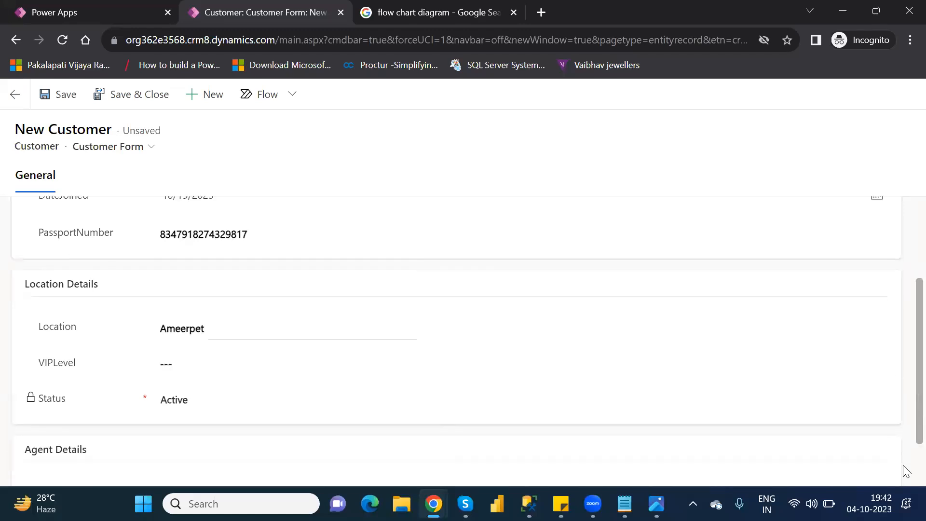
scroll(904, 470, down, 1)
click(197, 439)
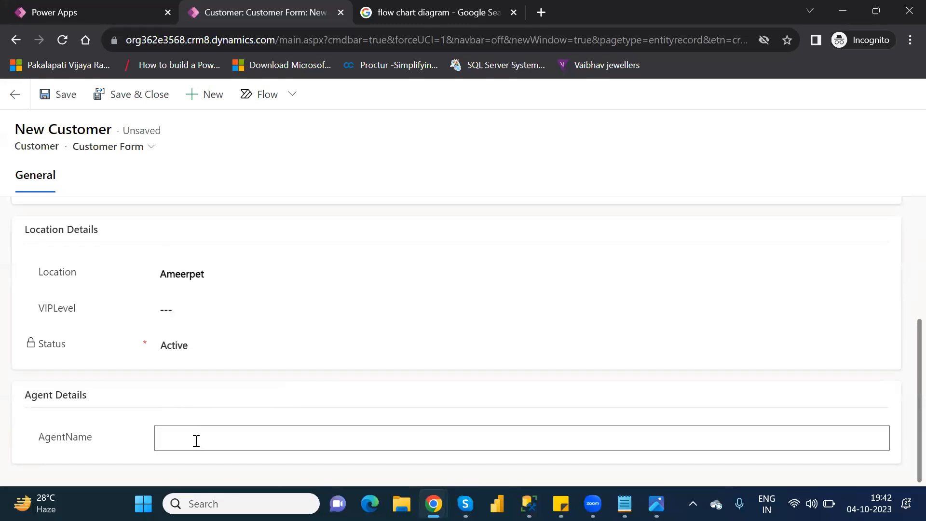
text(Microsoft)
click(63, 98)
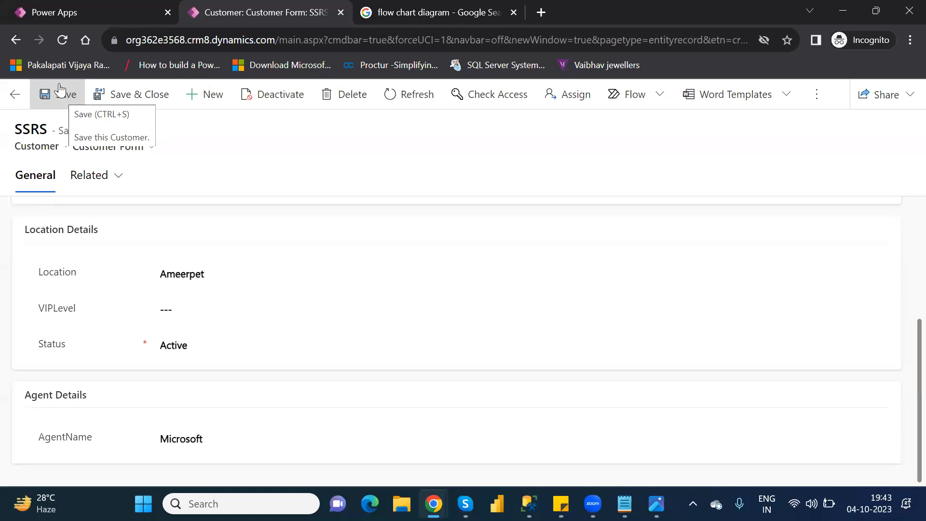
Change the SSRS customer's Location to Hyderabad, save the record and reload the page to check its location details
click(192, 267)
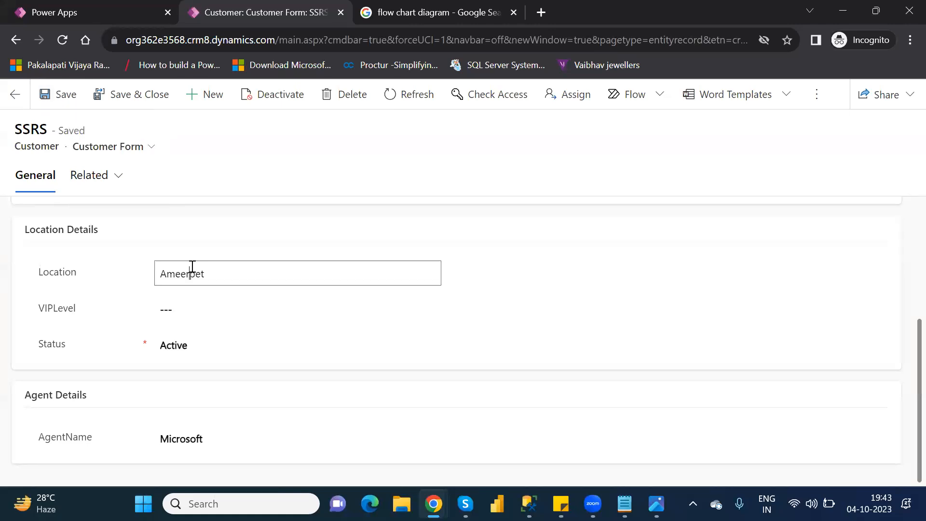
double_click(192, 267)
text(Hyderabad)
click(555, 268)
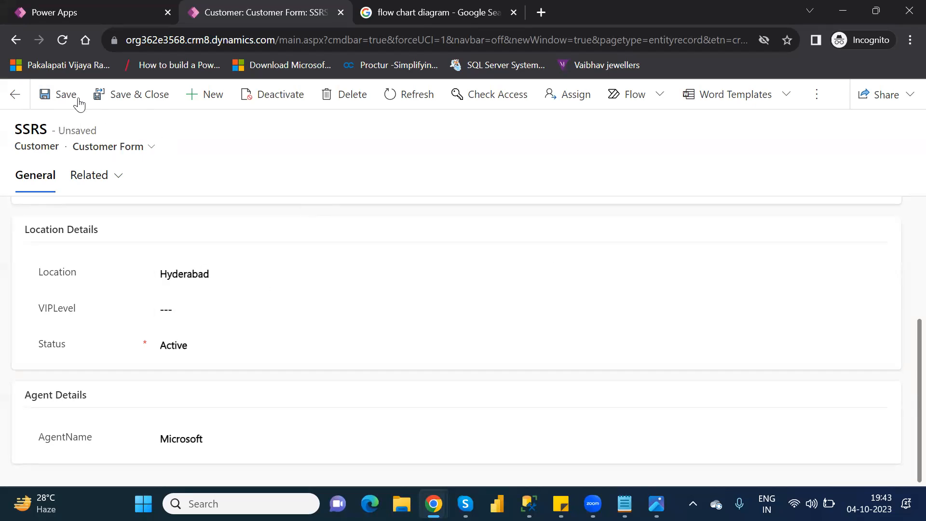
click(61, 96)
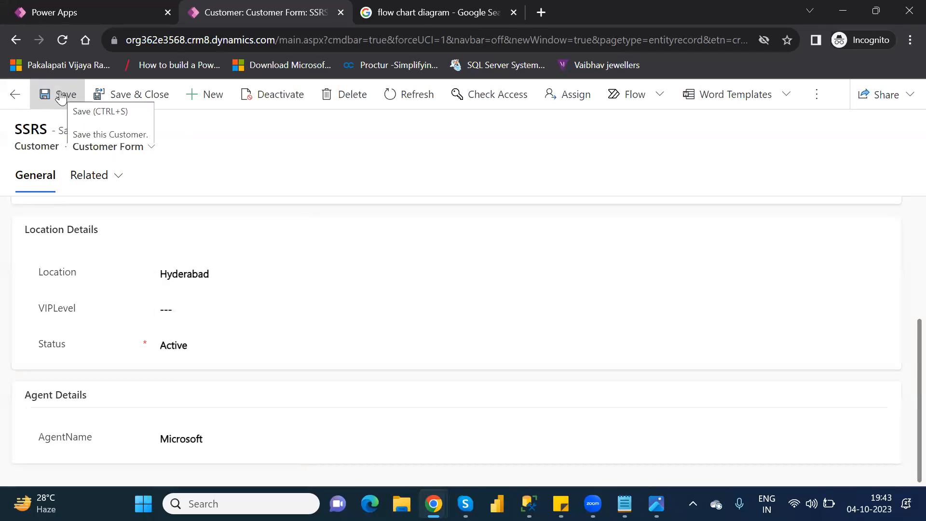
click(66, 42)
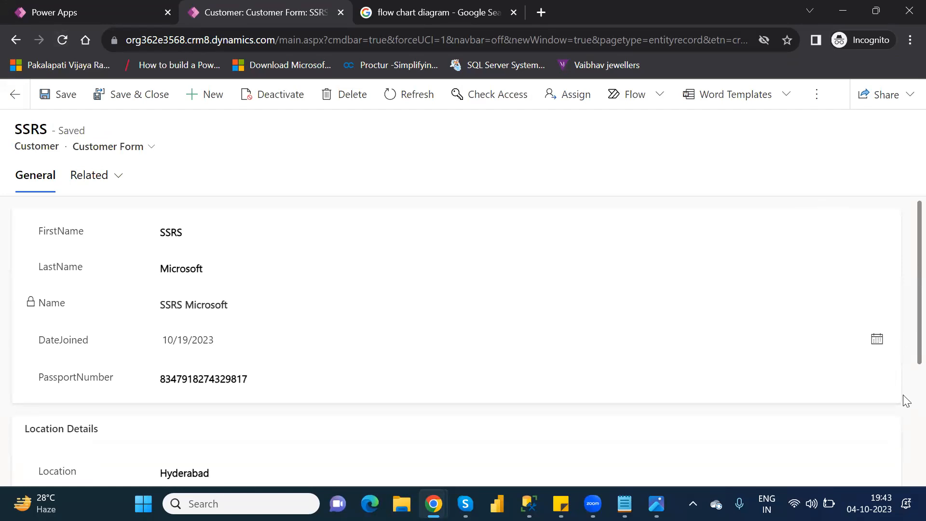
scroll(907, 404, down, 4)
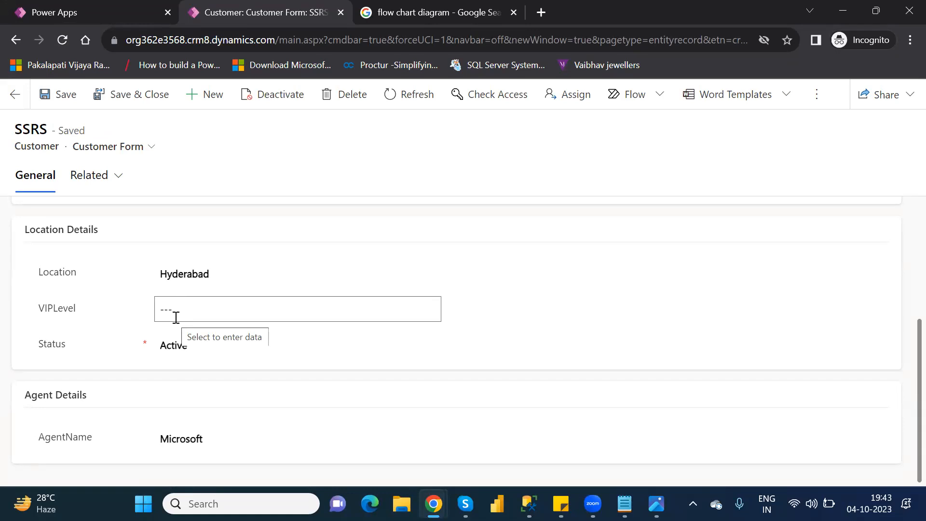
Start another new customer record with FirstName SSIS and LastName Microsoft
click(207, 101)
click(177, 234)
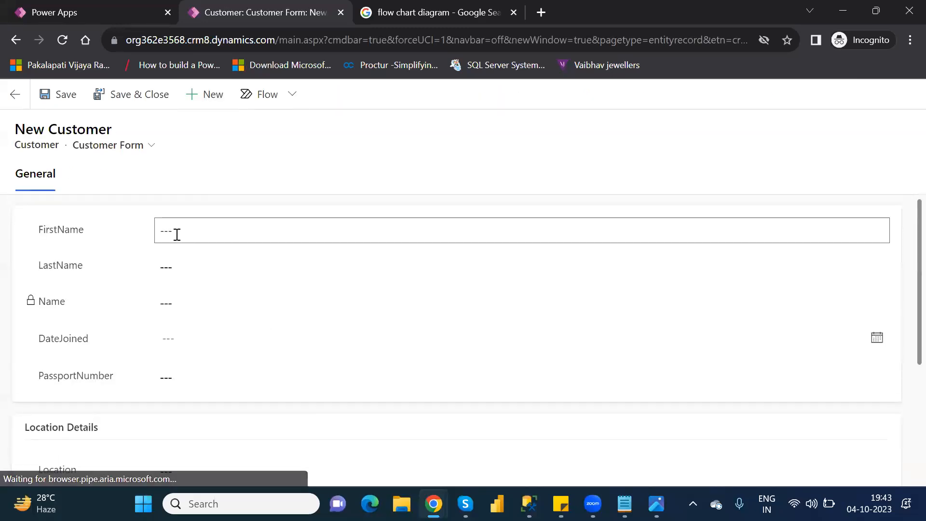
text(S)
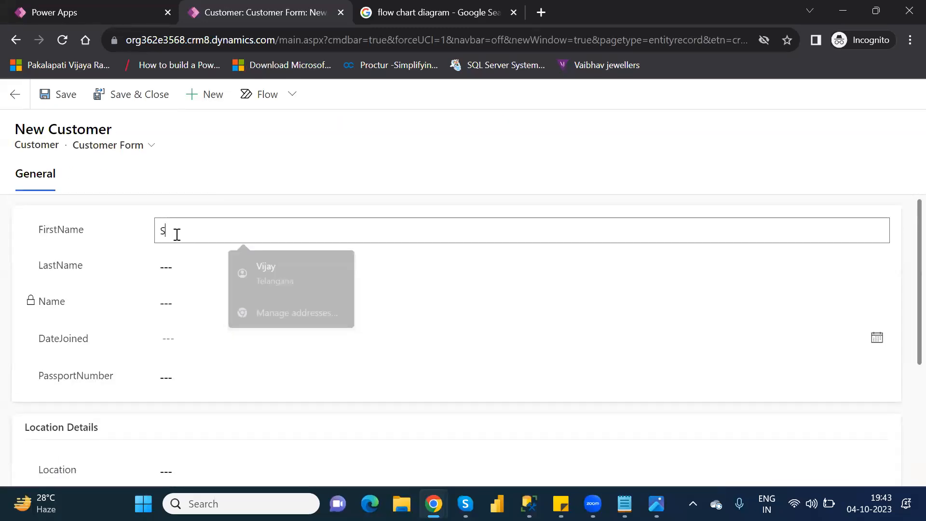
text(SIS)
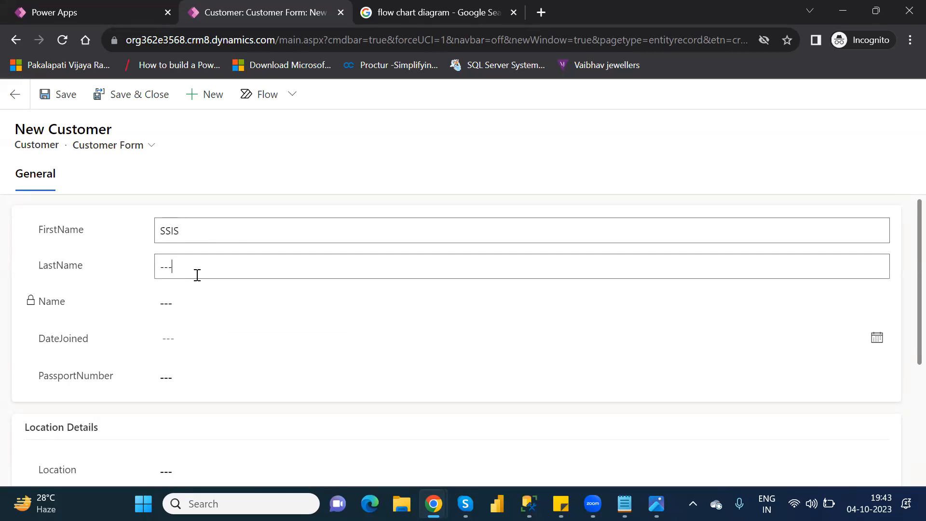
text(Microsf)
key(BackSpace)
text(oft)
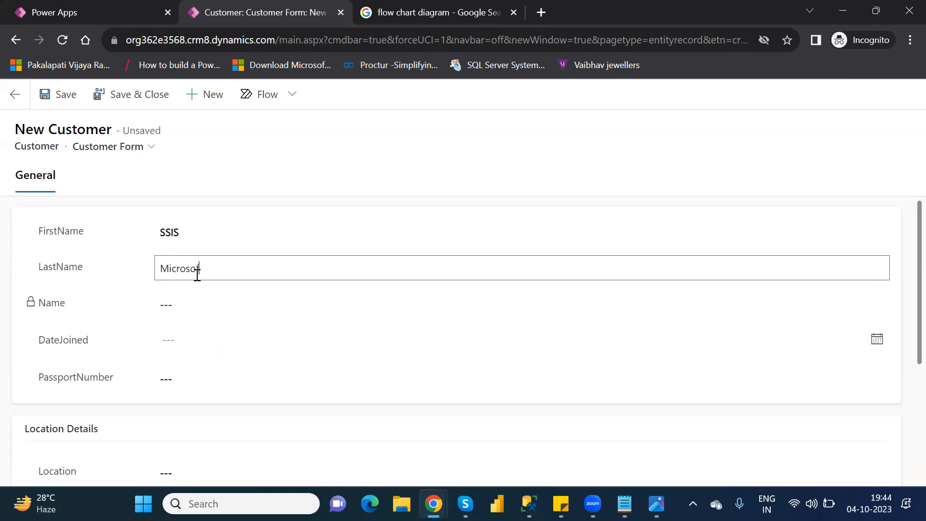
key(Tab)
key(Tab)
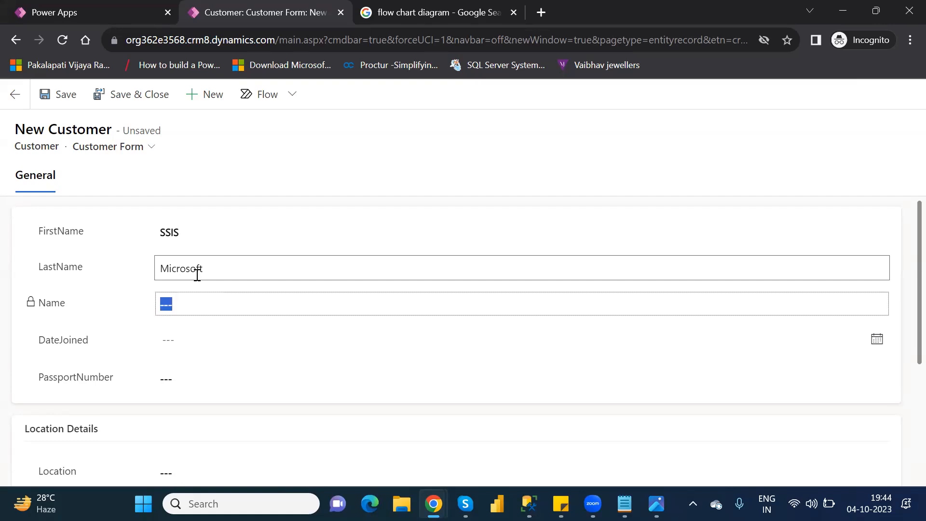
Set the SSIS customer's DateJoined to 10/27/2023 and fill in the passport number
click(214, 334)
click(213, 335)
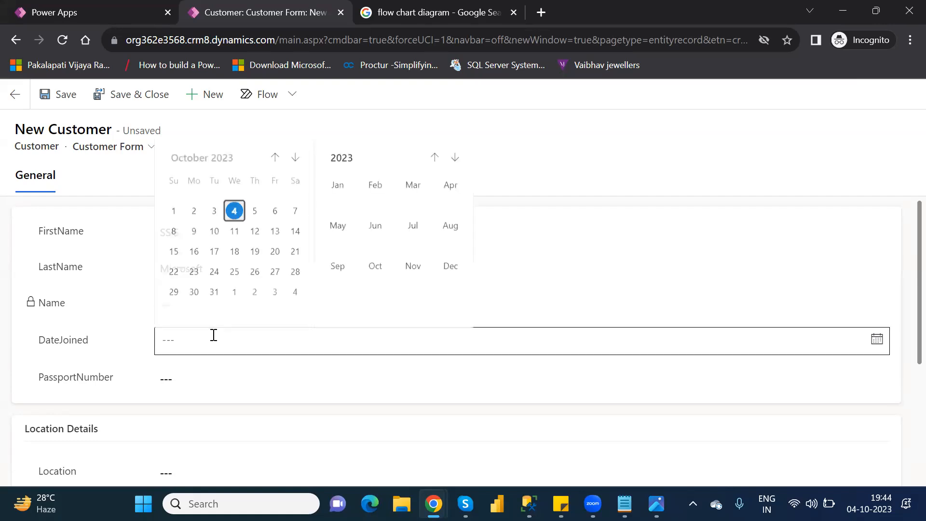
click(274, 271)
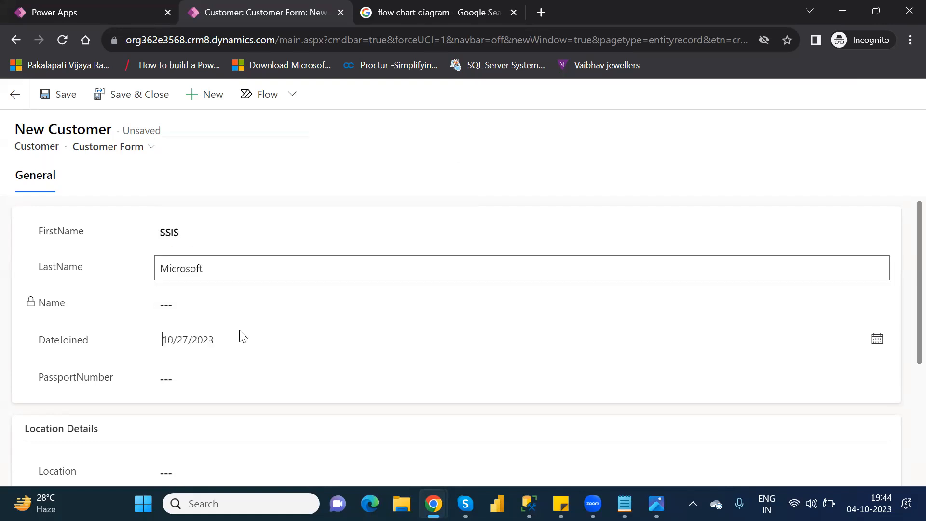
click(213, 378)
text(3871439827)
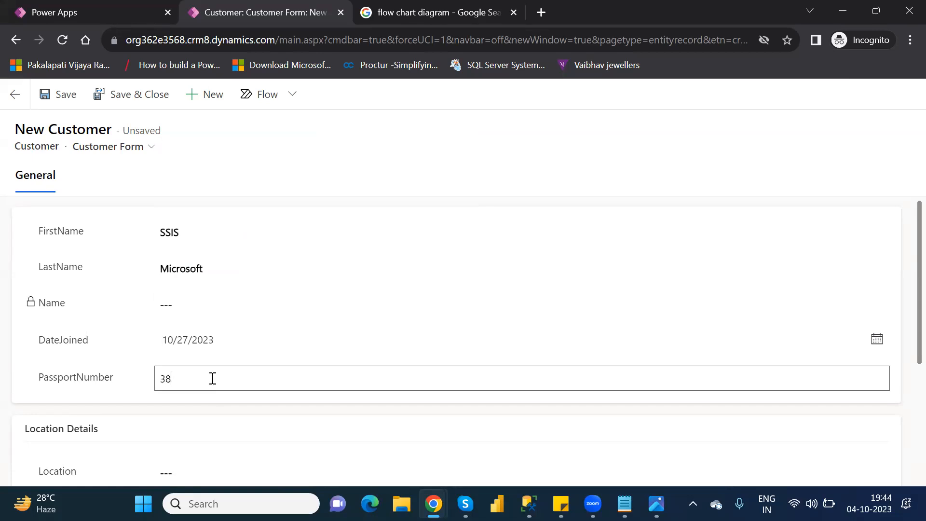
Enter Hyderabad as the SSIS customer's Location
click(214, 472)
text(Hyderabad)
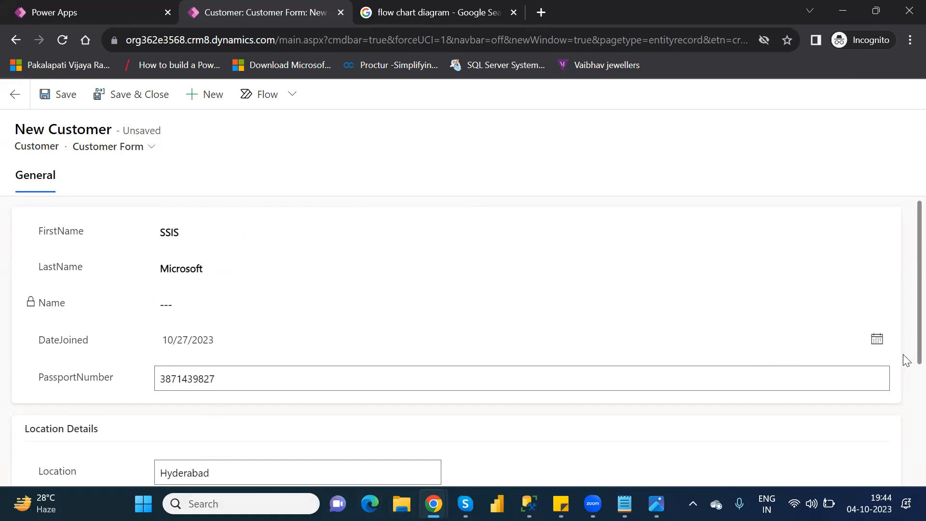
Check the location details of the SSIS customer, enter Microsoft as its AgentName and save the record
drag(918, 344, 903, 464)
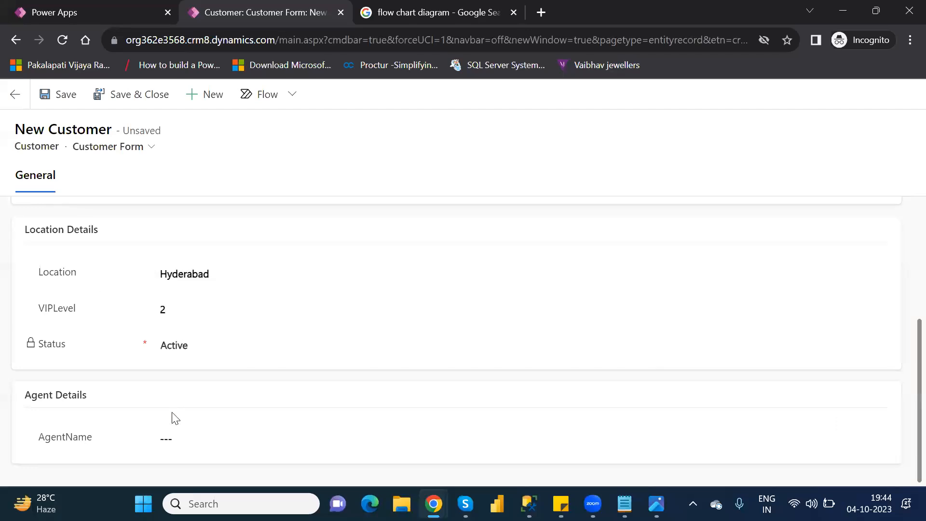
click(183, 438)
text(Microsoft)
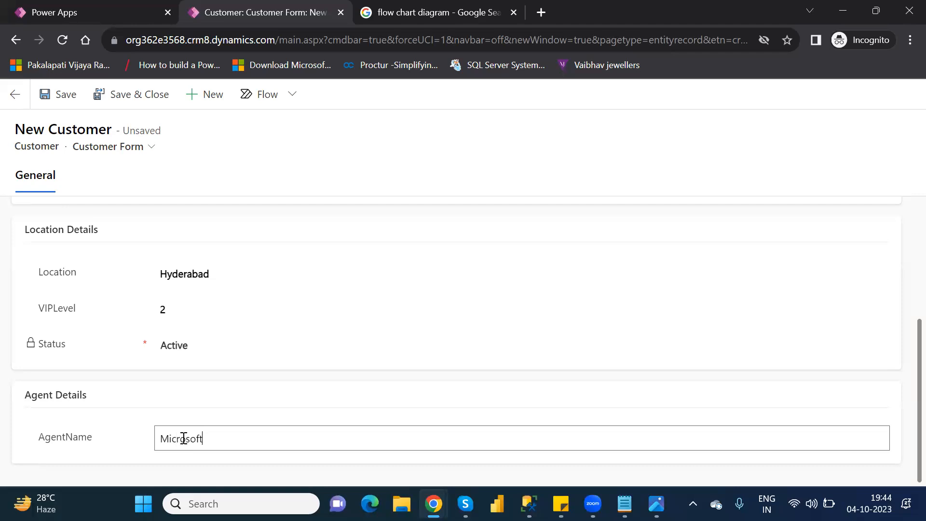
click(52, 95)
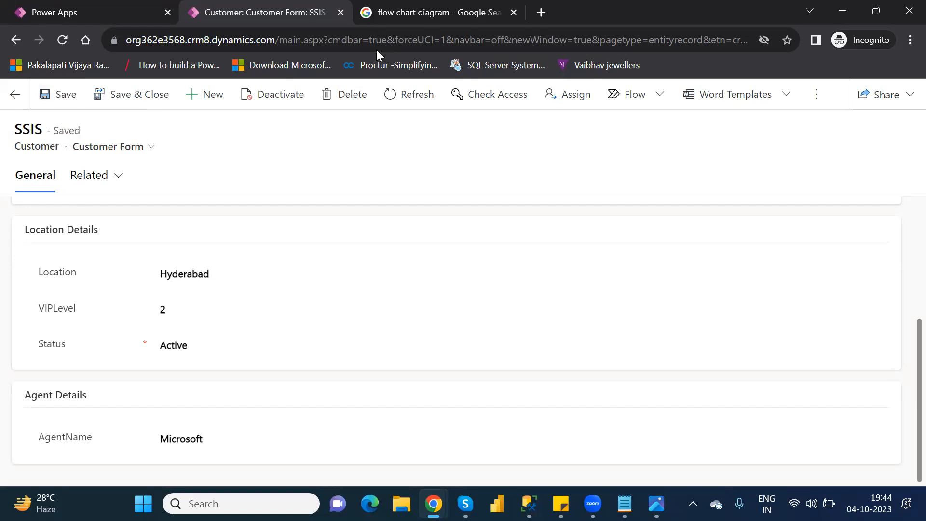
Close the customer form, return to the Customer table and open its Location and VIP Level Rule business rule
click(340, 13)
click(564, 322)
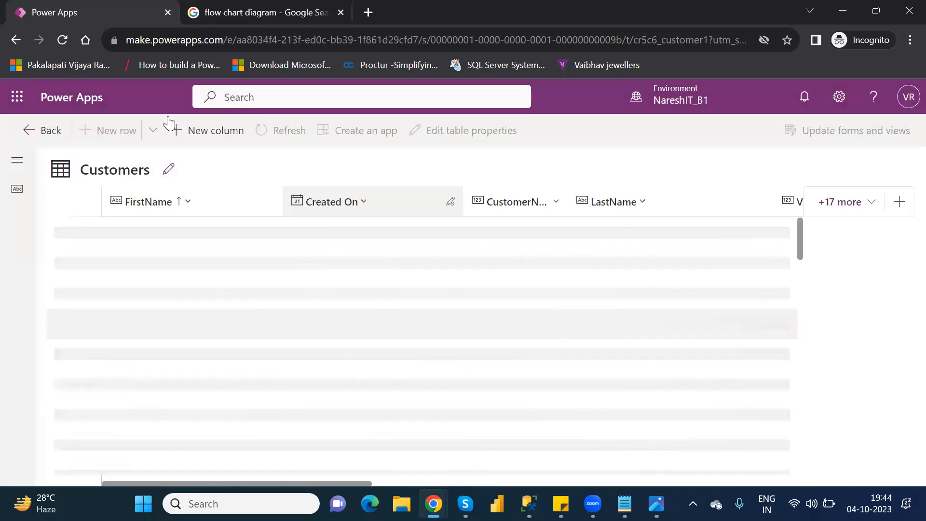
click(51, 132)
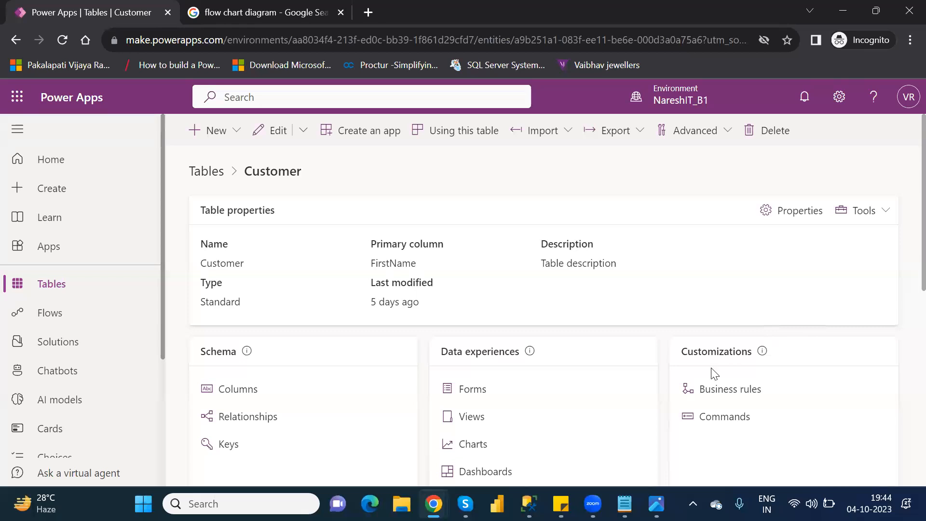
click(723, 391)
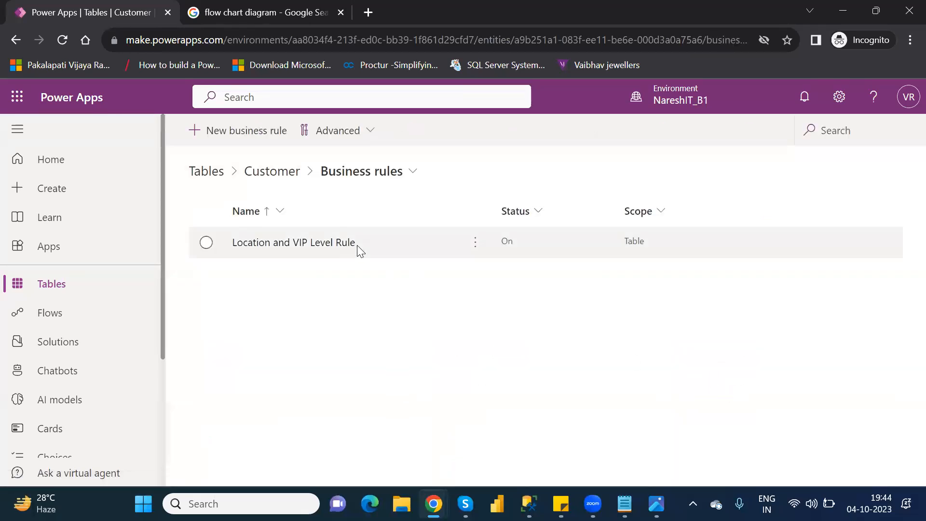
click(348, 242)
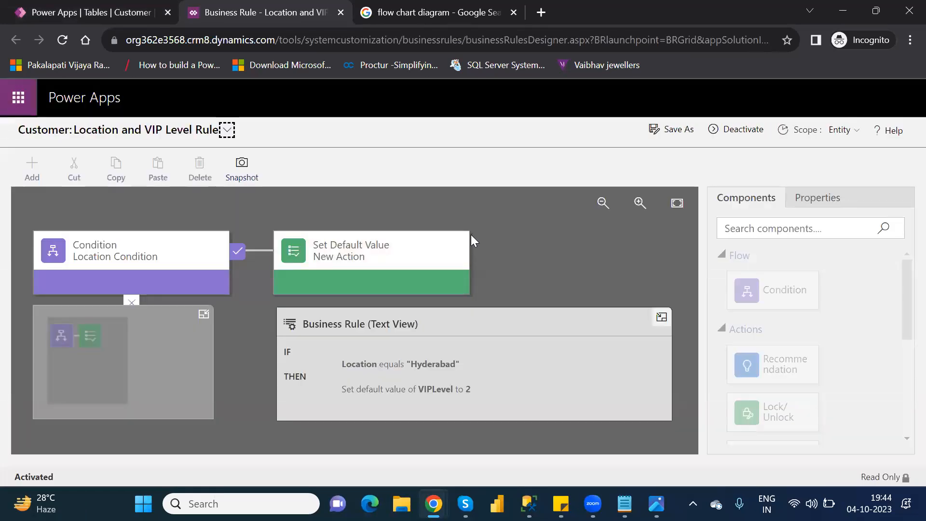
Inspect the rule's Set Default Value action and deactivate the Location and VIP Level Rule
click(434, 237)
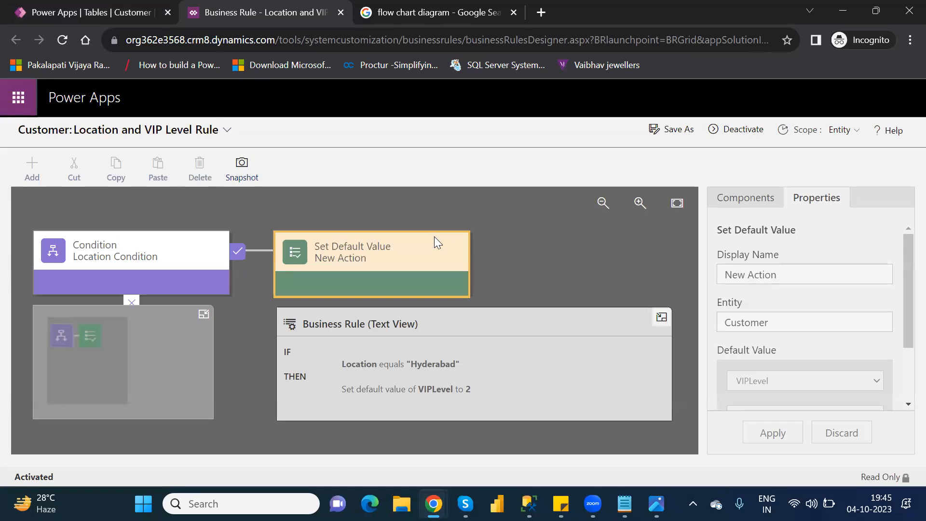
click(745, 131)
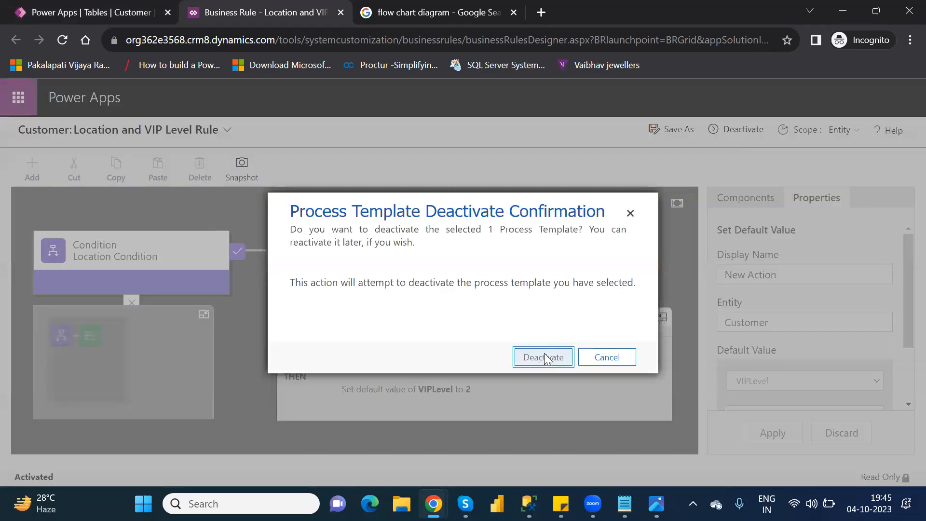
click(544, 357)
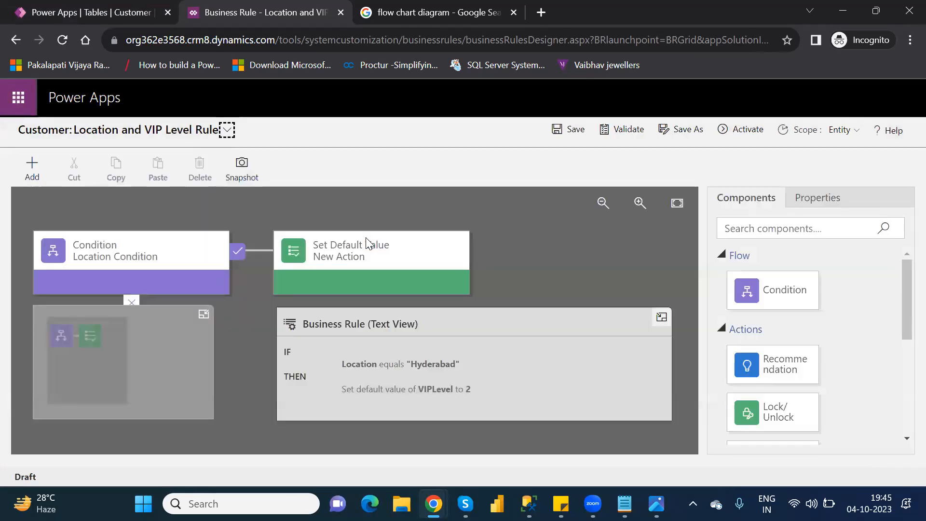
Delete the Set Default Value action from the Location and VIP Level Rule
click(366, 243)
key(Delete)
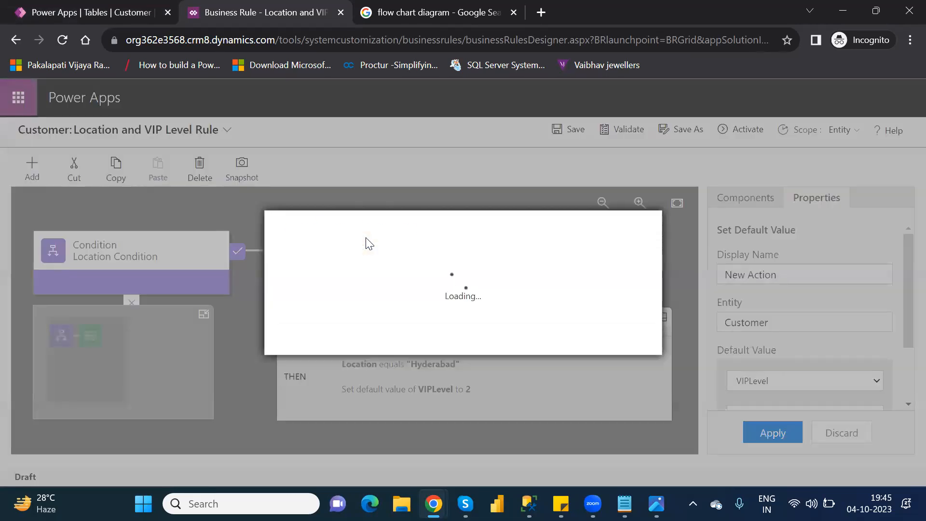
click(543, 339)
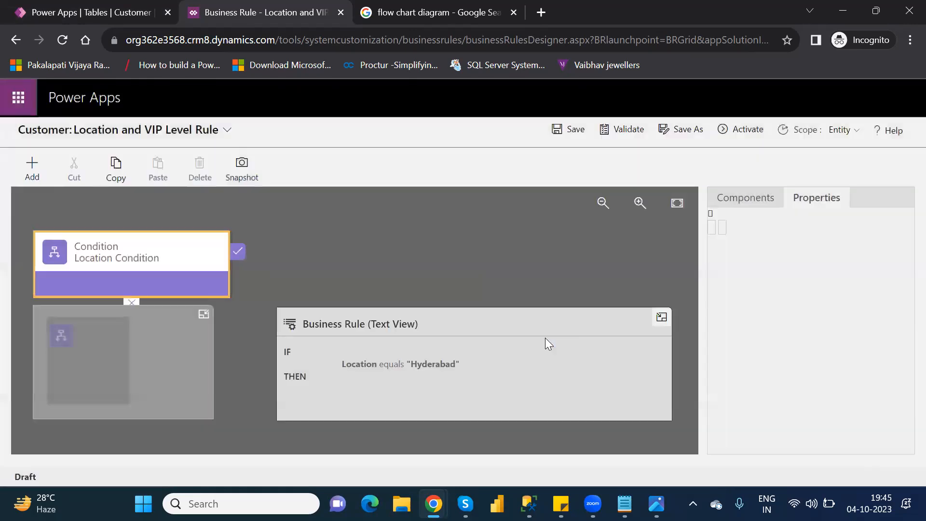
Add a Set Field Value action to the Location Condition's true branch that sets VIPLevel to 3, and apply it
click(748, 205)
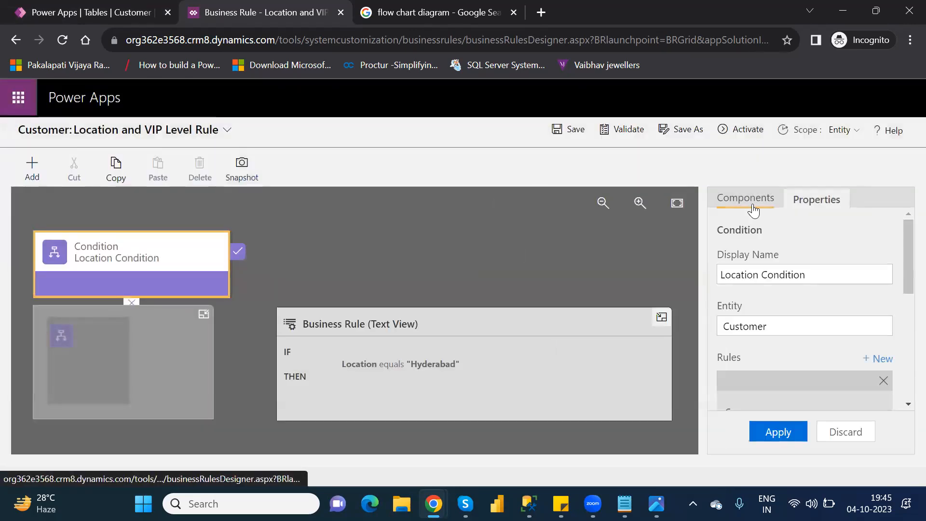
drag(906, 317, 903, 381)
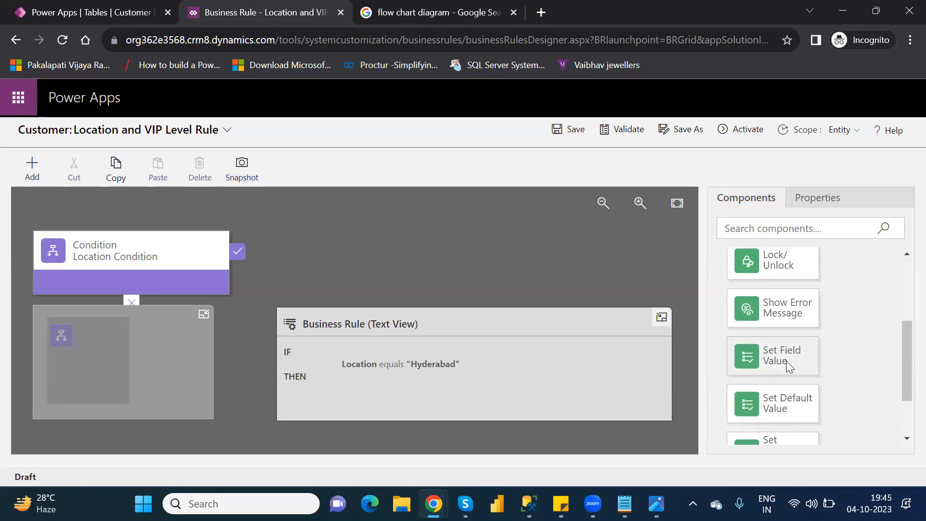
drag(738, 352, 252, 276)
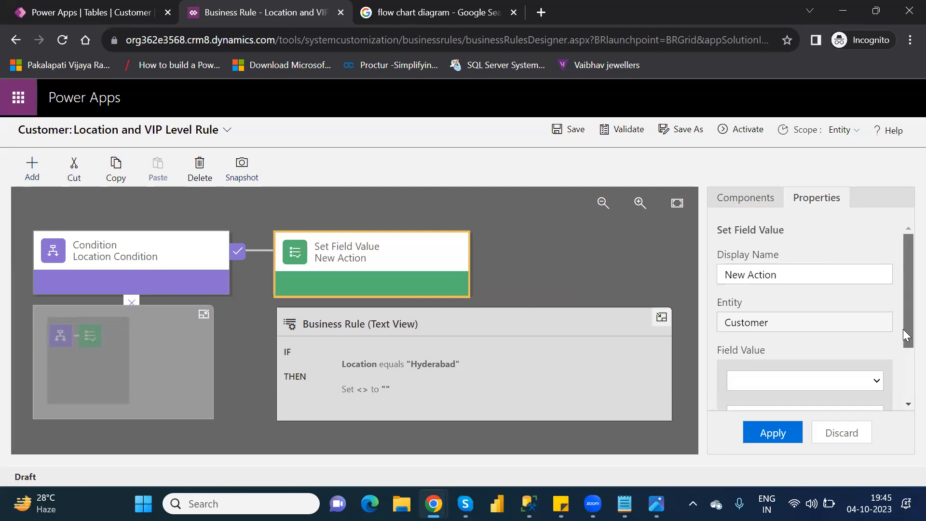
drag(904, 329, 903, 391)
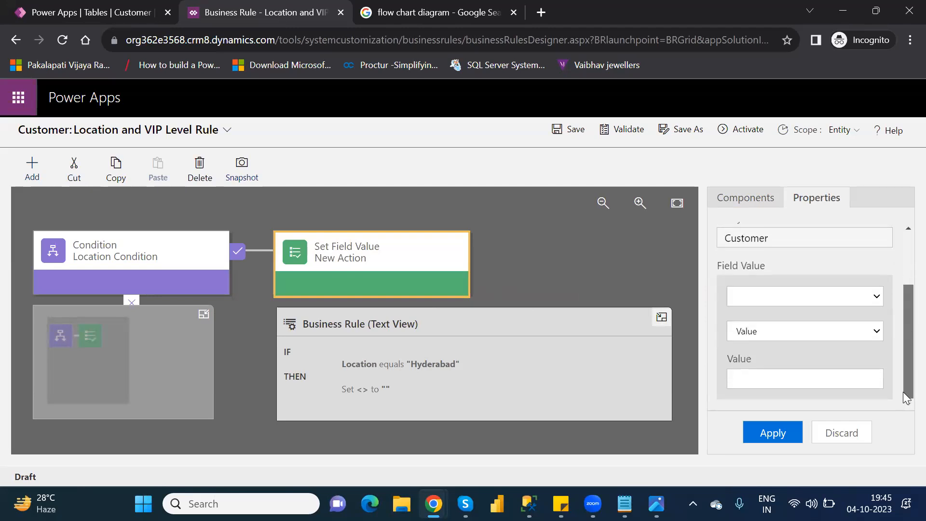
click(785, 294)
click(780, 282)
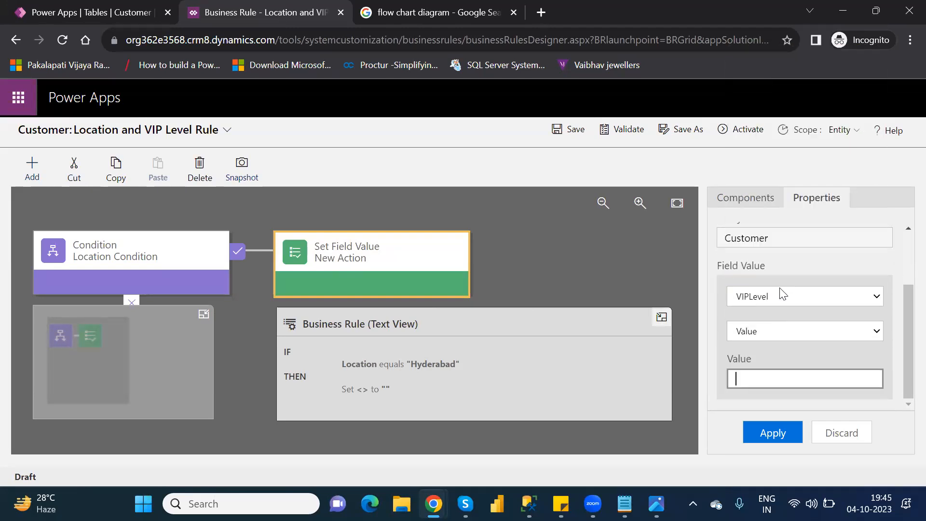
text(3)
click(781, 427)
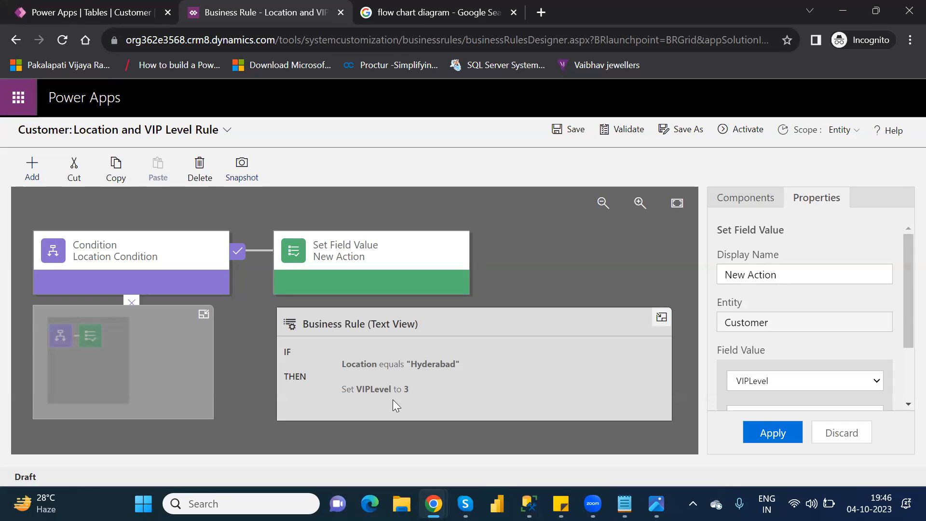
Delete the Set Field Value action from the rule
click(365, 258)
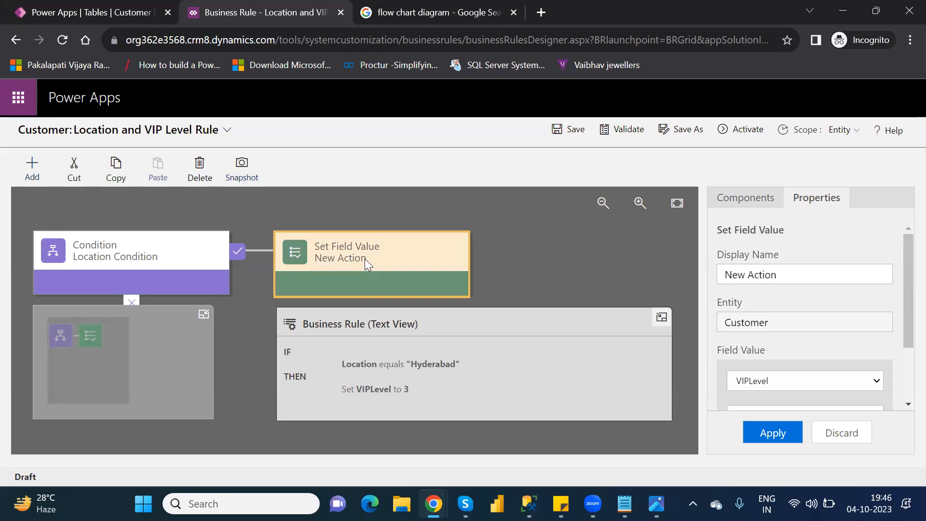
key(Delete)
click(552, 344)
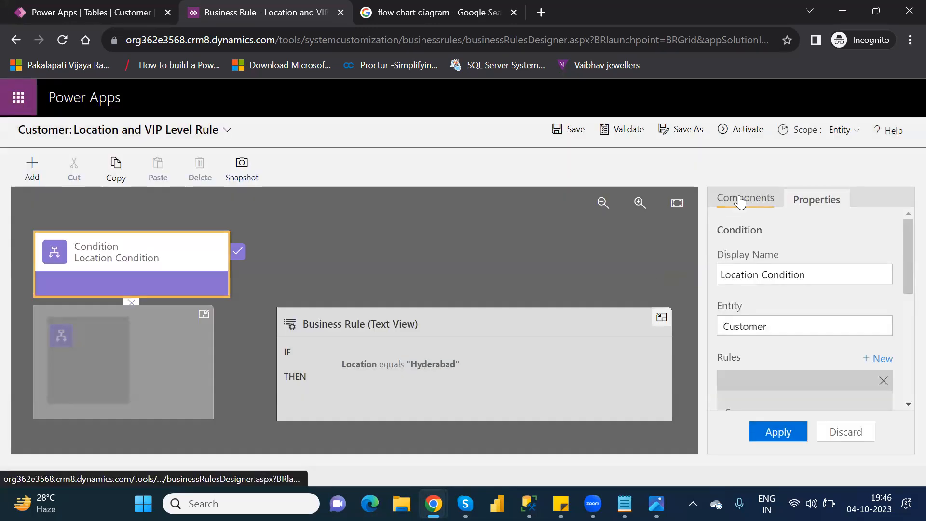
Add a Show Error Message action to the Location Condition's true branch
click(742, 202)
drag(903, 369, 903, 361)
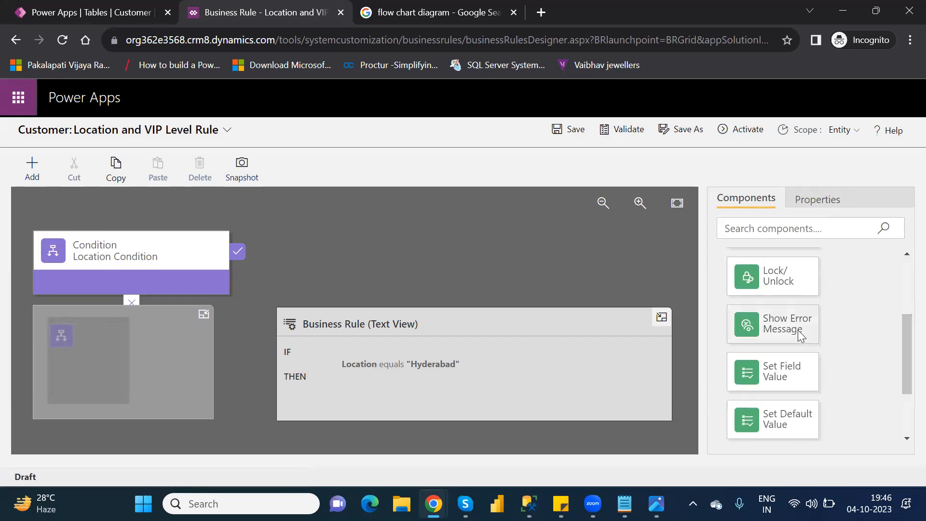
drag(801, 336, 256, 271)
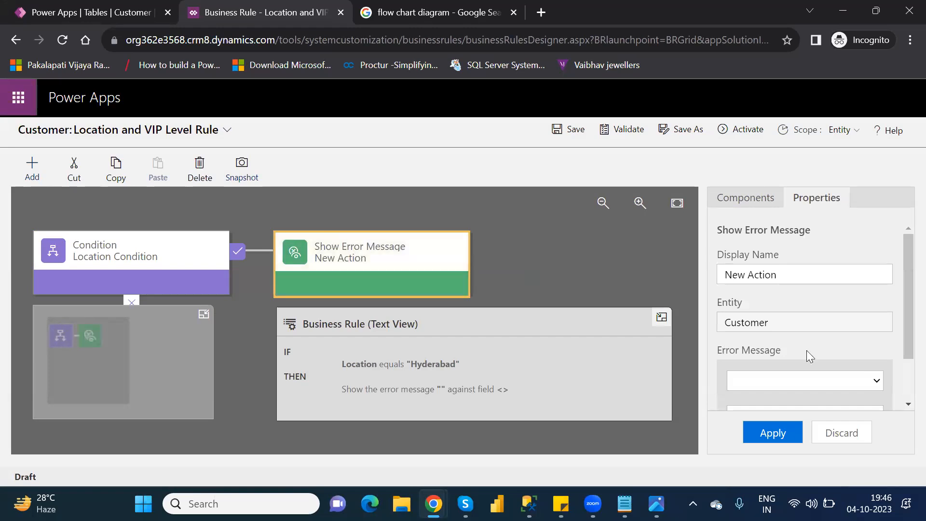
Set the error message on the VIPLevel field to "Change the location Hyderabad to another other value" and apply it
drag(903, 329, 902, 371)
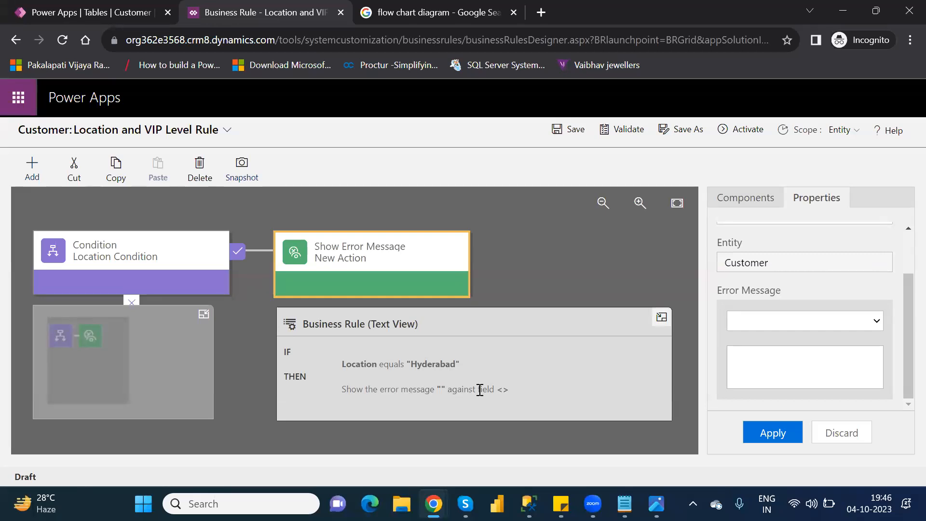
click(751, 322)
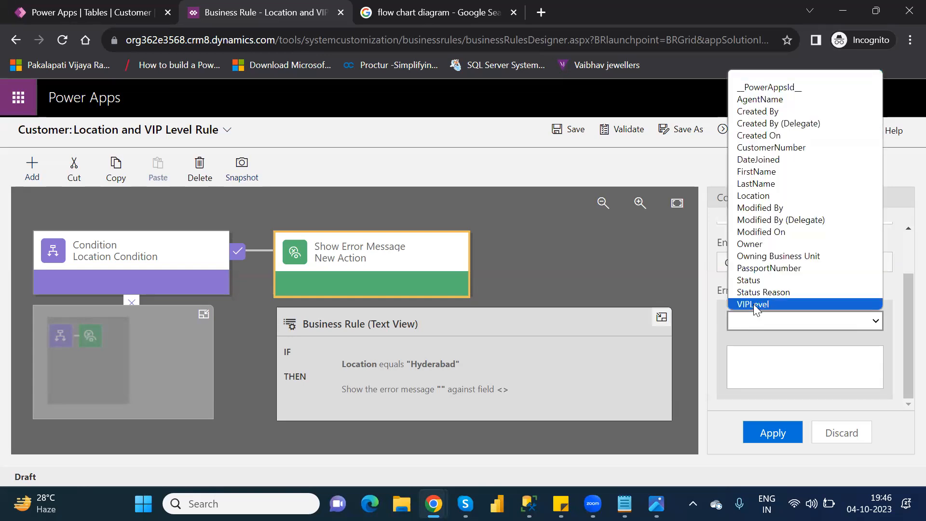
click(753, 303)
click(771, 369)
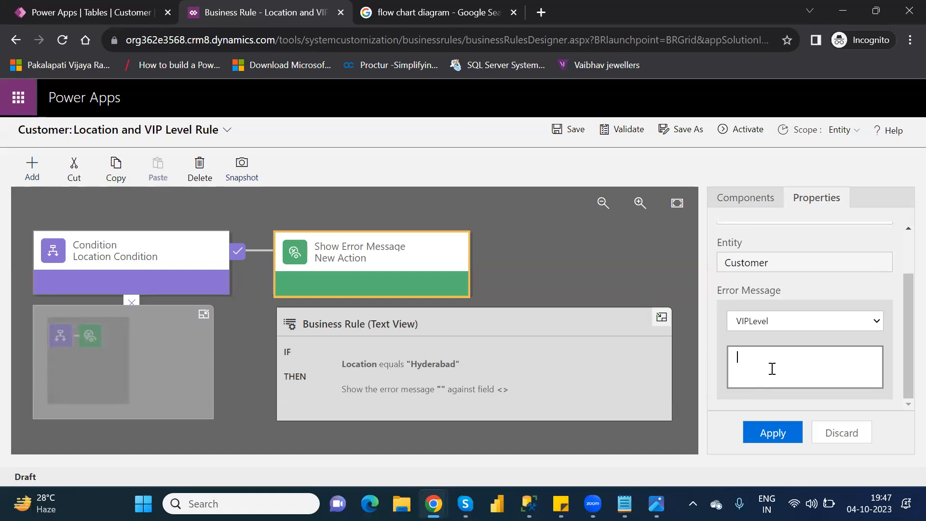
text(Change it to)
key(BackSpace)
key(BackSpace)
key(BackSpace)
key(BackSpace)
text(the location Hyderabad to another other value)
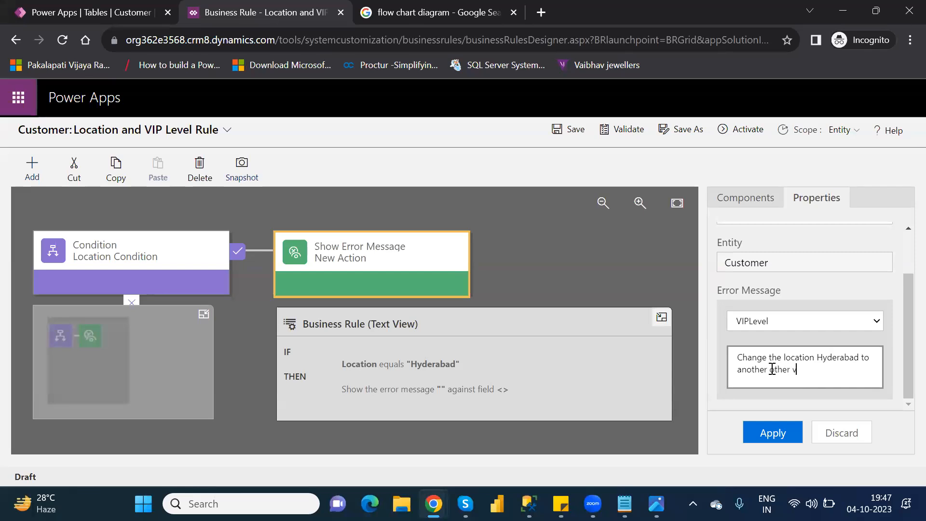
click(777, 434)
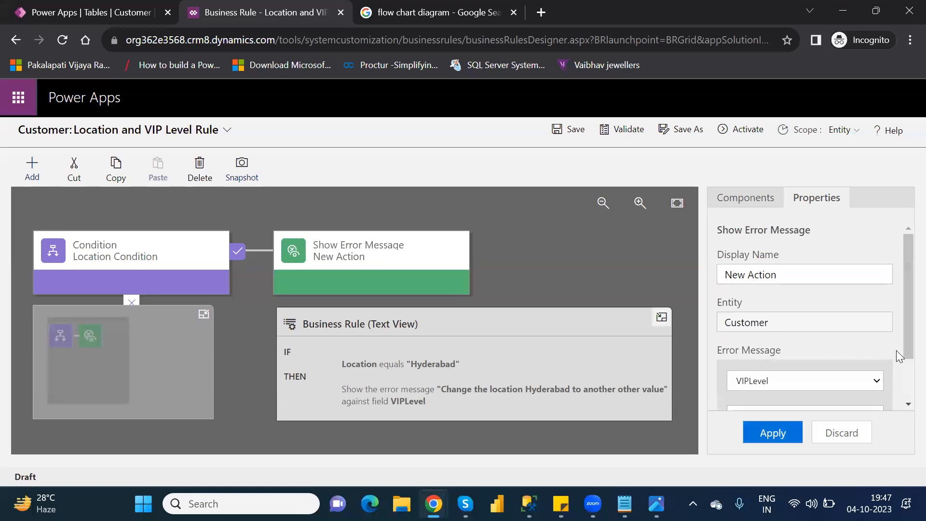
Validate and activate the Location and VIP Level Rule
click(624, 130)
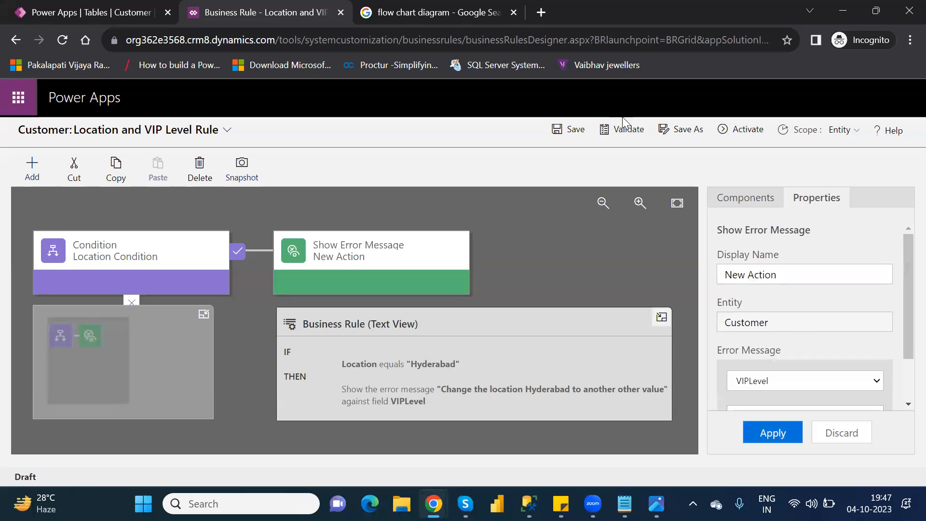
click(745, 131)
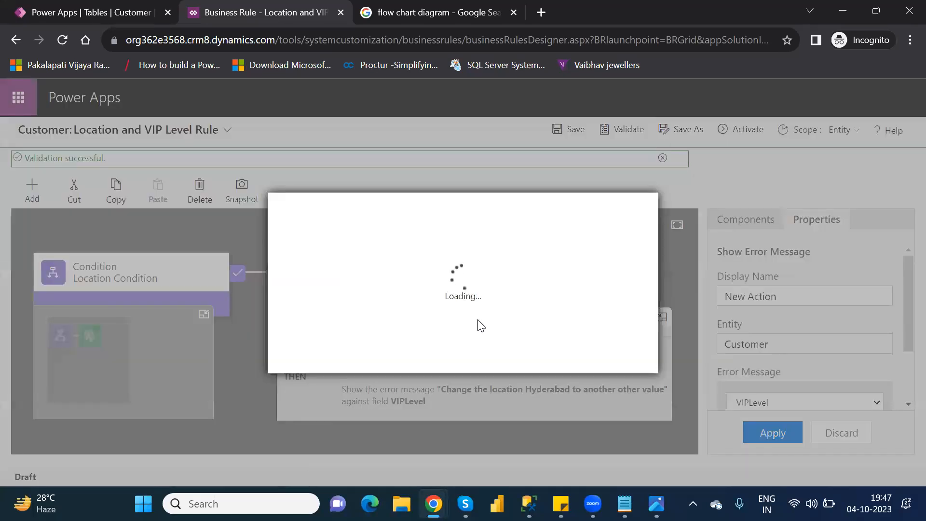
click(538, 358)
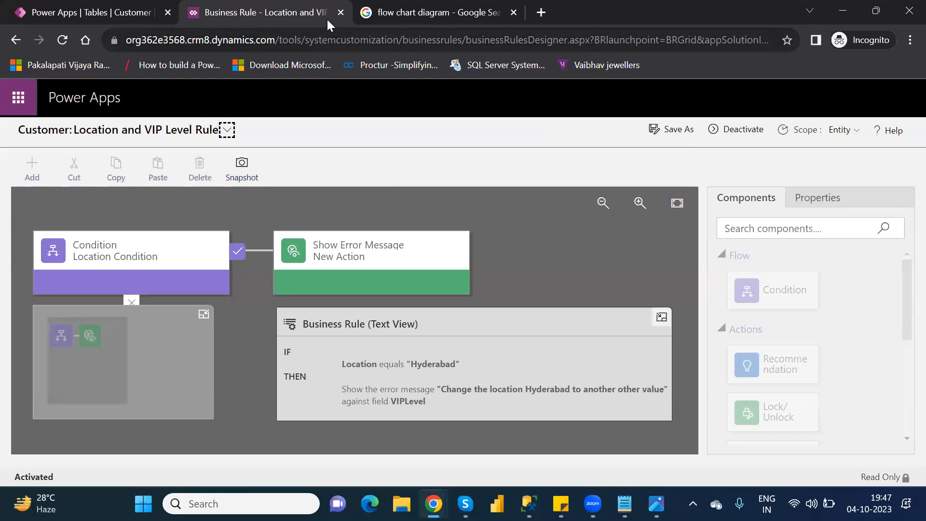
Close the business rule designer and open the Customer table's rows for editing
click(341, 14)
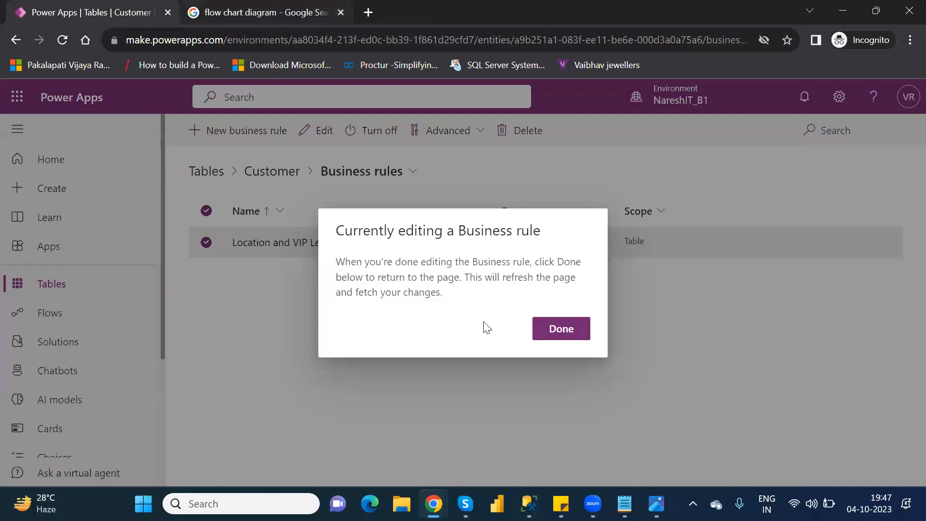
click(569, 336)
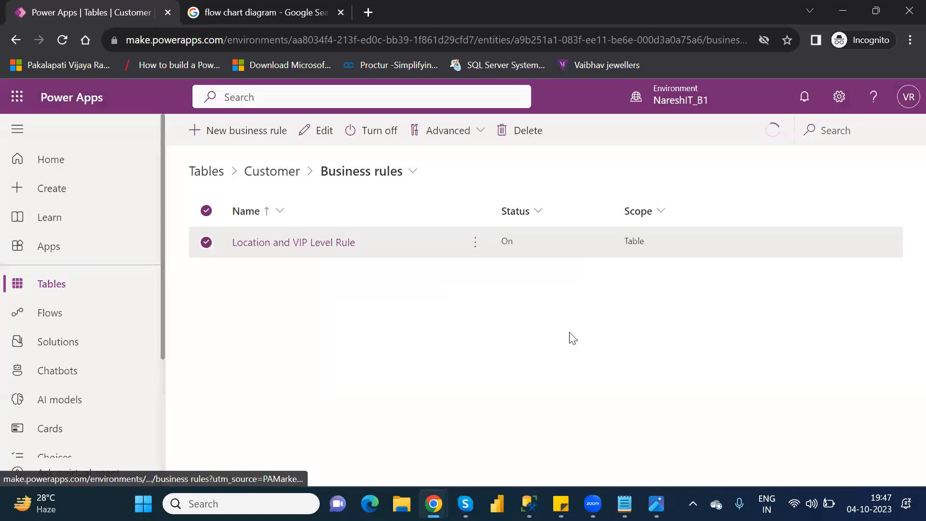
click(62, 41)
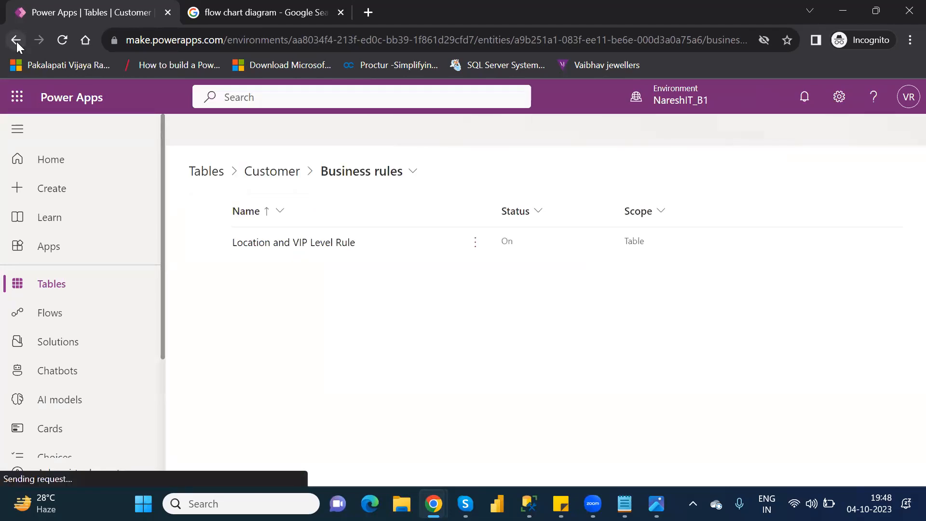
click(274, 173)
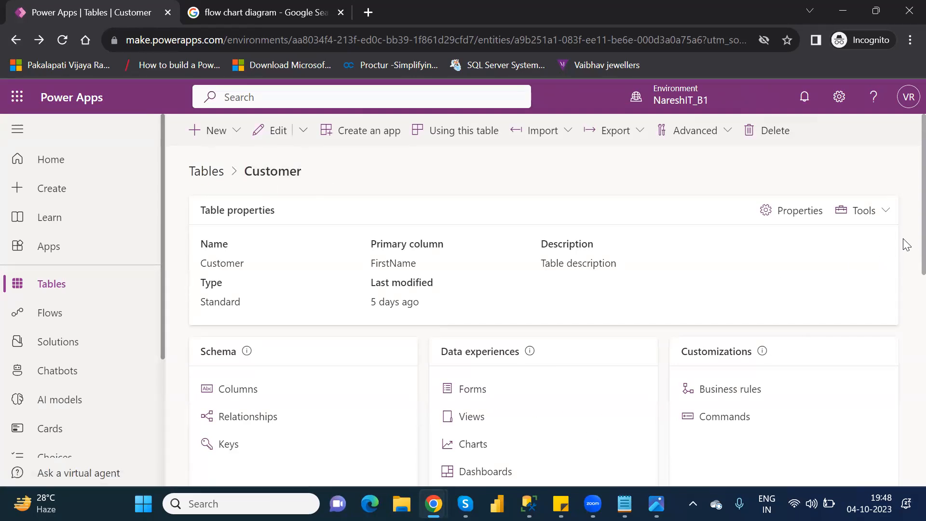
scroll(901, 283, down, 8)
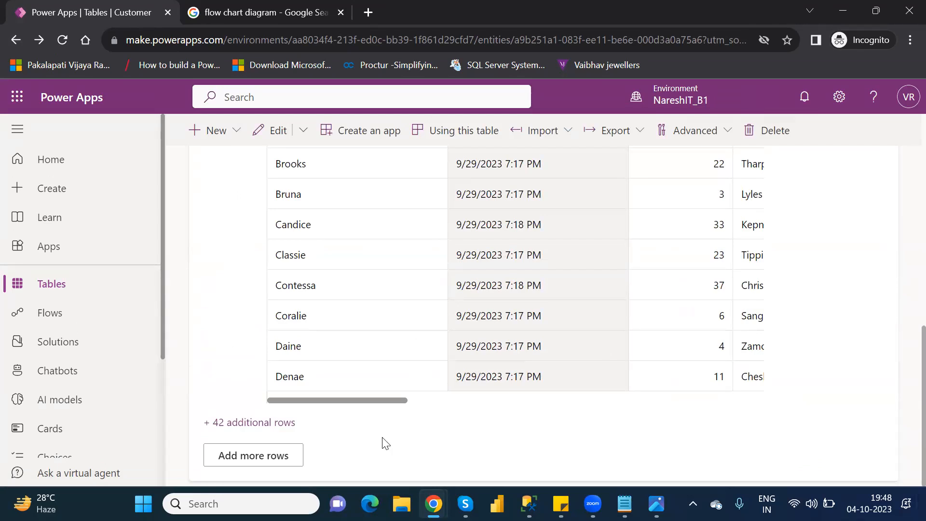
click(250, 456)
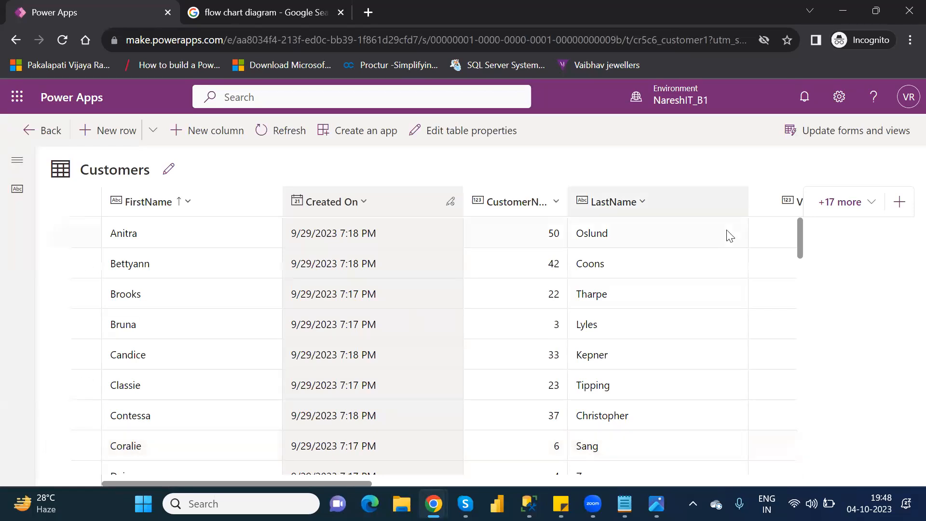
Open the NareshIT customer in the edit form at its location details
drag(800, 251, 822, 363)
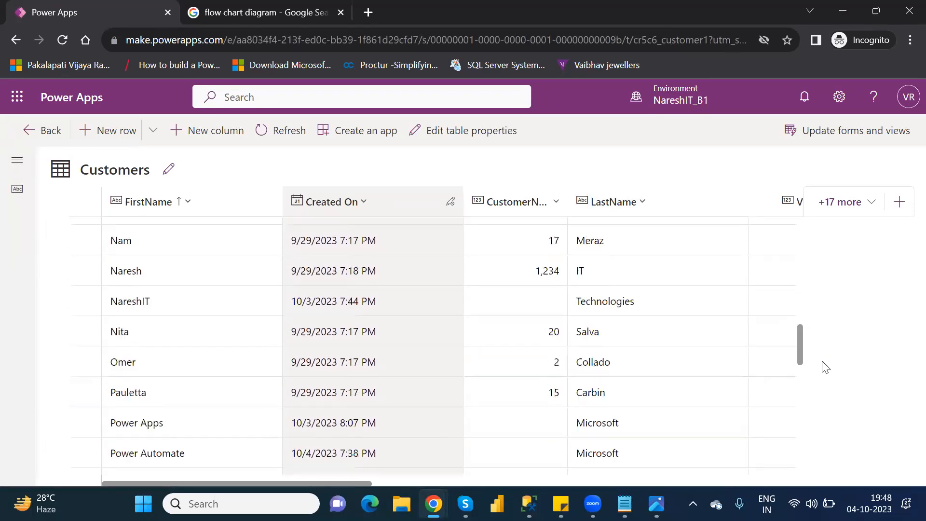
click(87, 301)
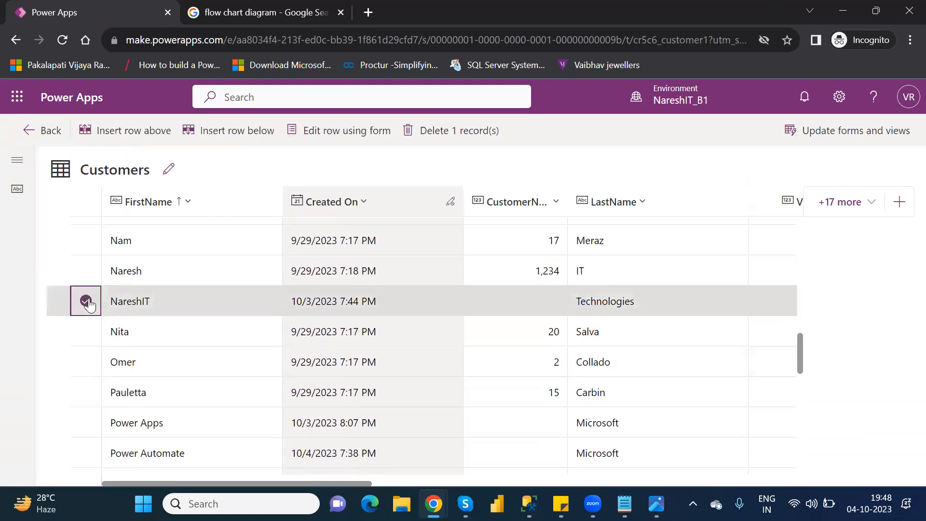
click(326, 130)
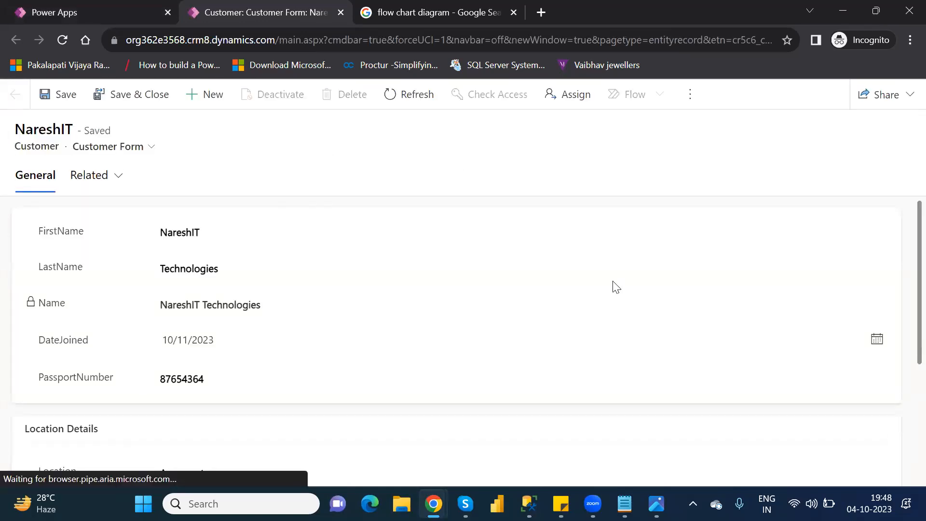
scroll(905, 312, down, 4)
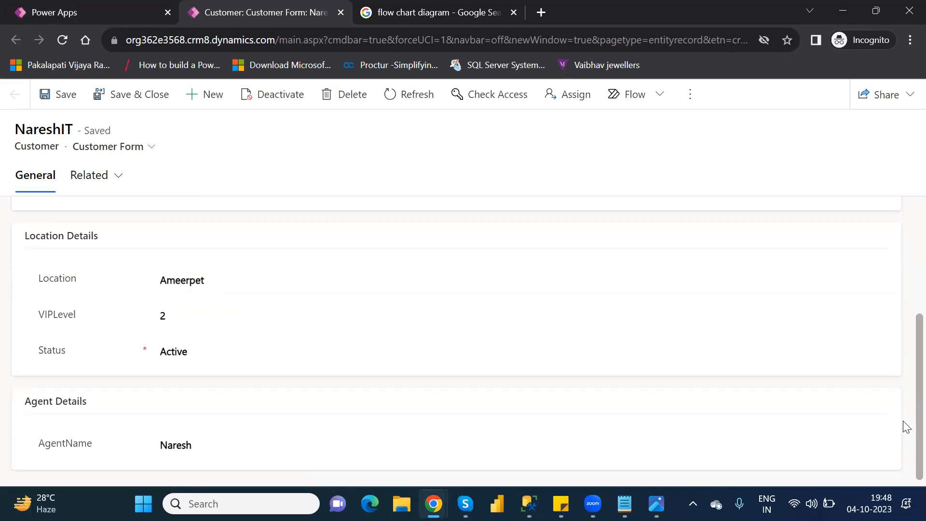
Try to save the NareshIT customer with Hyderabad as its Location
click(68, 111)
double_click(189, 283)
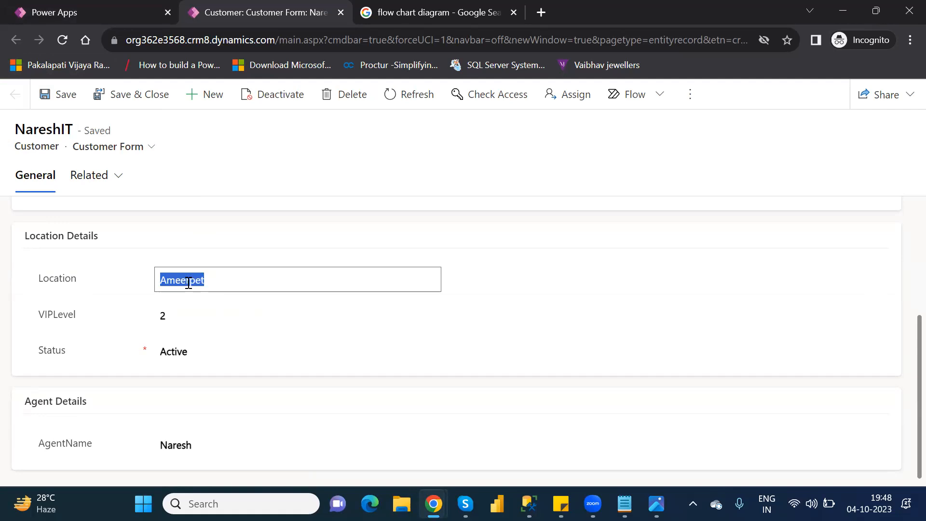
text(Hyderabad)
click(70, 100)
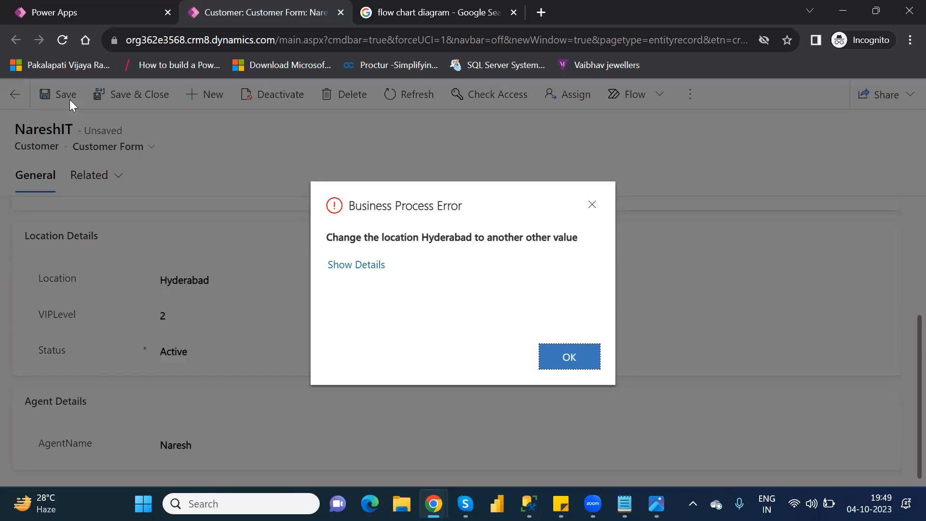
Discard the NareshIT customer's unsaved changes and return to the Customers table
click(582, 361)
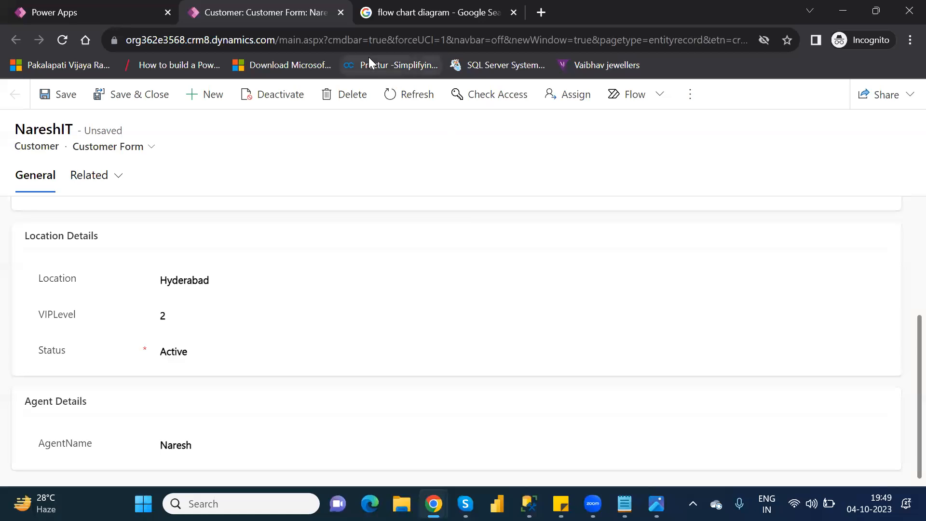
click(341, 13)
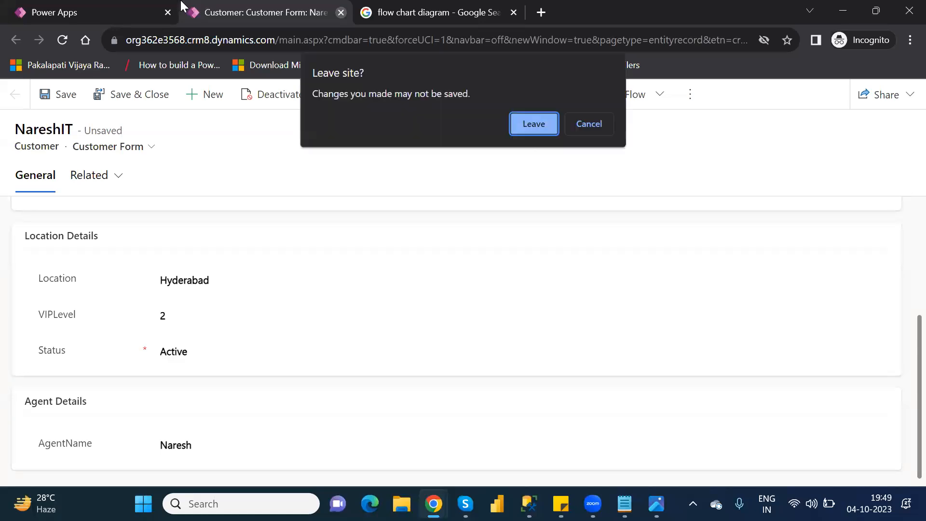
click(538, 134)
click(561, 321)
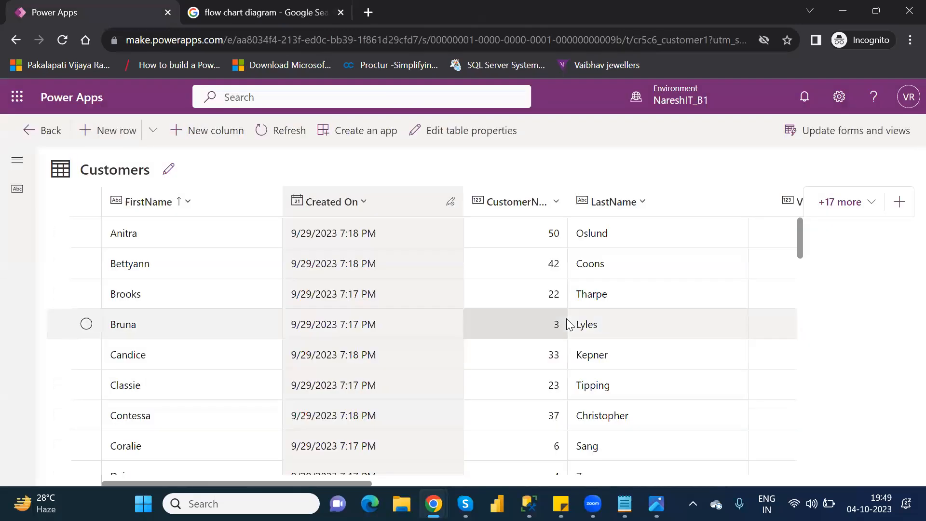
Find the Customer table by searching the tables for "cust" and open its Location and VIP Level Rule business rule
click(54, 136)
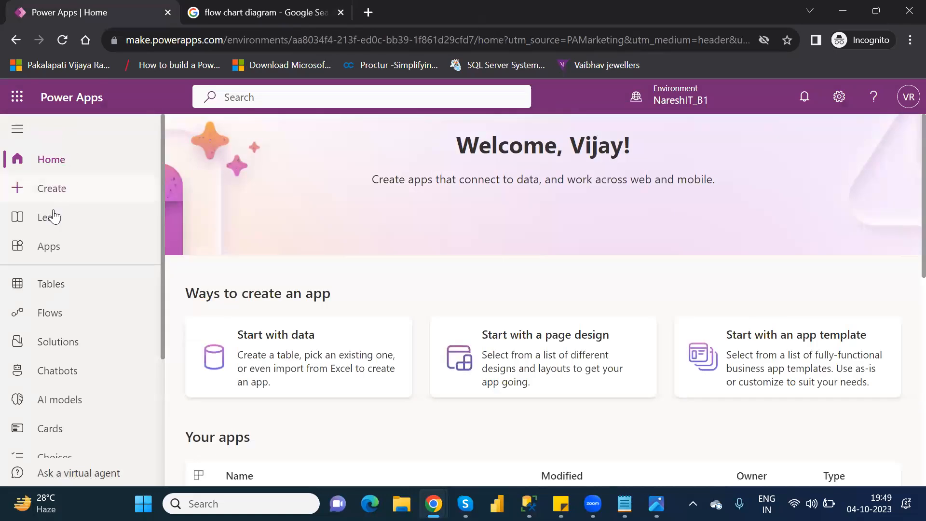
click(58, 292)
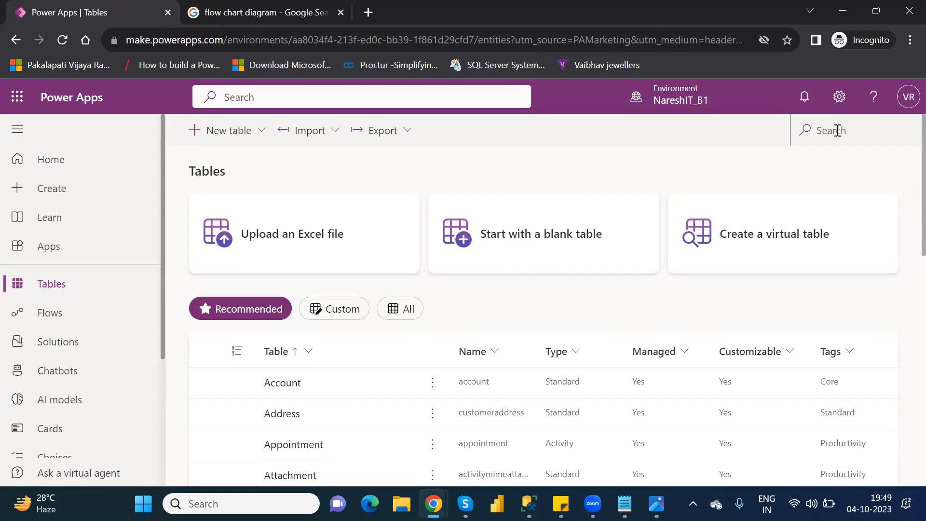
click(838, 131)
text(cust)
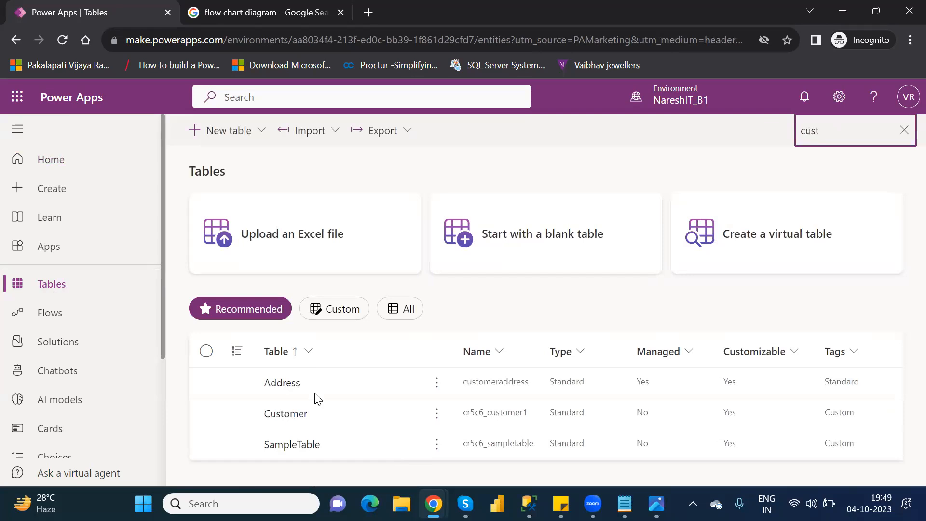
click(291, 418)
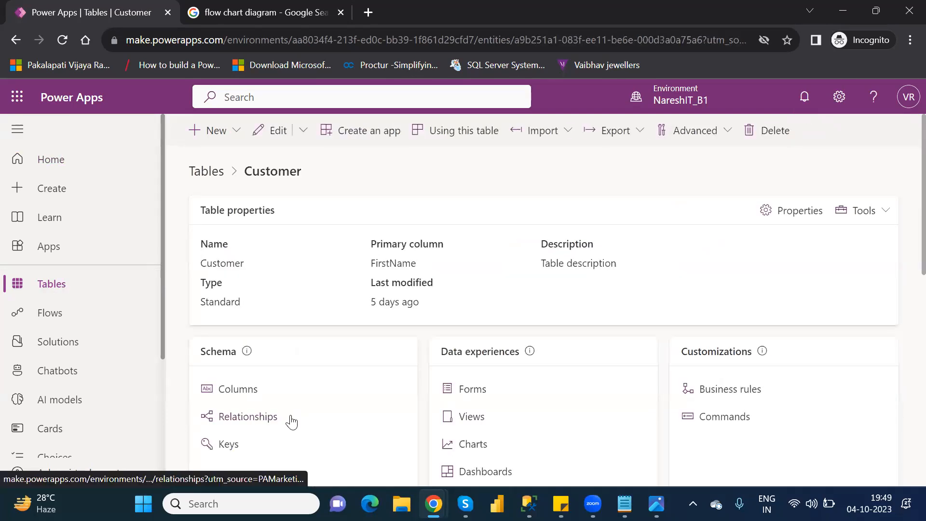
click(718, 393)
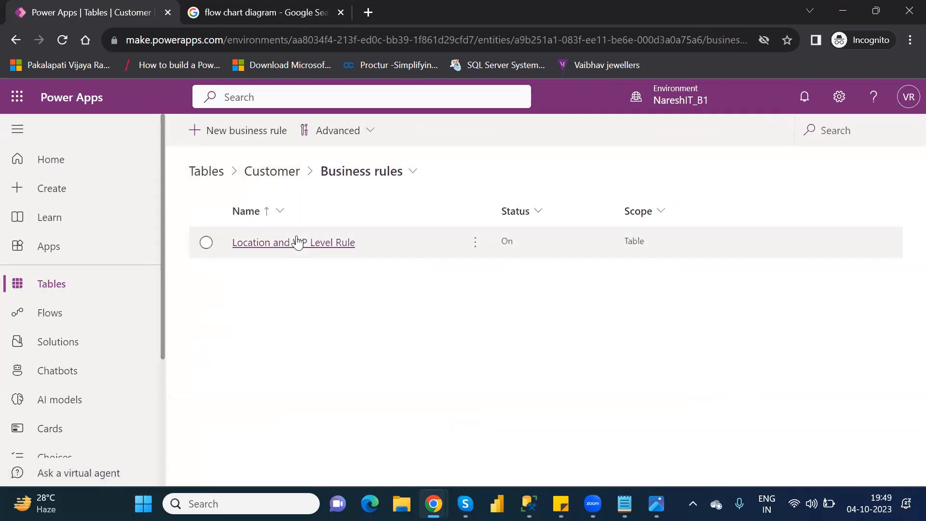
click(298, 243)
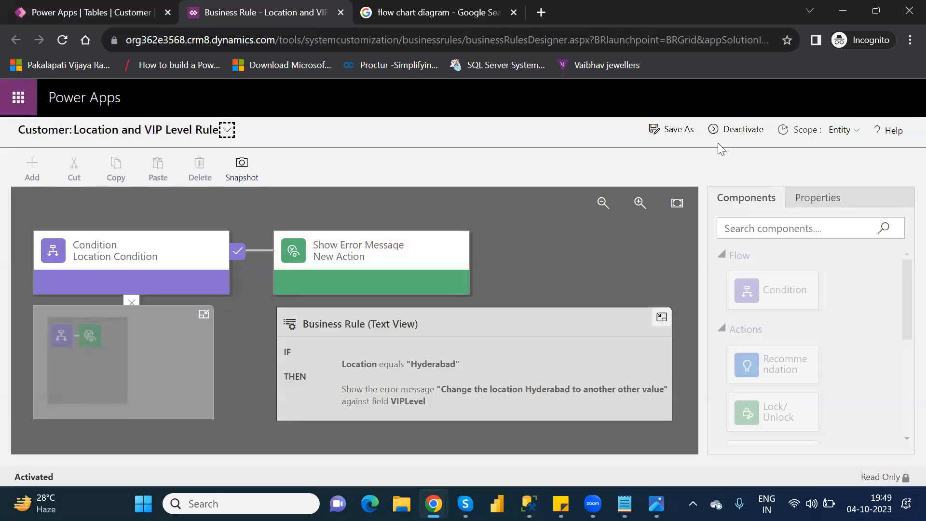
Deactivate the Location and VIP Level Rule and delete its Show Error Message action
click(725, 127)
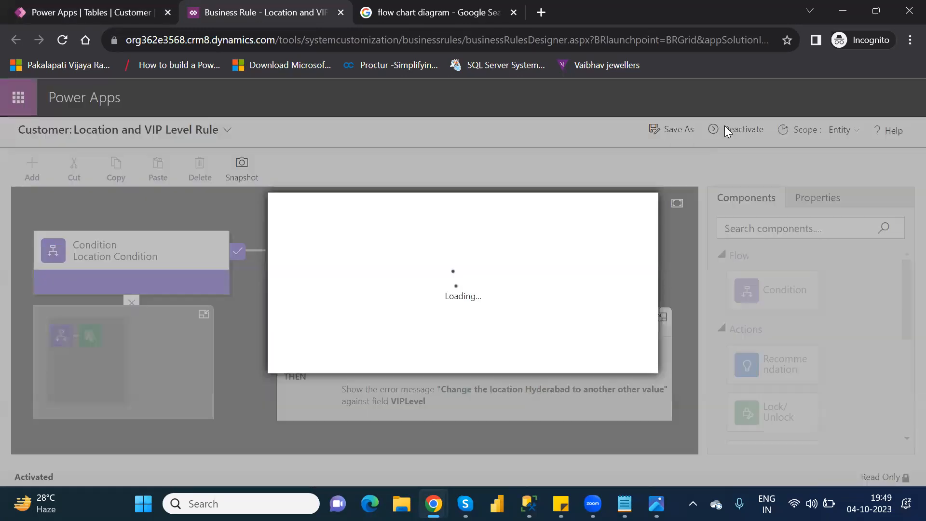
click(543, 356)
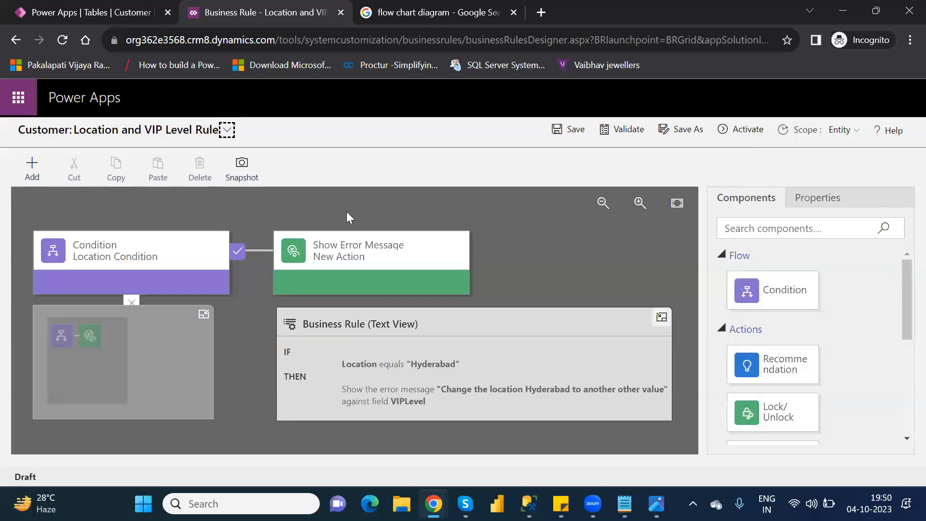
click(362, 248)
key(Delete)
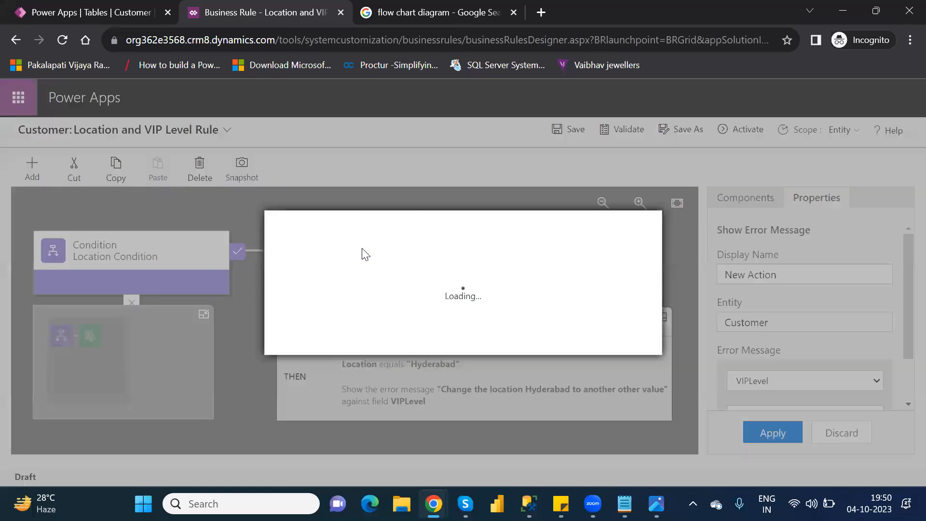
click(550, 344)
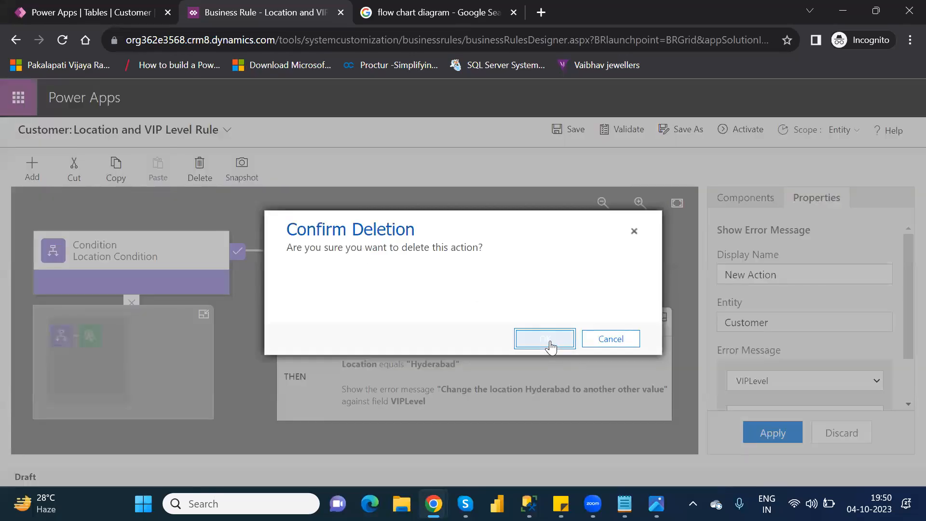
Add a Lock/Unlock action to the true branch of the Location Condition
click(758, 199)
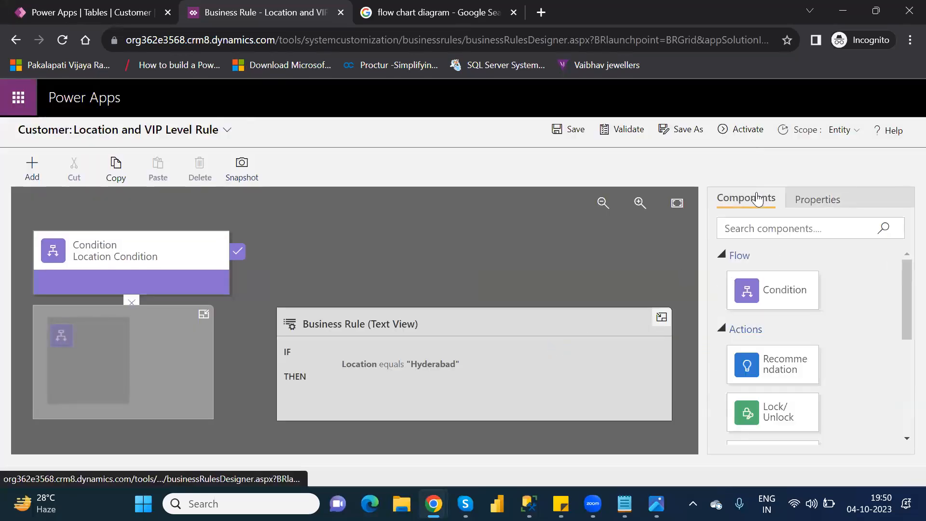
drag(903, 318, 903, 358)
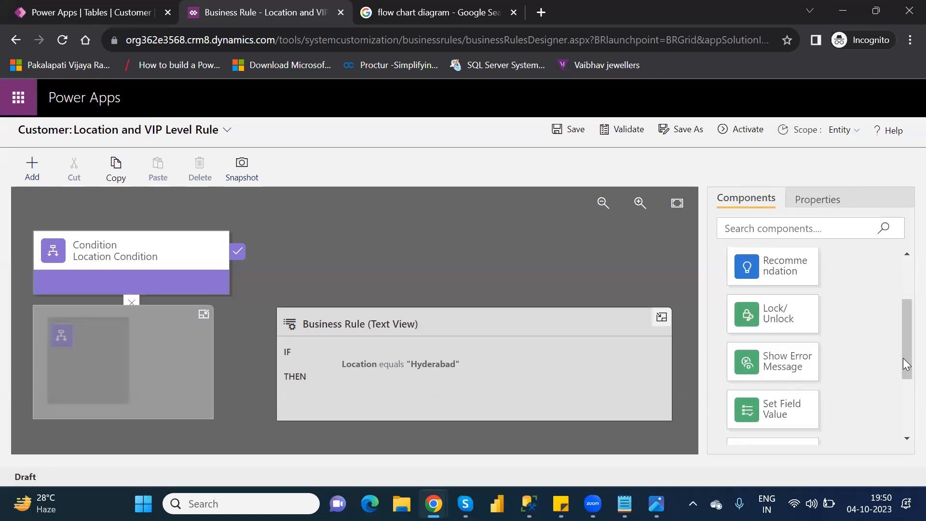
drag(782, 314, 255, 270)
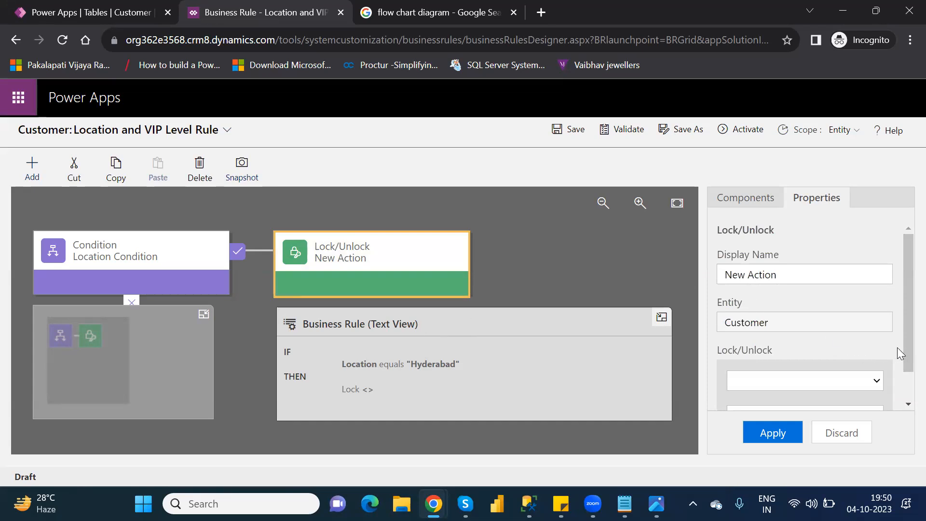
Configure the Lock/Unlock action to lock the VIPLevel field and apply its properties
drag(902, 346, 903, 391)
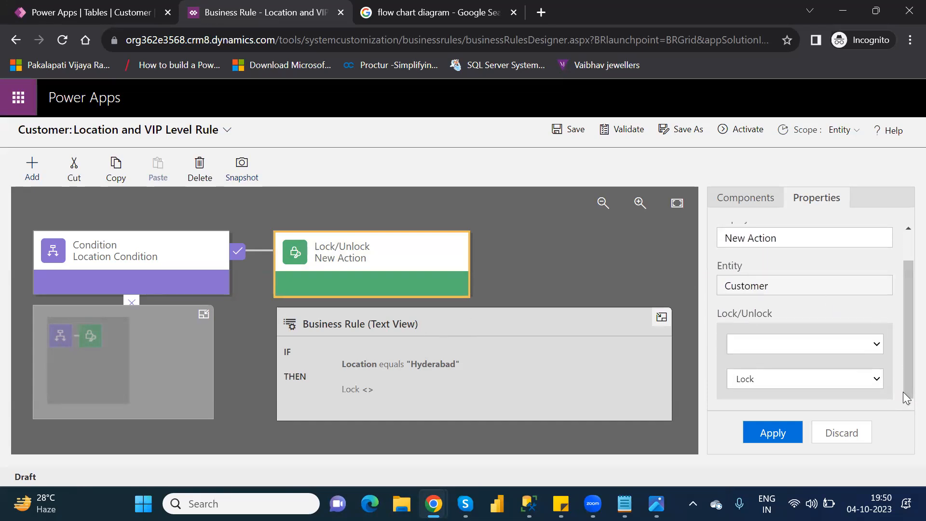
click(832, 340)
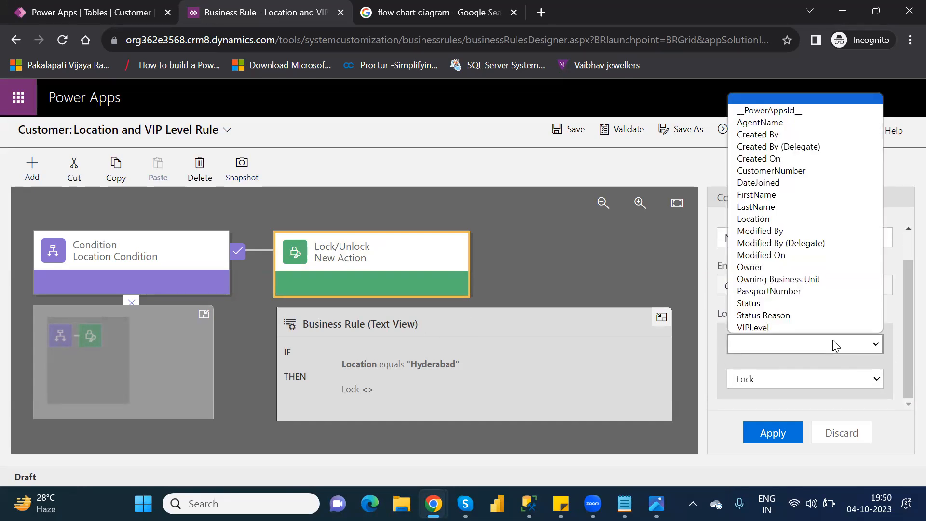
click(779, 327)
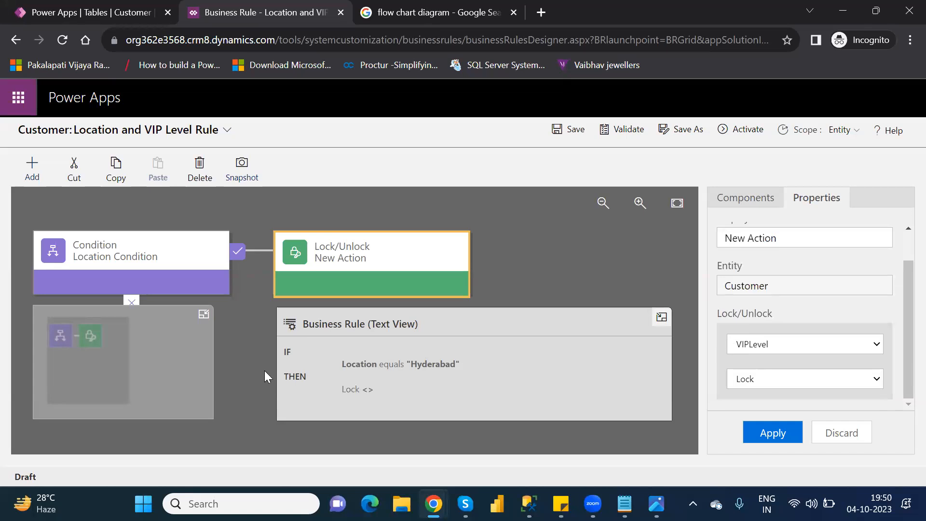
click(753, 381)
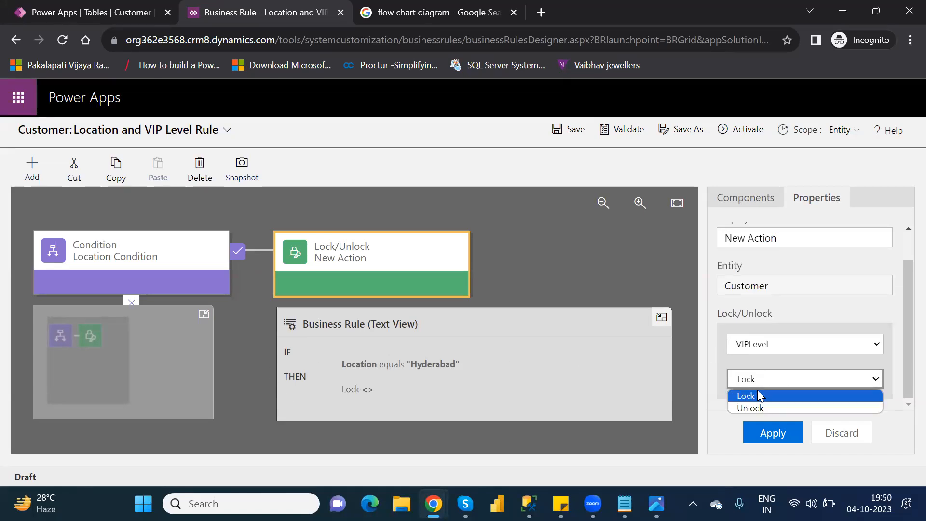
click(755, 396)
click(778, 434)
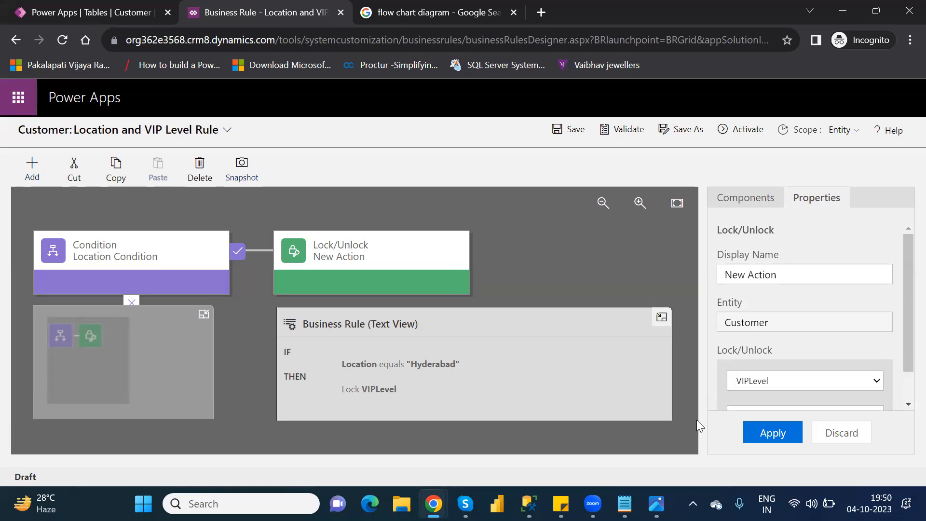
Validate and activate the Location and VIP Level Rule
click(630, 131)
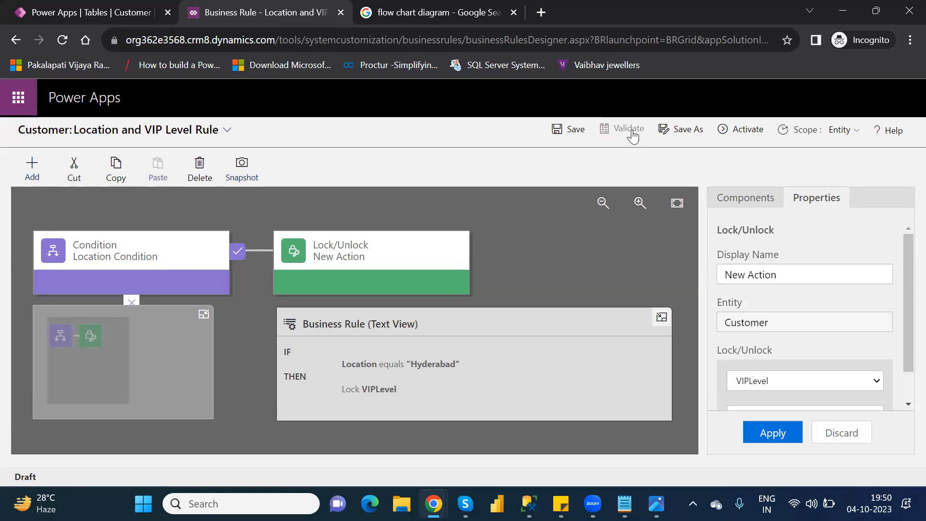
click(736, 134)
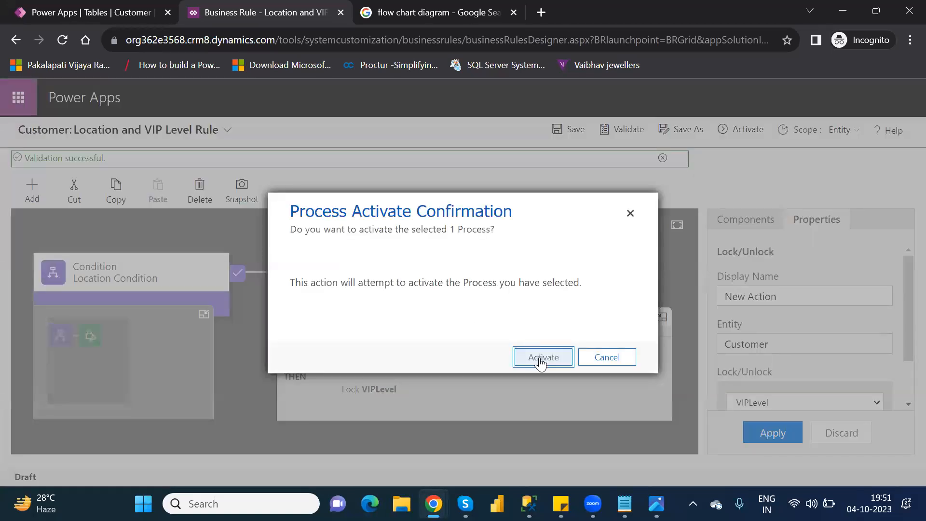
click(540, 363)
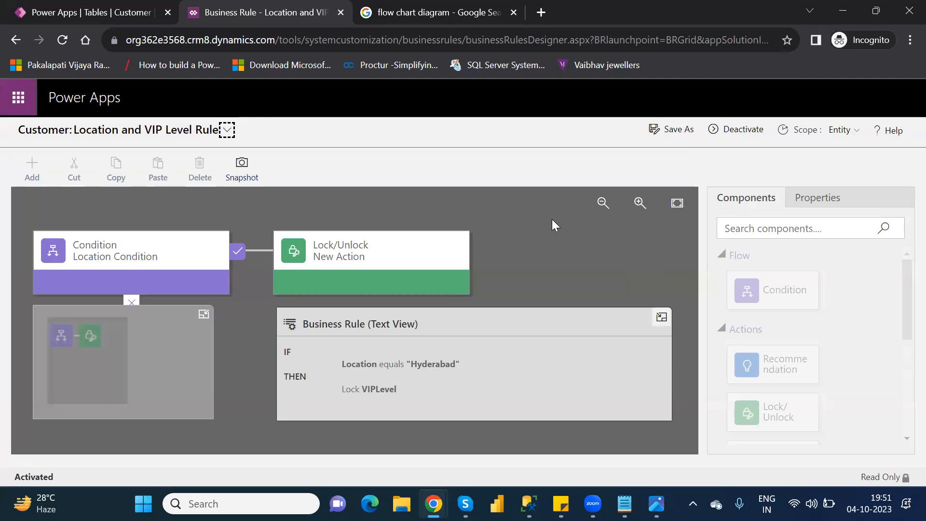
Close the rule designer, finish the business rule editing and open the Customer table's full row grid
click(340, 14)
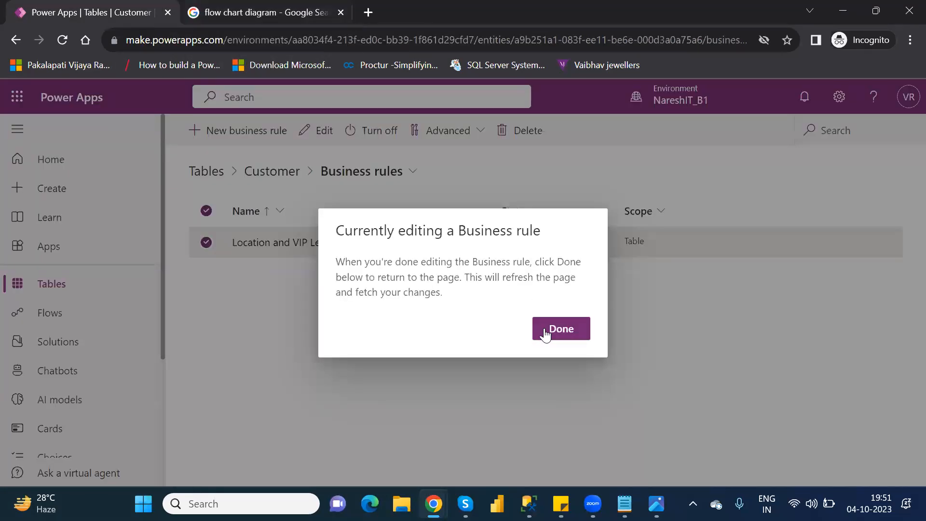
click(561, 329)
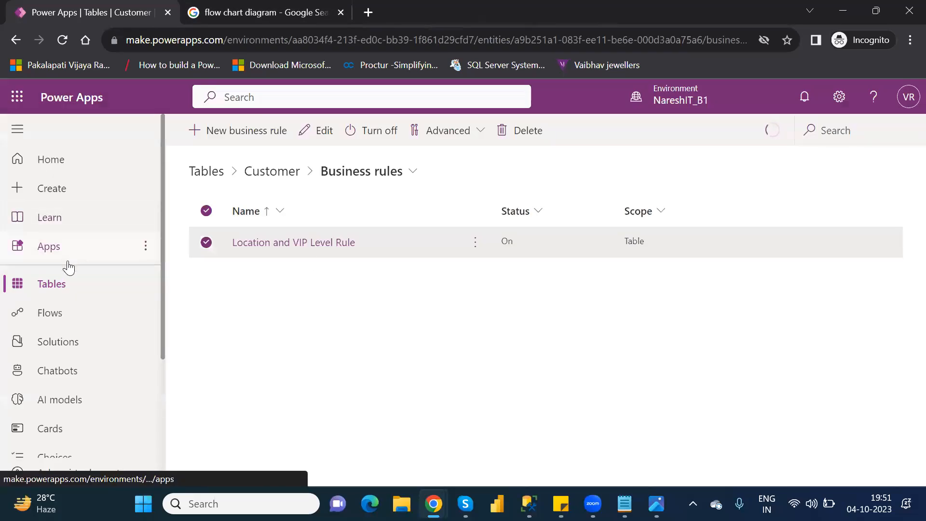
click(273, 174)
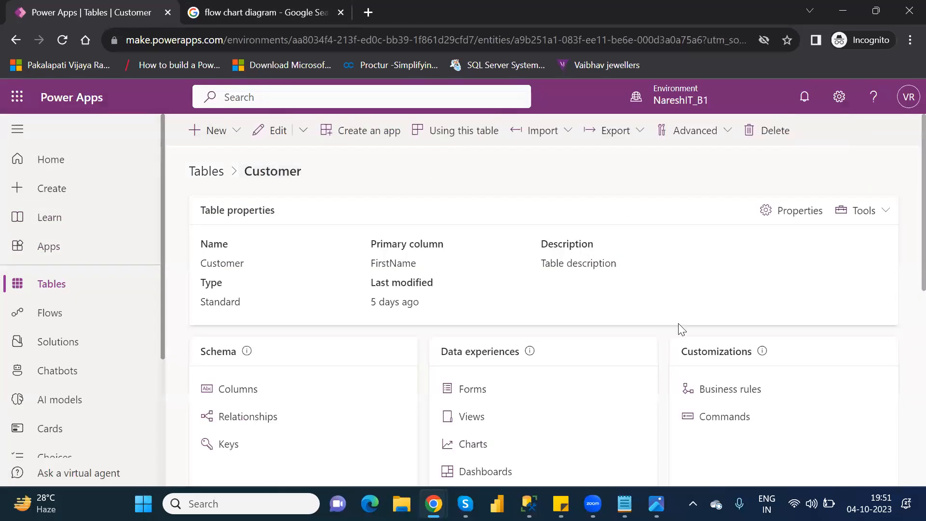
drag(903, 268, 904, 406)
click(904, 397)
triple_click(905, 403)
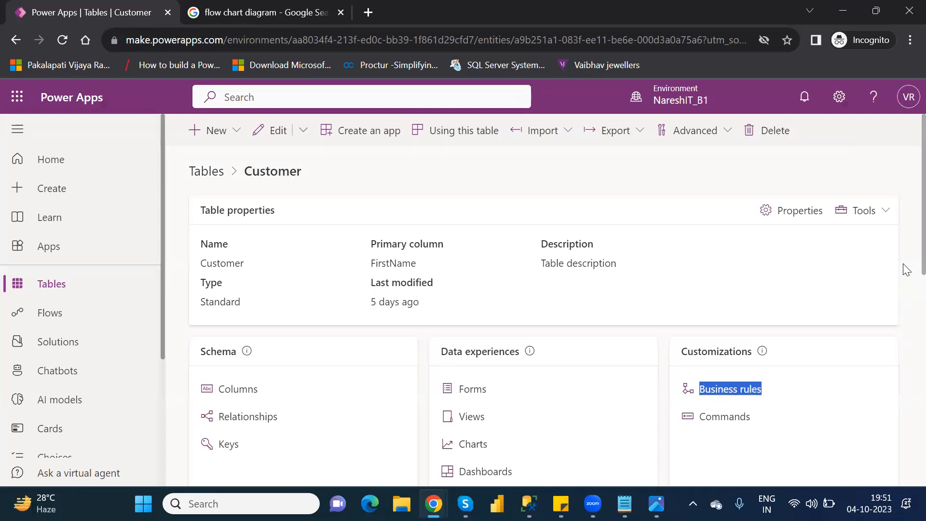
scroll(904, 304, down, 10)
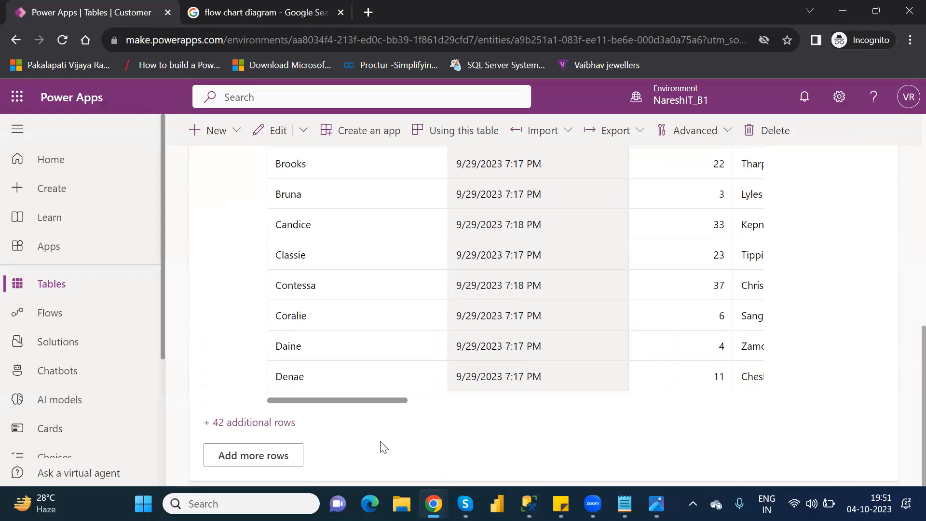
click(260, 452)
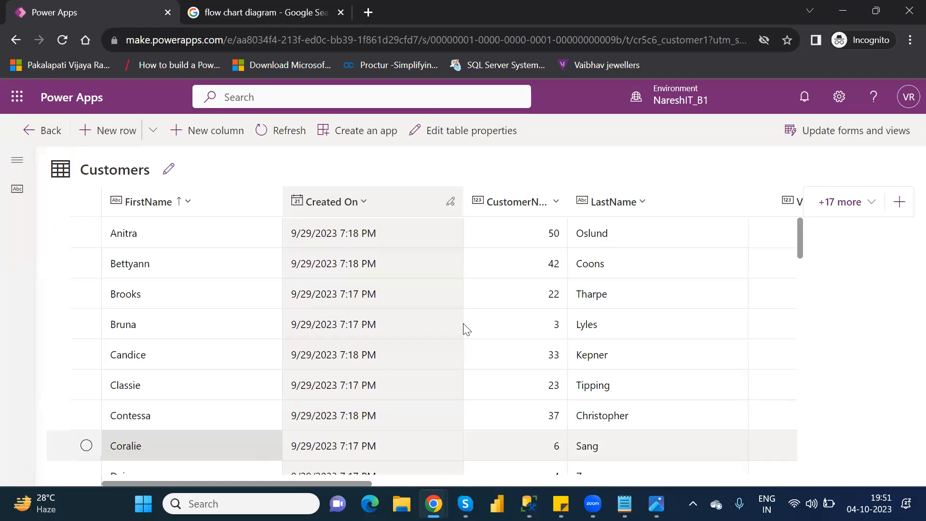
Open the customer in the row directly below NareshIT in the edit form at its location details
scroll(817, 275, down, 12)
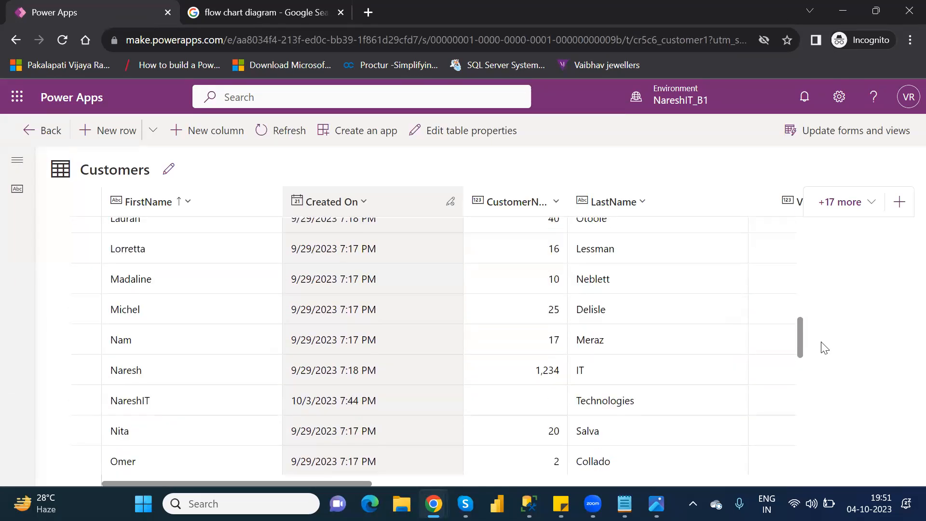
scroll(824, 350, down, 1)
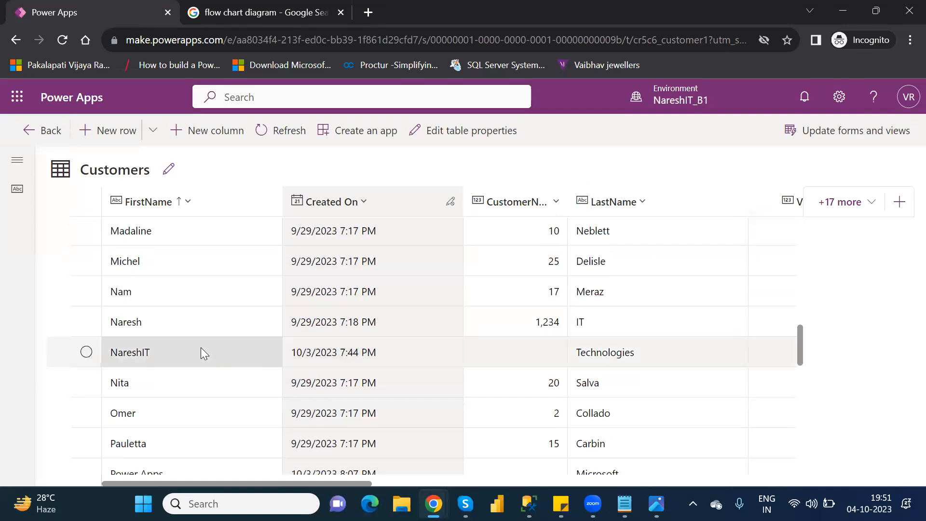
click(86, 382)
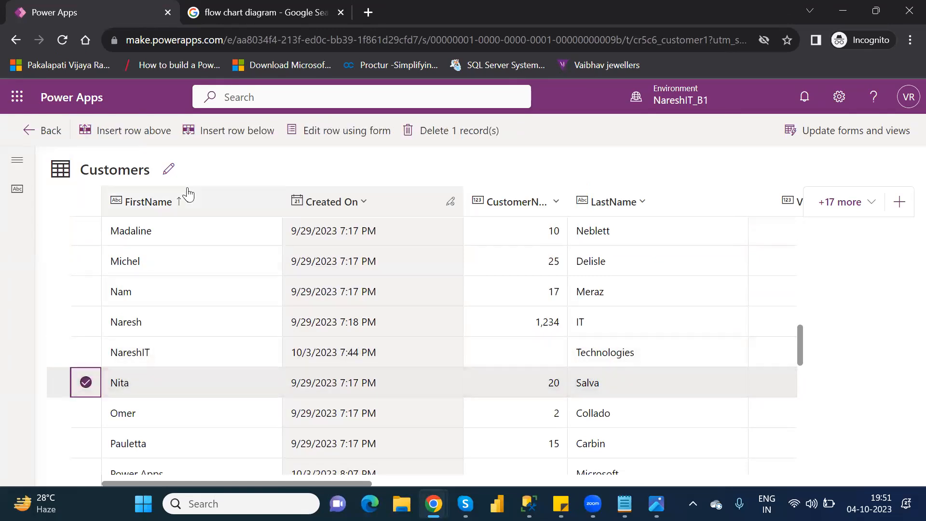
click(323, 133)
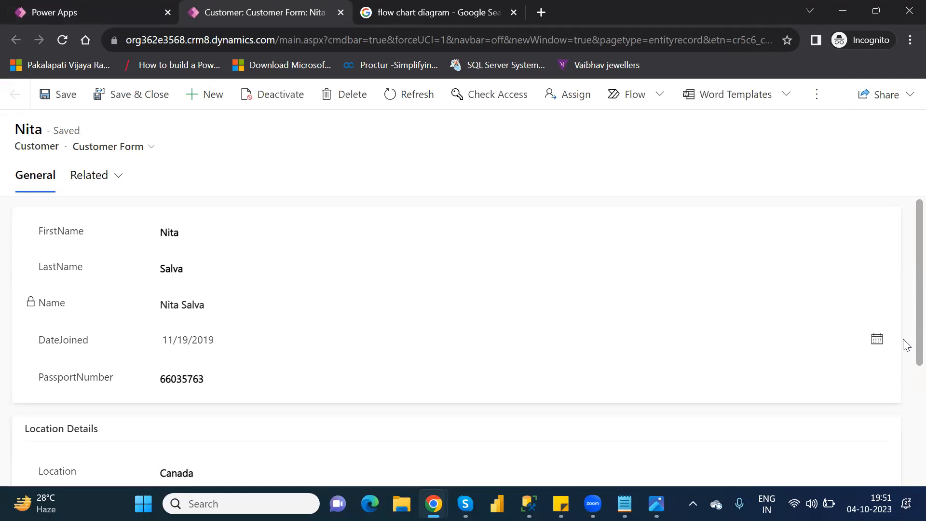
scroll(905, 357, down, 3)
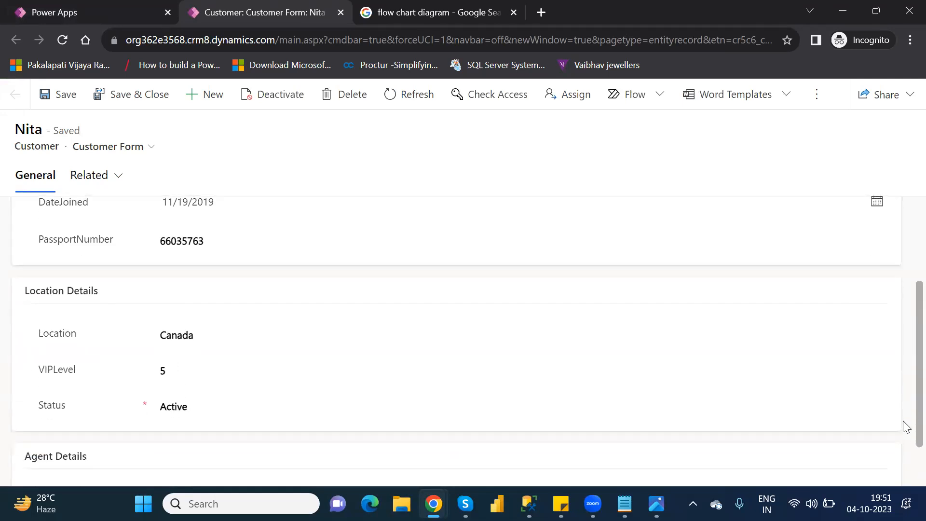
Enter Hyderabad as this customer's Location
click(190, 334)
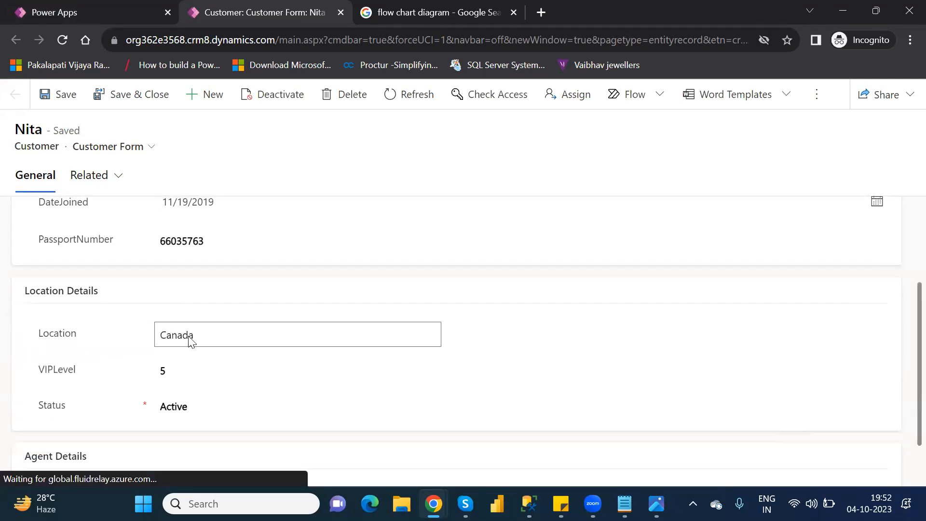
double_click(189, 336)
text(Hy)
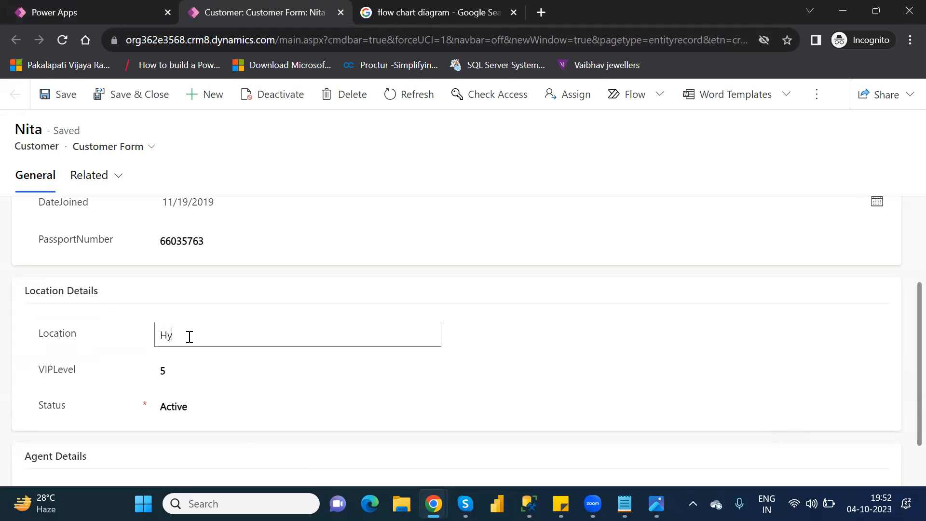
text(derabad)
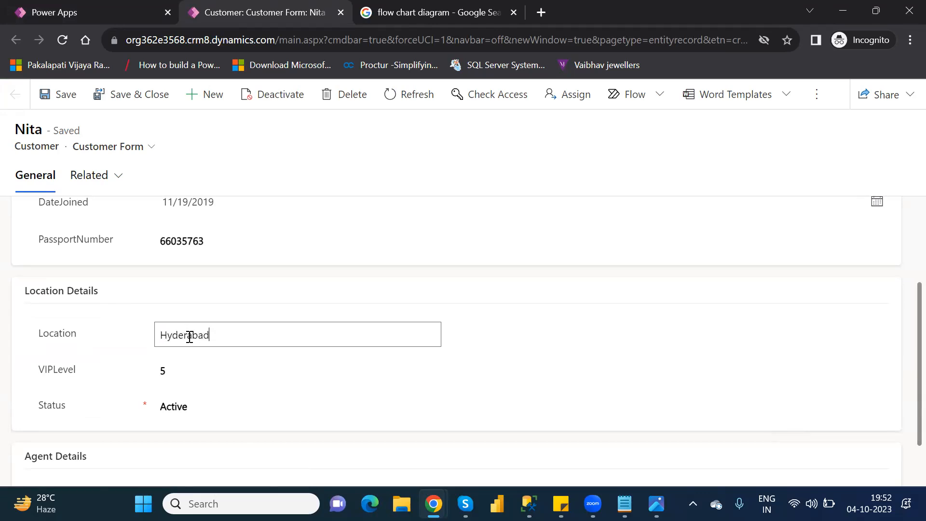
Save the customer record, finish the row editing and return to the Customer table's overview page
click(58, 92)
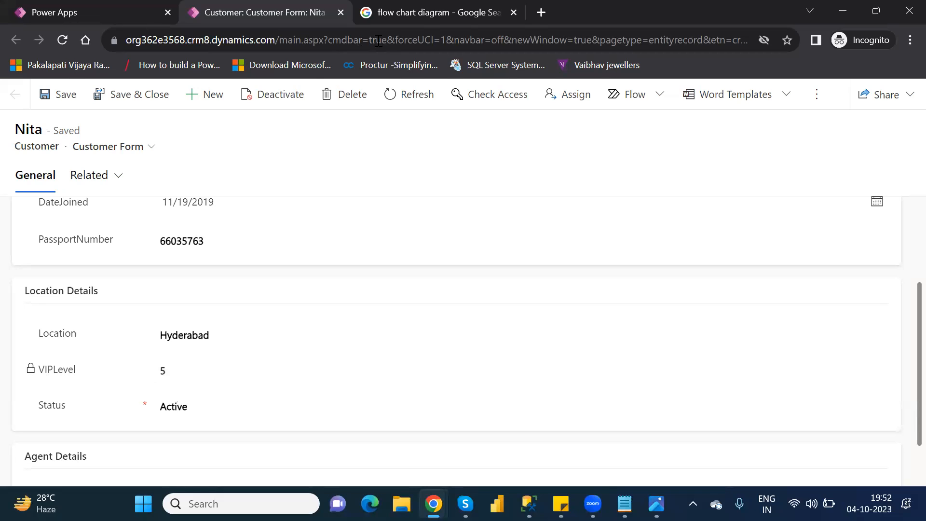
click(341, 12)
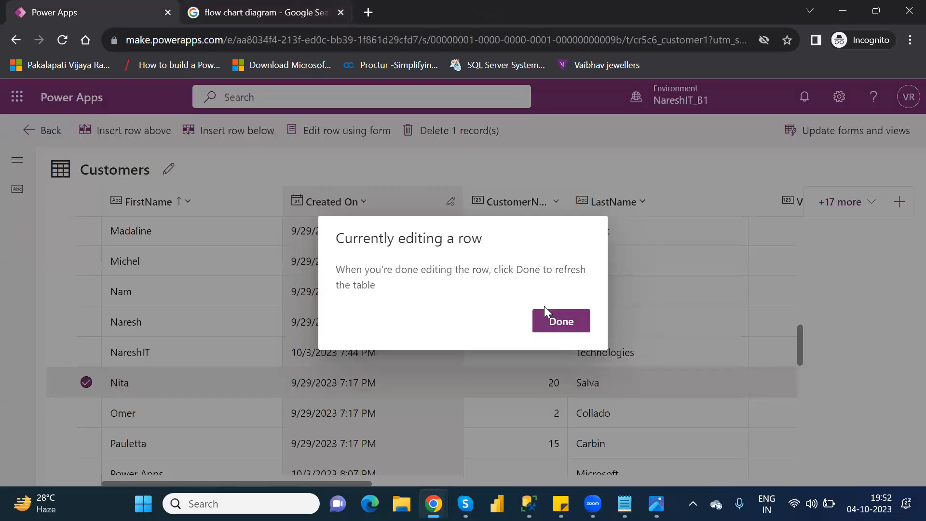
click(556, 322)
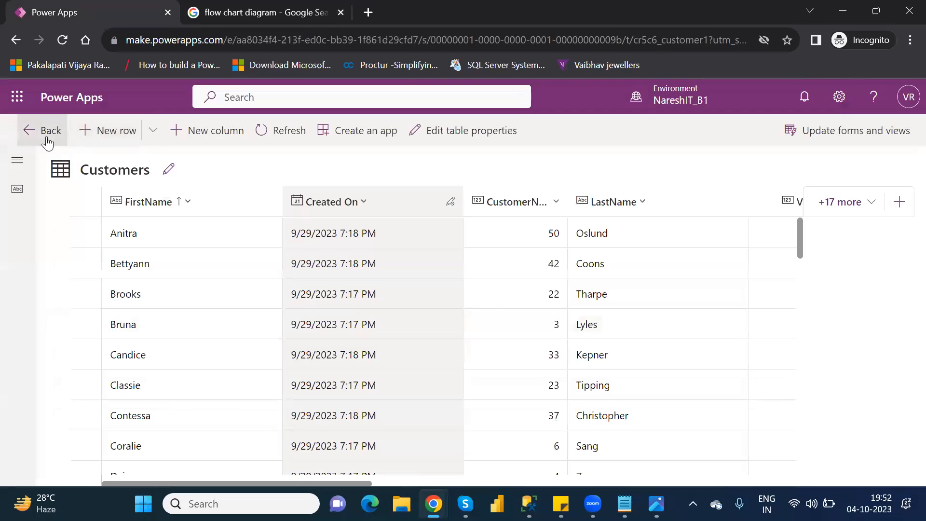
click(47, 141)
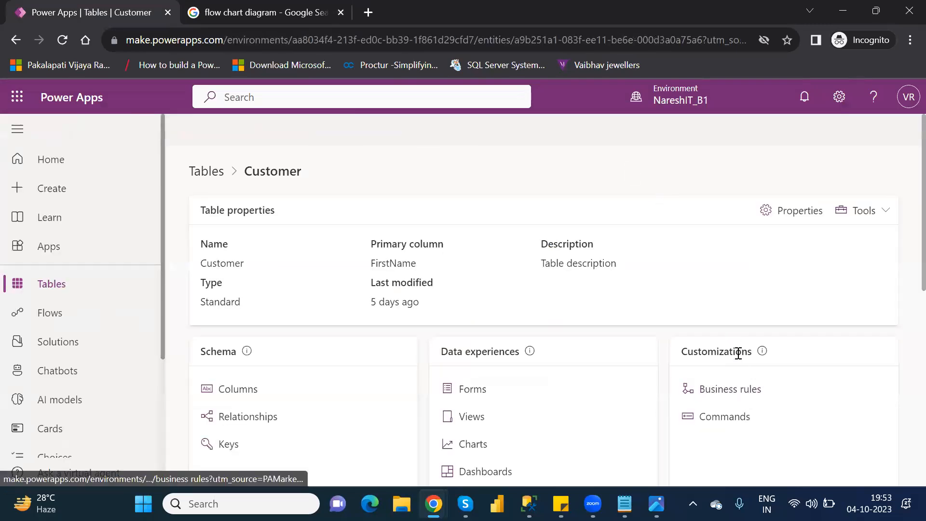
Open the Location and VIP Level Rule from the Customer table's business rules and deactivate it
click(737, 393)
click(305, 246)
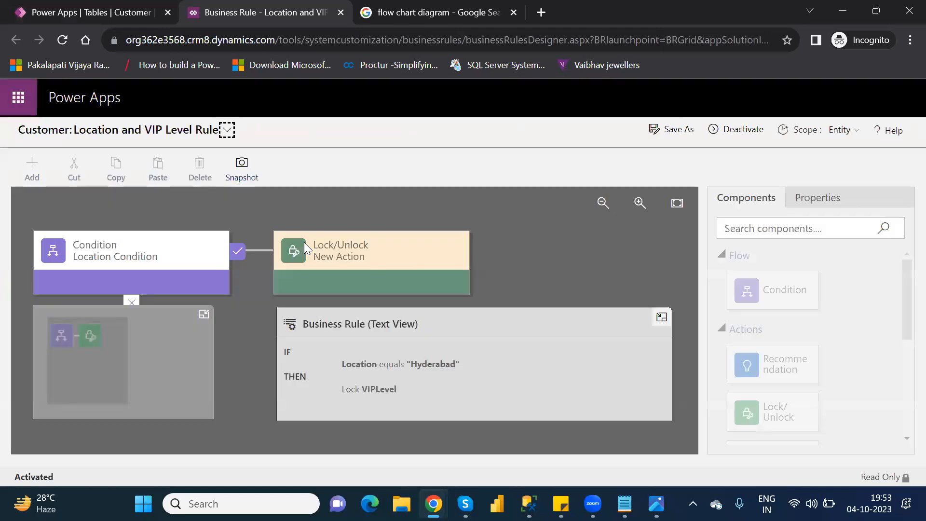
click(743, 131)
click(543, 356)
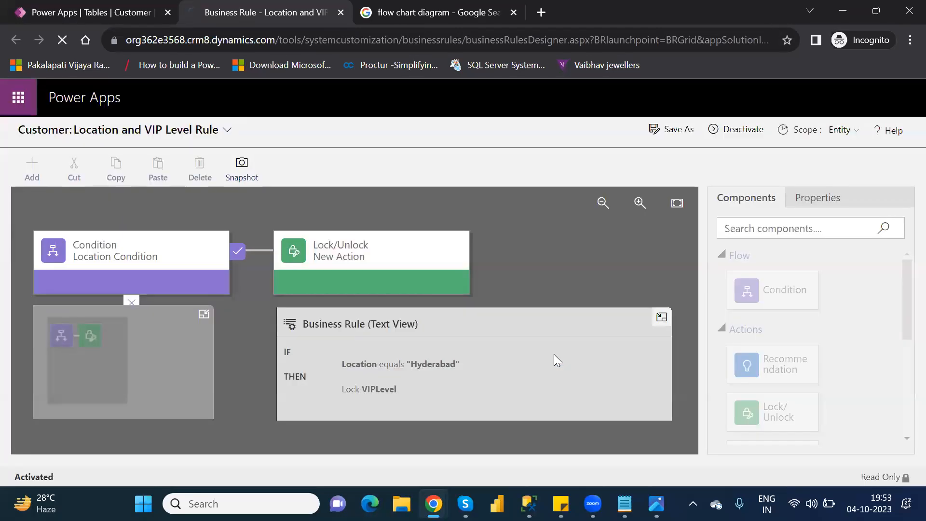
Delete the Lock/Unlock action from the Location Condition's true branch
click(354, 245)
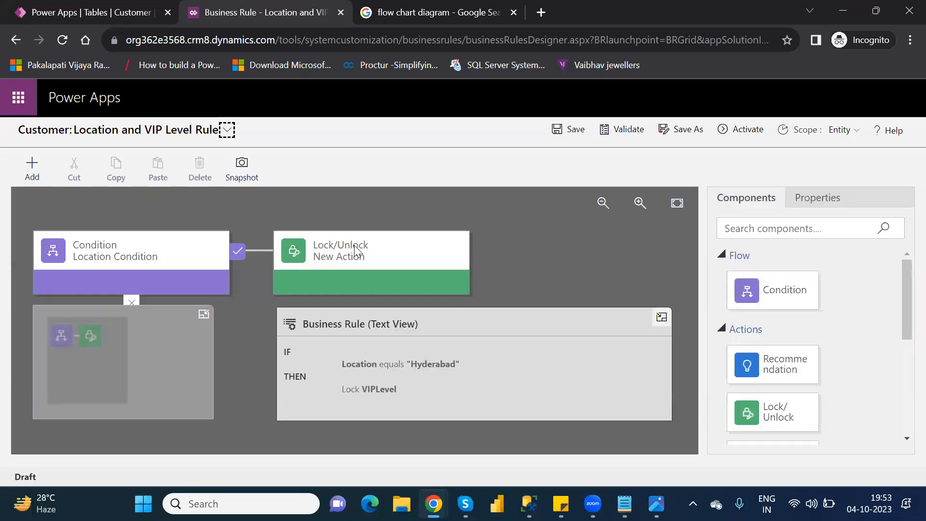
click(354, 248)
key(Delete)
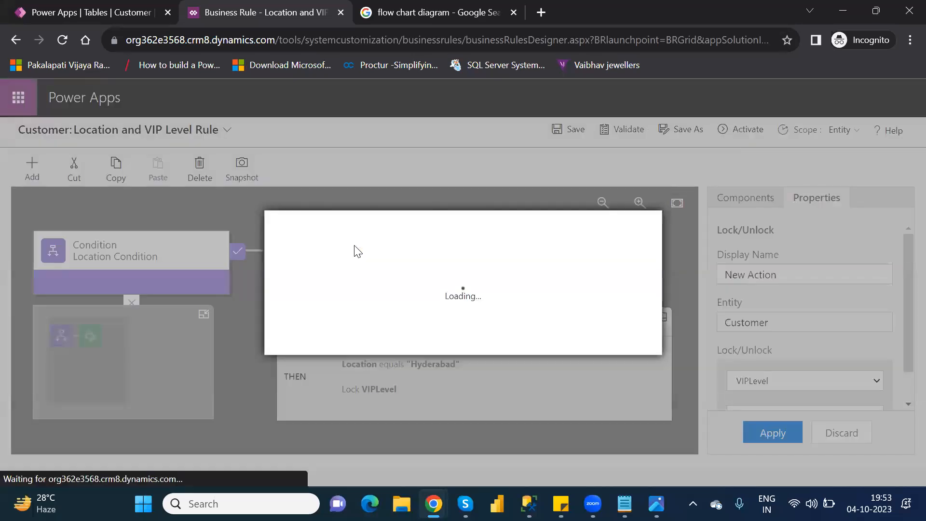
click(558, 345)
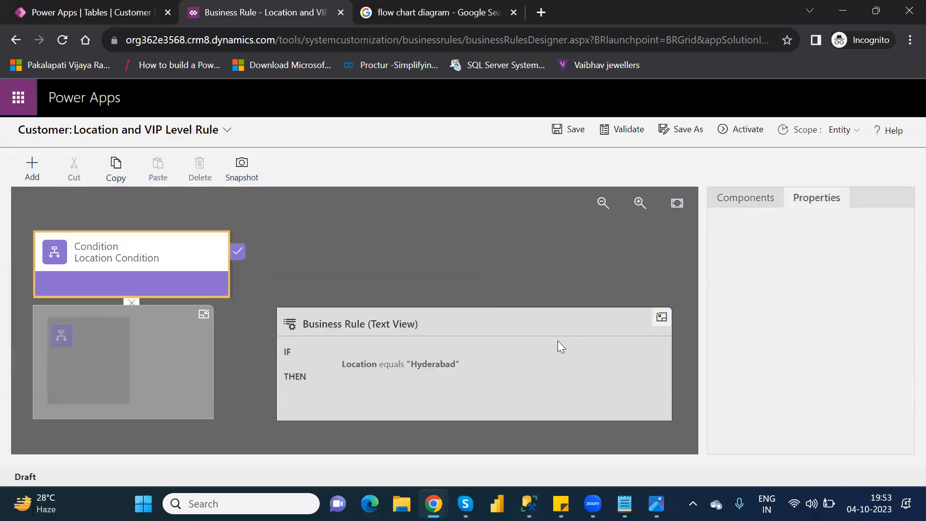
Add a Recommendation to the Location Condition's true branch and set its field to VIPLevel
click(739, 206)
drag(778, 371, 253, 268)
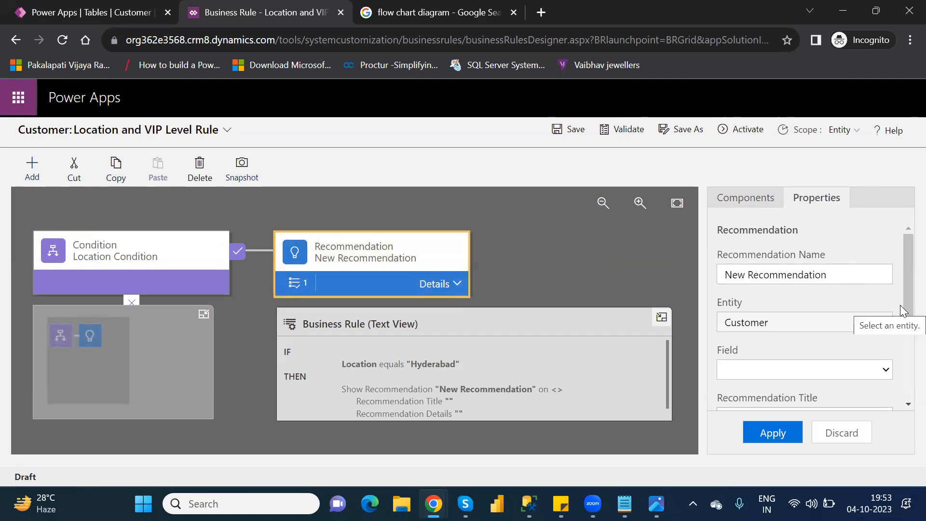
drag(903, 307, 903, 323)
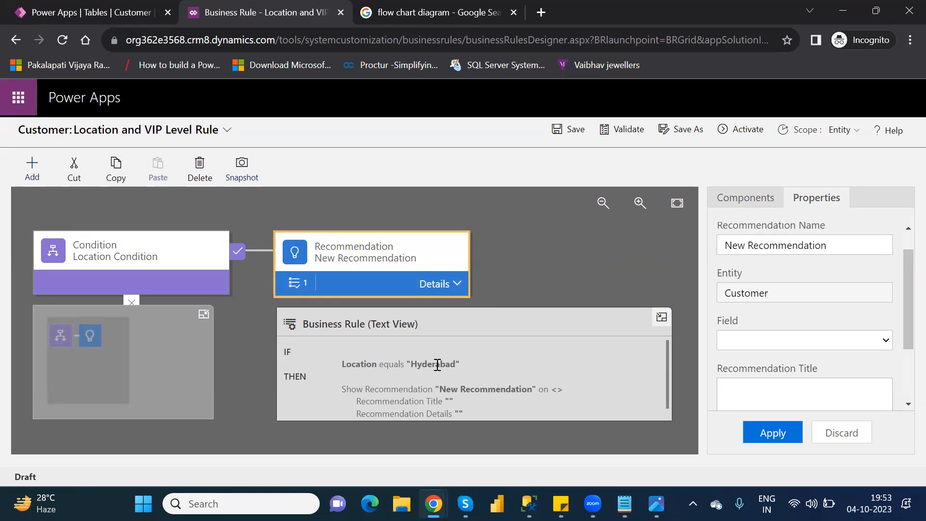
click(885, 346)
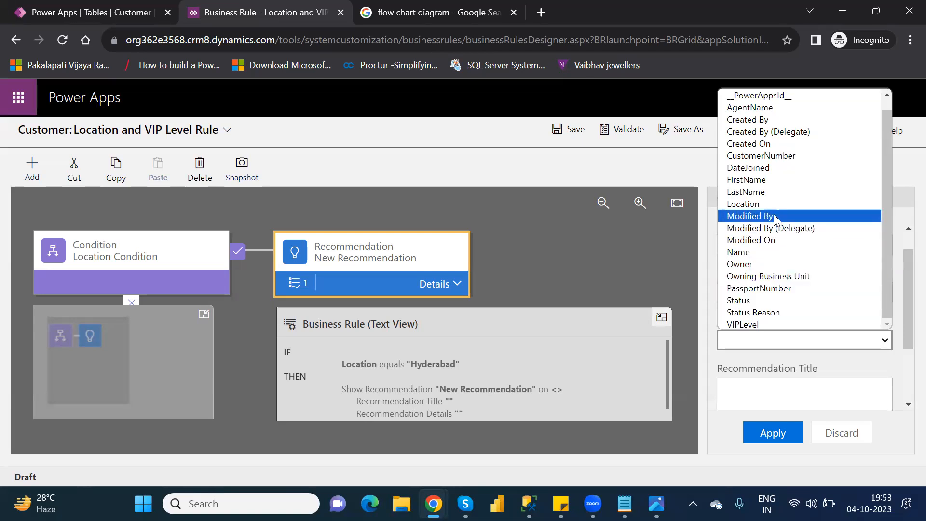
click(756, 324)
click(784, 343)
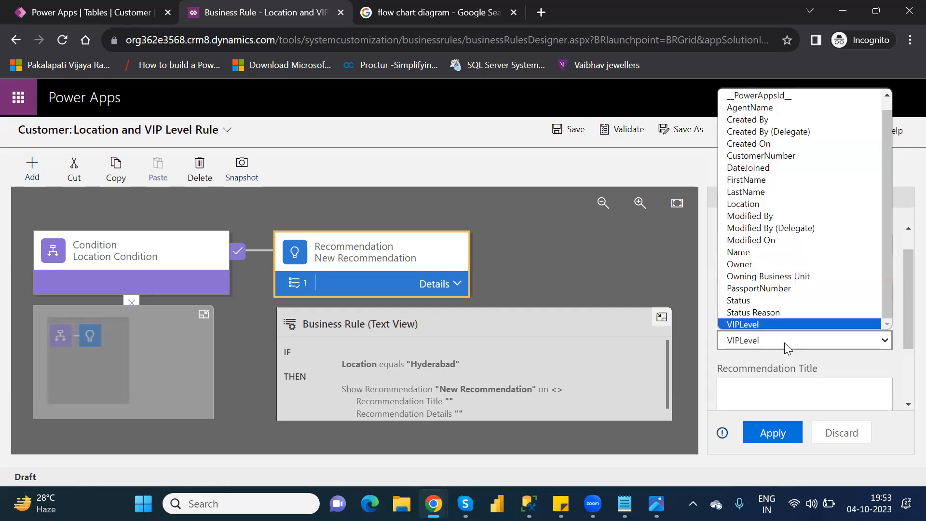
Enter "We can't choose location as Hyderabad" as the Recommendation Title
click(804, 398)
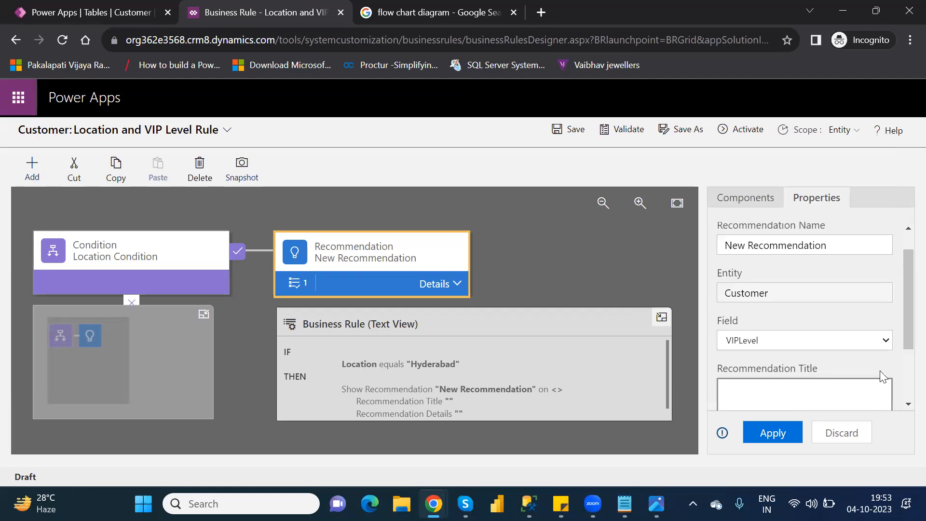
drag(901, 330, 902, 366)
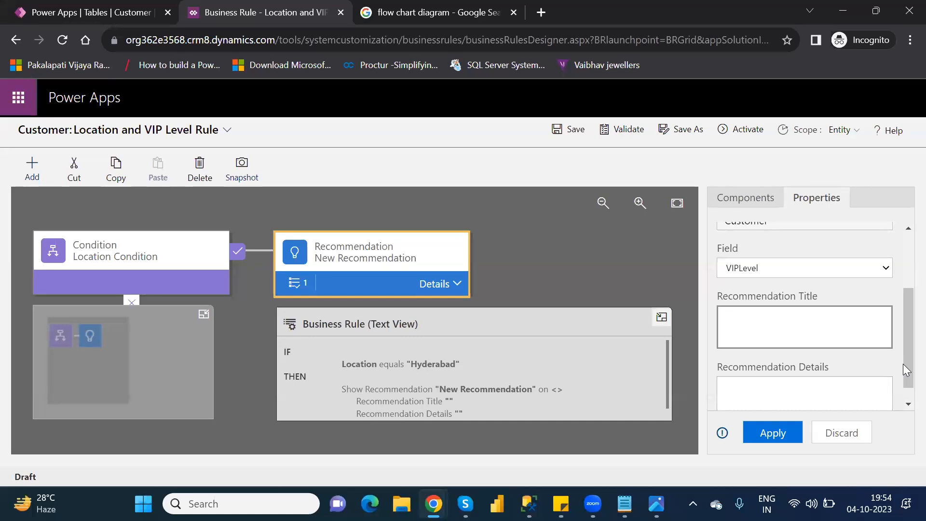
text(We can't choose)
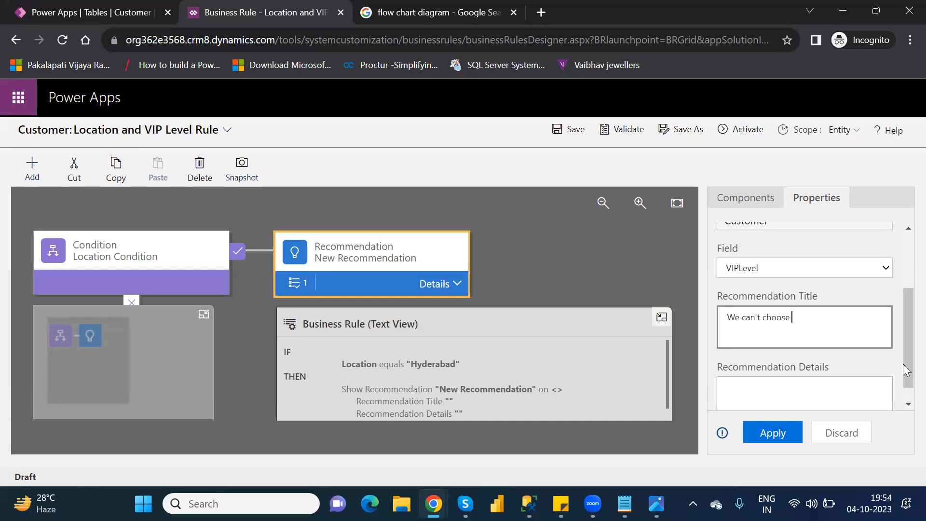
text( location as Hyderabad)
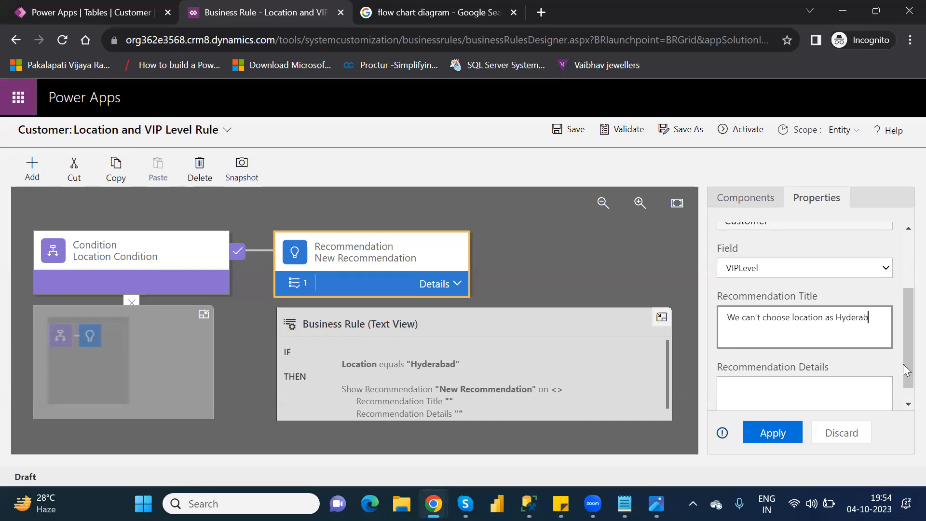
Copy the recommendation's title text into Recommendation Details and apply the recommendation's properties
key(ctrl+a)
key(ctrl+c)
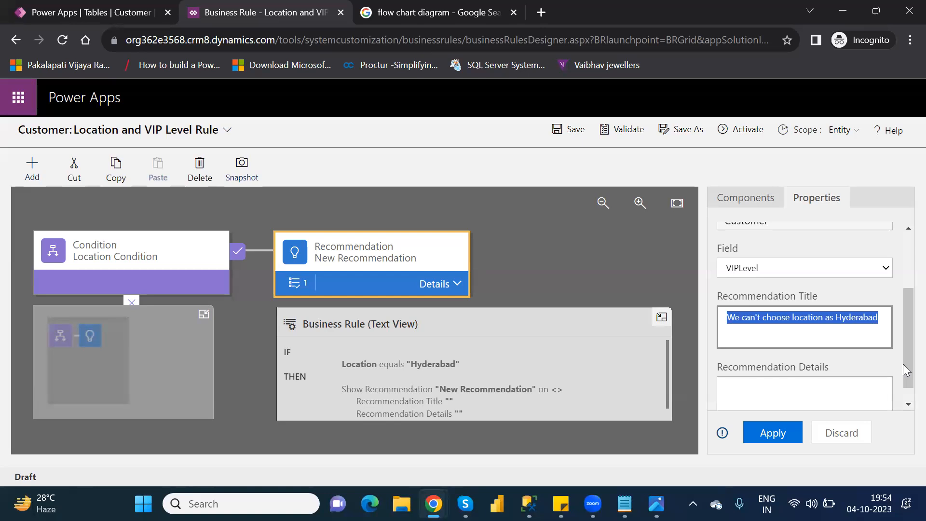
click(811, 394)
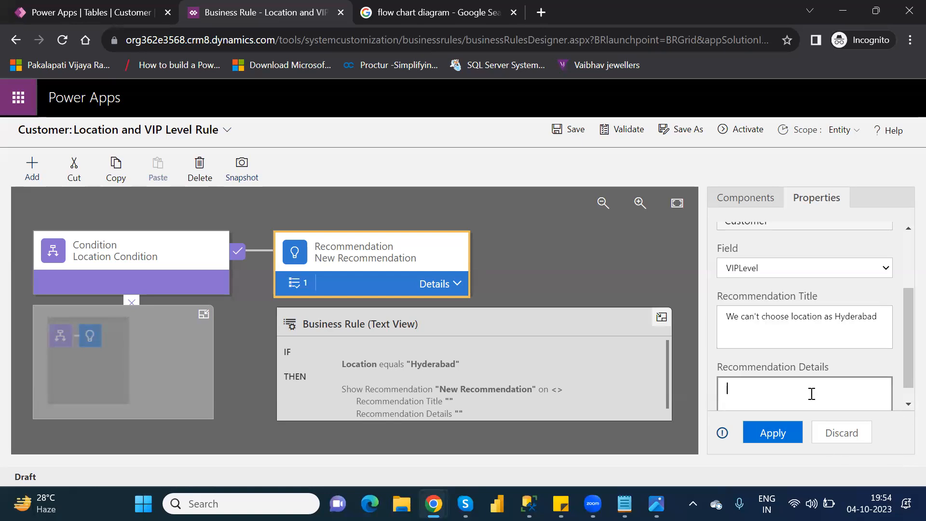
key(ctrl+v)
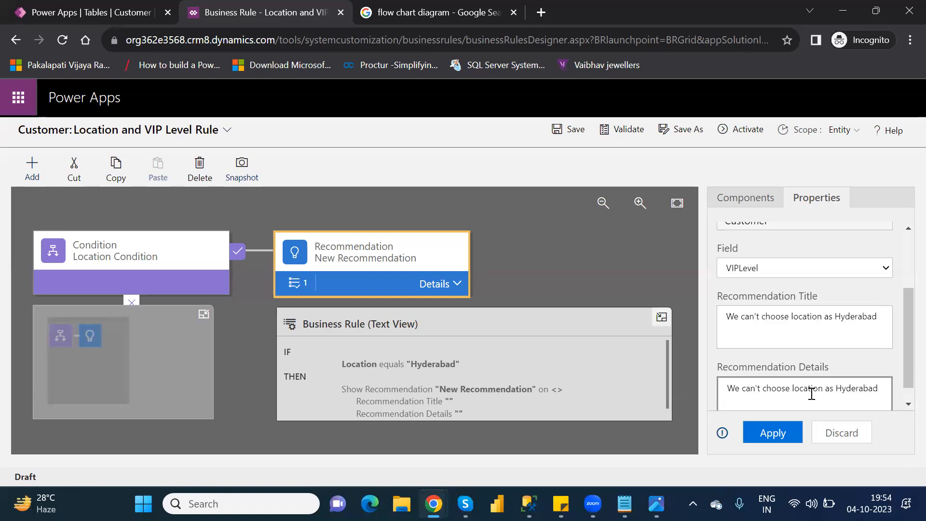
click(906, 405)
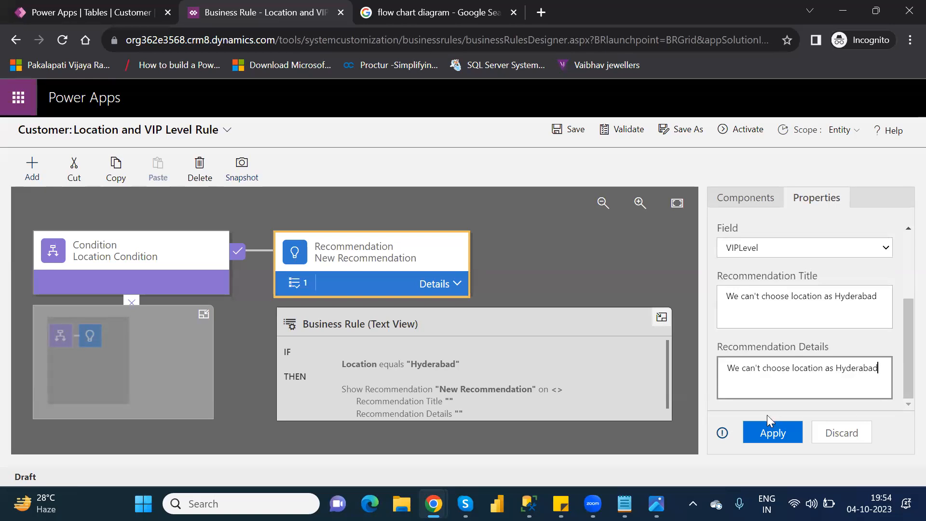
click(767, 433)
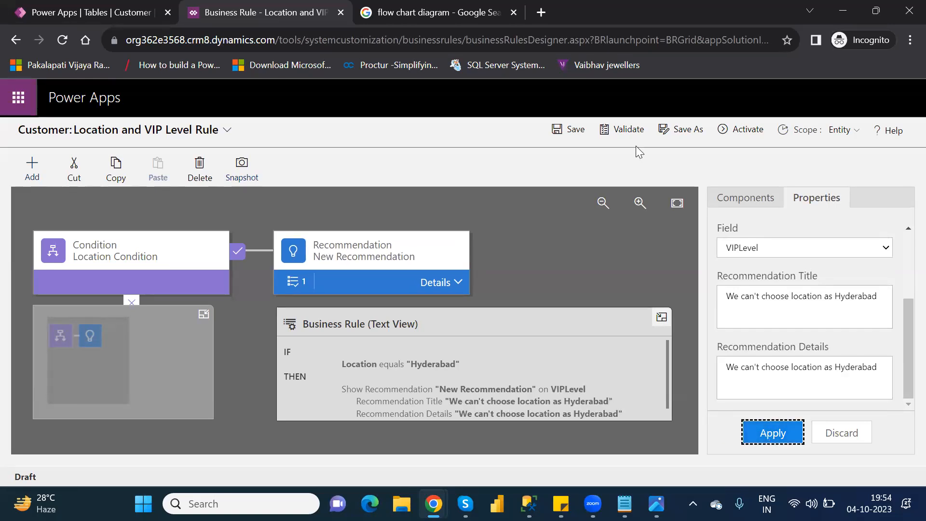
Validate the rule, then collapse its text view and expand the recommendation's details to its New Action
click(627, 126)
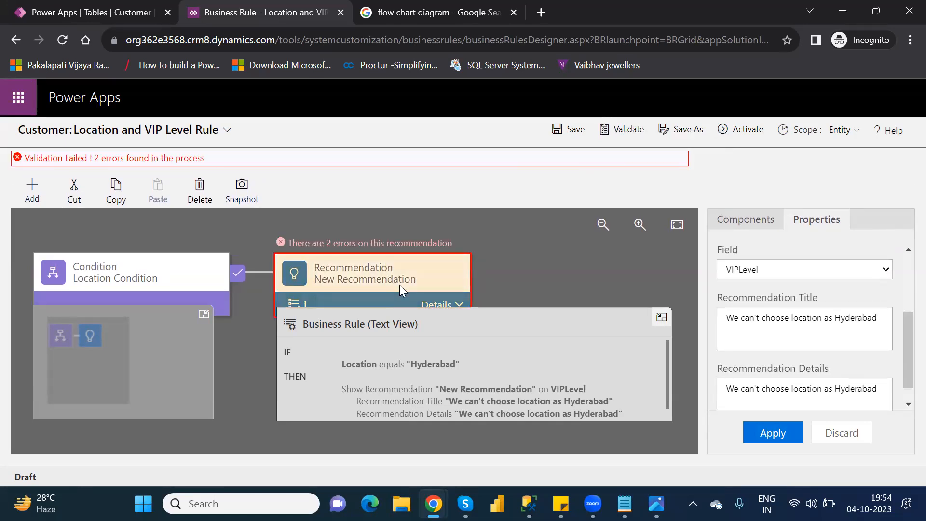
click(660, 317)
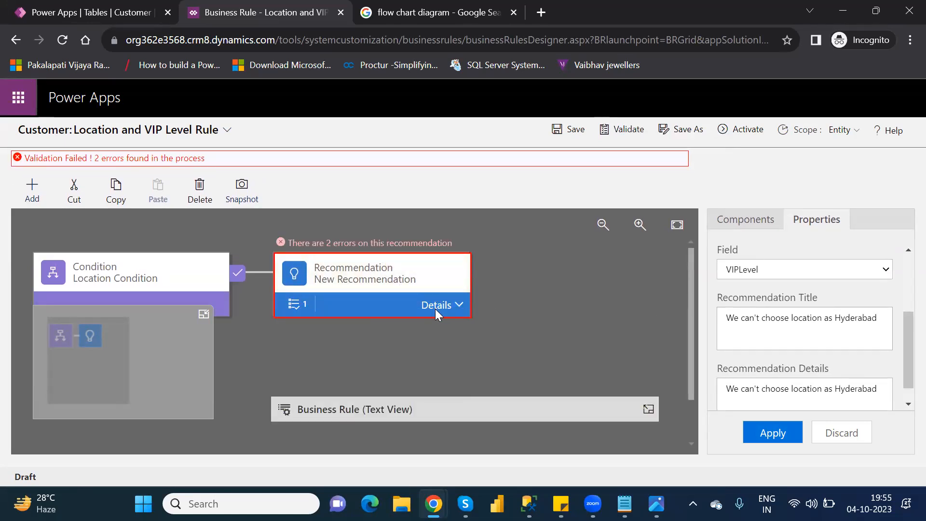
click(433, 308)
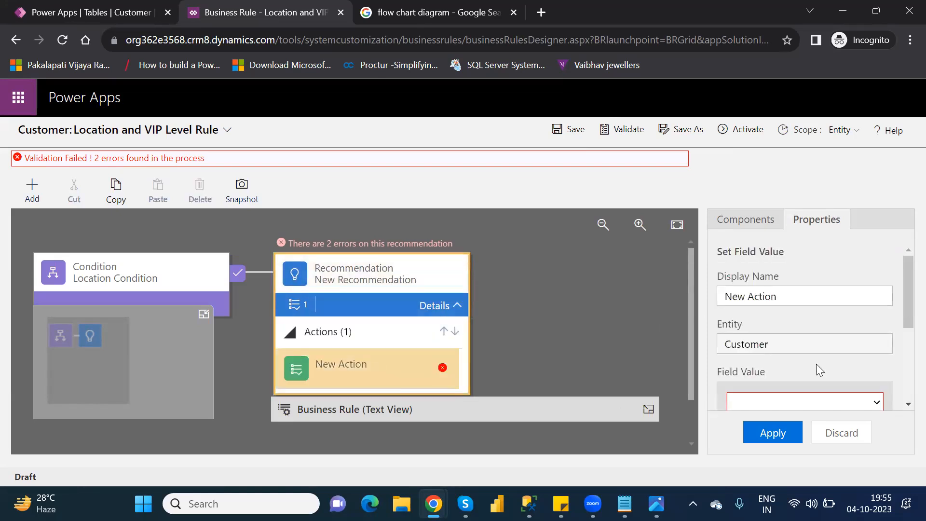
Set the New Action's field to VIPLevel and try to apply "We can't choose location as Hyderabad" as its value
drag(903, 314, 903, 344)
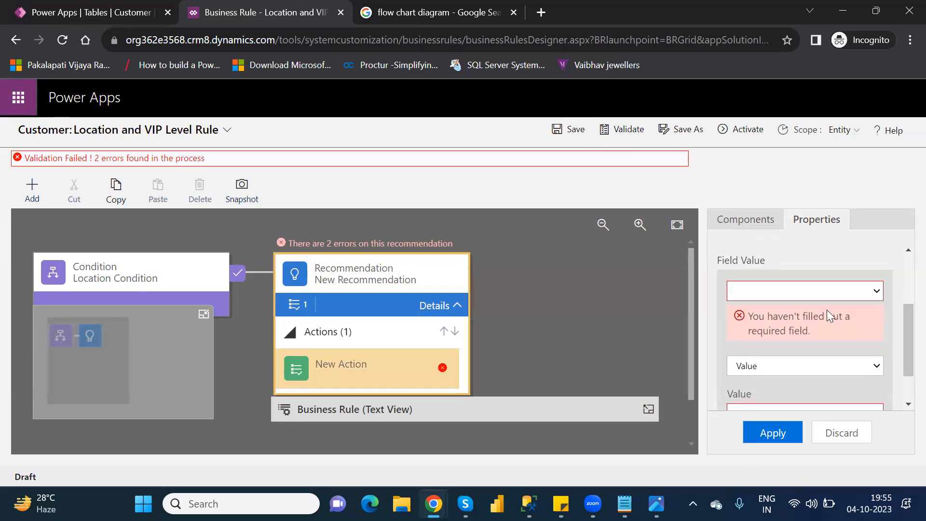
click(797, 289)
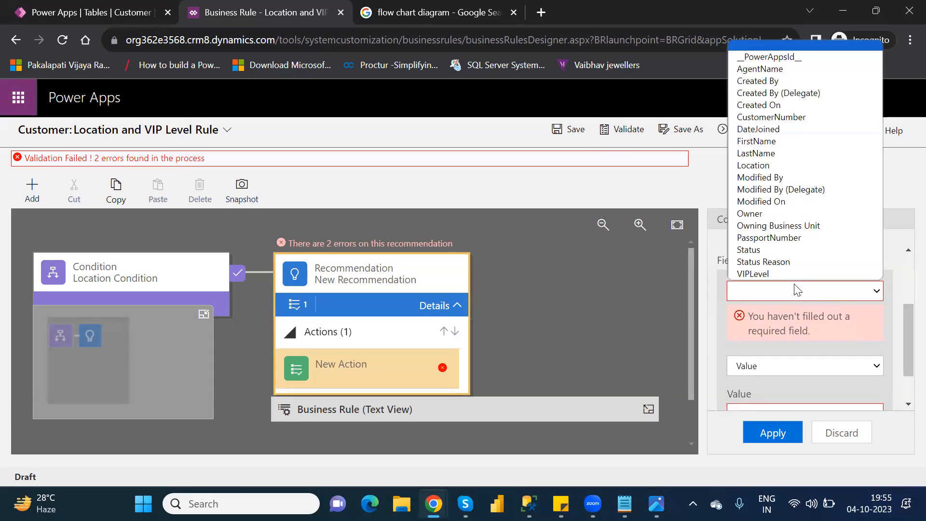
click(760, 270)
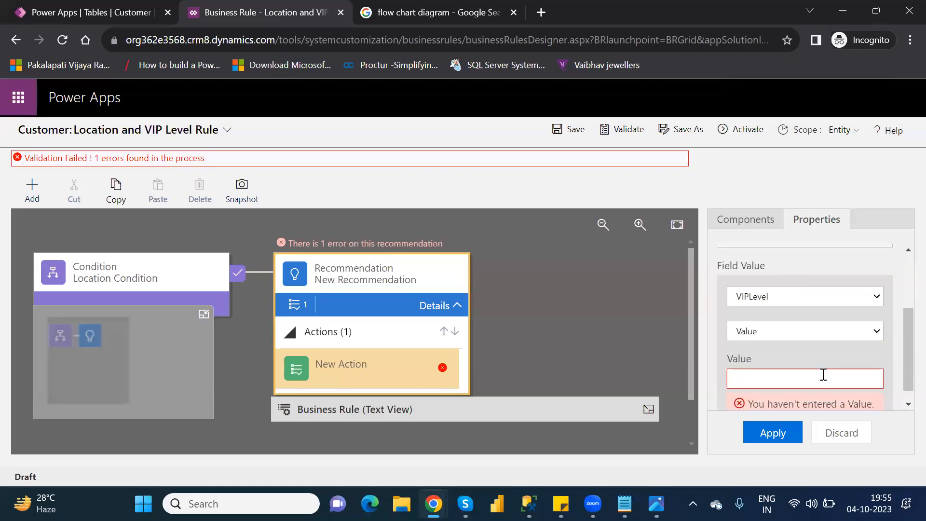
key(ctrl+v)
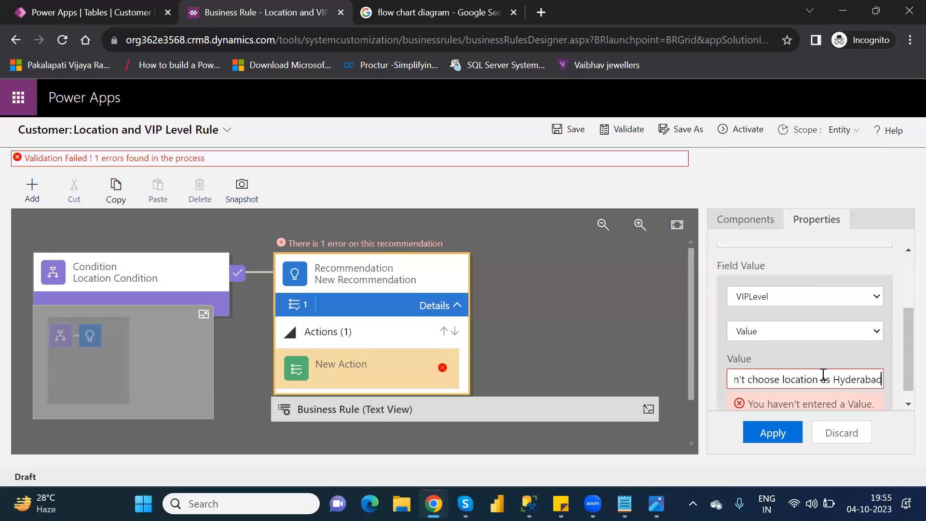
click(778, 433)
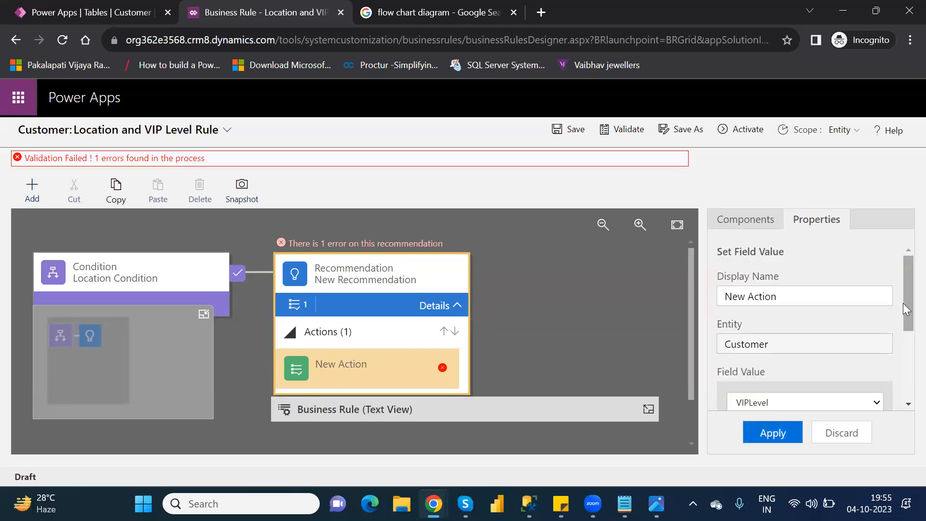
Set the New Action's value for VIPLevel to 1, apply it and validate the rule again
drag(903, 301, 903, 397)
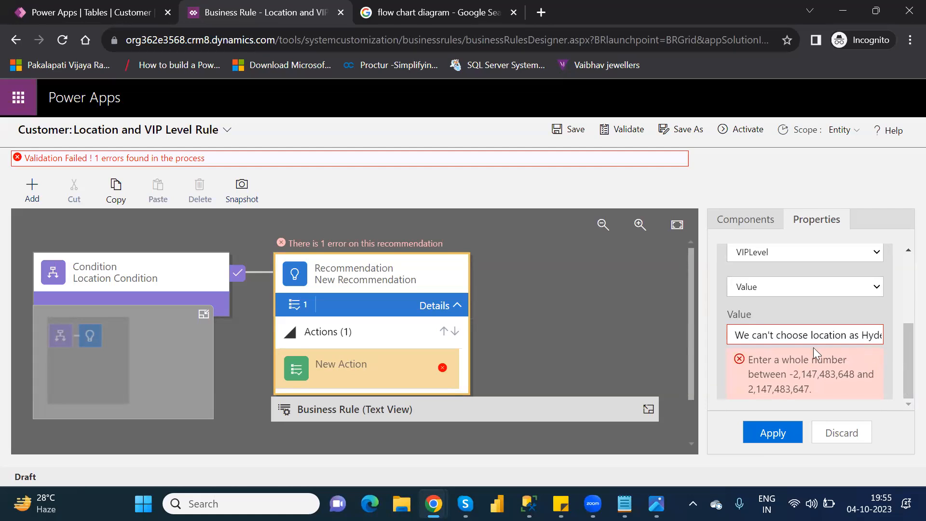
triple_click(769, 329)
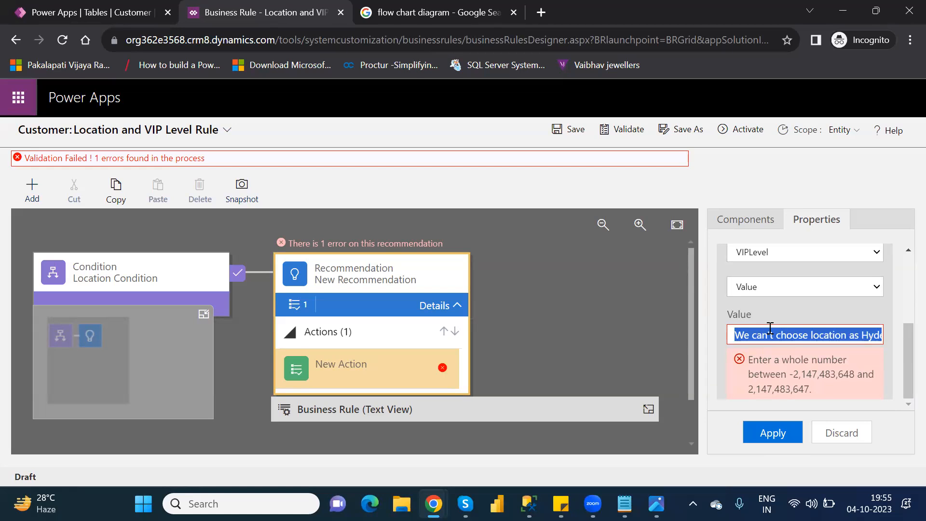
text(1)
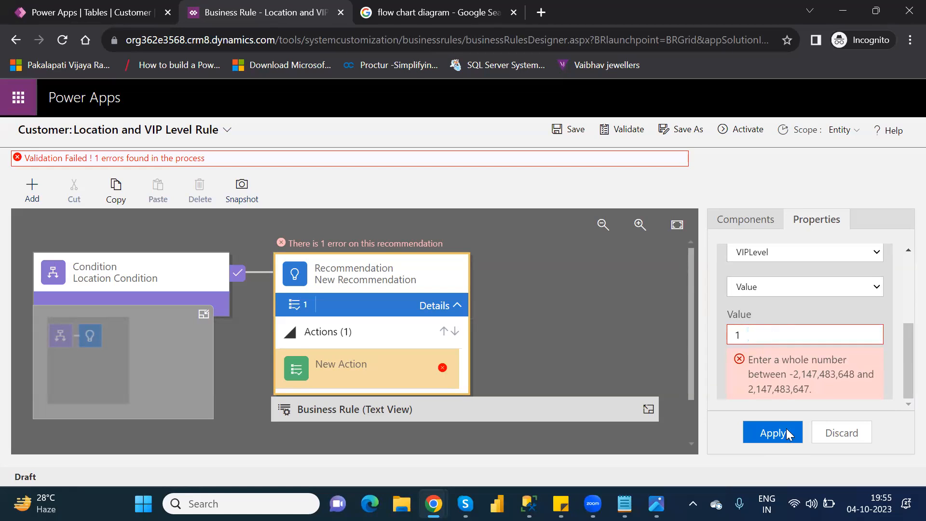
click(773, 432)
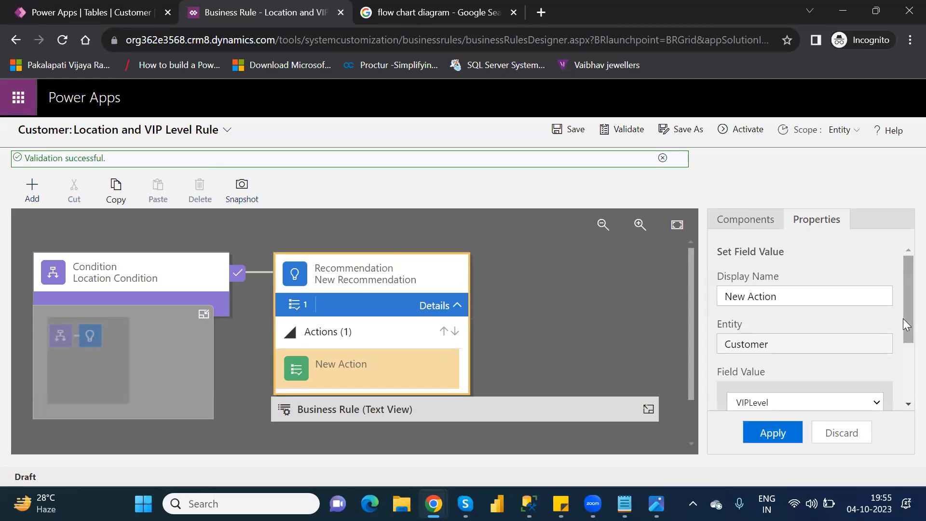
click(621, 130)
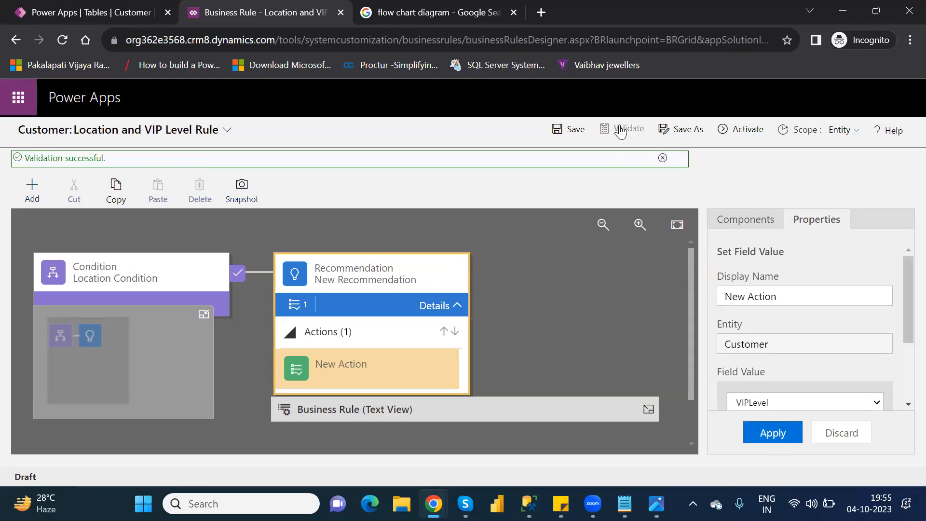
Expand the rule's text view, then activate the Location and VIP Level Rule and return to the Customer table's business rules
click(648, 410)
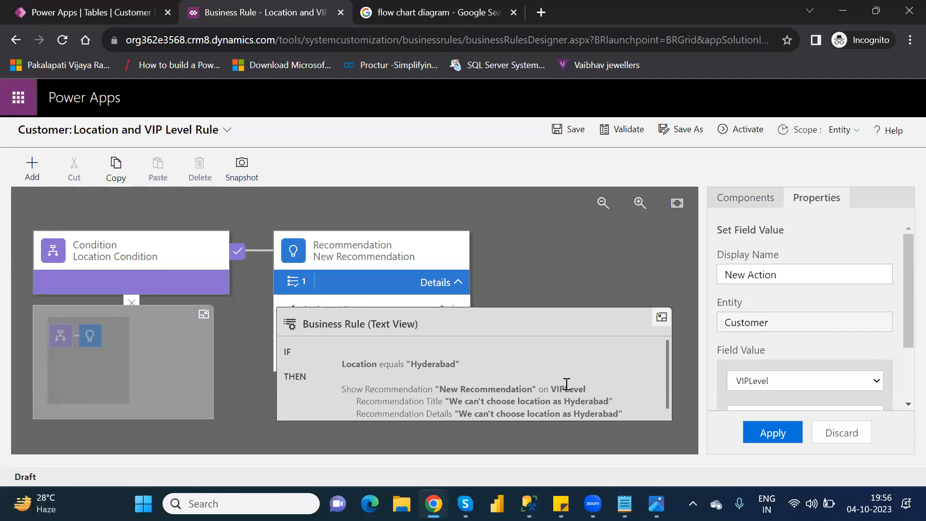
click(744, 129)
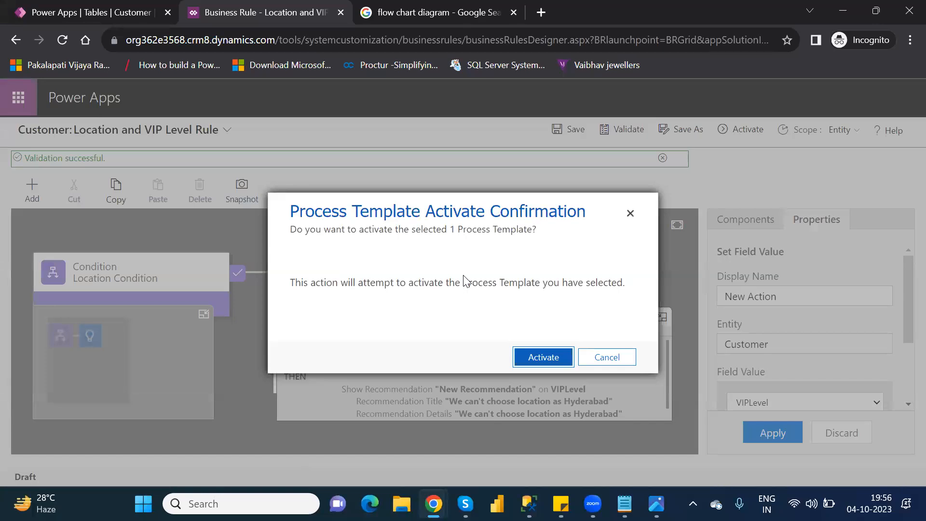
click(553, 357)
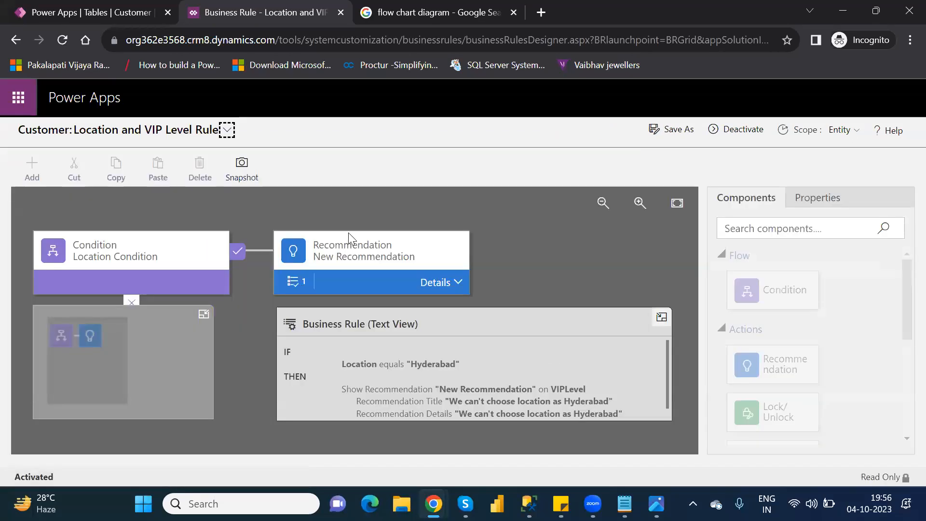
click(339, 13)
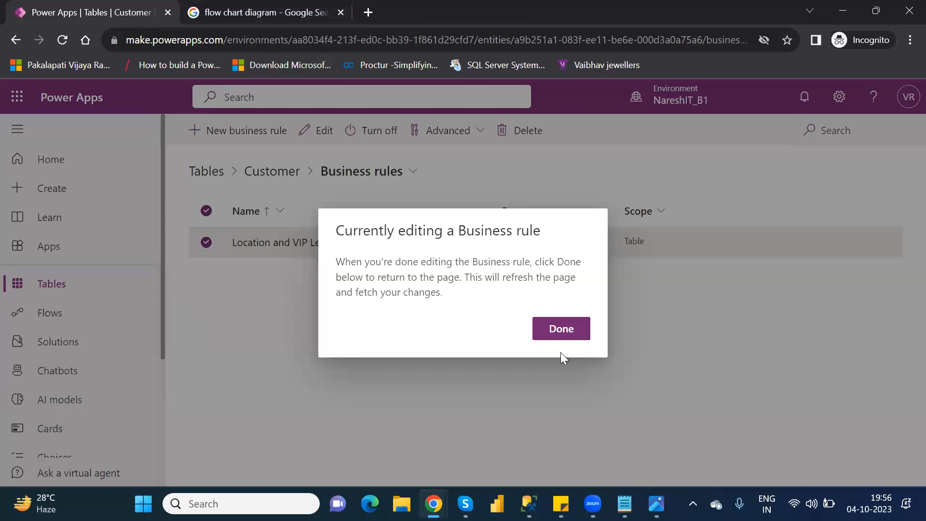
click(572, 326)
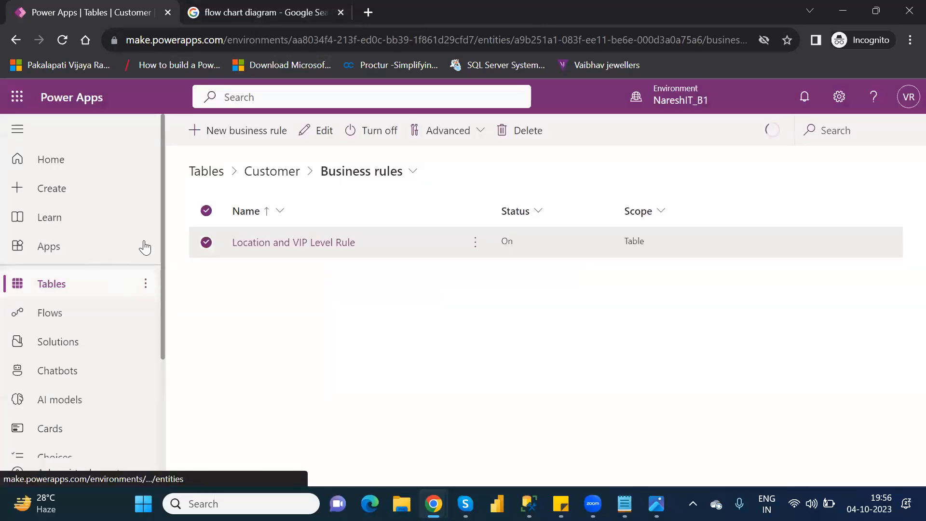
Go back to the Customer table and open its rows in the full data editor
click(267, 186)
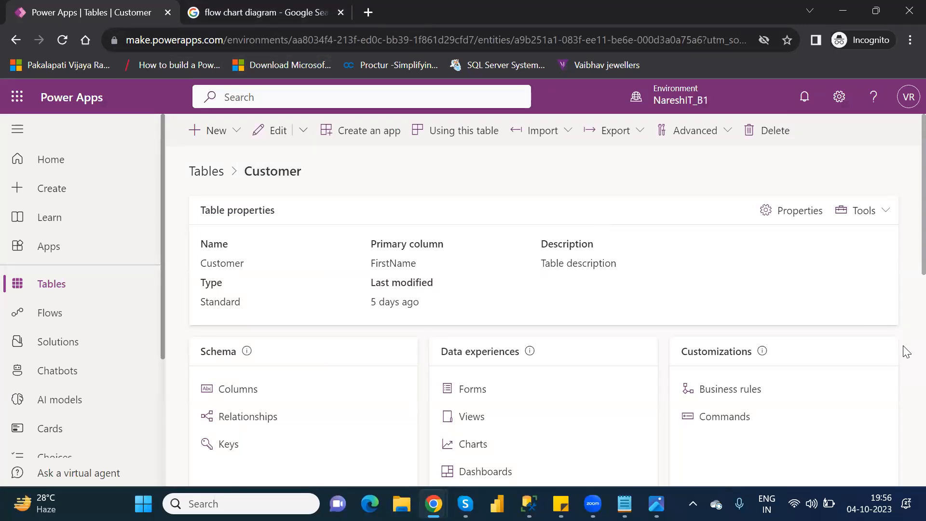
scroll(907, 354, down, 5)
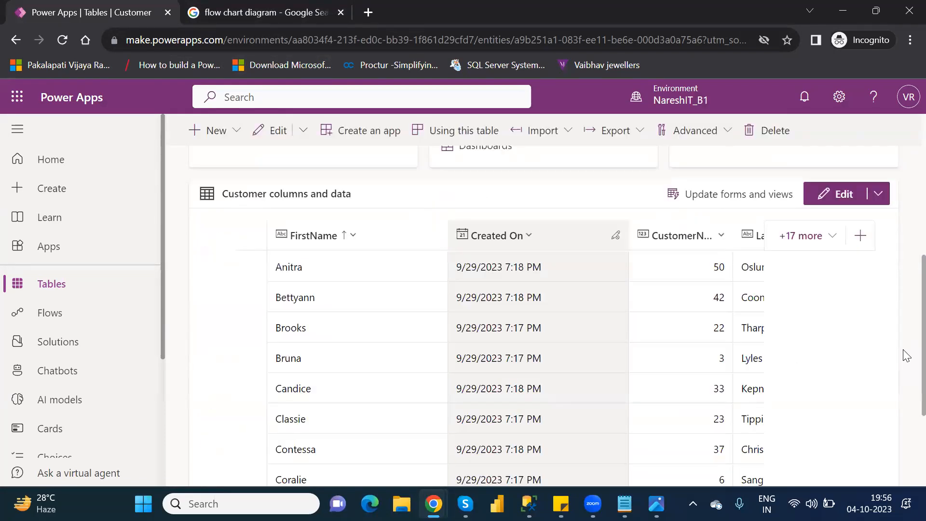
scroll(907, 436, down, 3)
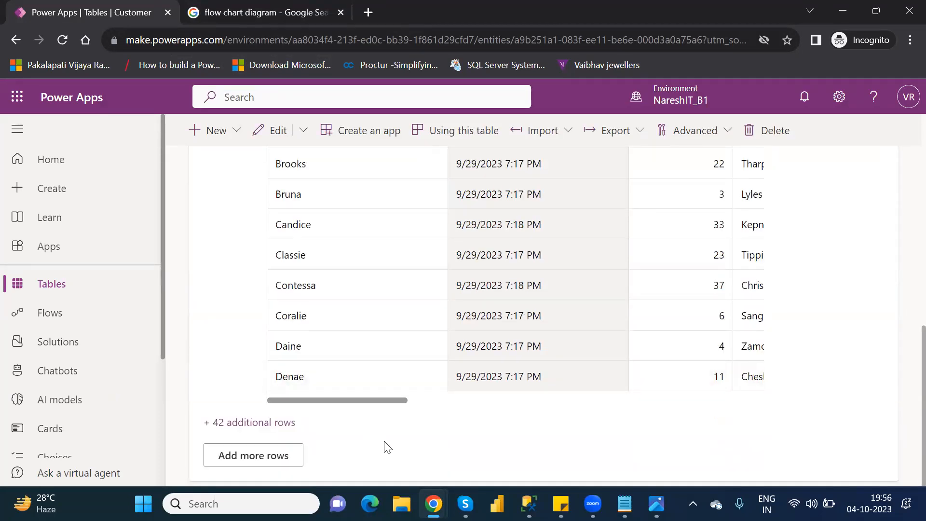
click(259, 459)
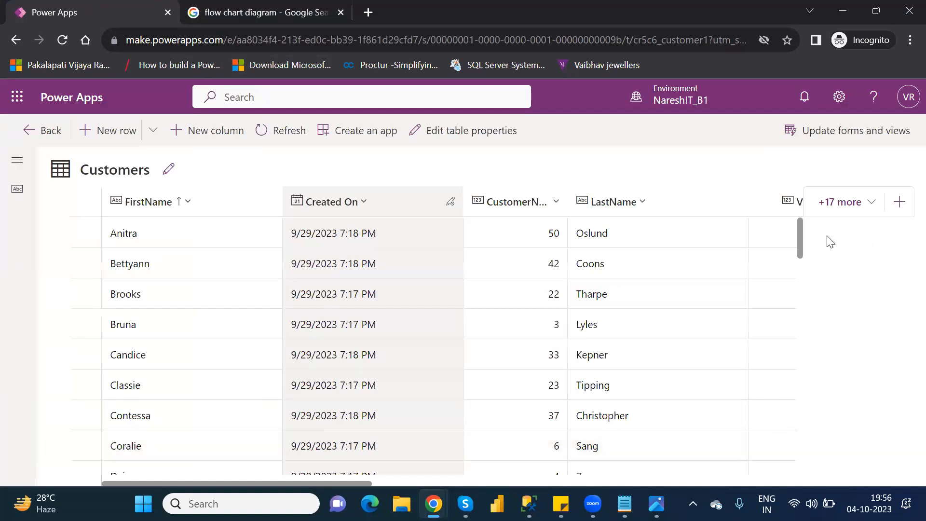
Select the customer row directly above NareshIT and open it for editing in the form
scroll(801, 251, down, 5)
scroll(802, 304, down, 5)
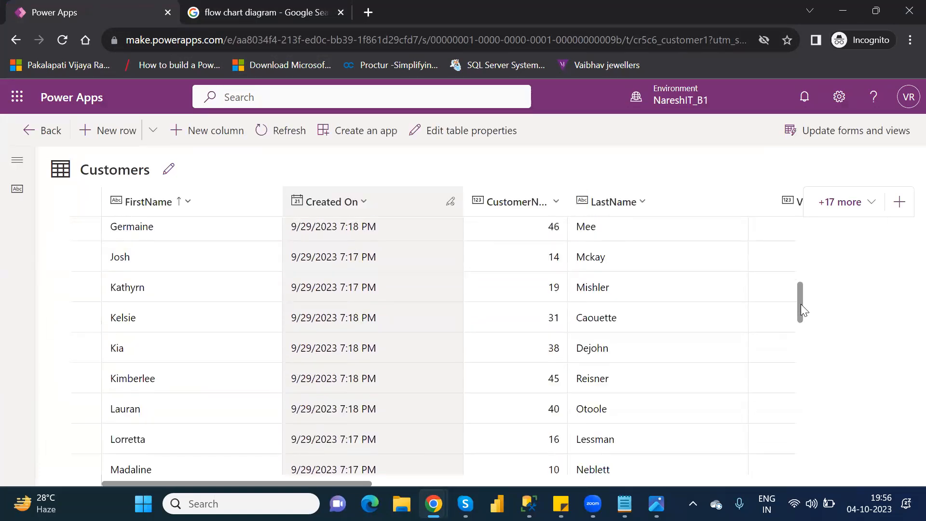
drag(798, 327, 798, 351)
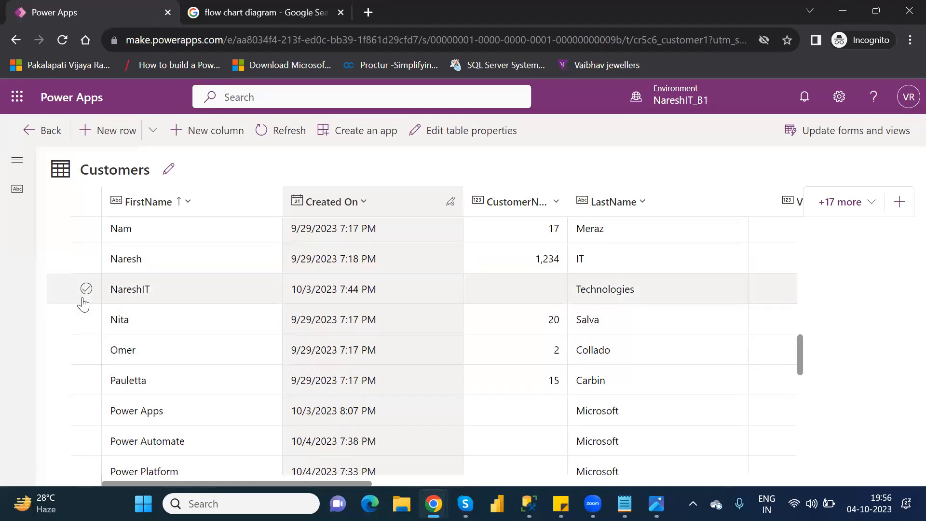
click(86, 258)
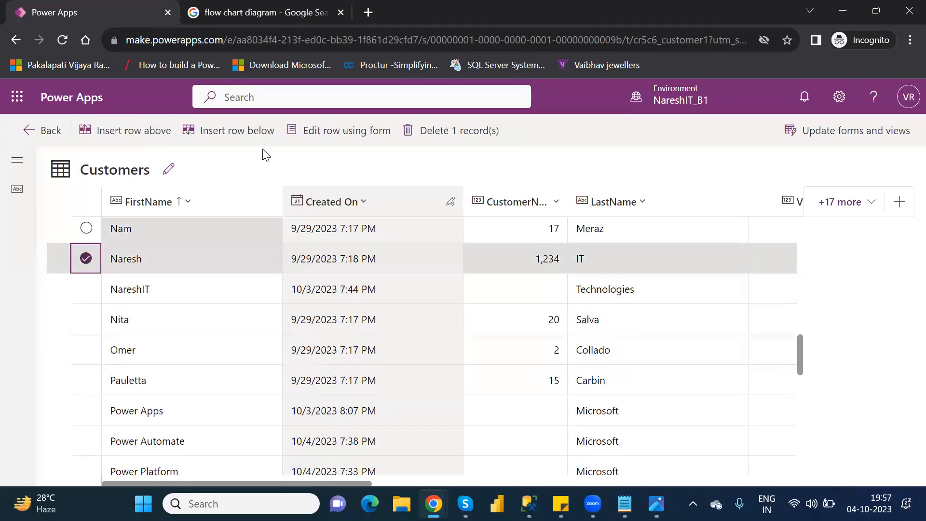
click(355, 139)
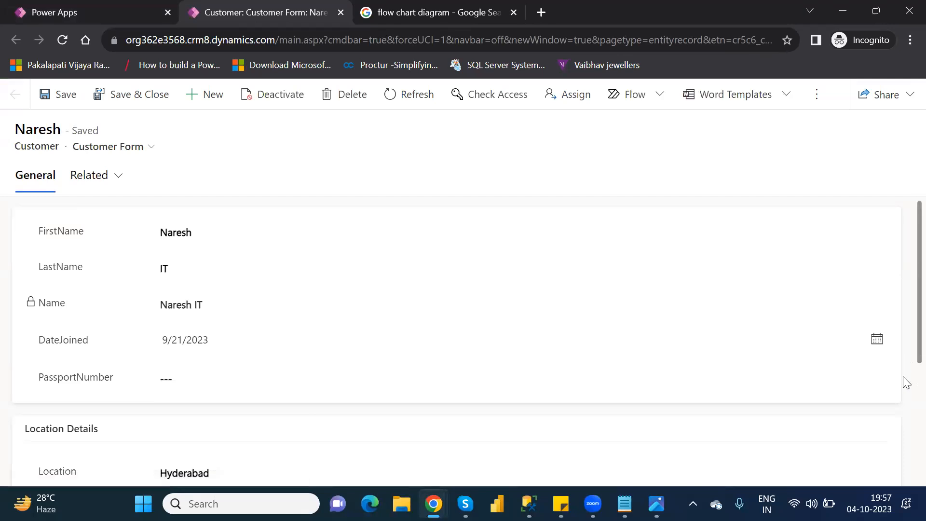
Set the customer's VIPLevel to 1 in Location Details and leave Status as Active
scroll(906, 378, down, 5)
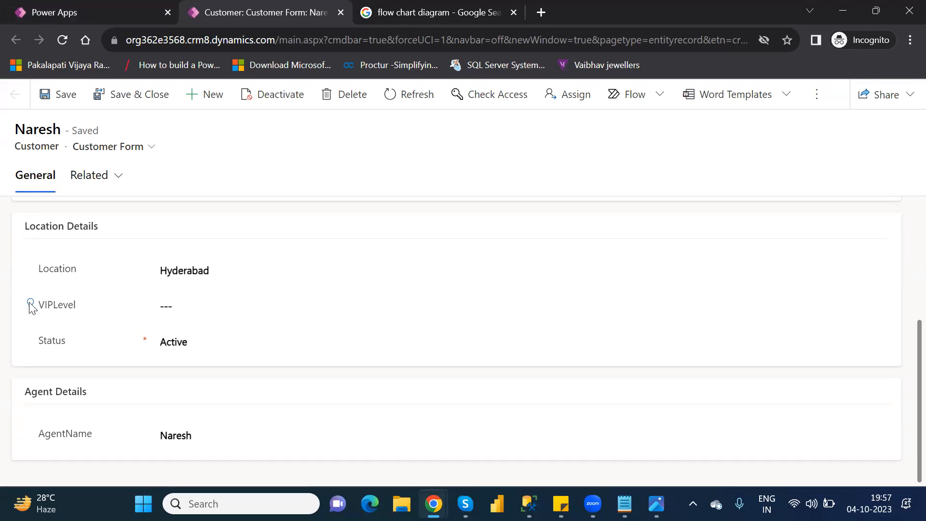
click(198, 308)
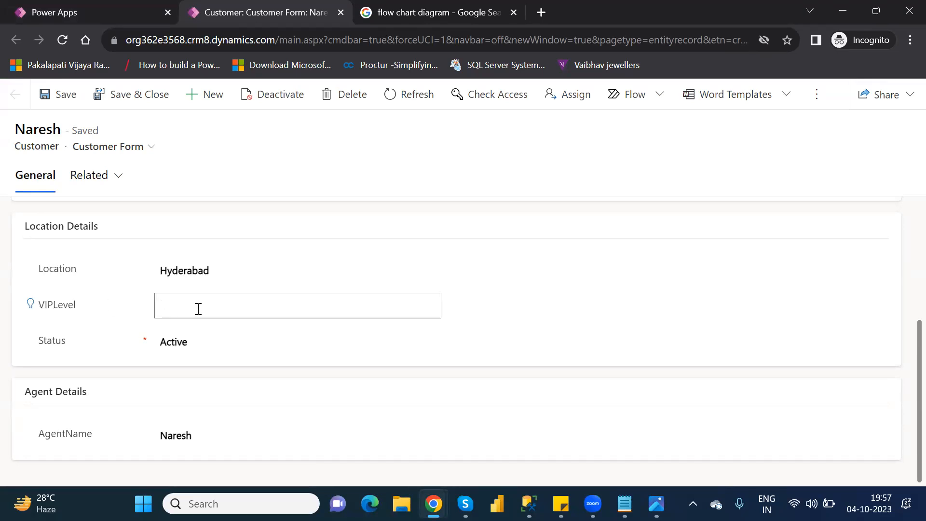
text(1)
click(340, 335)
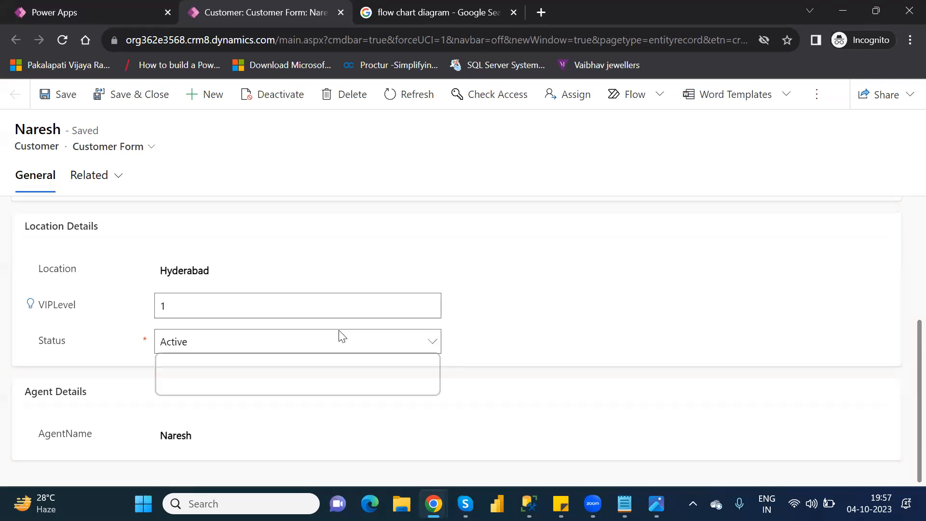
click(506, 319)
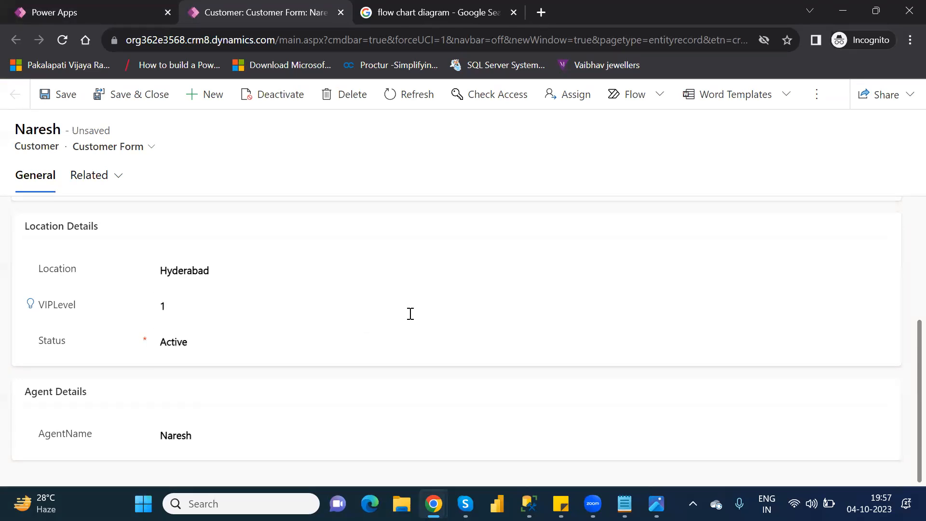
Reveal the recommendation on VIPLevel, clear the field's value and apply the recommendation
click(30, 303)
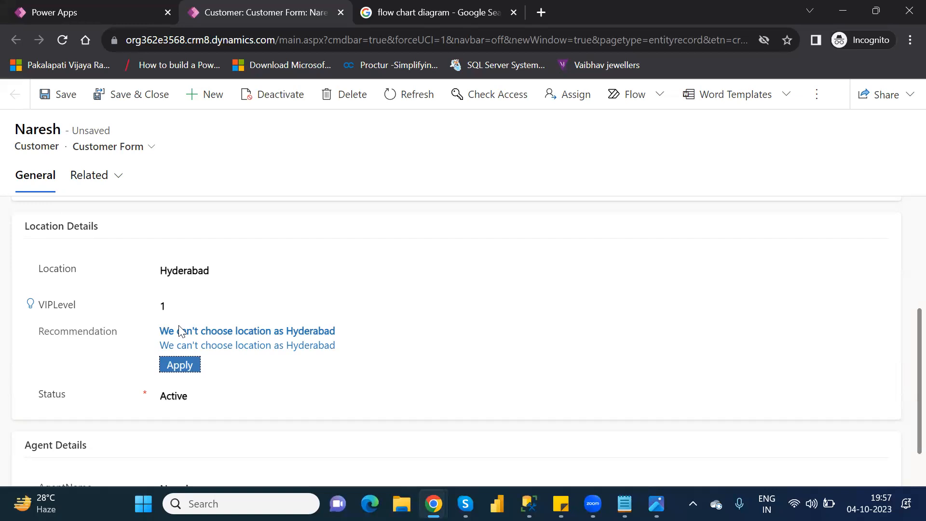
click(168, 302)
key(BackSpace)
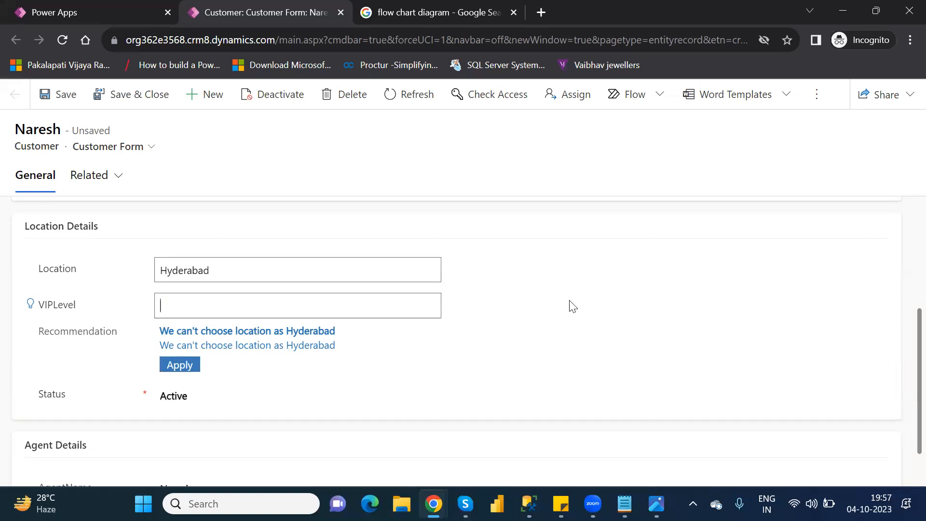
click(577, 310)
click(179, 367)
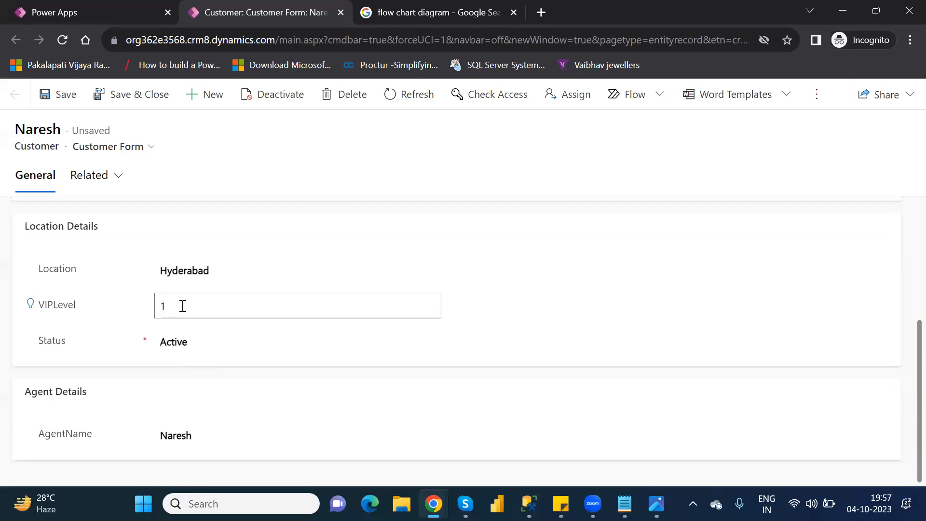
Clear the VIPLevel value that the applied recommendation filled in
double_click(182, 305)
key(BackSpace)
click(522, 309)
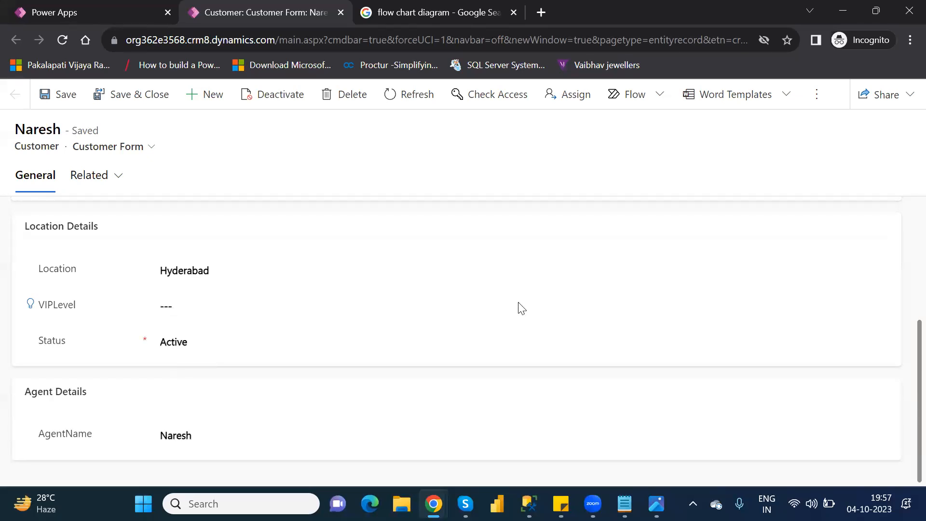
Reveal the VIPLevel recommendation again, then save and close the record and return to the refreshed Customers table
click(30, 303)
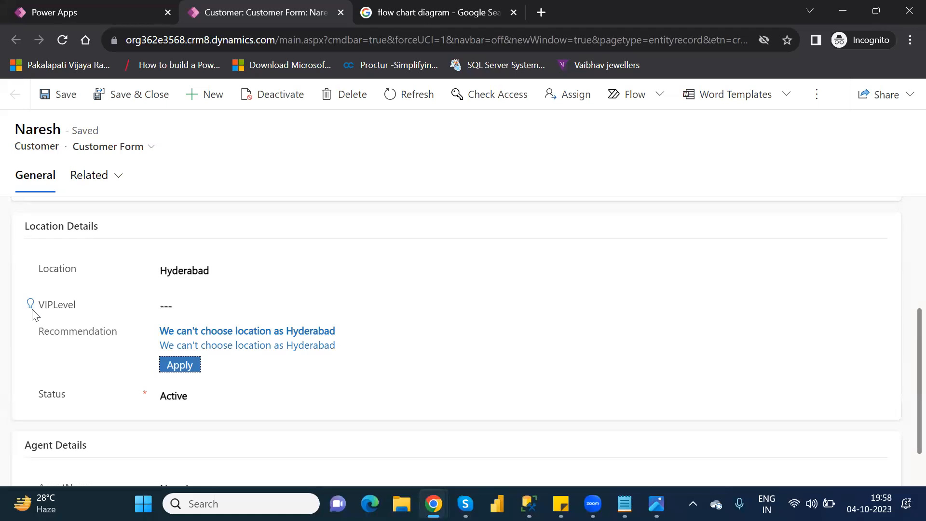
click(144, 94)
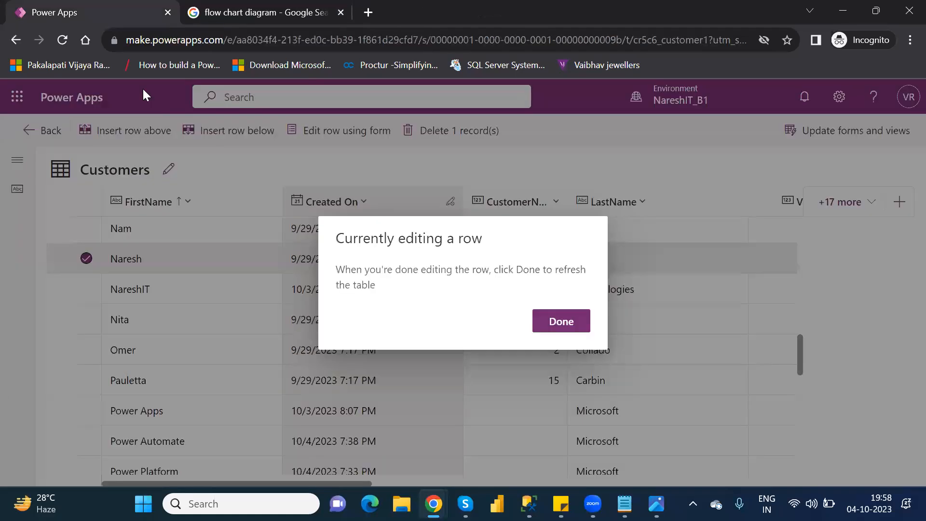
click(563, 316)
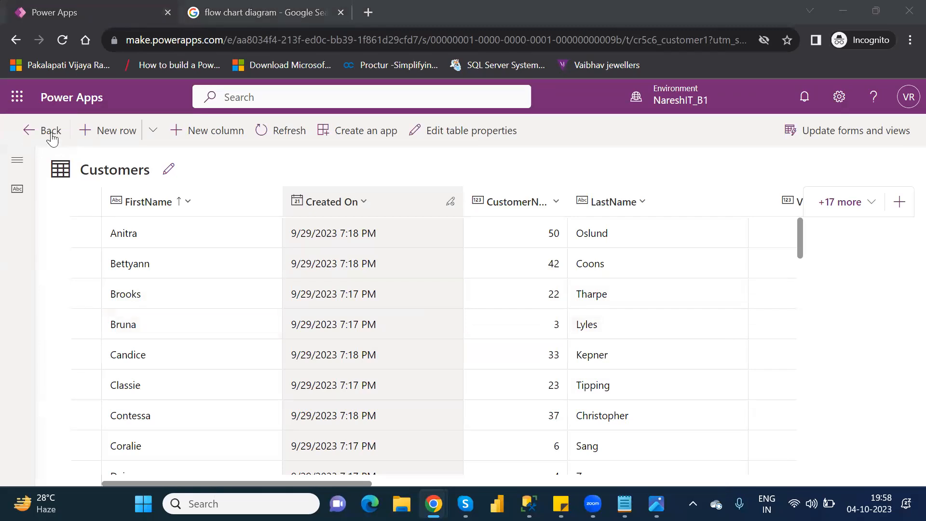
Reopen the Location and VIP Level Rule from the Customer table's business rules and deactivate it
click(52, 136)
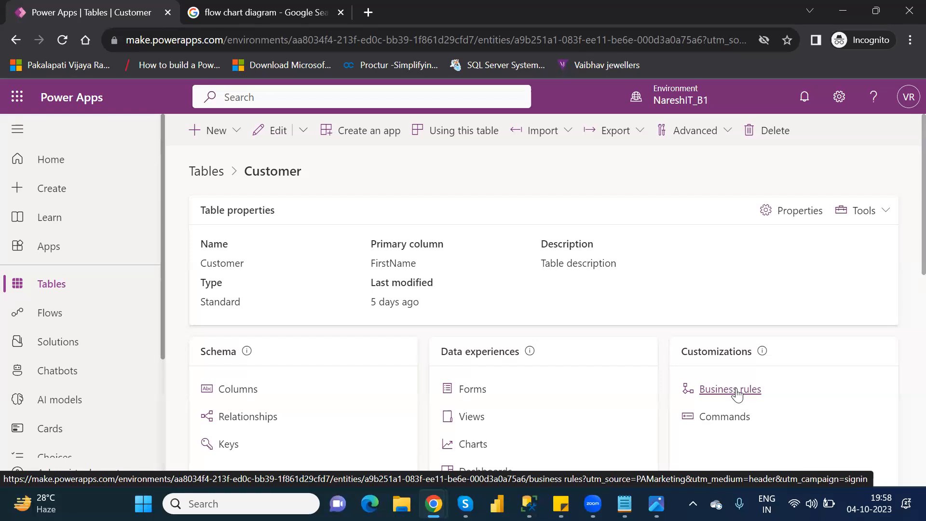
click(736, 390)
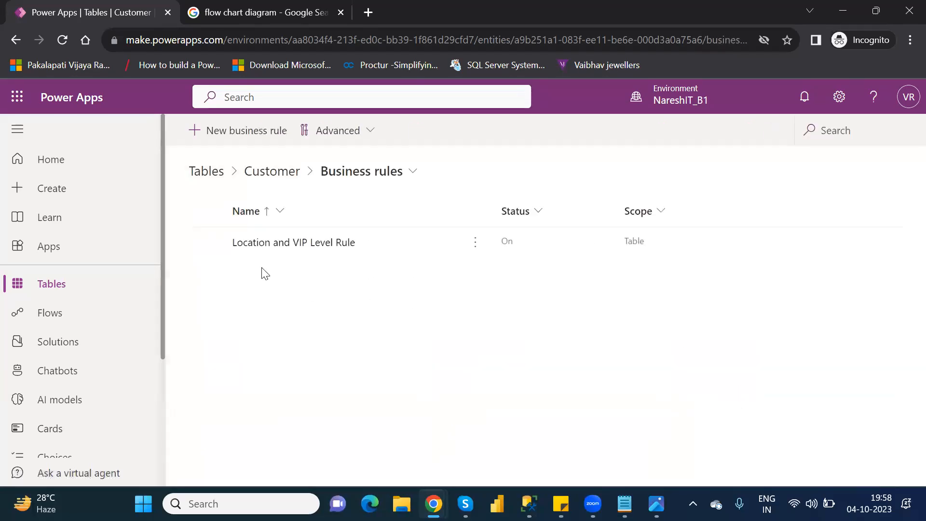
click(264, 245)
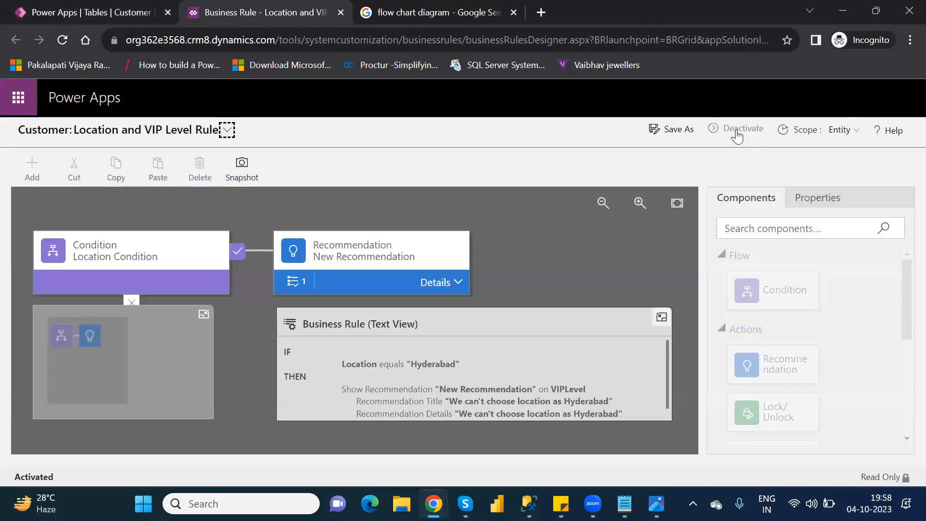
click(723, 129)
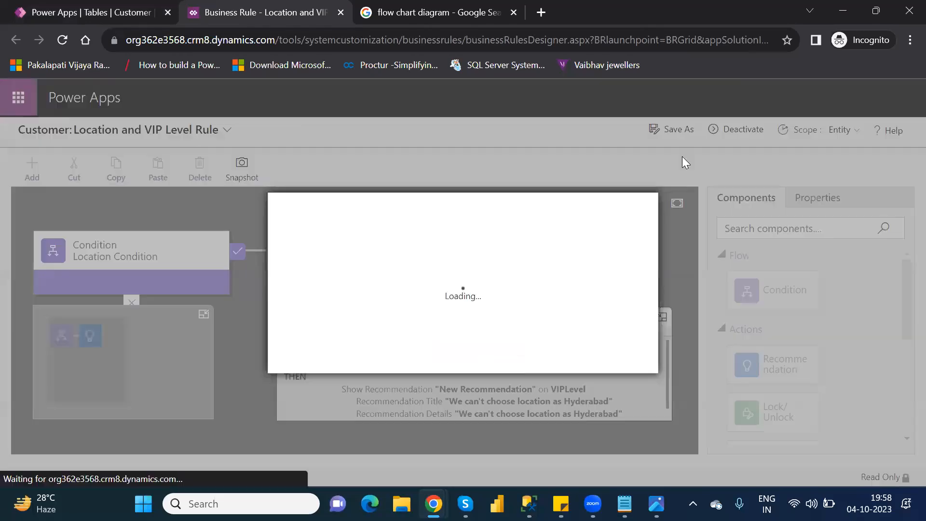
click(529, 362)
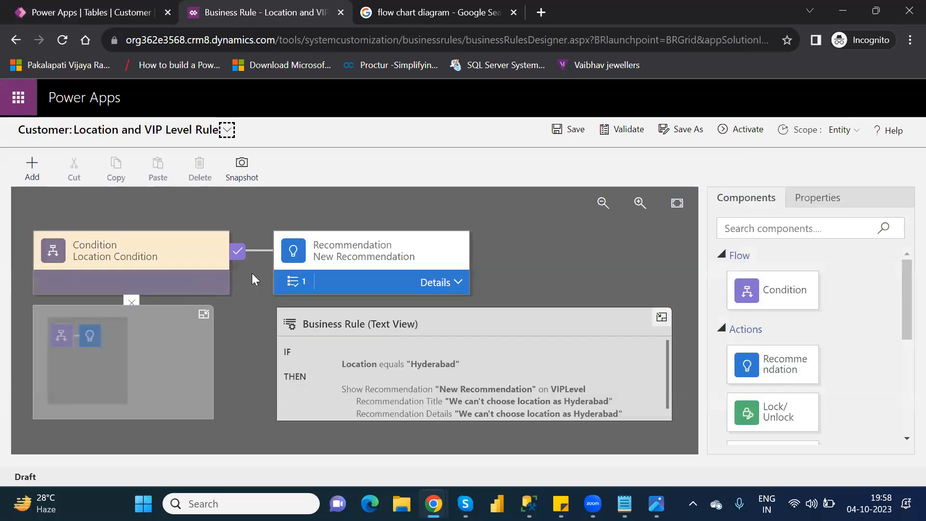
Delete the New Recommendation component from the rule and confirm the deletion
click(385, 254)
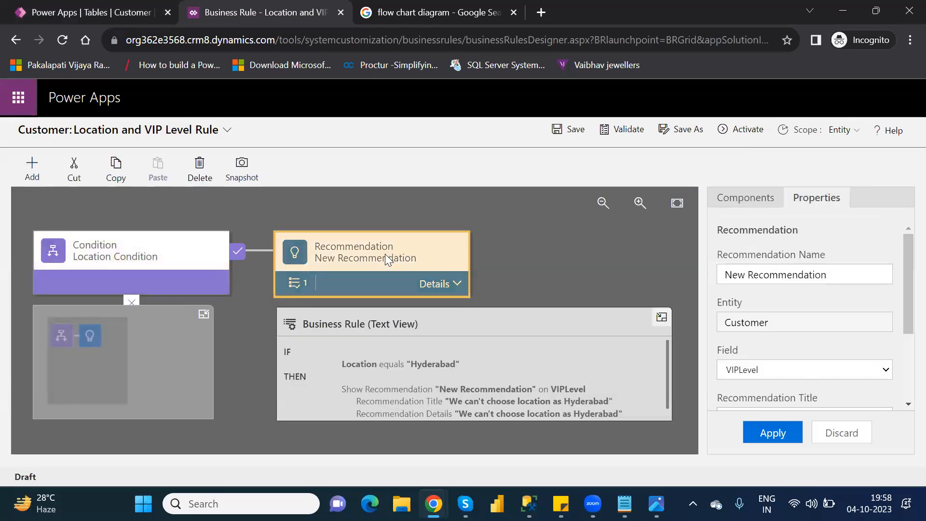
key(Delete)
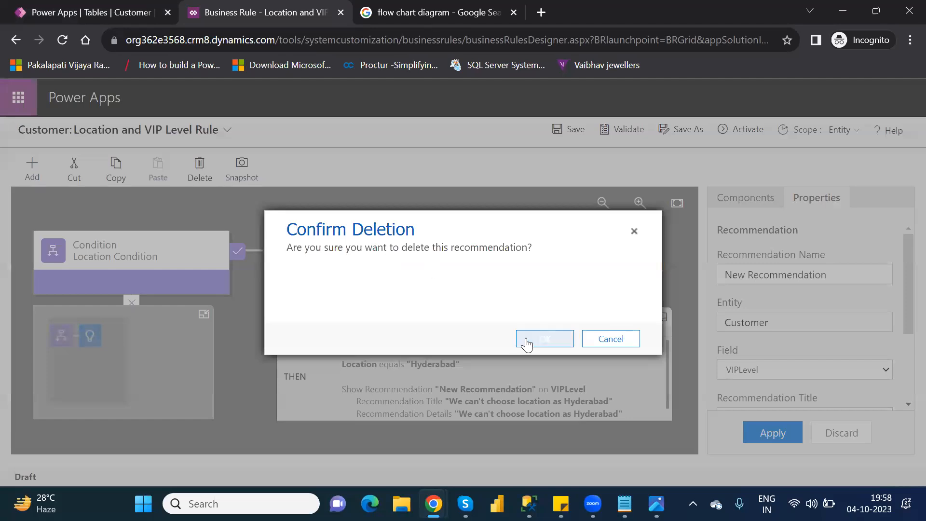
click(530, 342)
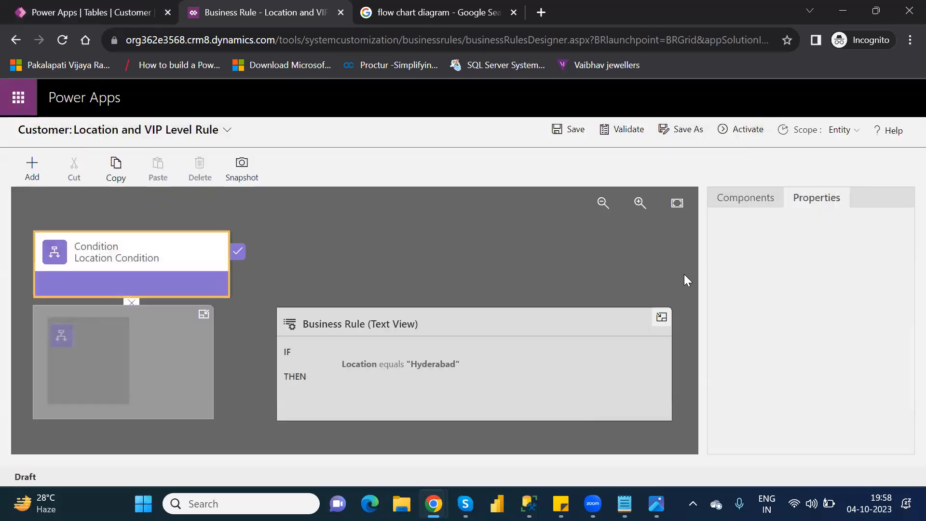
Add a Lock/Unlock action to the true branch of Location Condition
click(750, 205)
drag(904, 324, 904, 366)
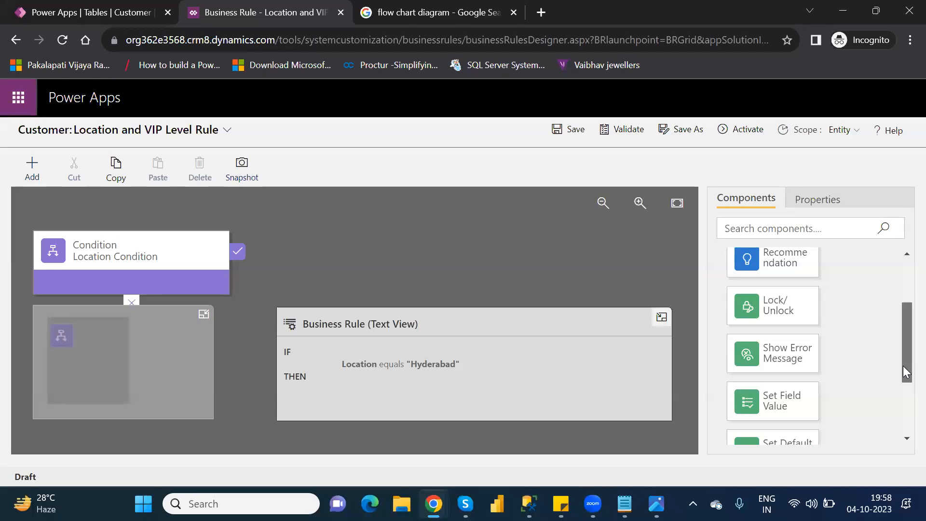
drag(903, 365, 906, 463)
drag(903, 408, 903, 355)
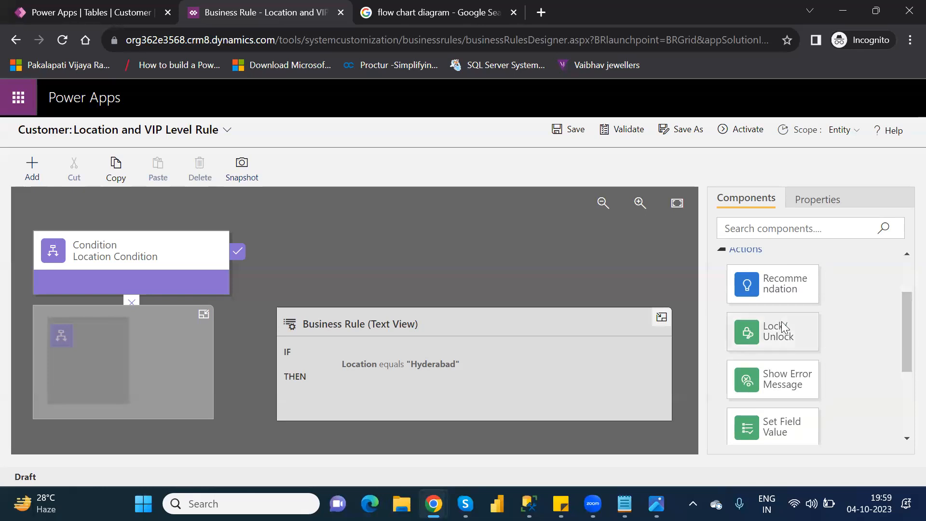
drag(783, 327, 254, 271)
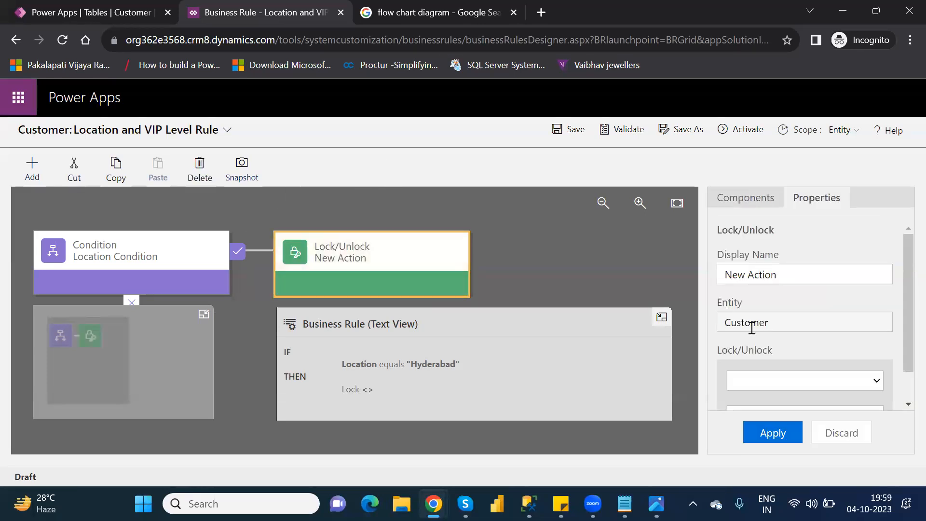
Set the Lock/Unlock action's field to VIPLevel with its lock status and apply the properties
click(852, 381)
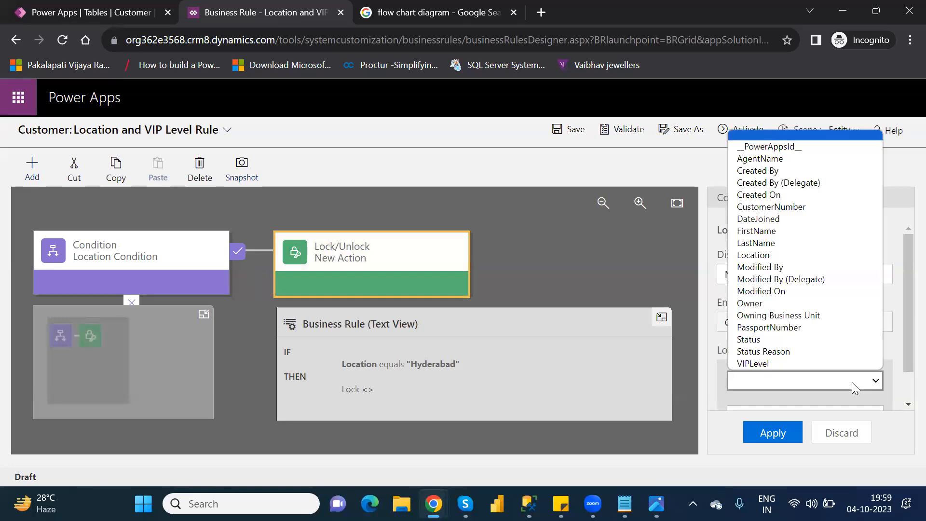
click(801, 364)
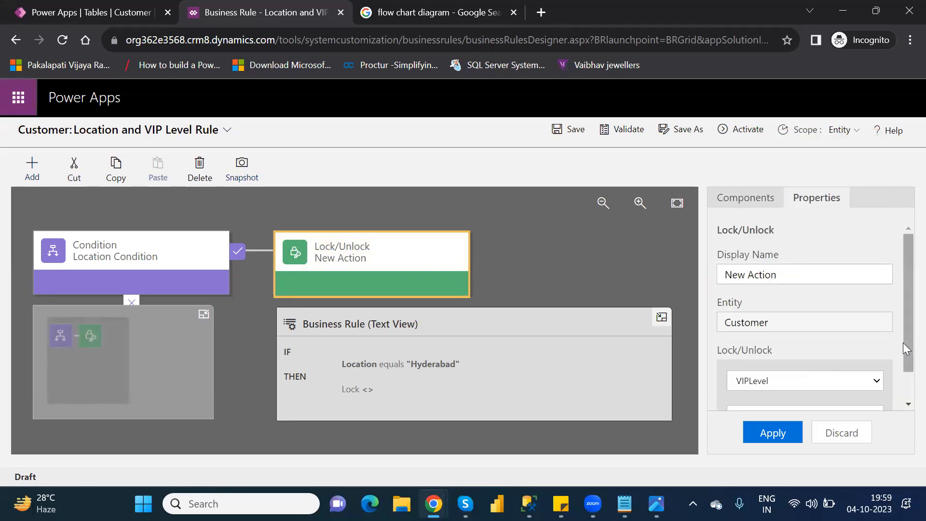
drag(904, 348, 902, 404)
click(771, 433)
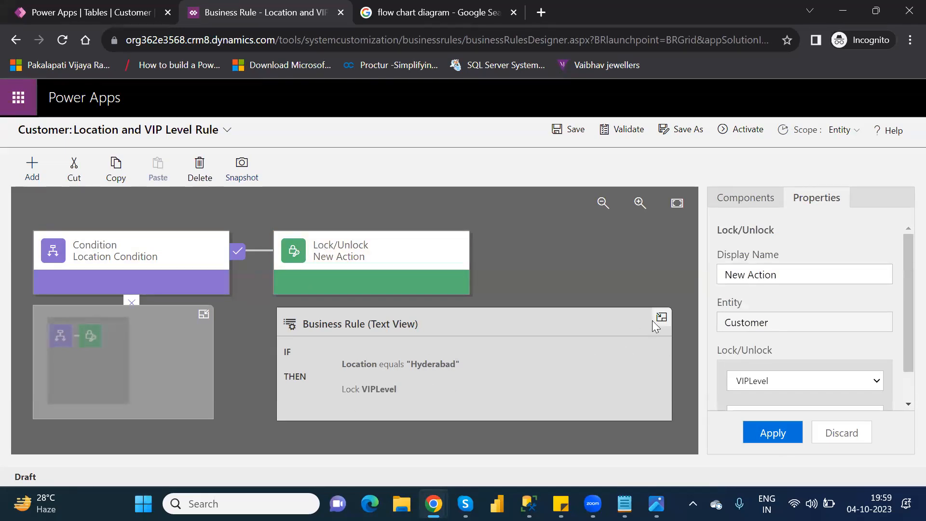
Add a Condition component to the false branch of Location Condition, collapsing the minimap and the rule's text view
click(202, 315)
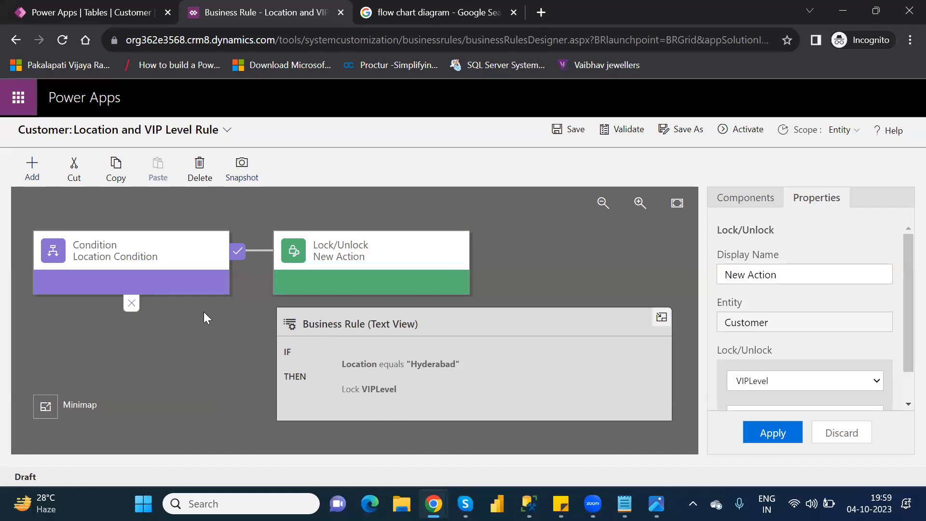
click(751, 203)
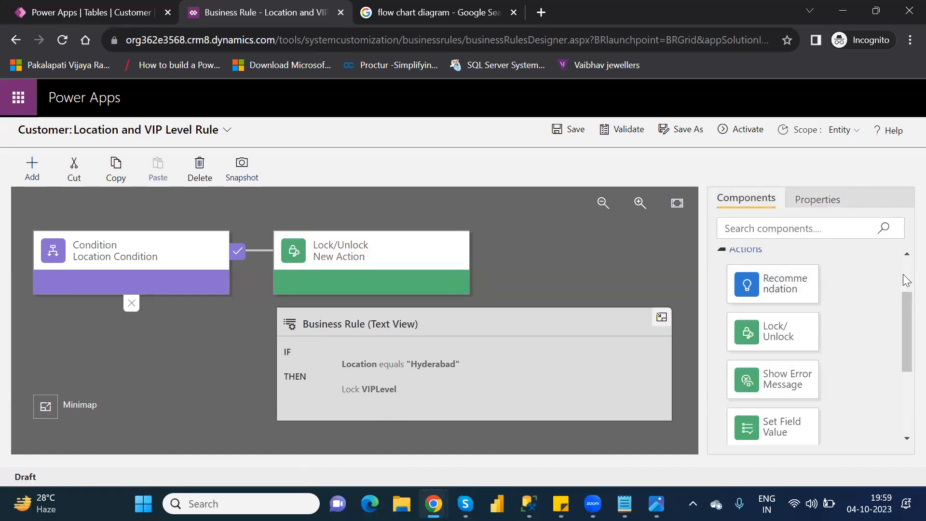
scroll(906, 279, up, 3)
drag(784, 291, 111, 324)
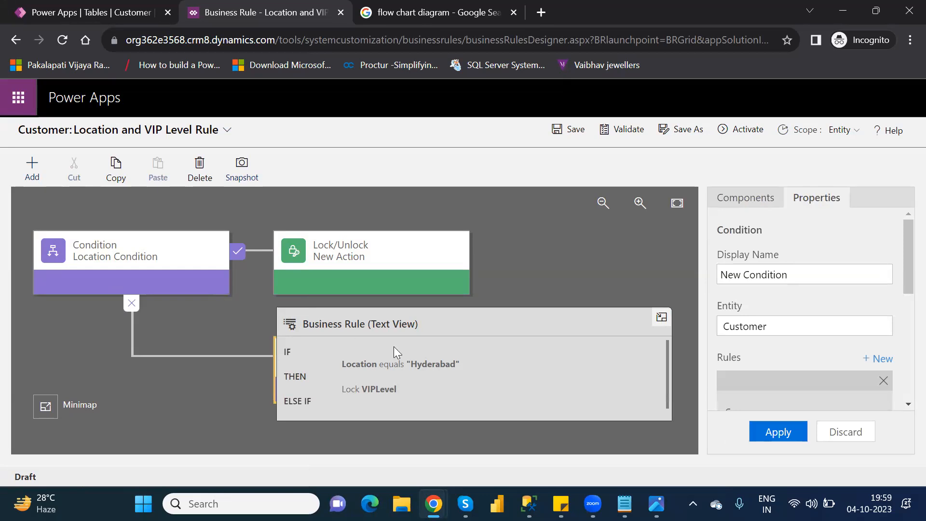
click(662, 317)
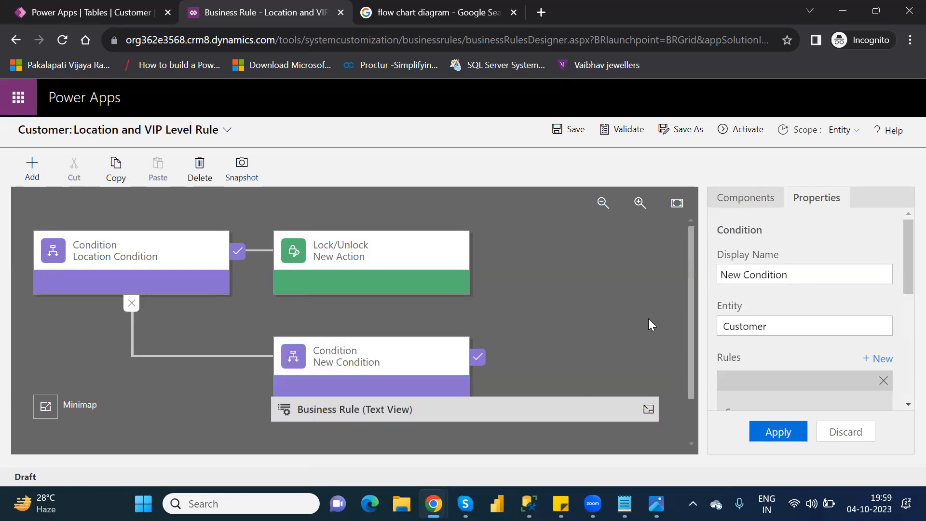
Define the new condition's rule as AgentName Equals the value NareshIT, with Entity as source, and apply it
click(398, 349)
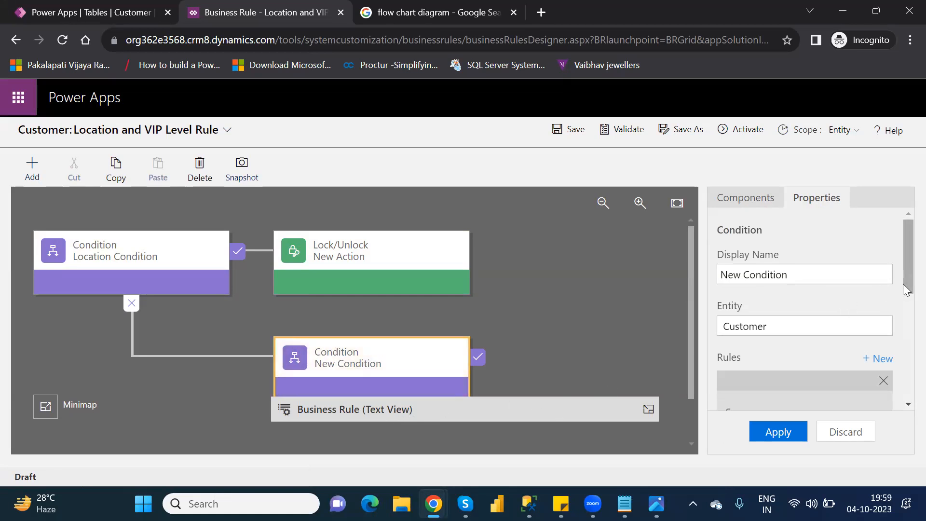
drag(903, 283, 903, 346)
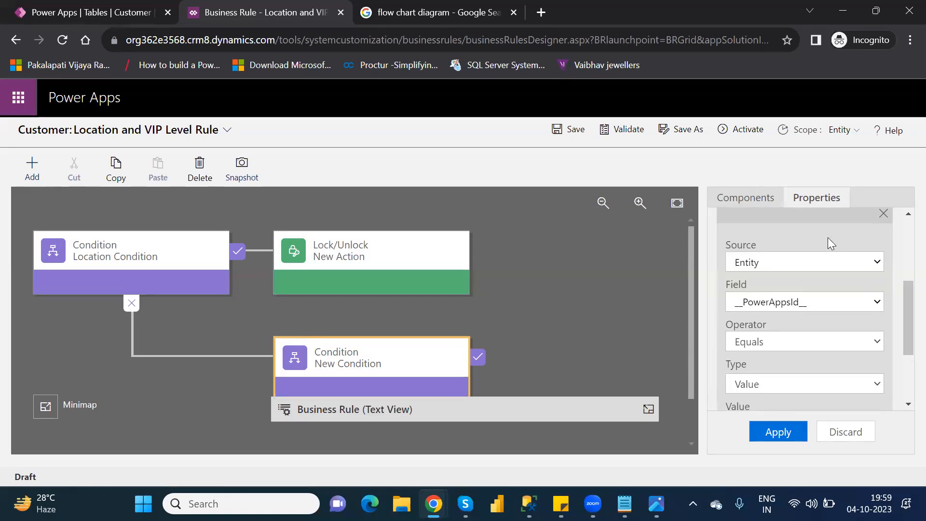
click(809, 256)
click(809, 257)
click(821, 304)
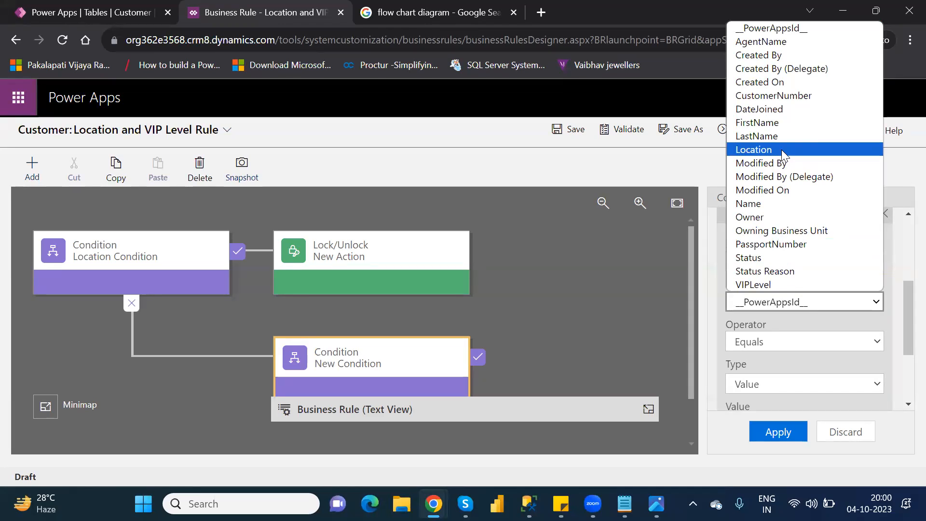
click(780, 42)
click(751, 311)
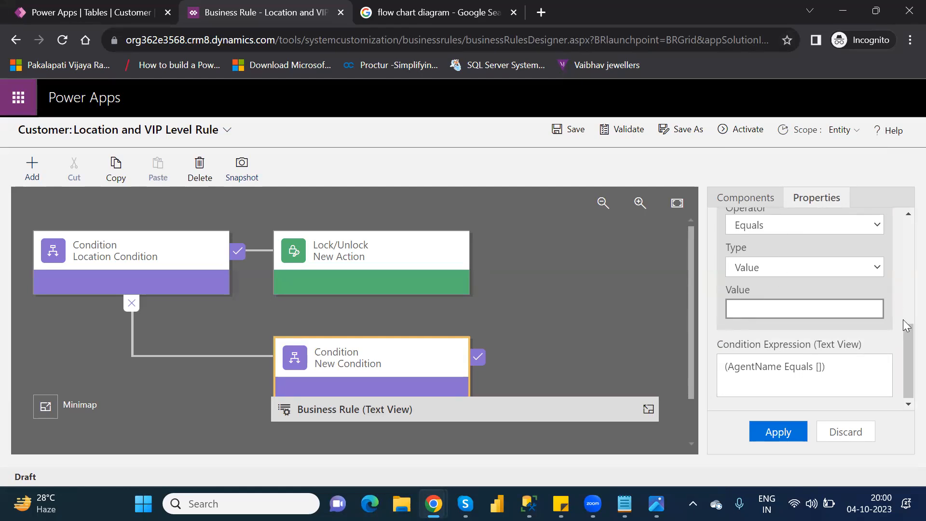
drag(903, 345, 903, 297)
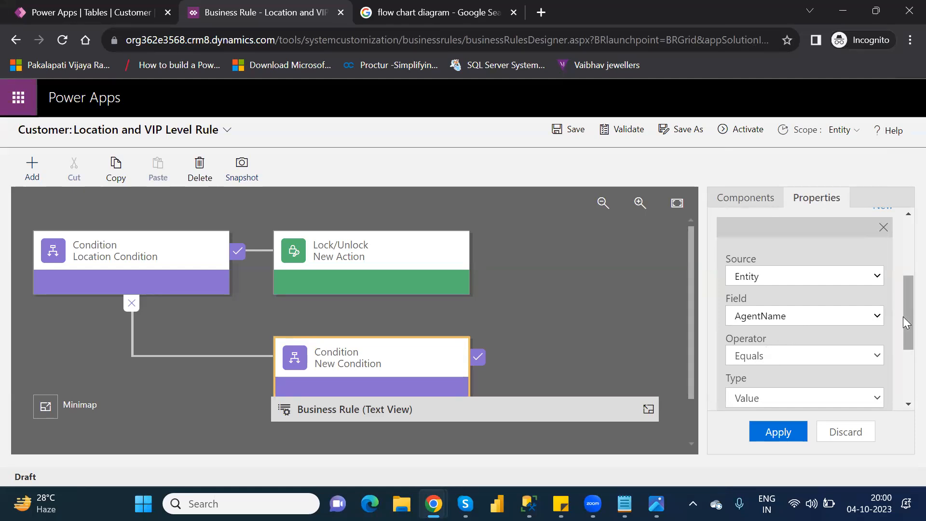
drag(903, 316, 903, 368)
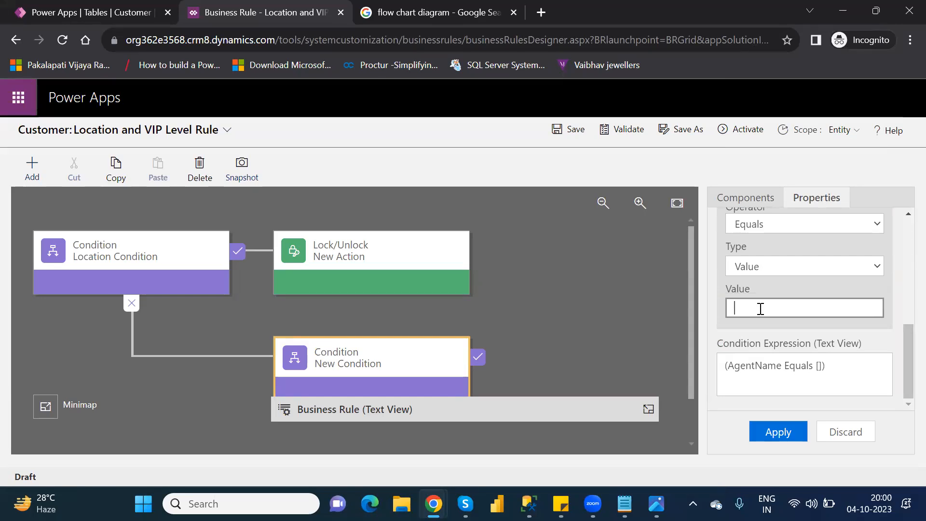
text(Naresh)
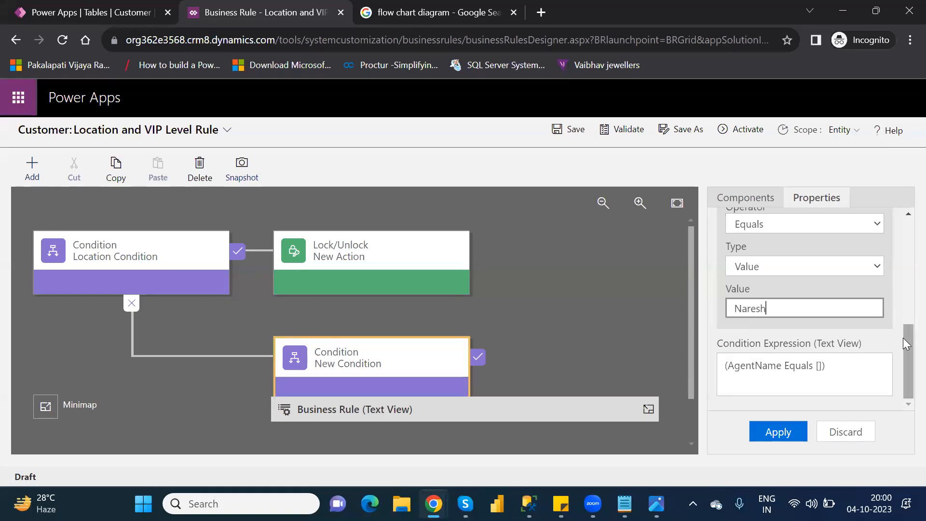
mouse_move(903, 343)
mouse_down()
mouse_move(903, 297)
mouse_move(903, 336)
mouse_up()
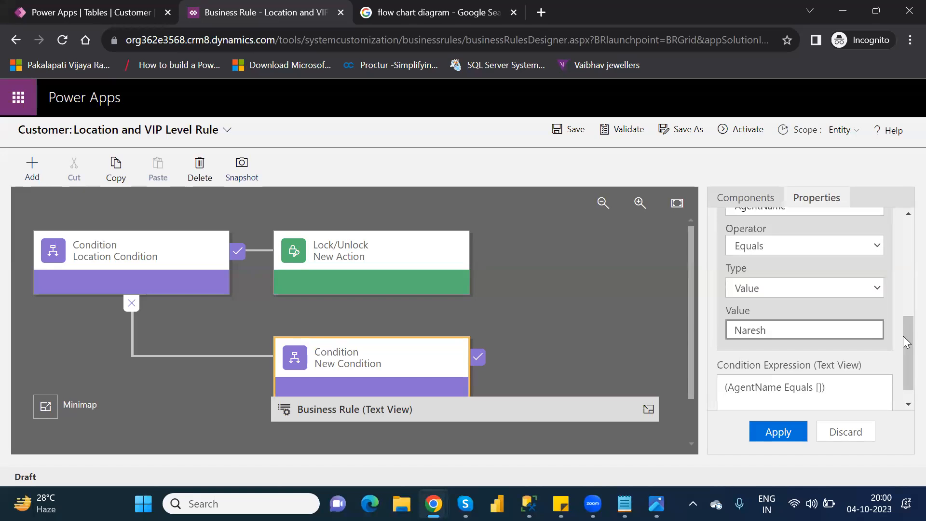
text(IT)
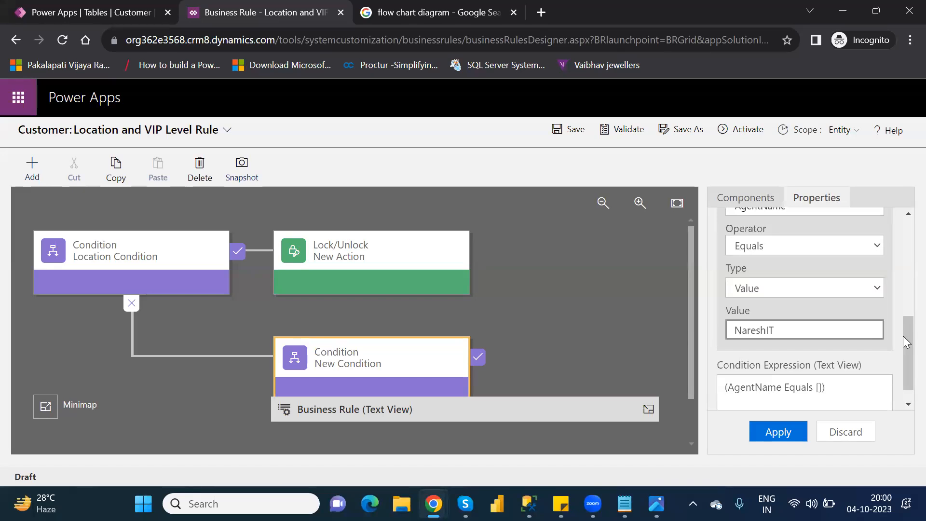
click(782, 434)
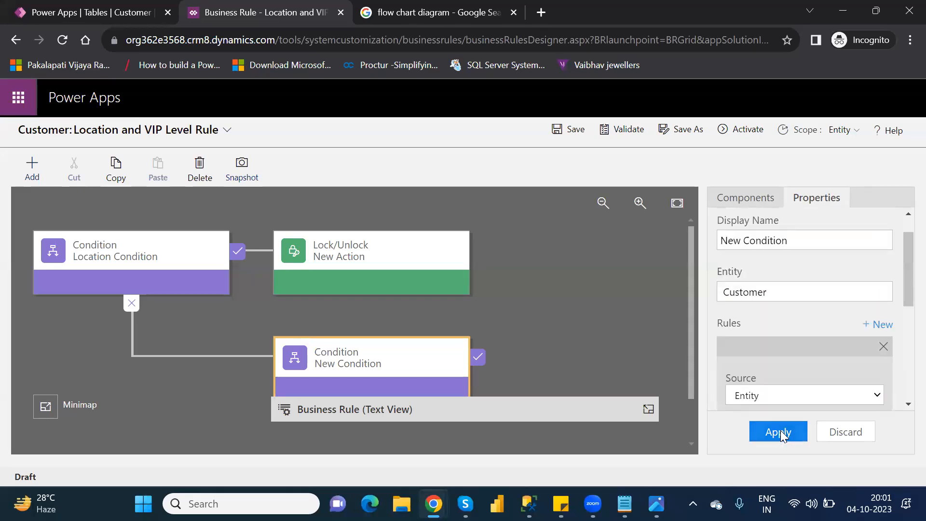
Check the new ELSE IF clause in the rule's text view, then collapse the view again
click(600, 402)
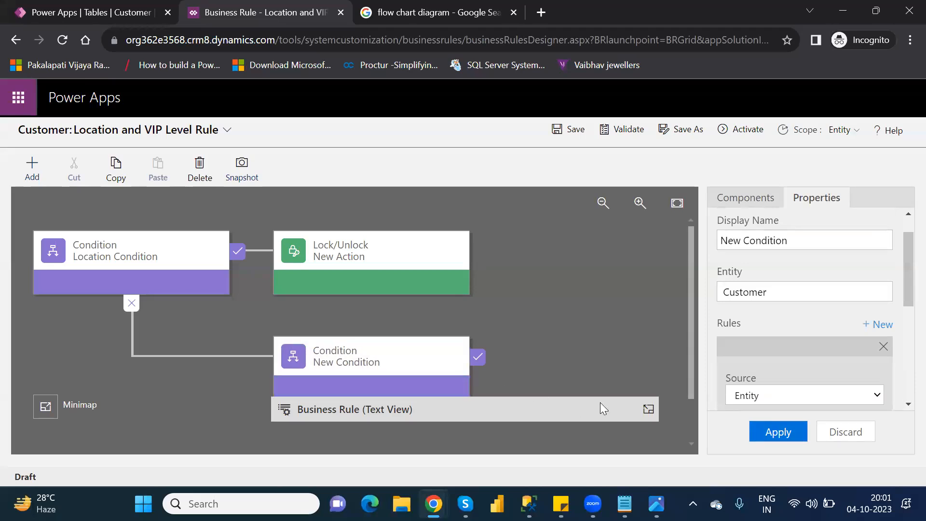
click(648, 410)
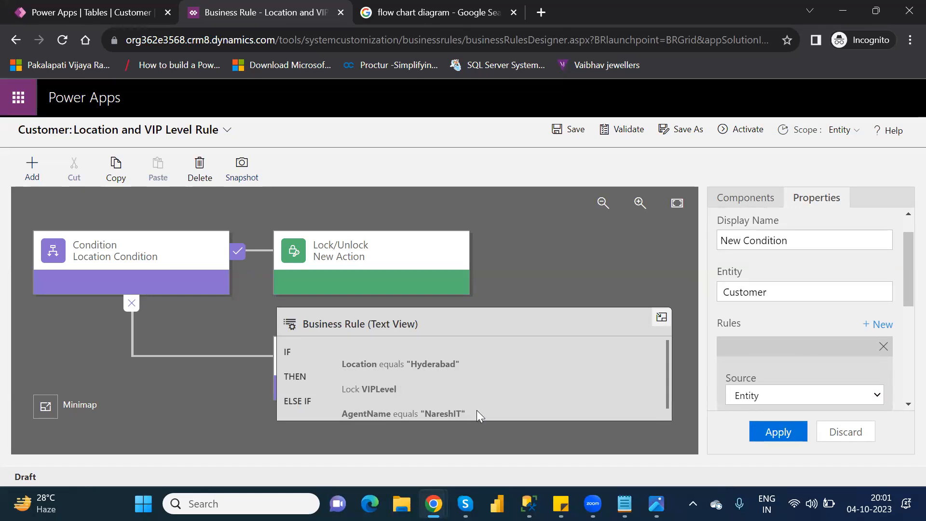
click(661, 317)
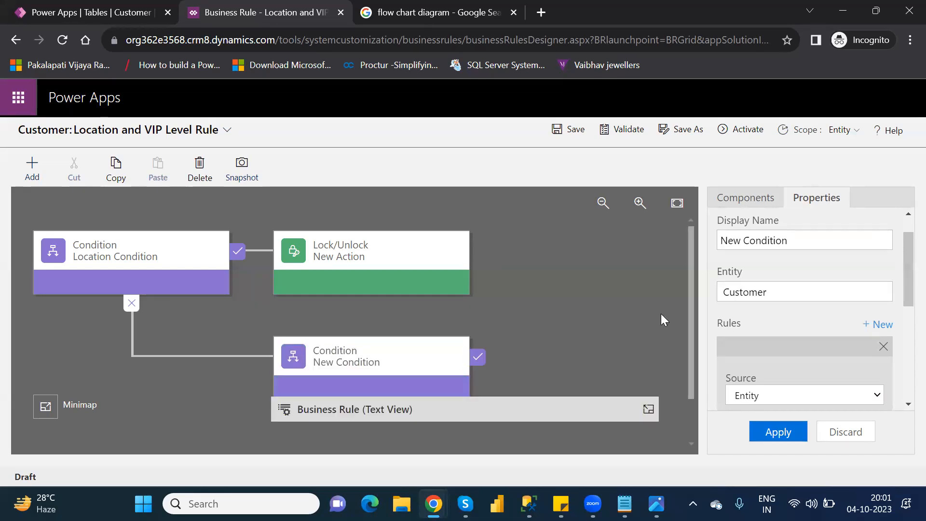
Add a Set Visibility action to the true branch of New Condition
click(720, 199)
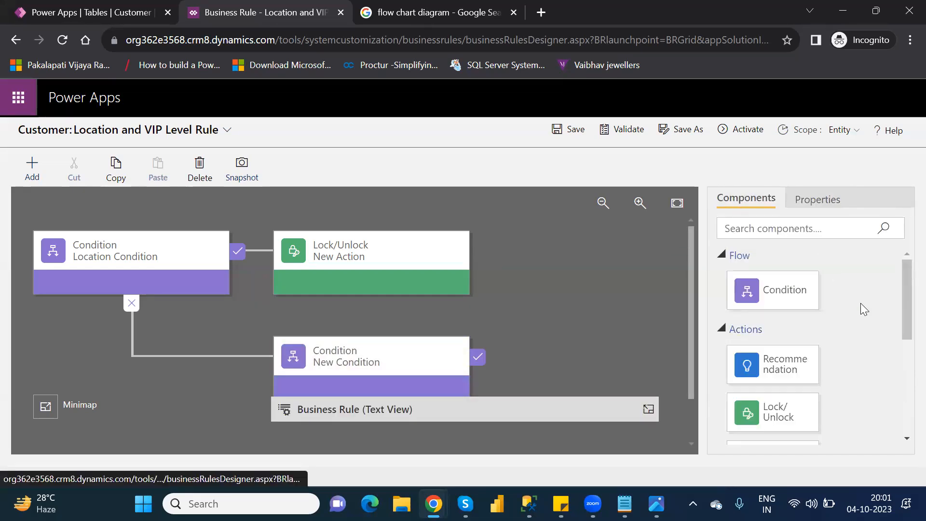
drag(903, 316, 906, 454)
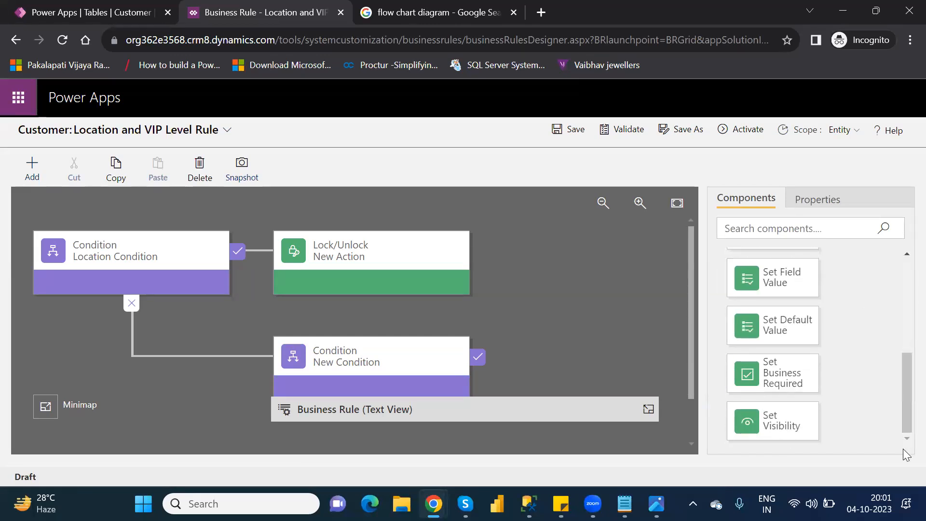
drag(788, 425, 491, 345)
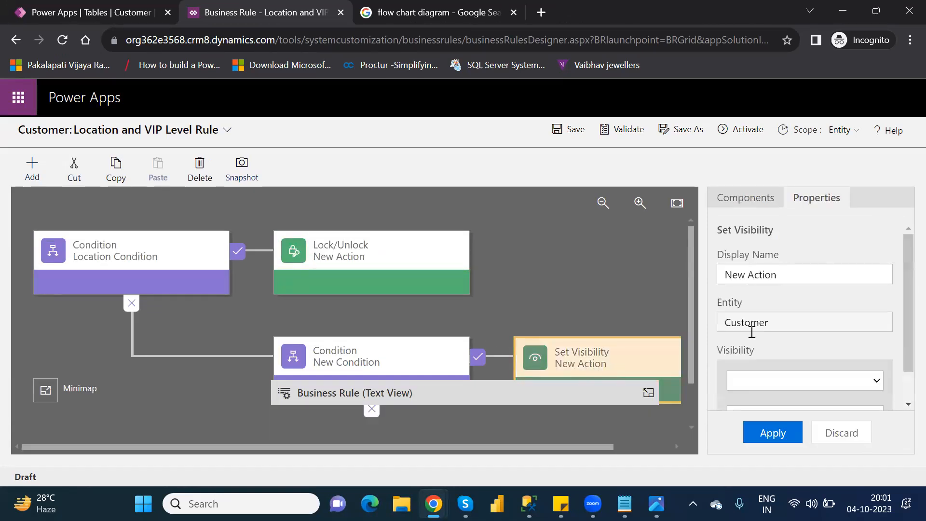
Set the Set Visibility action's field to Status and its visibility to No
click(875, 381)
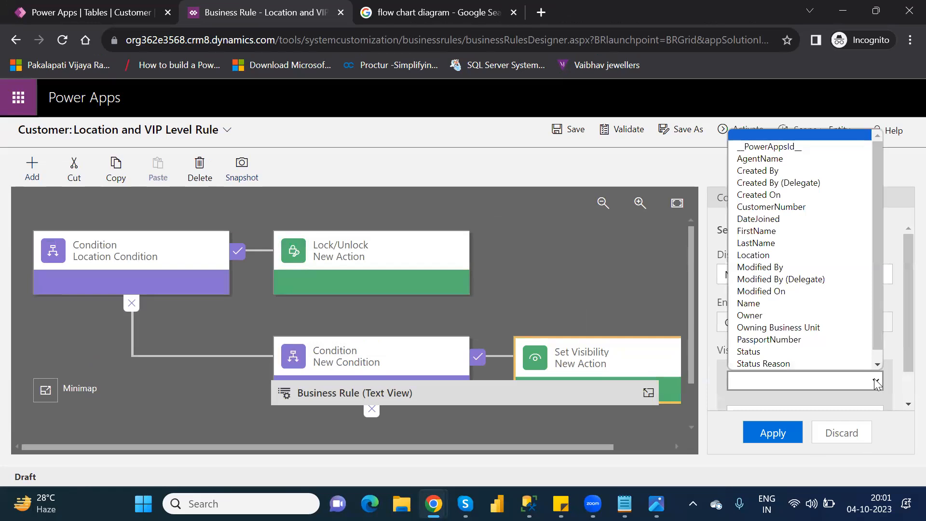
scroll(811, 362, down, 1)
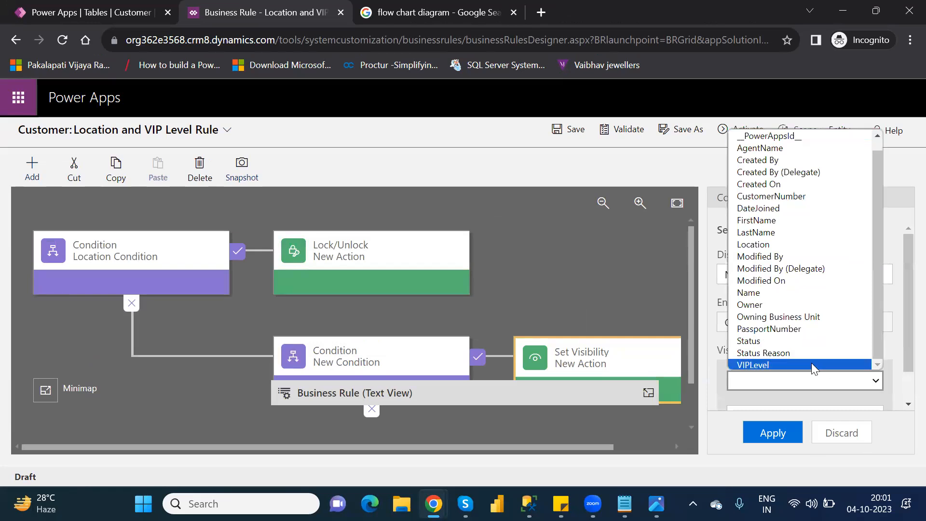
click(787, 343)
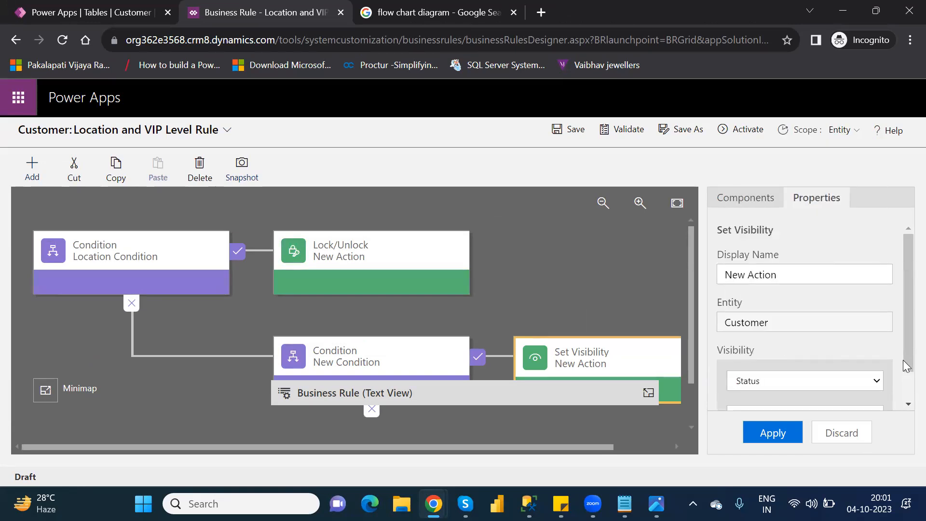
scroll(903, 386, down, 1)
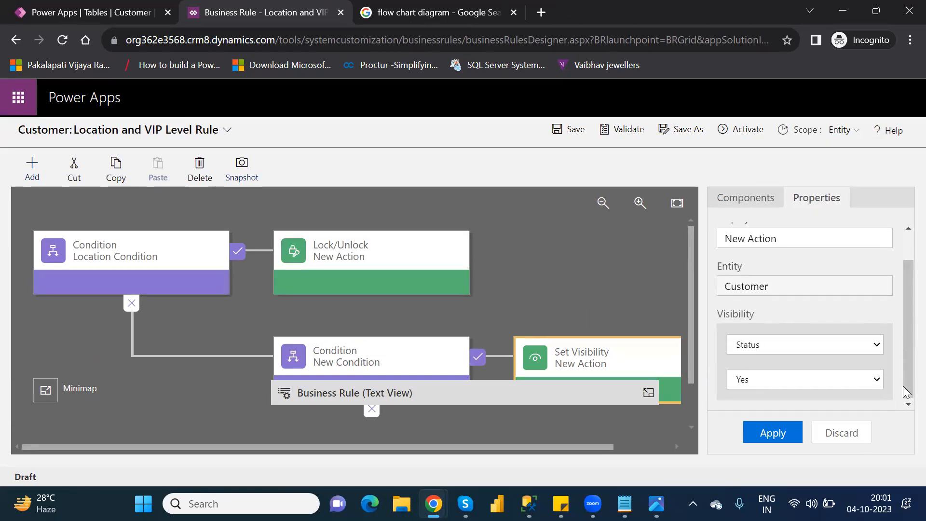
click(769, 380)
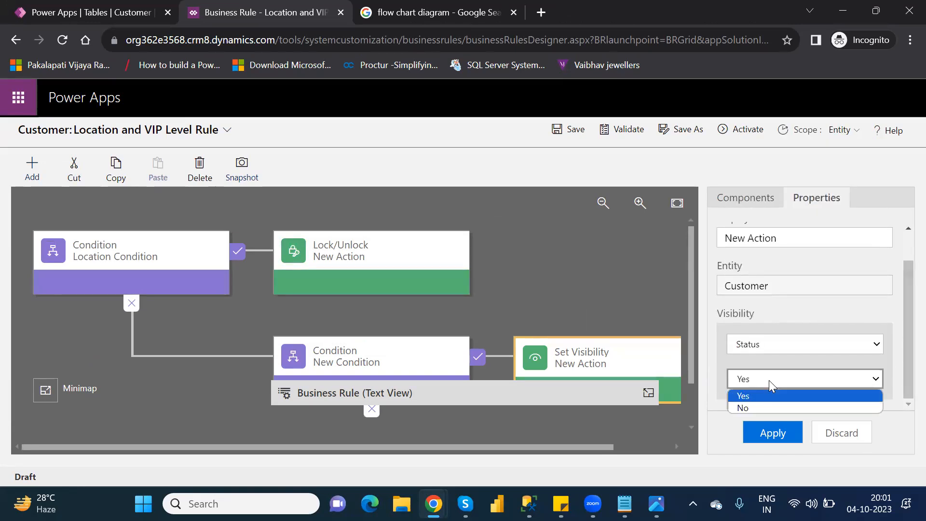
click(769, 408)
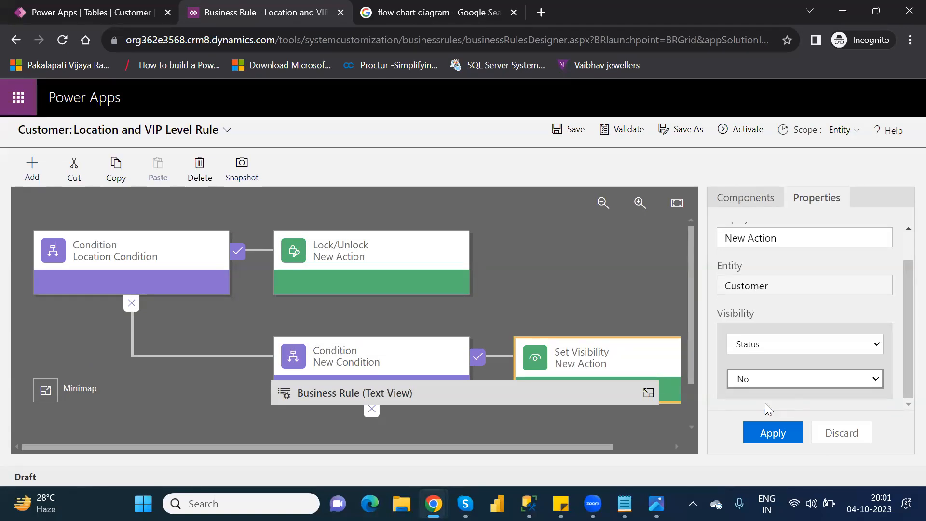
Set the Set Visibility action's field to PassportNumber with visibility No, and apply the properties
click(789, 344)
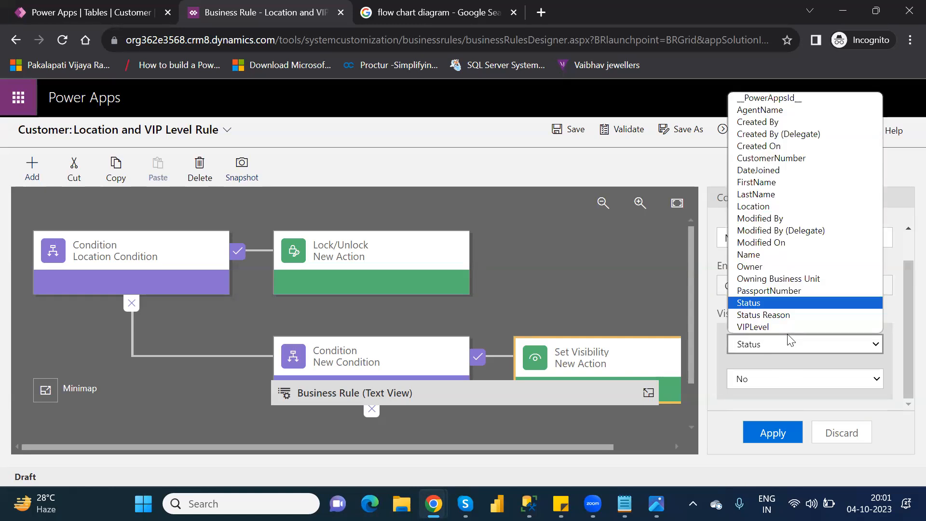
click(777, 291)
click(756, 379)
click(756, 391)
click(811, 382)
click(776, 408)
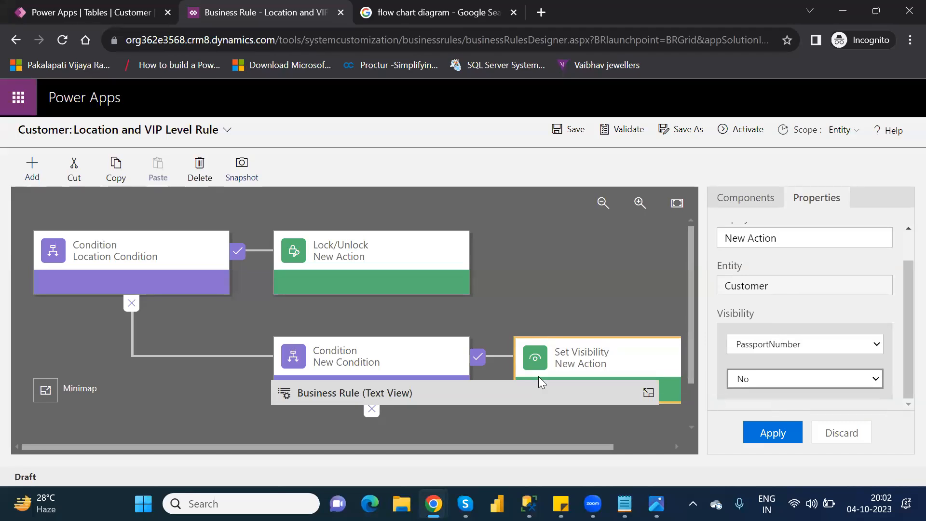
click(781, 433)
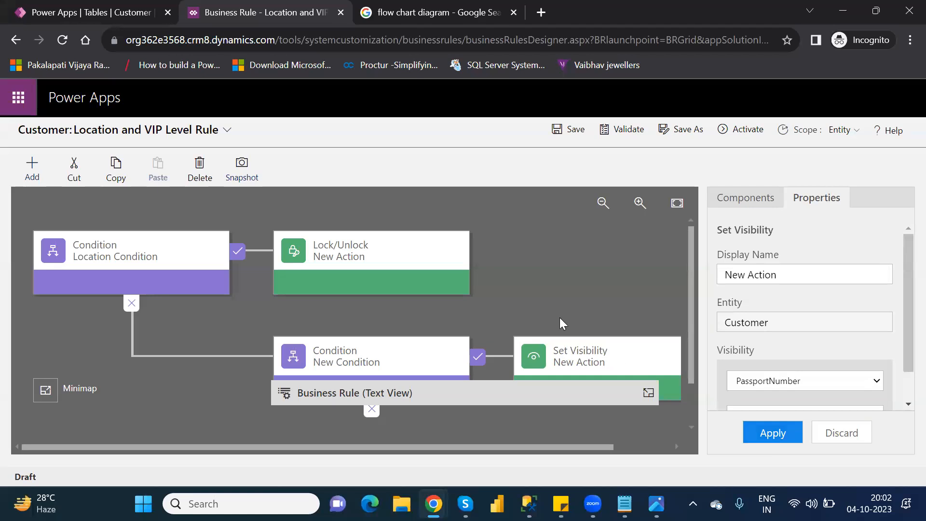
Review the complete IF and ELSE IF logic in the rule's text view and validate the business rule
click(647, 393)
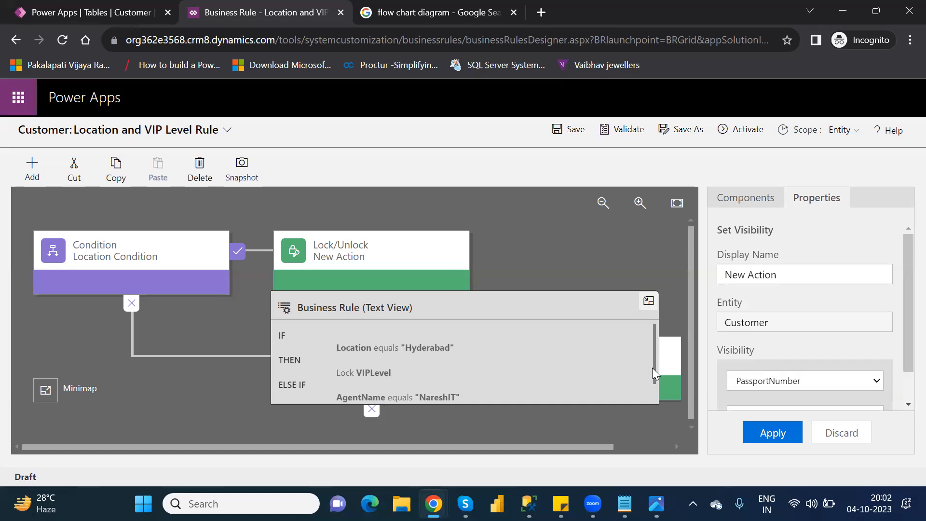
drag(652, 367, 660, 403)
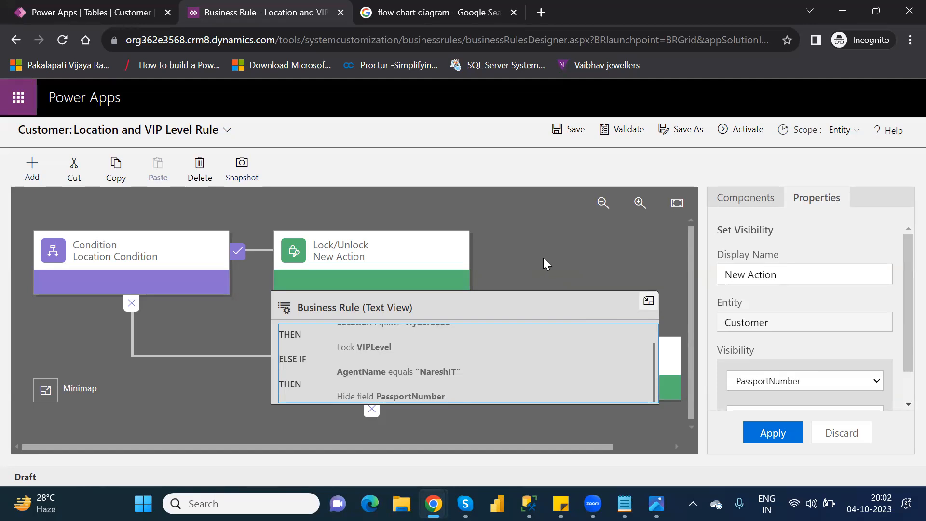
click(628, 131)
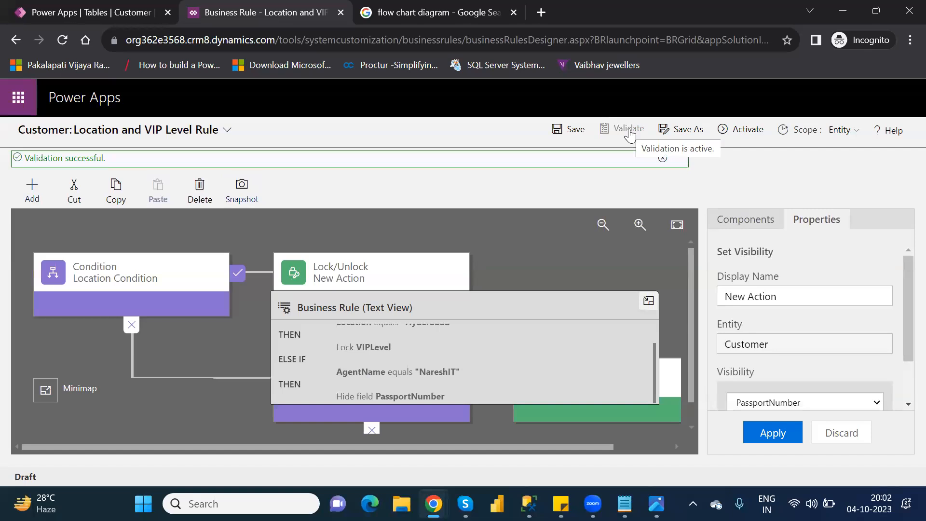
Activate the Location and VIP Level Rule, close its designer, and finish the business rule editing session
click(739, 130)
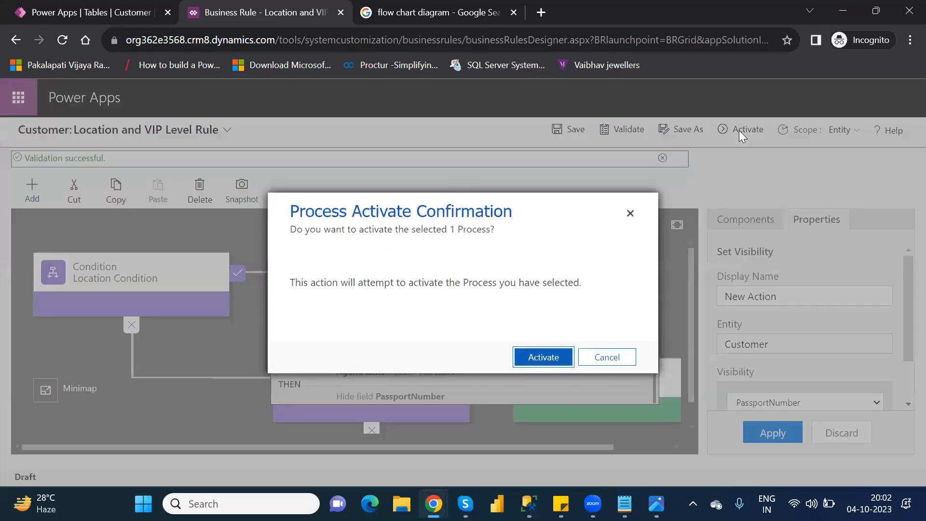
click(534, 357)
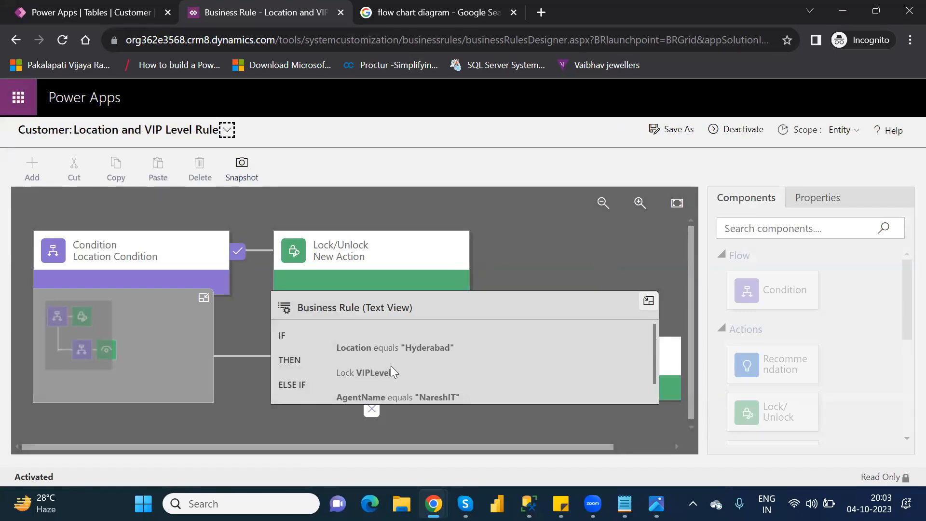
click(656, 391)
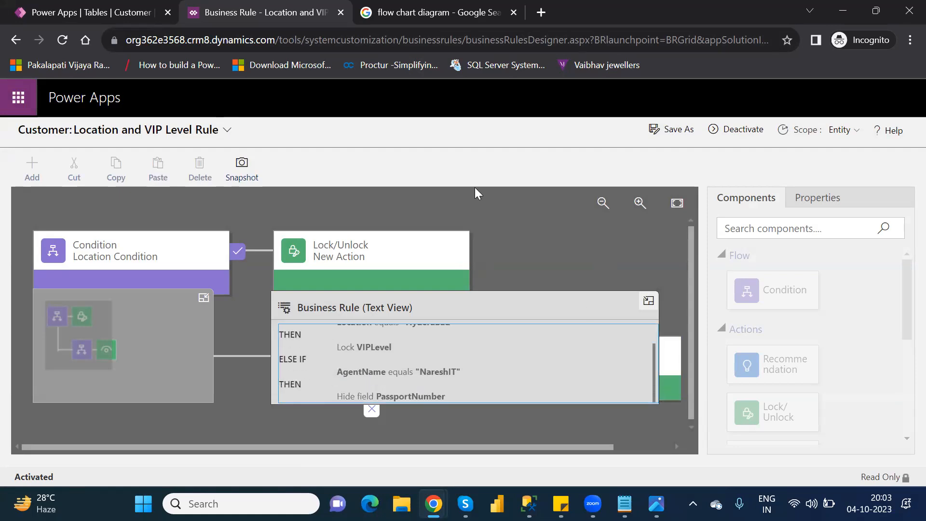
click(341, 13)
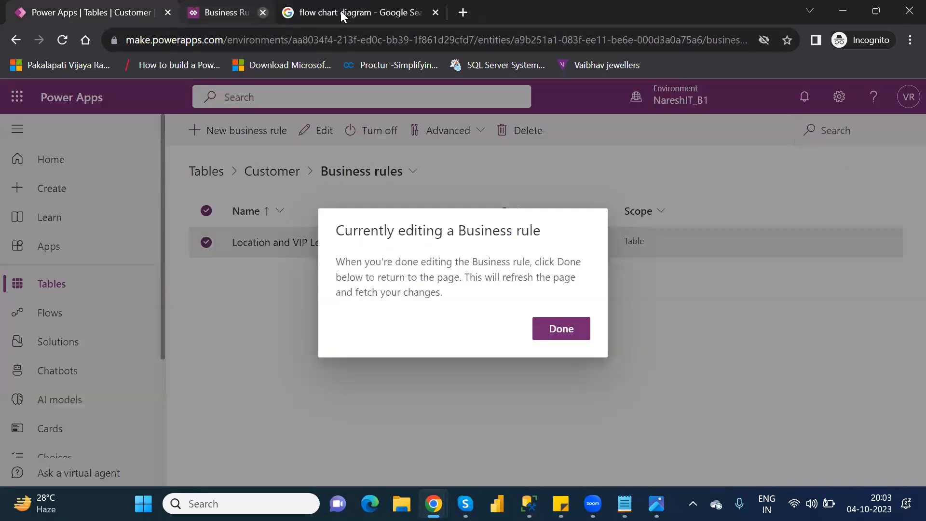
click(560, 329)
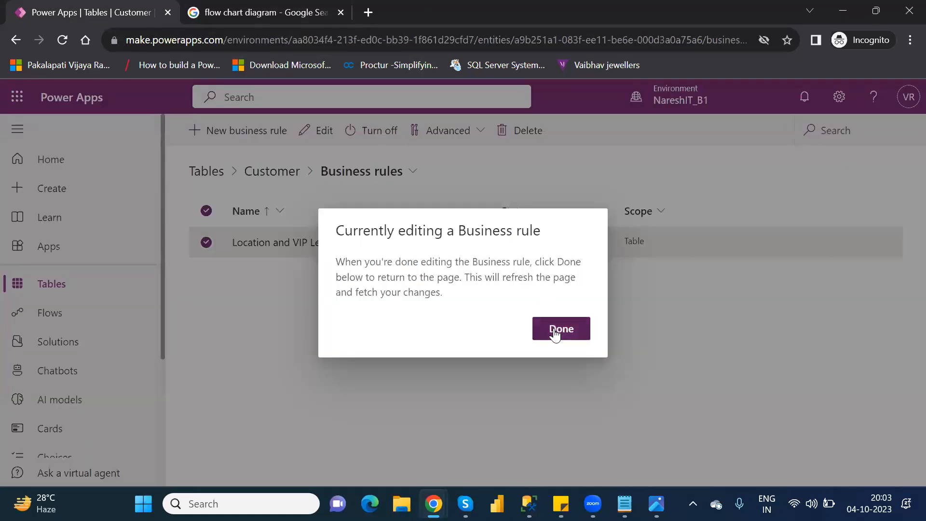
Return to the Customer table and open its data in the full row-editing grid
click(265, 175)
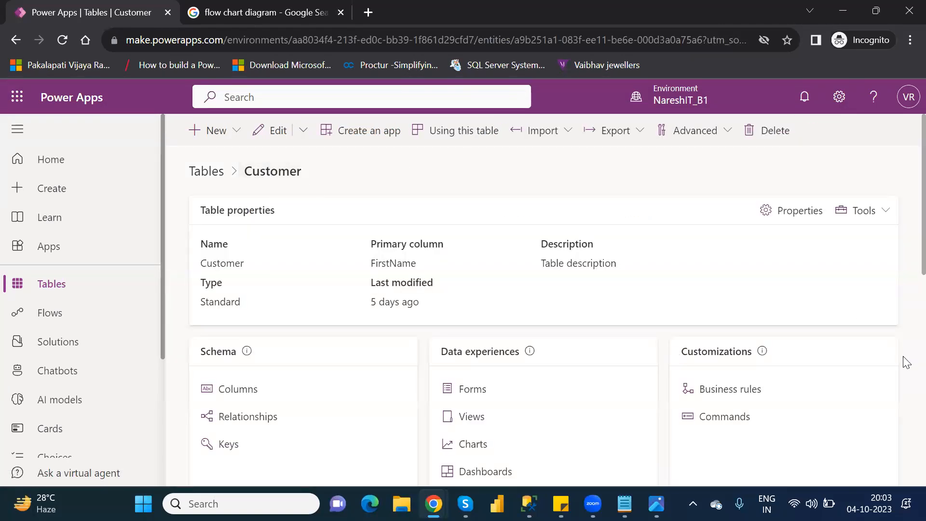
scroll(906, 363, down, 5)
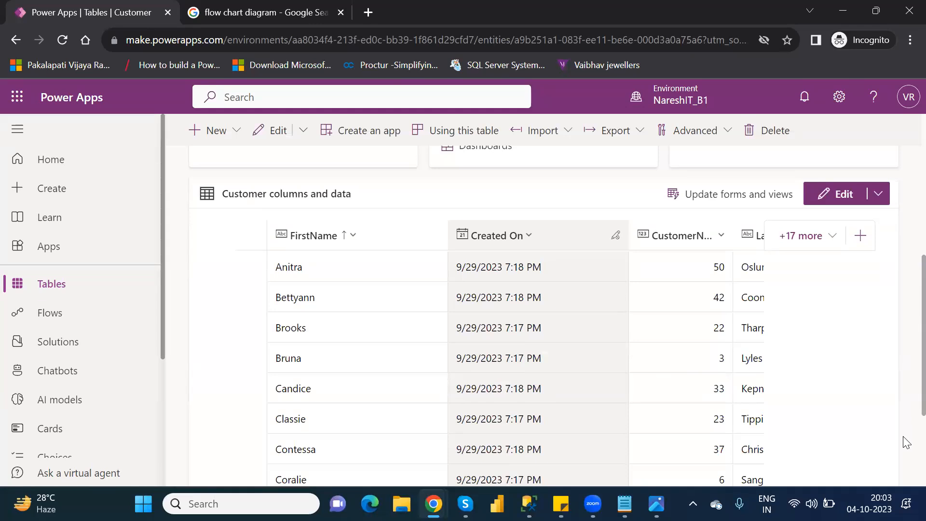
scroll(906, 443, down, 3)
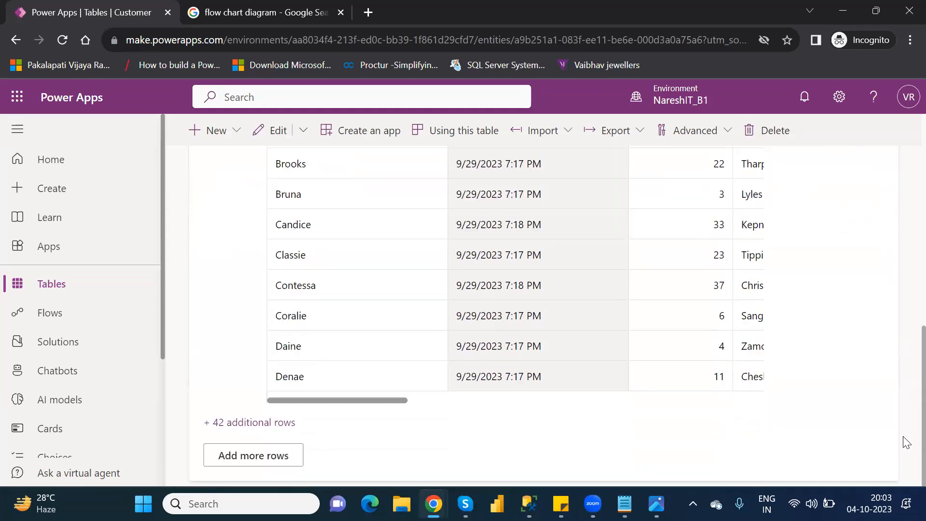
click(287, 454)
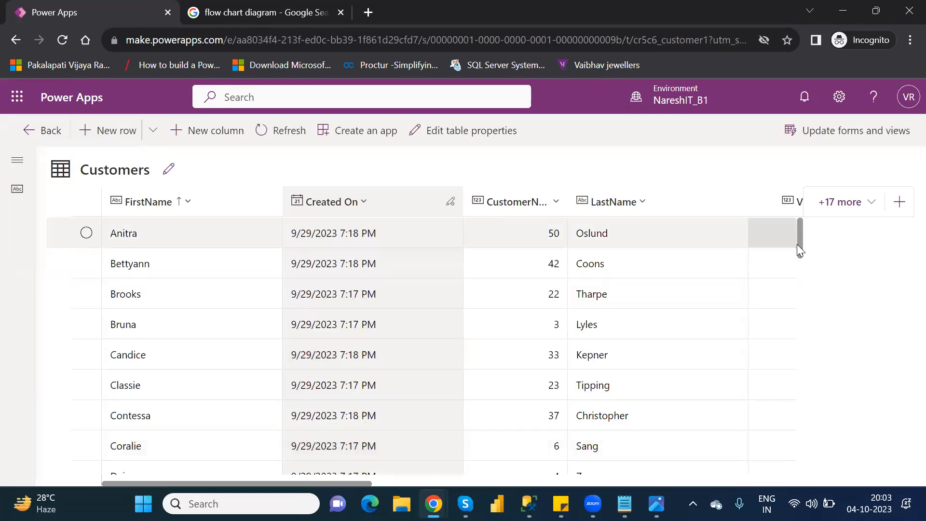
Open the customer record directly above the NareshIT row for editing in its form
drag(797, 244, 822, 368)
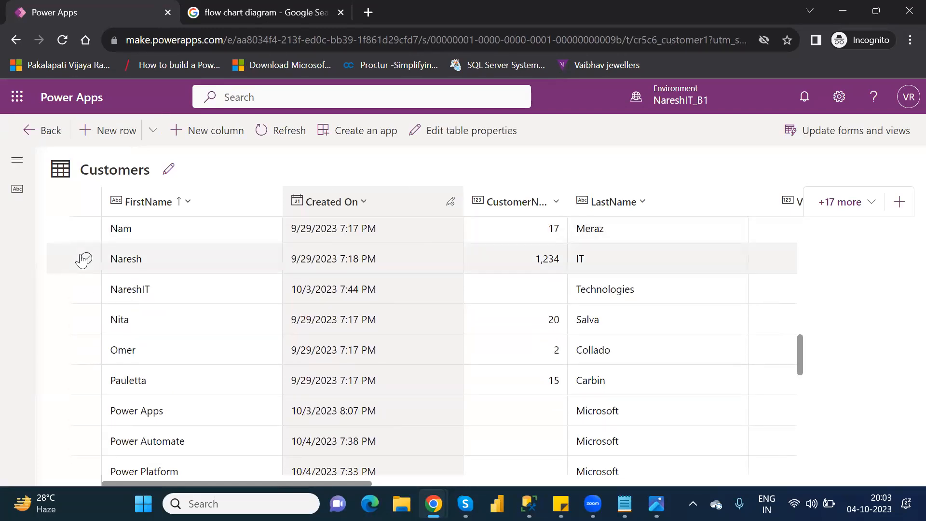
click(88, 261)
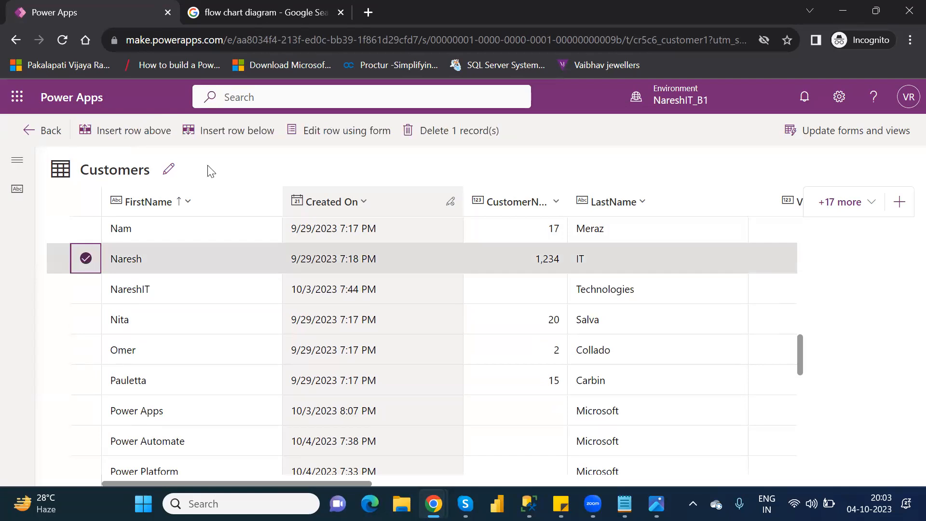
click(332, 138)
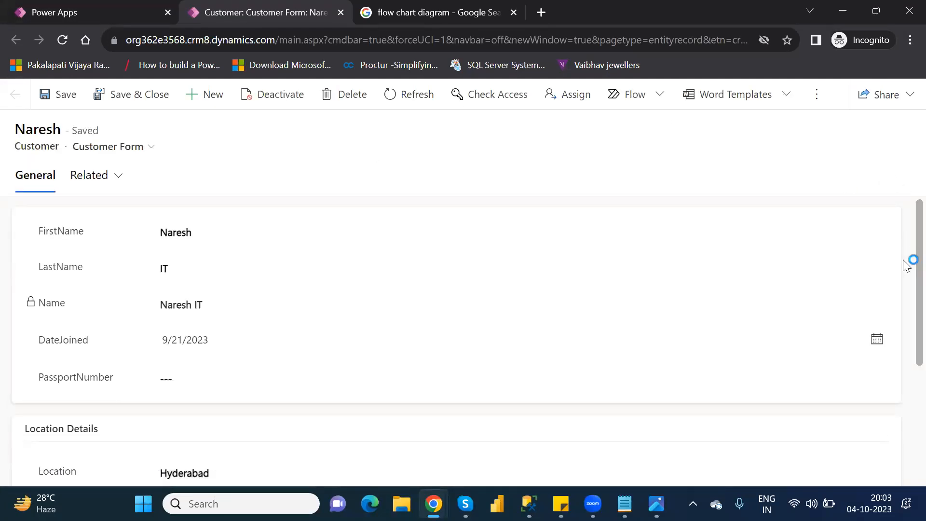
Change the record's Location to Ameerpet in the Location Details section and save it
scroll(903, 273, down, 3)
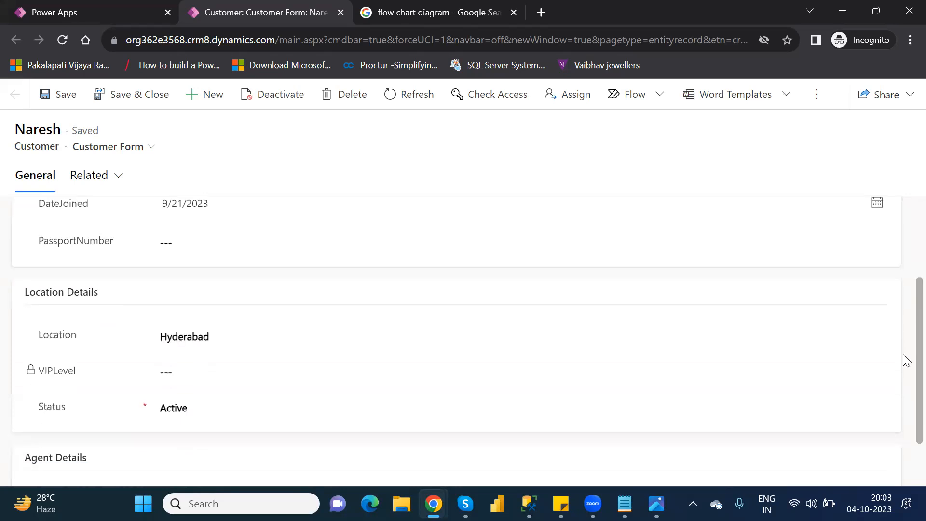
scroll(905, 360, down, 1)
scroll(905, 376, down, 1)
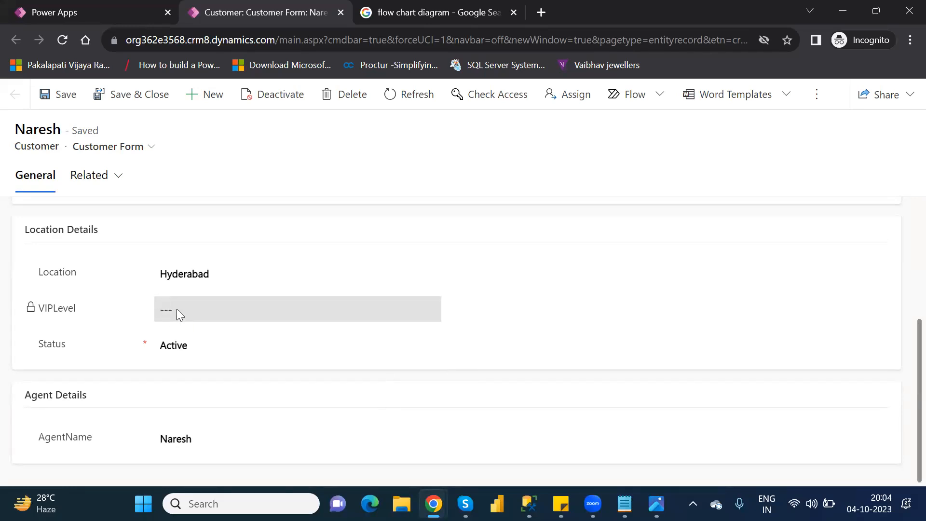
click(184, 275)
double_click(186, 276)
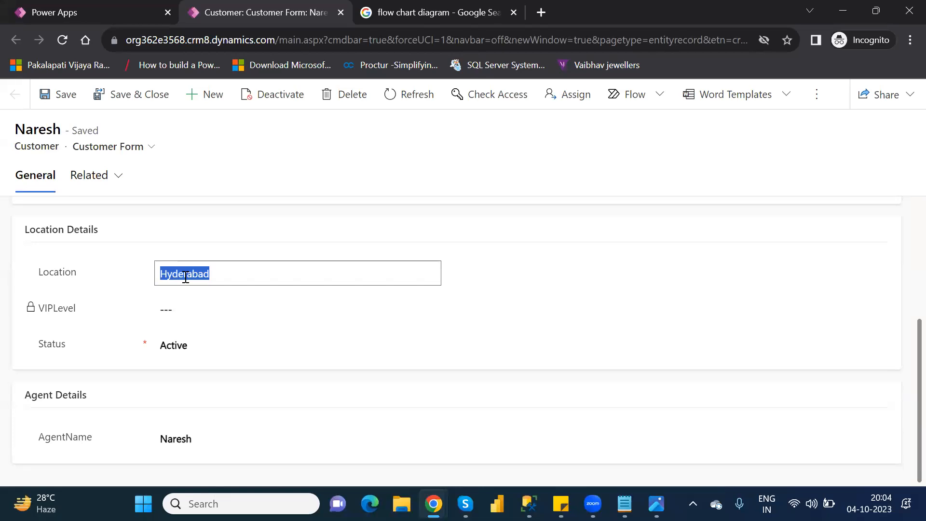
text(Ameerpet)
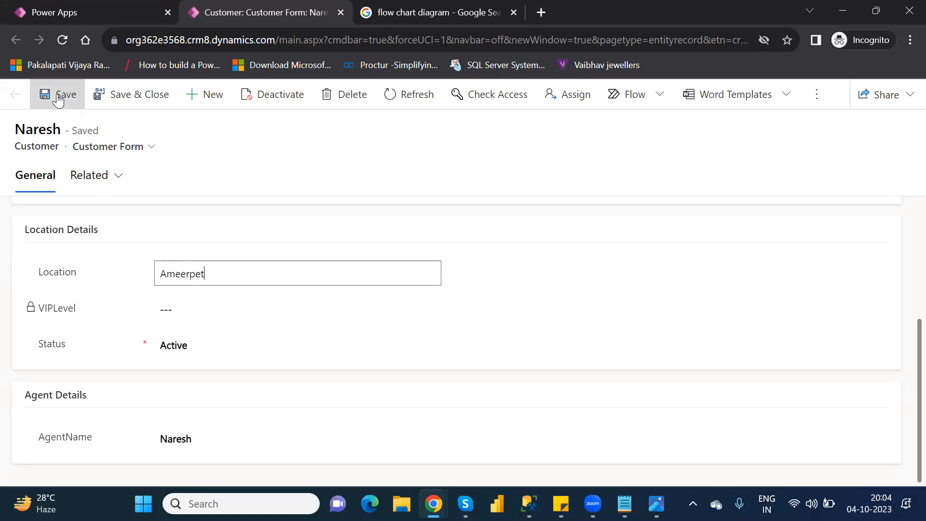
click(58, 97)
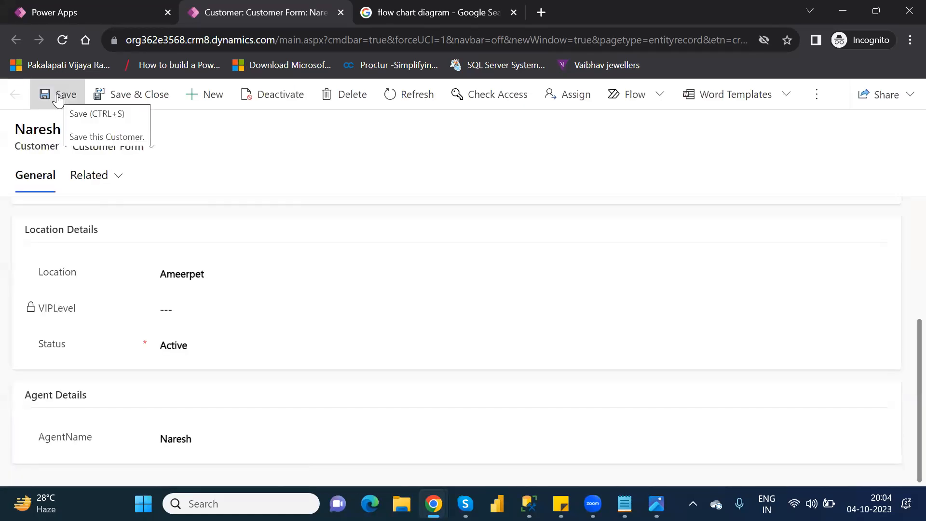
Reload the customer form to reapply the business rule and set VIPLevel to 3
click(62, 40)
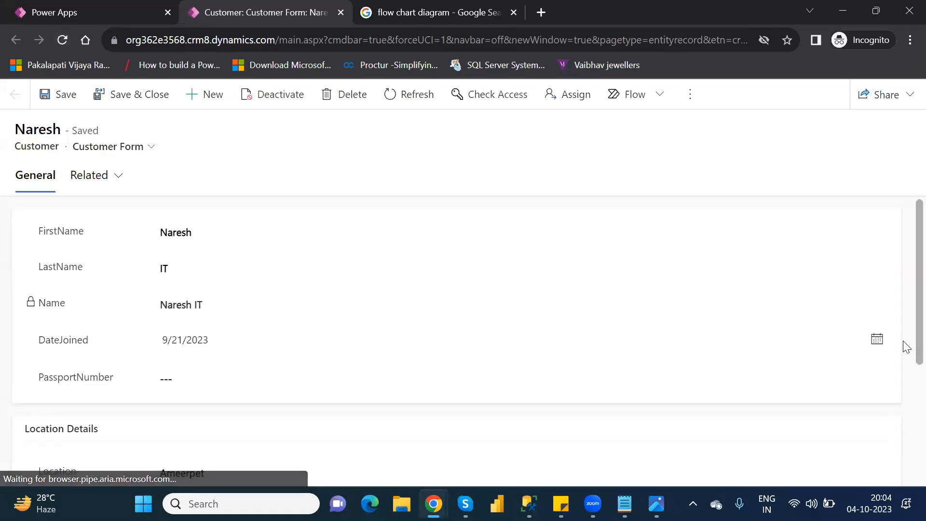
scroll(906, 407, down, 1)
scroll(905, 424, down, 2)
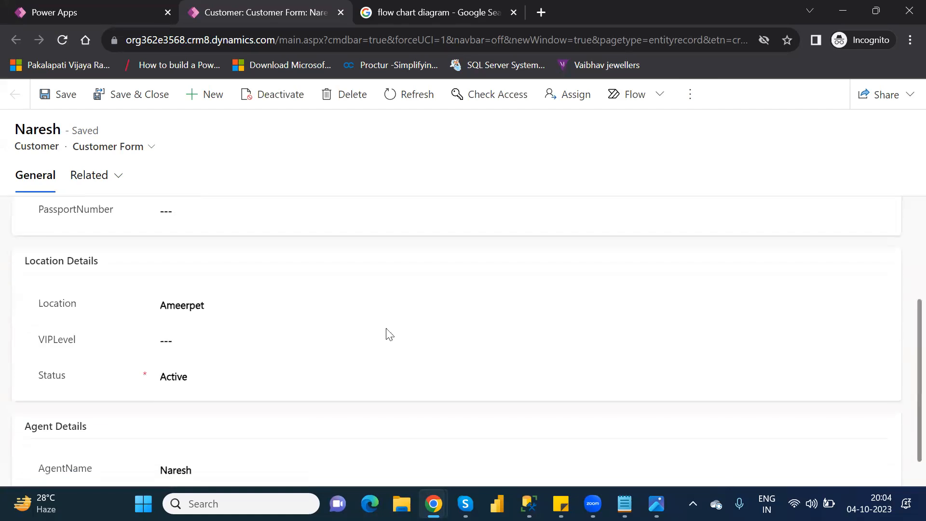
click(194, 343)
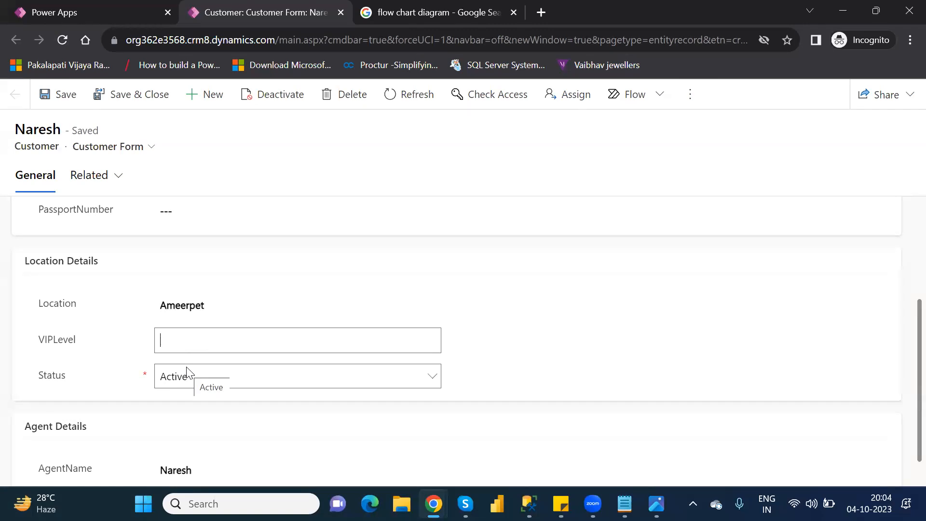
text(3)
click(903, 365)
scroll(903, 395, down, 1)
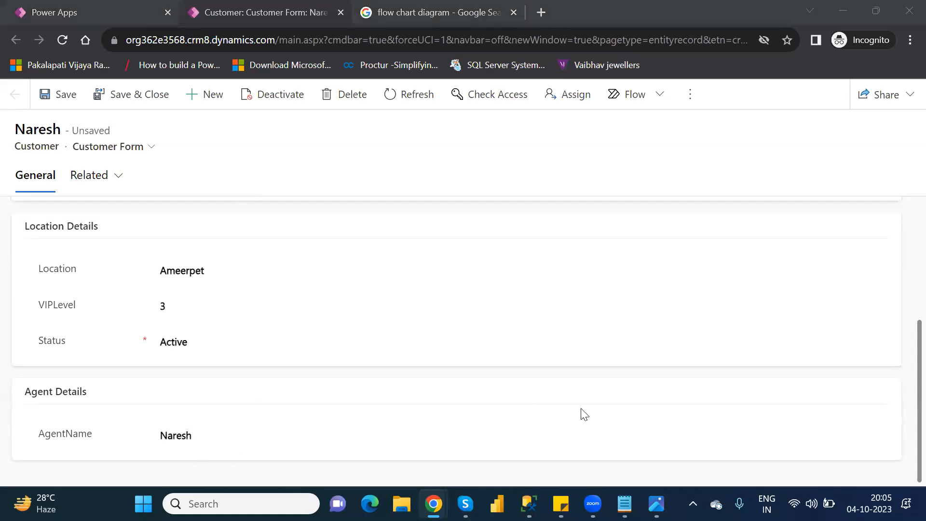
Set AgentName to NareshIT in the Agent Details section and save the record
scroll(902, 422, up, 3)
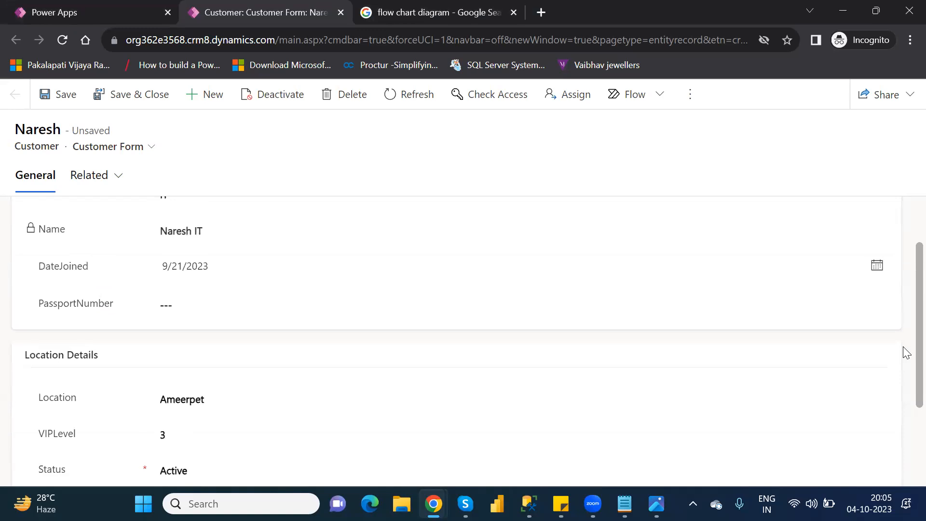
scroll(905, 366, down, 3)
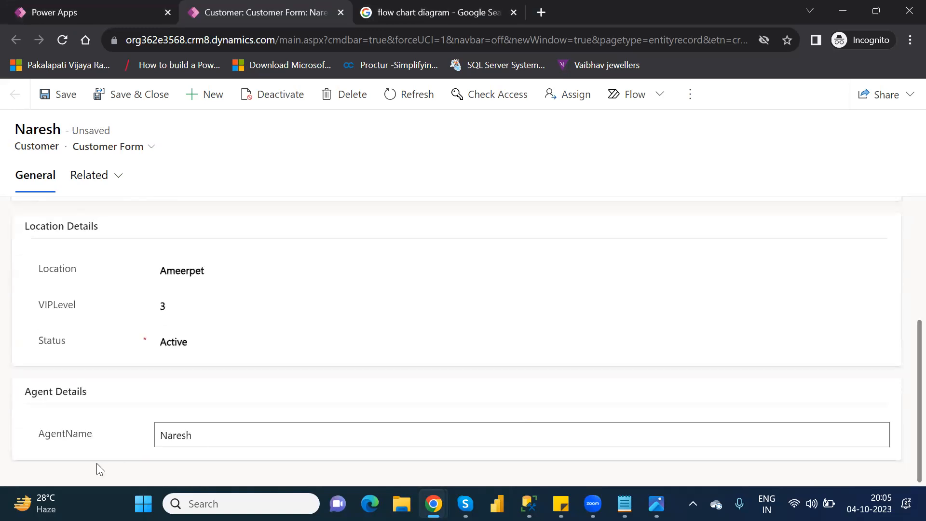
click(213, 433)
text(IT)
click(59, 95)
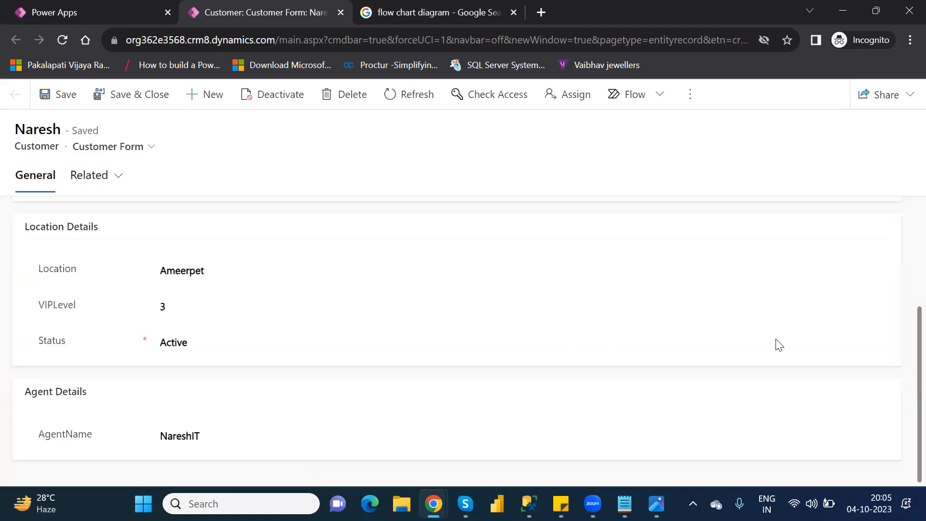
Check the form for the PassportNumber field, and save and close the record, finishing the row edit
scroll(903, 338, up, 3)
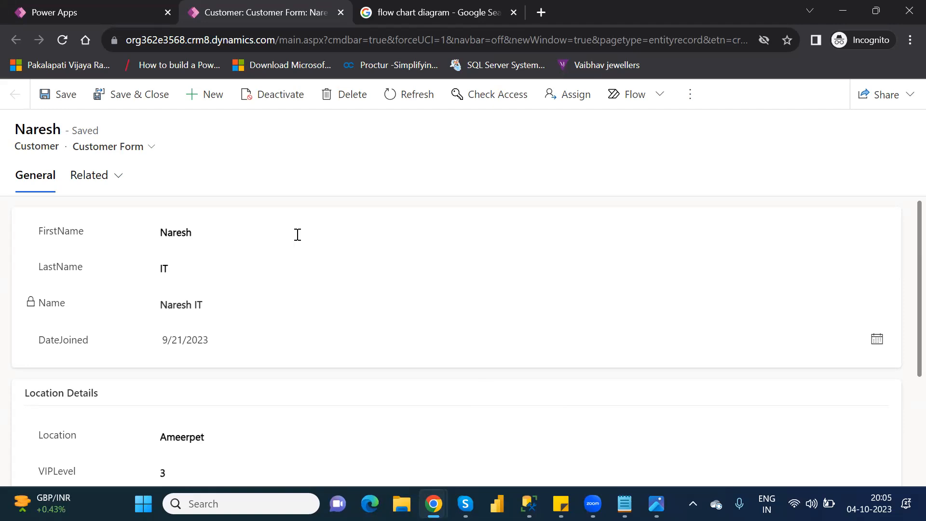
click(123, 97)
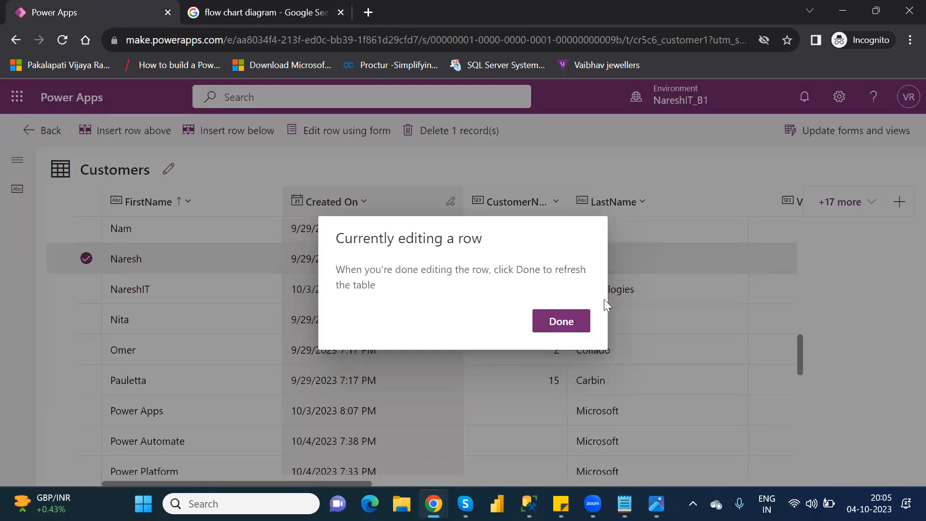
click(574, 317)
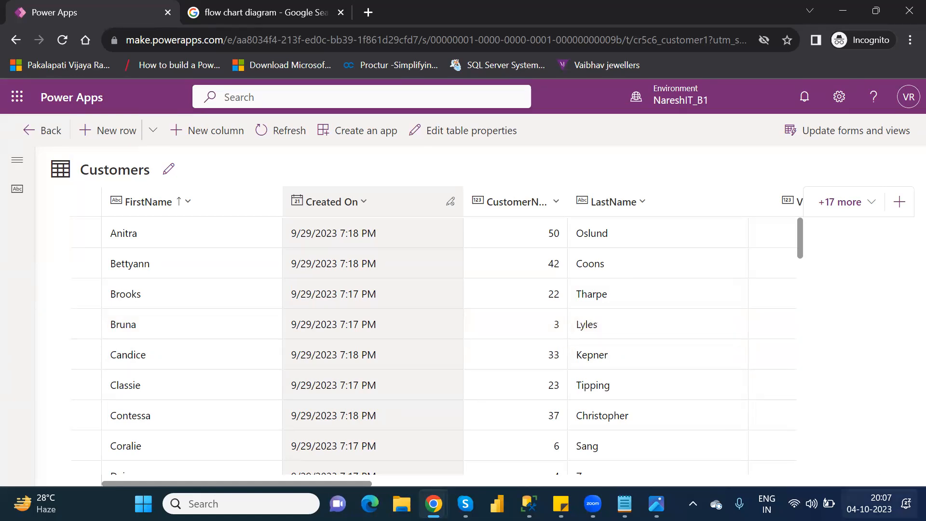
click(869, 503)
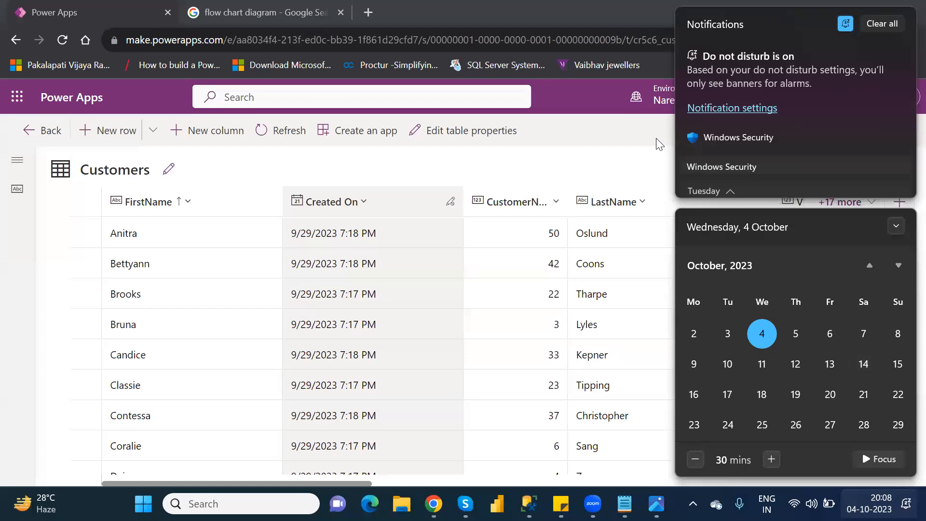
click(611, 145)
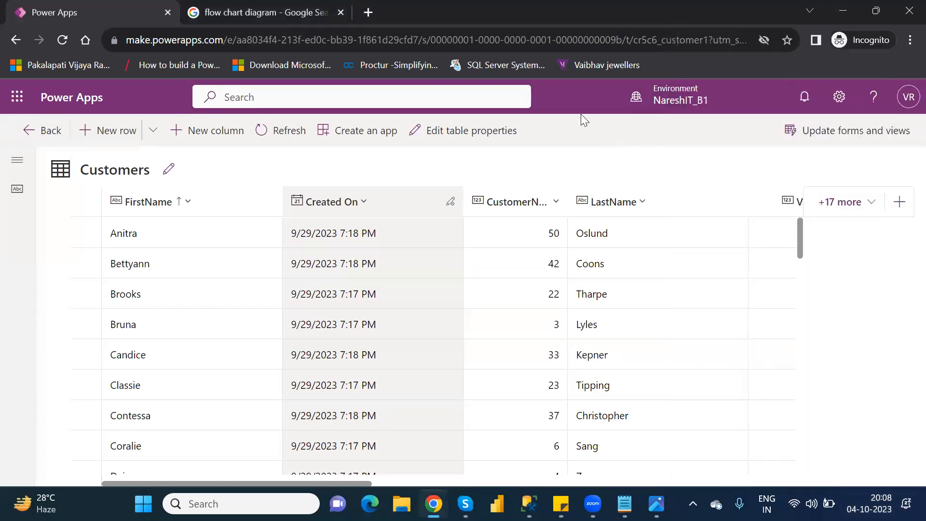